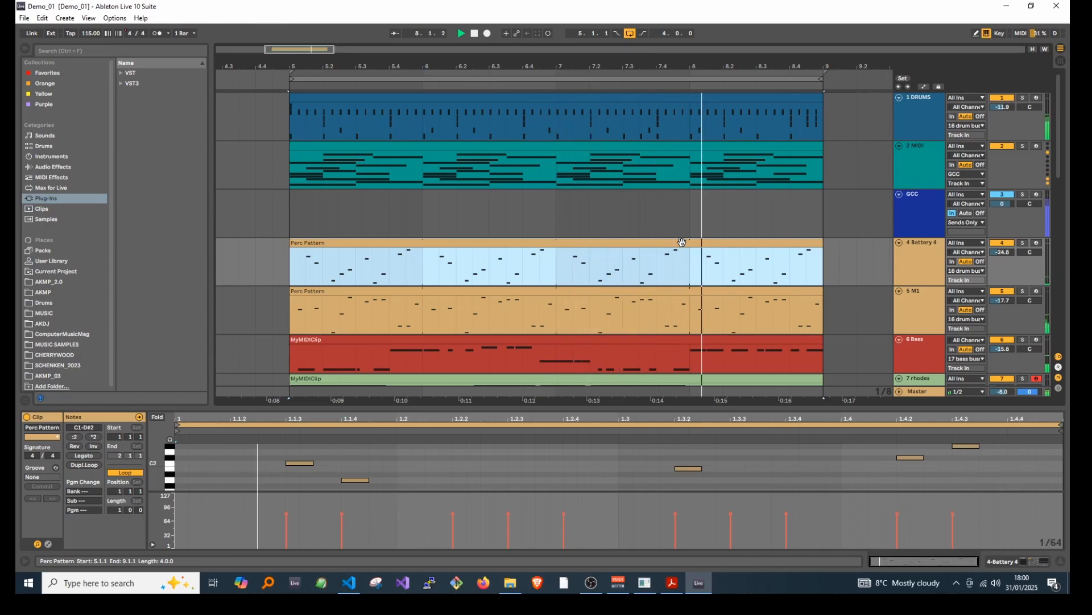
pyautogui.scroll(-4, 682, 241)
pyautogui.scroll(-8, 684, 247)
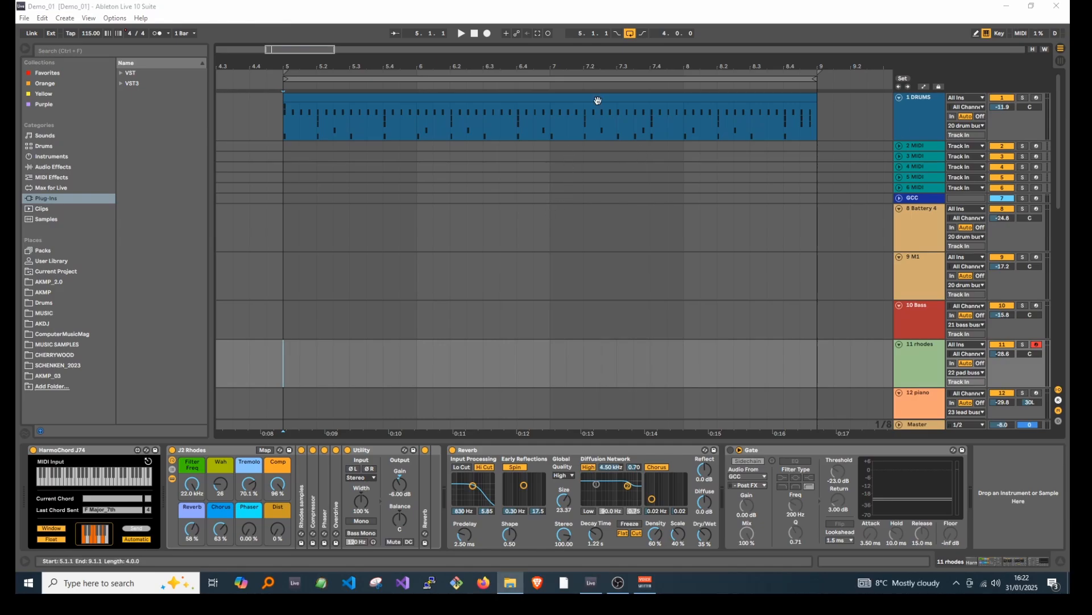
# Select the four-bar clip on the DRUMS track and play back part of its pattern
pyautogui.click(593, 100)
pyautogui.scroll(-3, 573, 257)
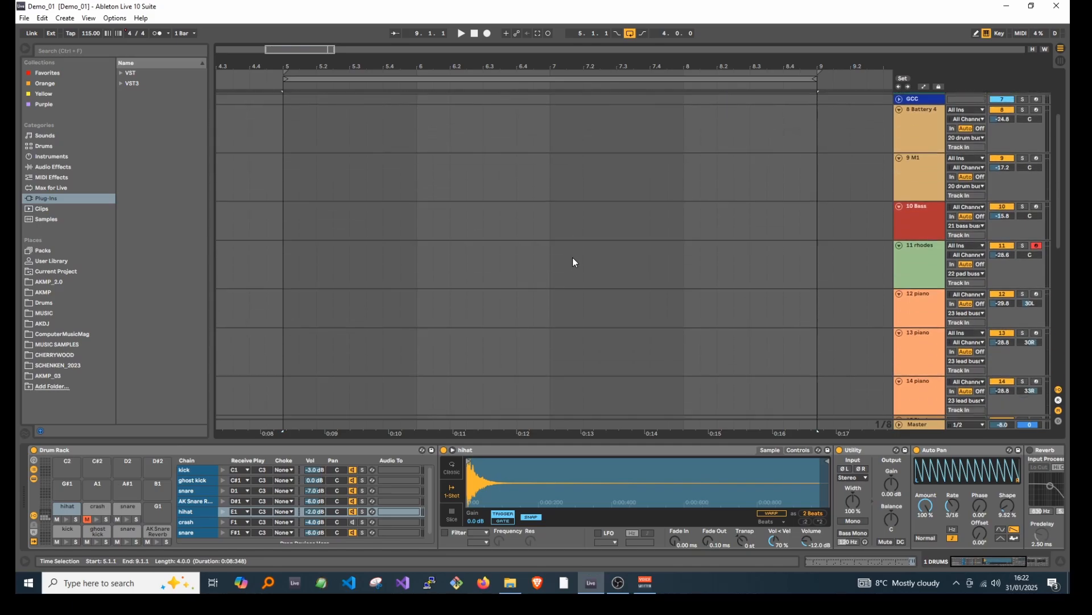
pyautogui.scroll(-1, 573, 257)
pyautogui.scroll(5, 573, 257)
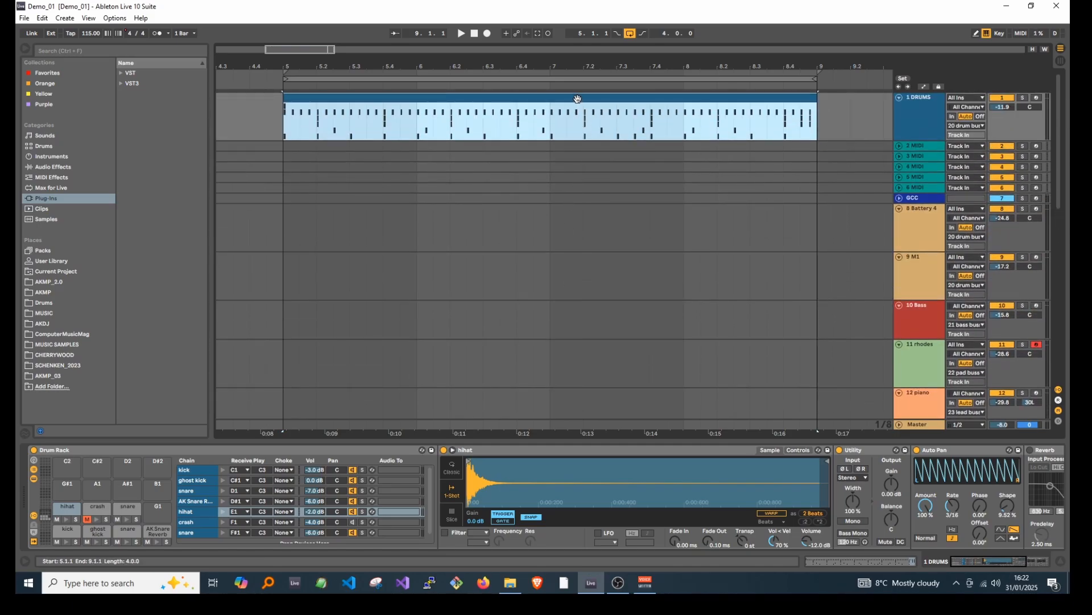
pyautogui.press('space')
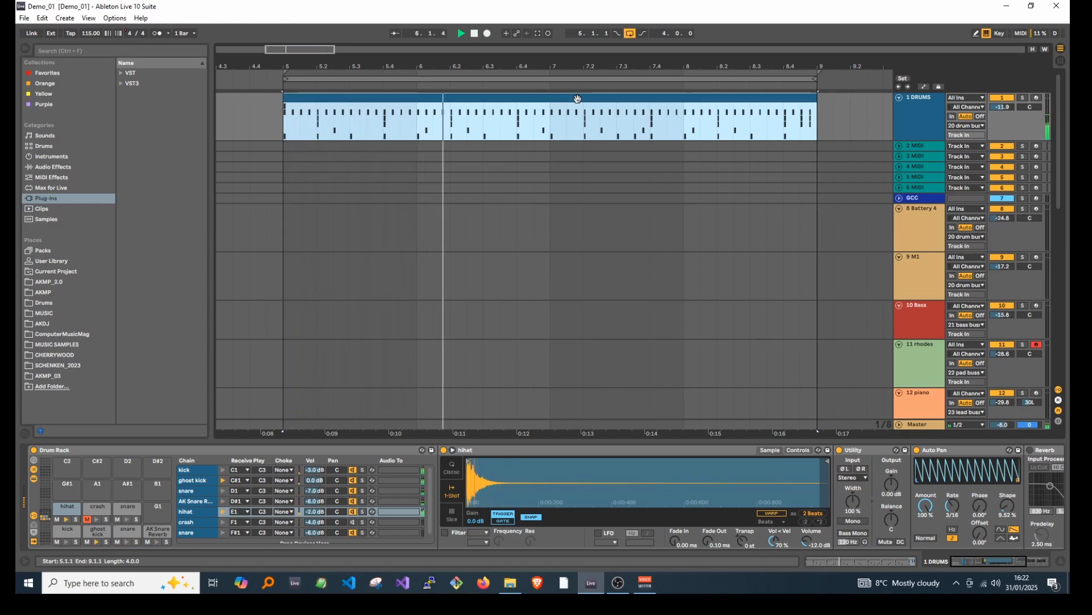
pyautogui.press('space')
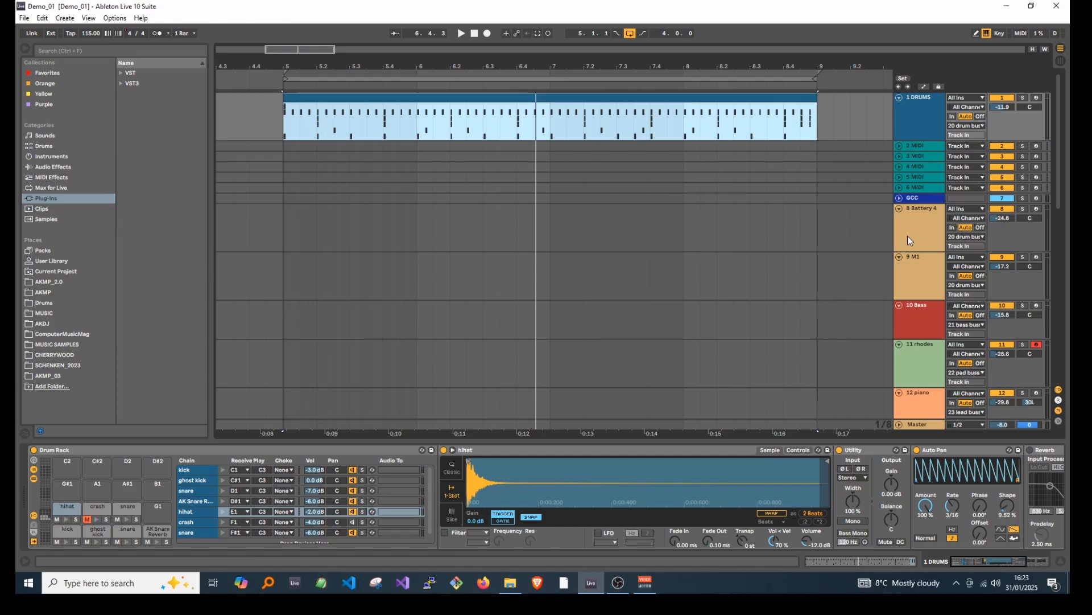
# Review the empty instrument tracks from Bass and rhodes through supersaw and STRINGS, and reselect the DRUMS clip
pyautogui.click(915, 322)
pyautogui.click(917, 361)
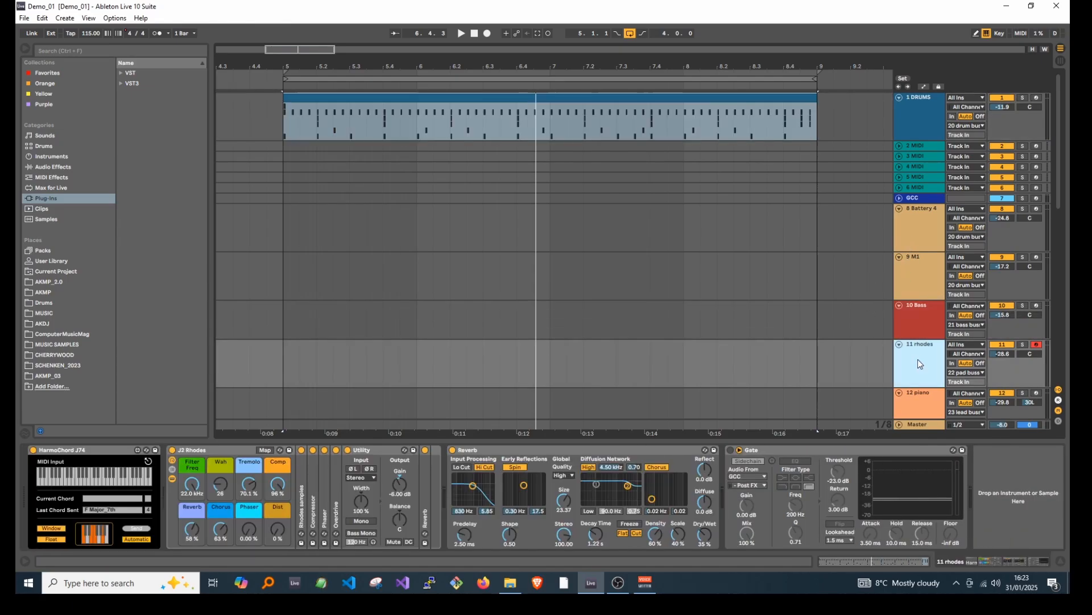
pyautogui.scroll(-3, 917, 360)
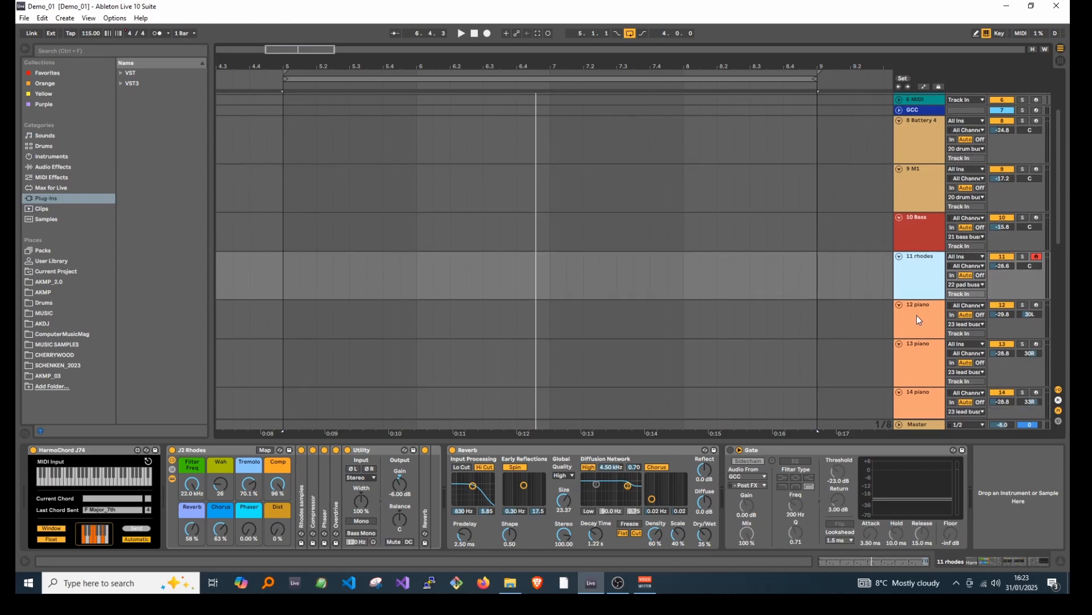
pyautogui.scroll(-6, 925, 325)
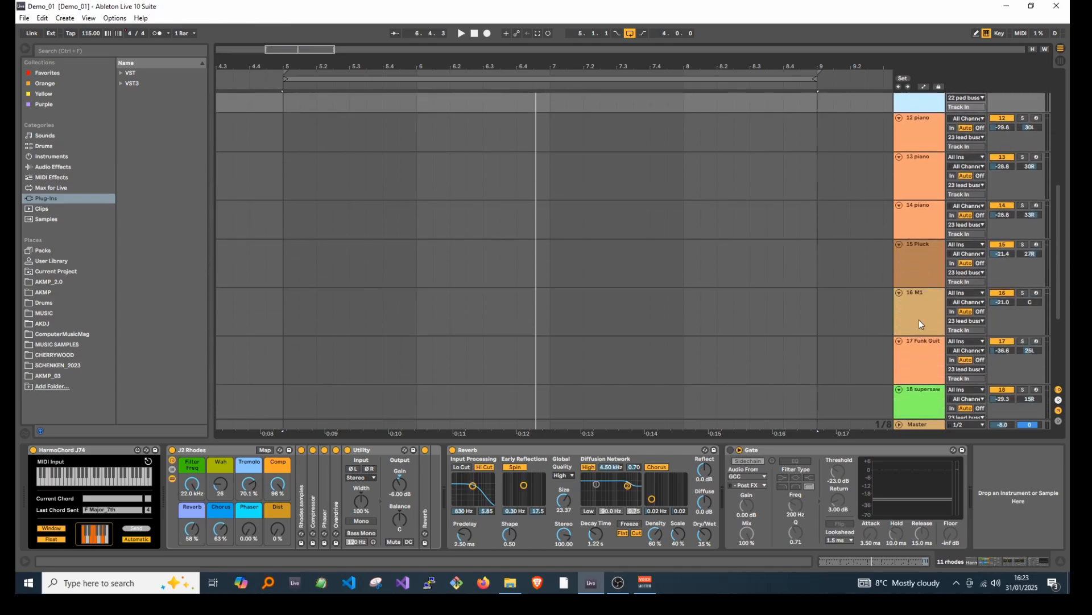
pyautogui.scroll(-2, 920, 320)
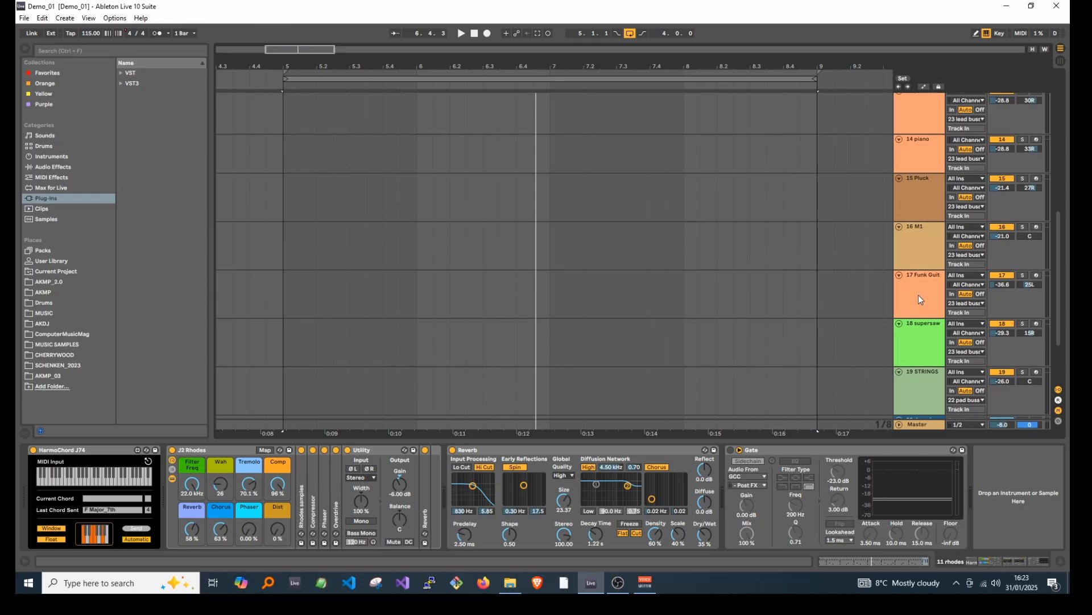
pyautogui.click(920, 299)
pyautogui.scroll(-1, 919, 295)
pyautogui.click(922, 311)
pyautogui.scroll(-1, 923, 319)
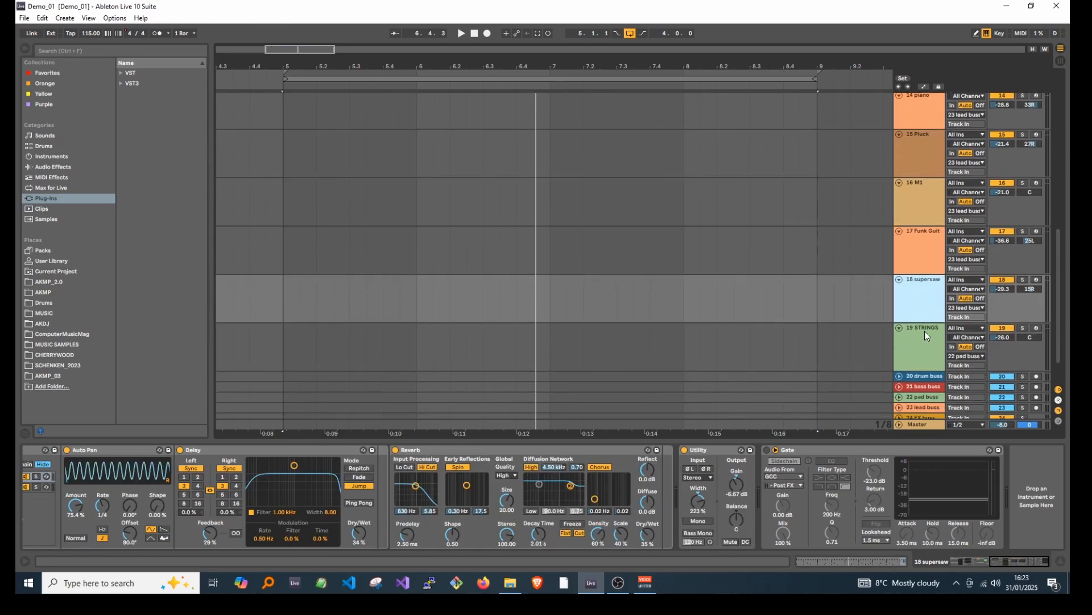
pyautogui.click(925, 347)
pyautogui.scroll(2, 925, 346)
pyautogui.scroll(10, 926, 350)
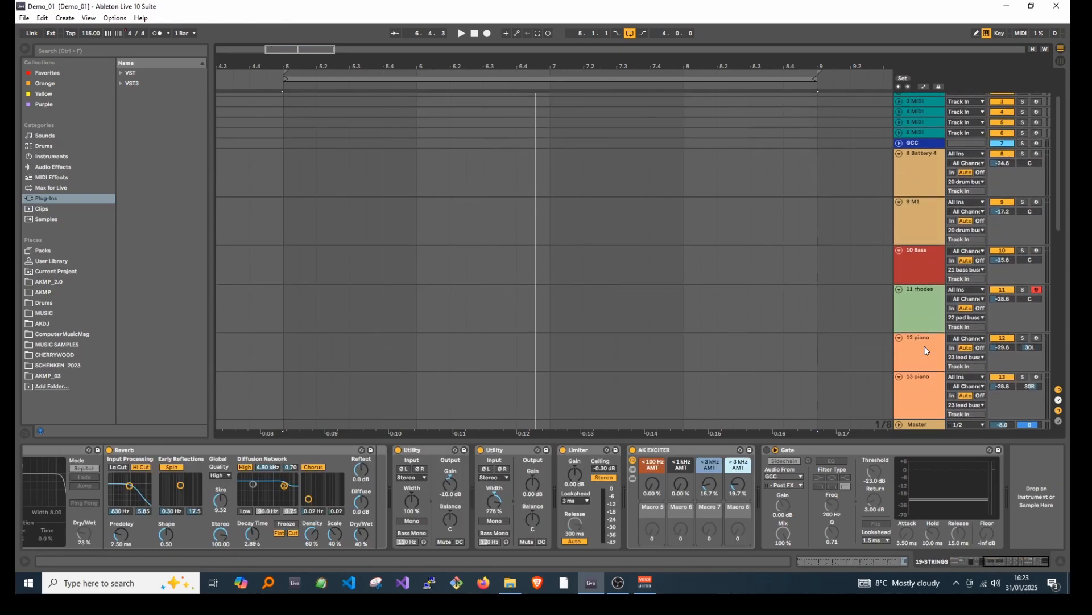
pyautogui.scroll(-1, 607, 276)
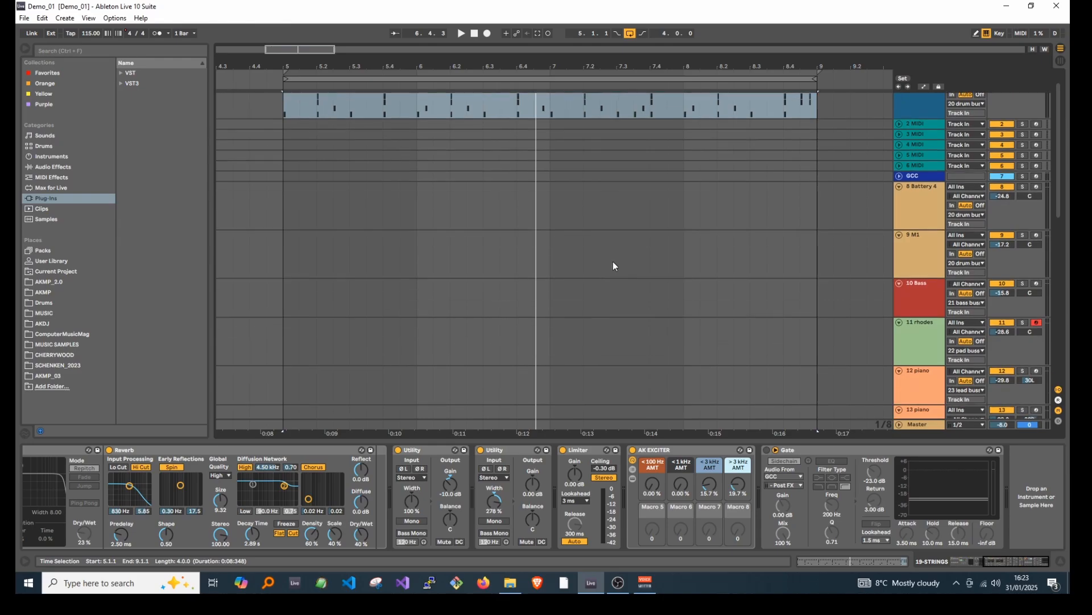
pyautogui.scroll(1, 613, 262)
pyautogui.click(596, 97)
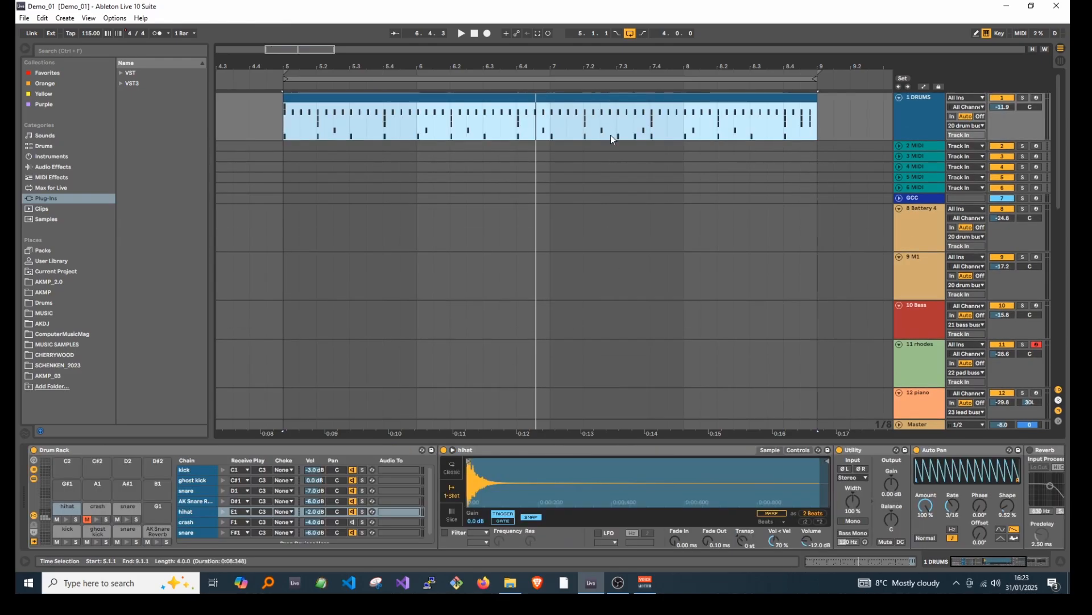
# Switch to the TEMP folder in File Explorer, run SMFFTI.exe and reposition its console window
pyautogui.hotkey('alt', 'Tab')
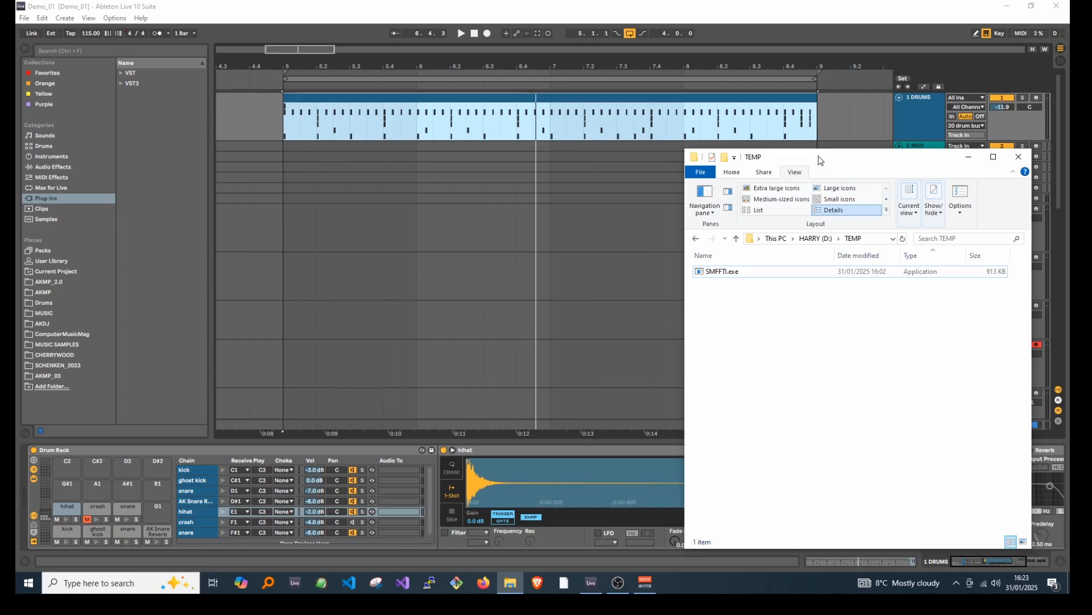
pyautogui.moveTo(821, 159); pyautogui.dragTo(816, 158)
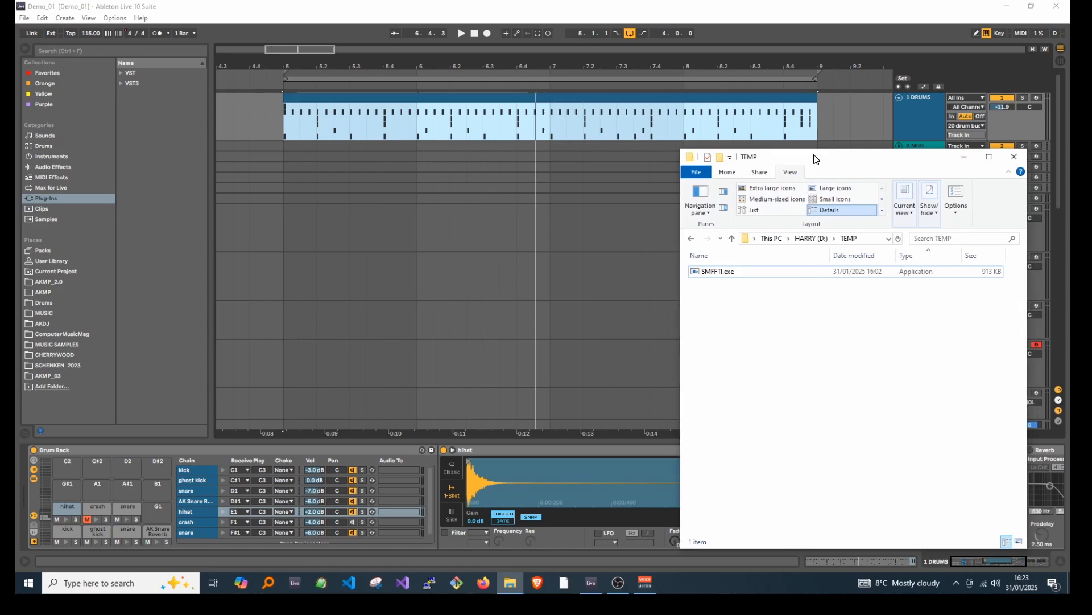
pyautogui.click(711, 273)
pyautogui.moveTo(860, 162); pyautogui.dragTo(863, 155)
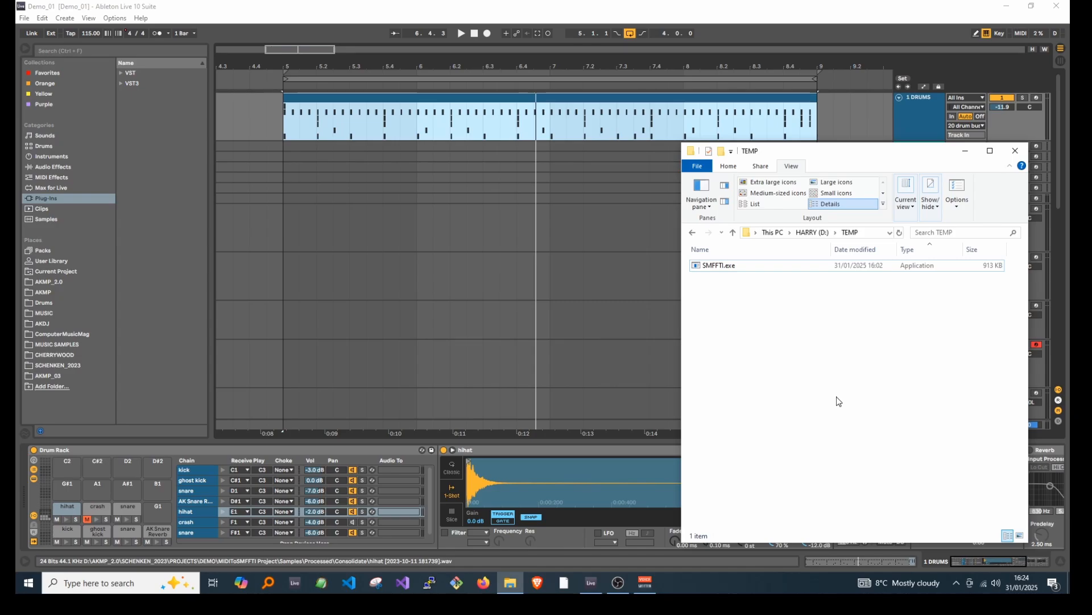
pyautogui.click(705, 267)
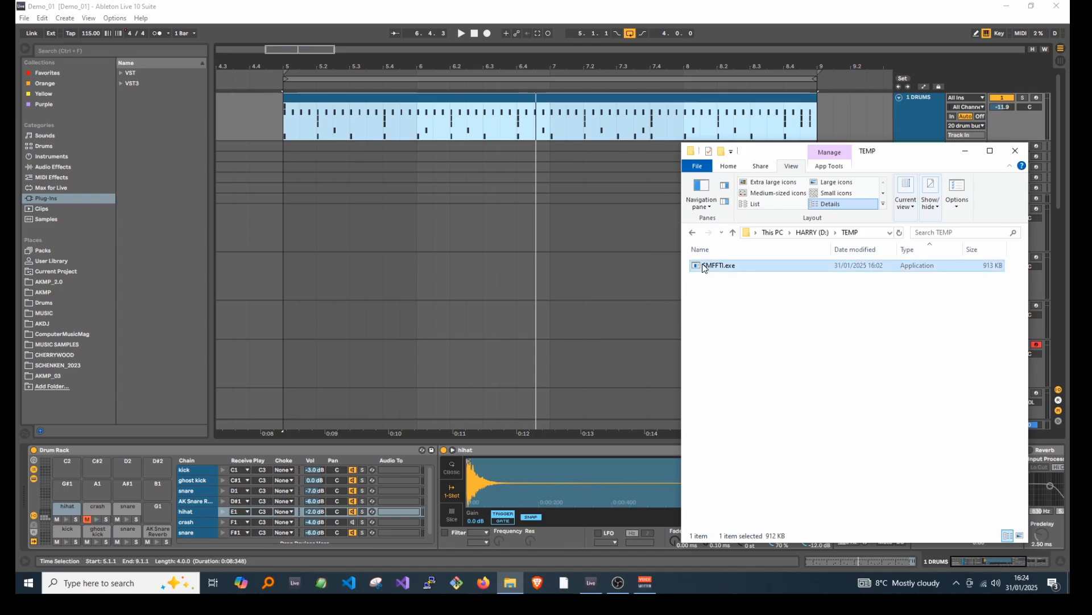
pyautogui.doubleClick(704, 267)
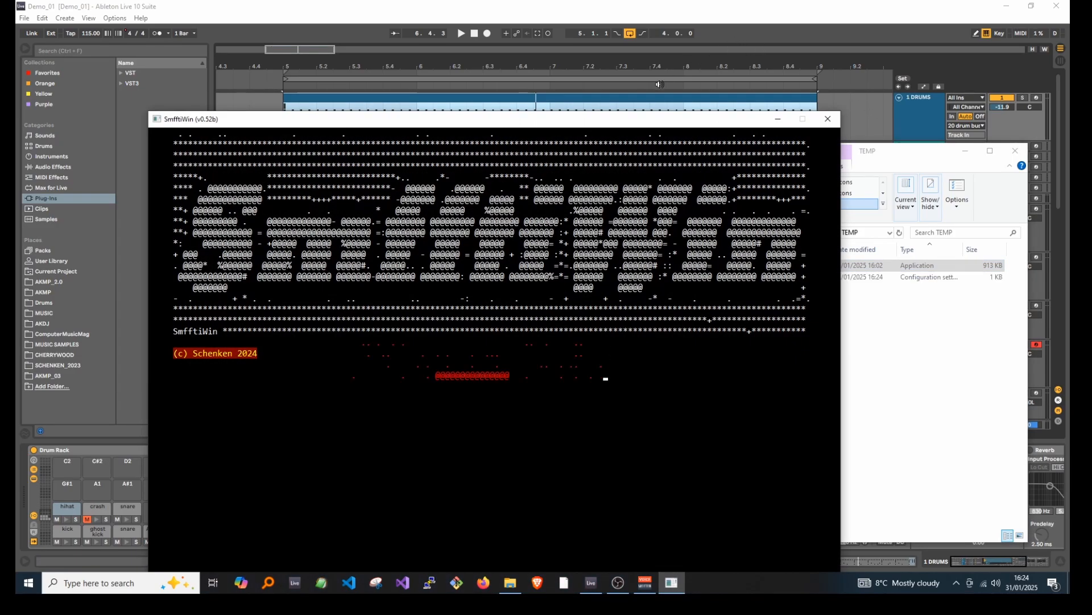
pyautogui.moveTo(644, 124); pyautogui.dragTo(583, 50)
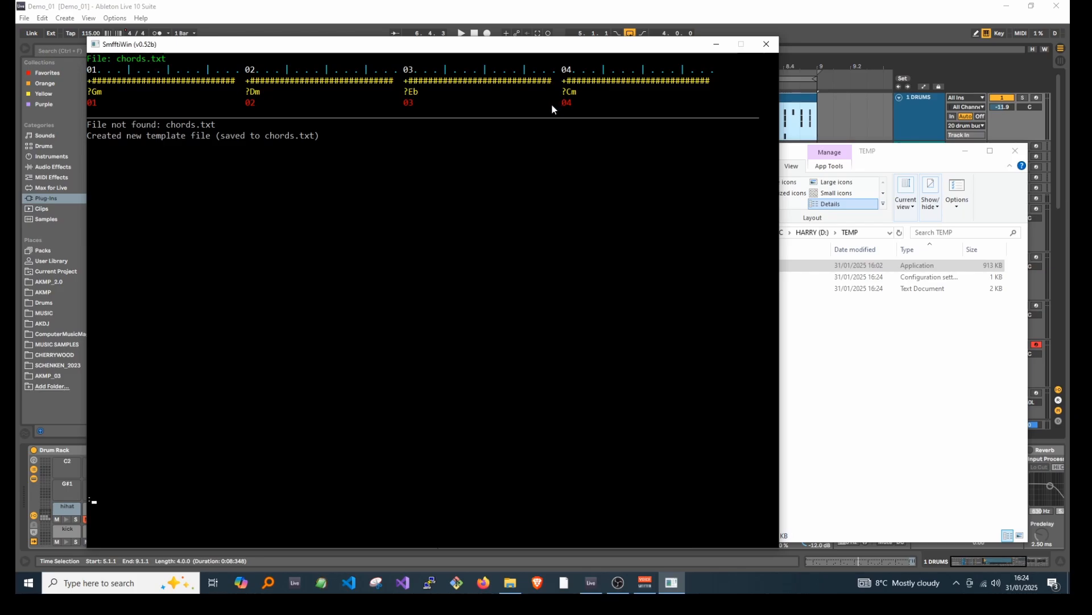
# Switch to Visual Studio Code, open chords.txt from the TEMP folder in it and turn off word wrap
pyautogui.click(349, 583)
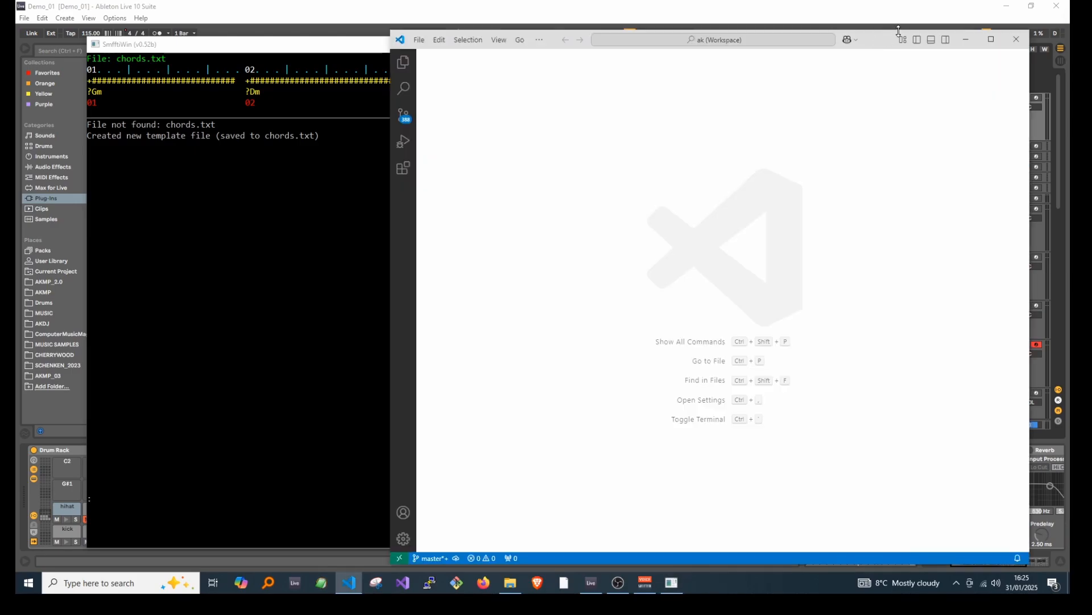
pyautogui.moveTo(879, 33); pyautogui.dragTo(873, 77)
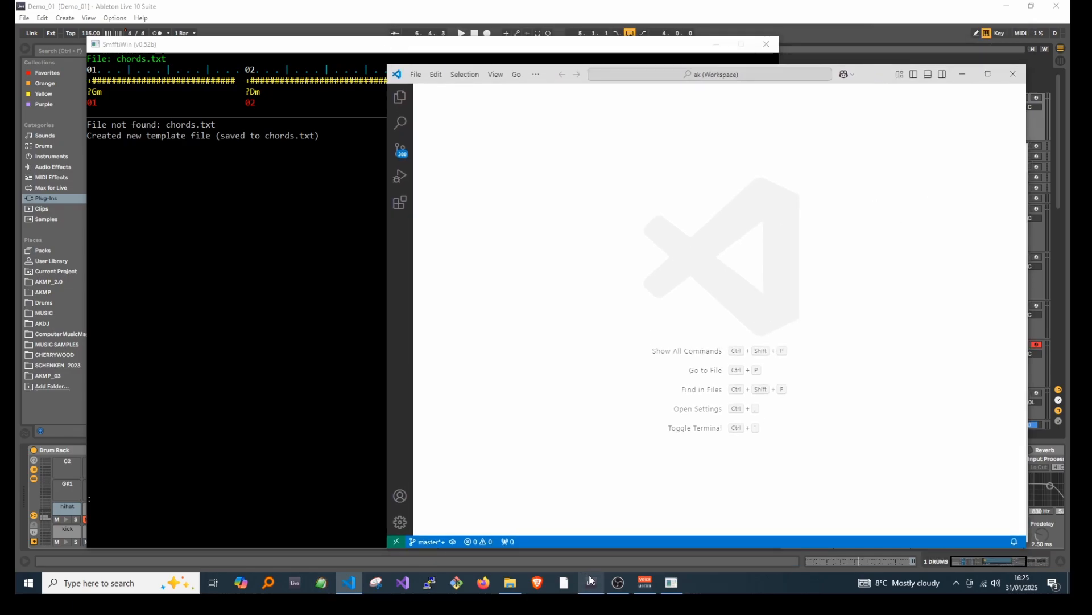
pyautogui.click(520, 584)
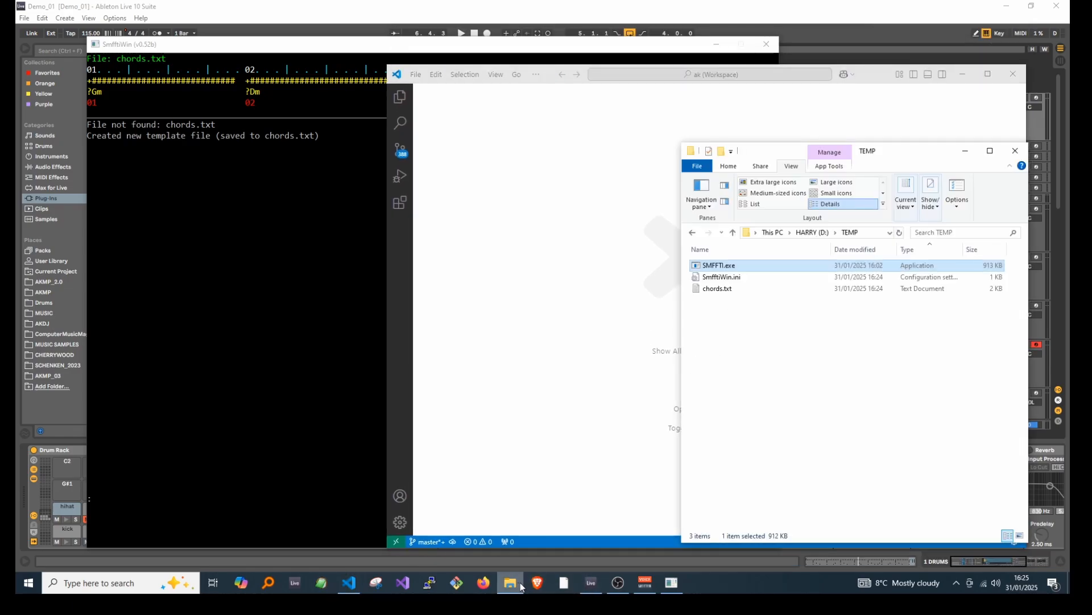
pyautogui.moveTo(717, 289); pyautogui.dragTo(558, 335)
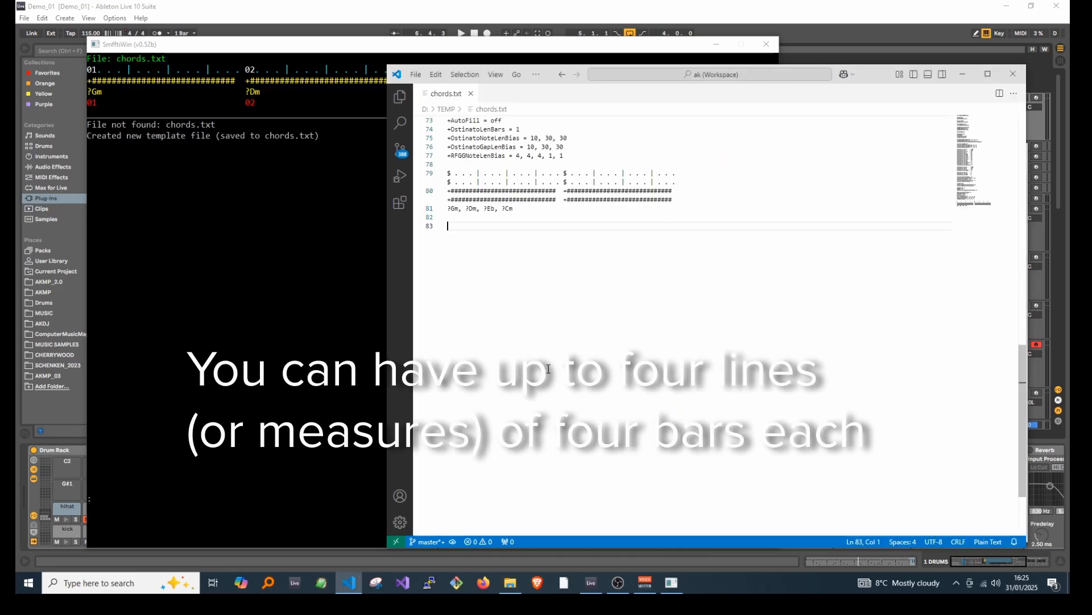
pyautogui.hotkey('alt', 'z')
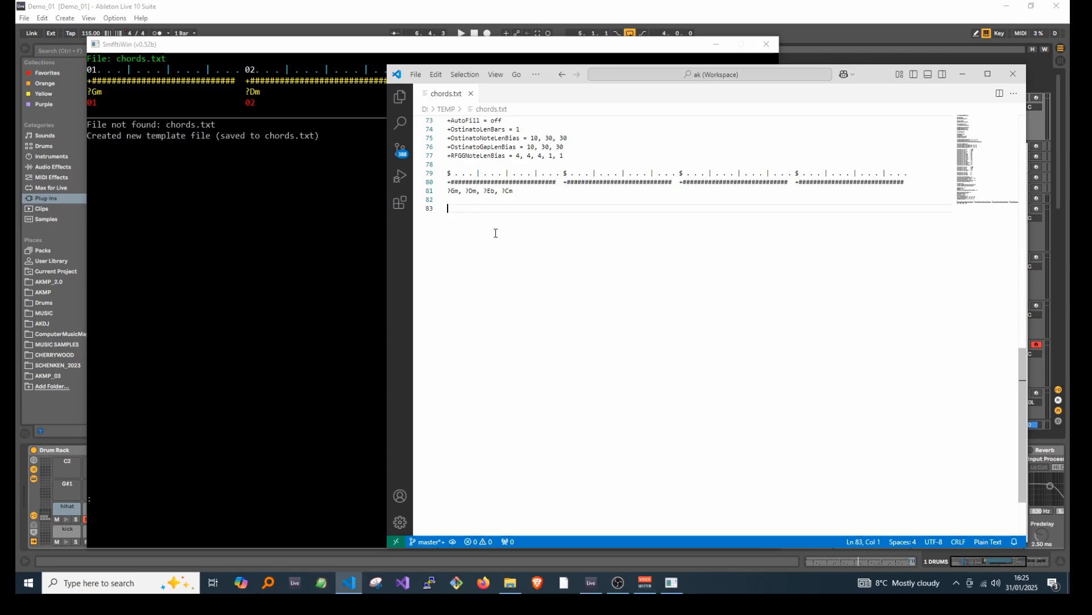
# Examine the parameter settings and the chord progression lines in chords.txt
pyautogui.scroll(20, 504, 231)
pyautogui.scroll(4, 505, 230)
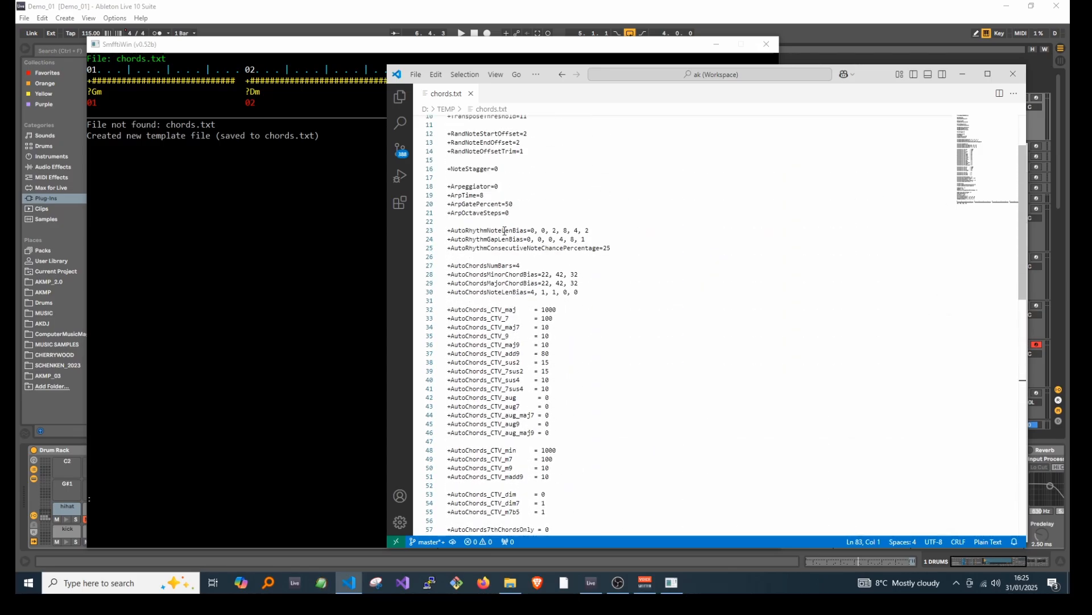
pyautogui.scroll(-9, 504, 231)
pyautogui.scroll(-4, 505, 231)
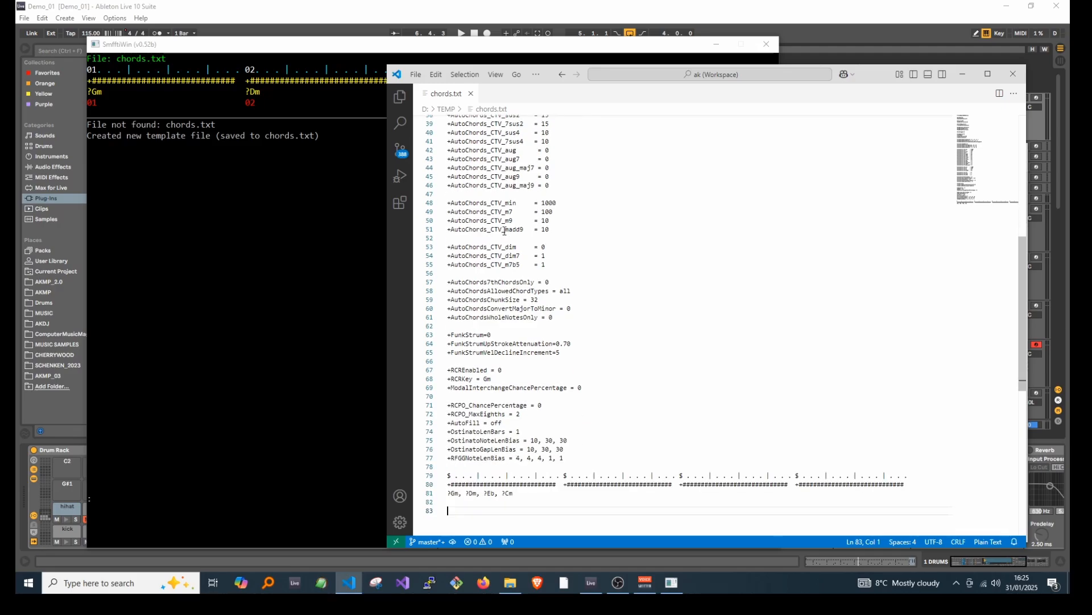
pyautogui.scroll(14, 508, 225)
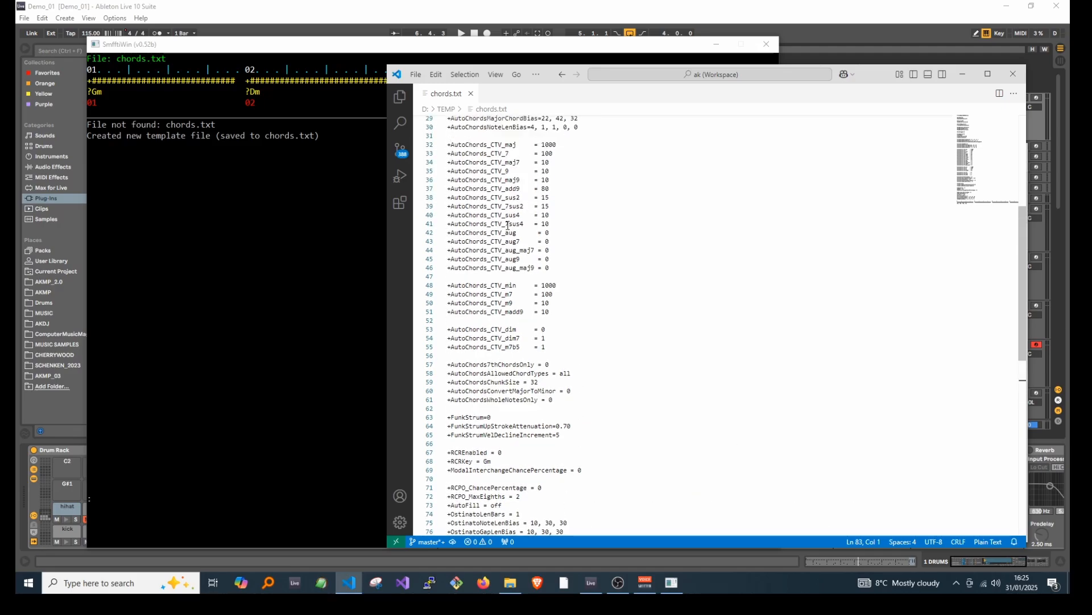
pyautogui.scroll(-8, 508, 225)
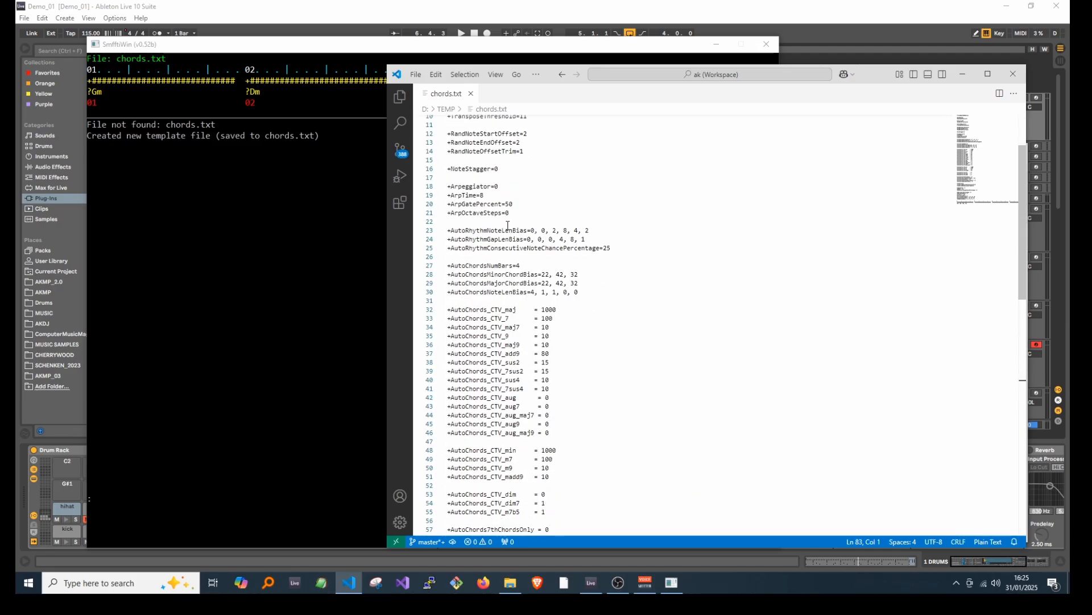
pyautogui.scroll(-3, 509, 225)
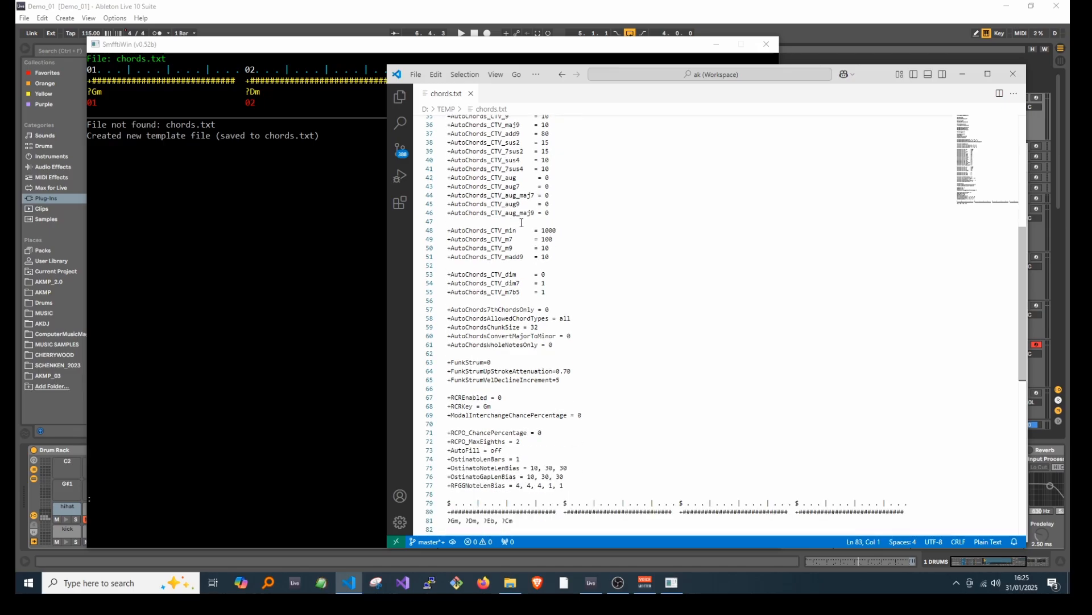
pyautogui.scroll(5, 537, 222)
pyautogui.scroll(-4, 533, 225)
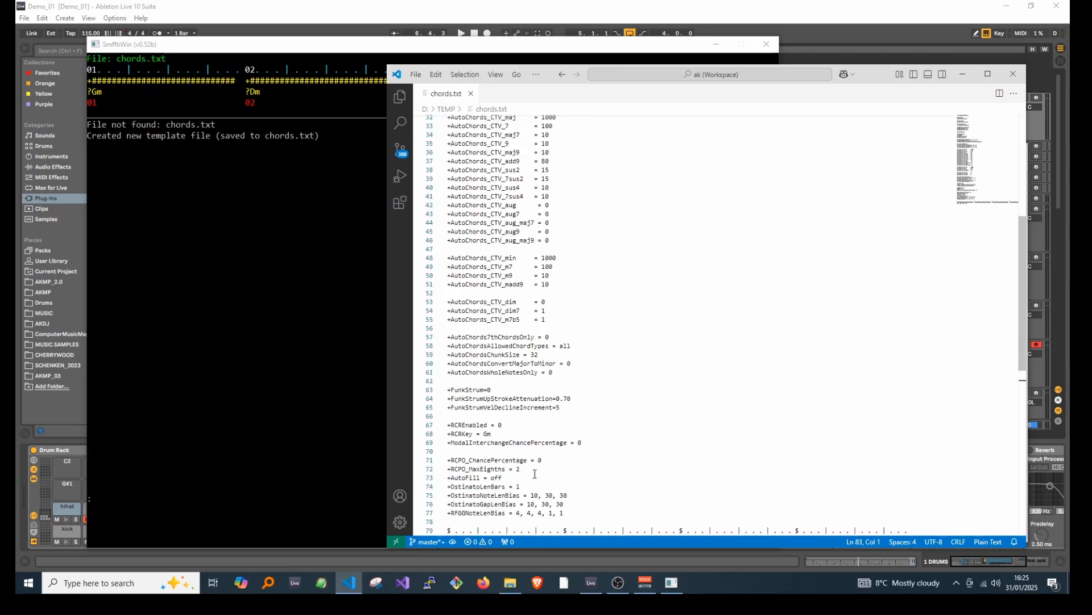
pyautogui.scroll(-4, 534, 474)
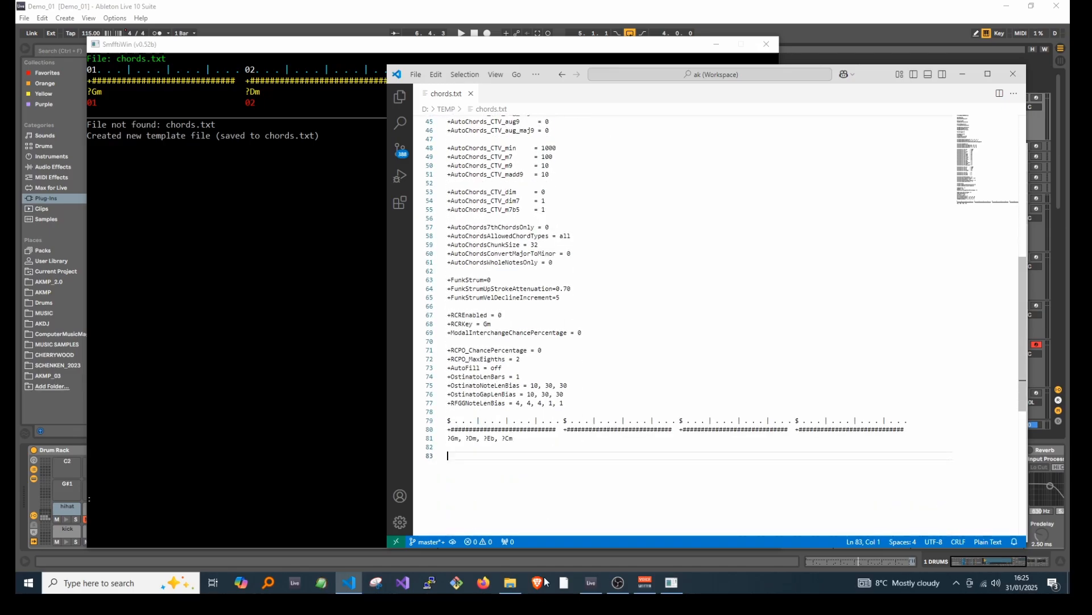
# Switch to the SMFFTI User Manual in Adobe Acrobat and look through its table of contents
pyautogui.click(377, 583)
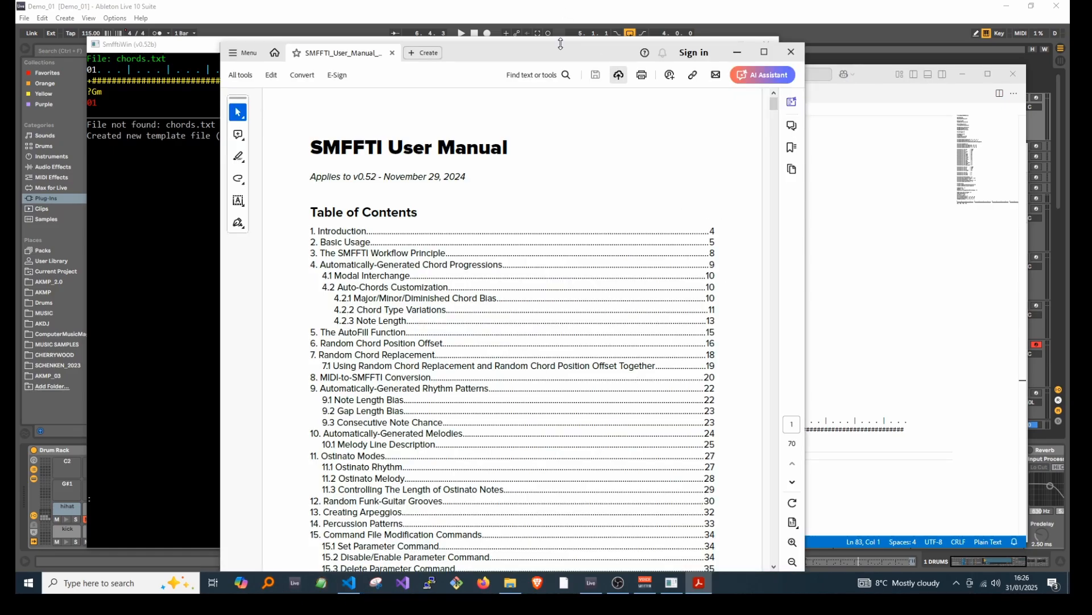
pyautogui.moveTo(561, 44)
pyautogui.mouseDown()
pyautogui.moveTo(559, 70)
pyautogui.moveTo(561, 43)
pyautogui.mouseUp()
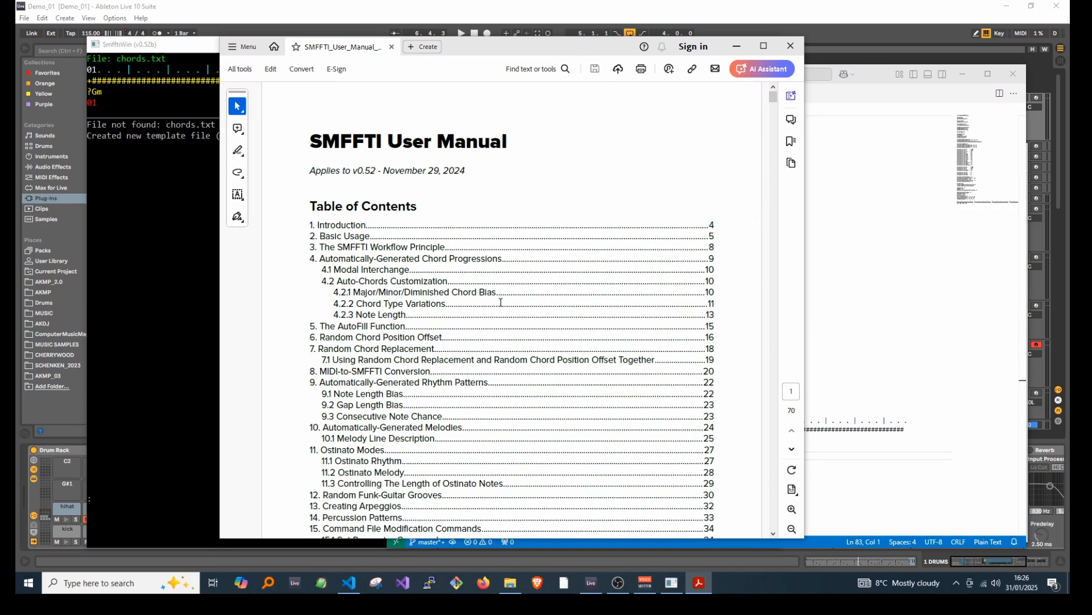
pyautogui.scroll(-12, 501, 302)
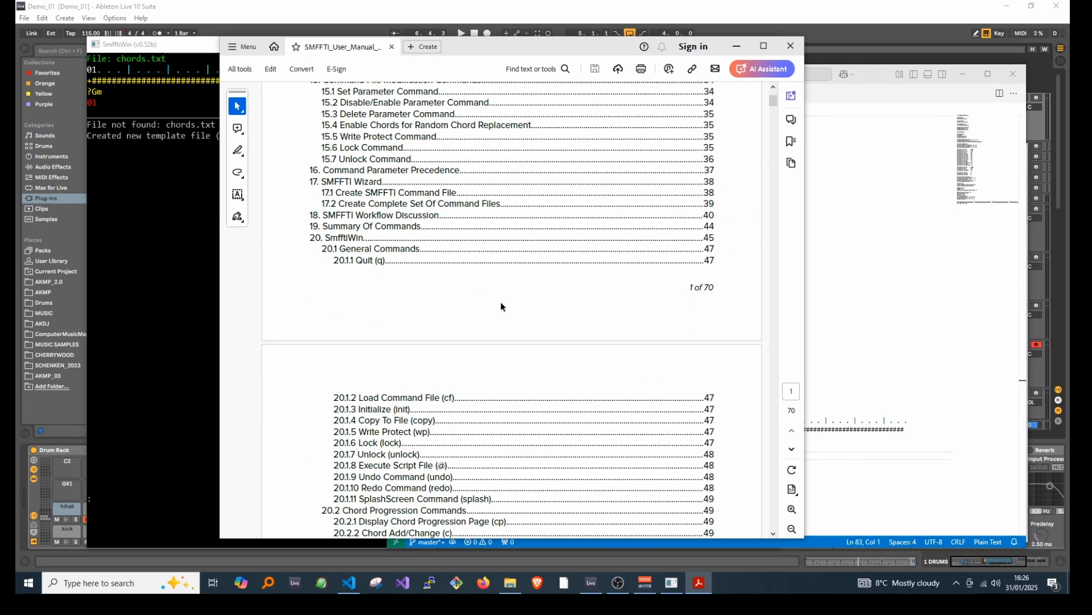
pyautogui.scroll(-5, 501, 302)
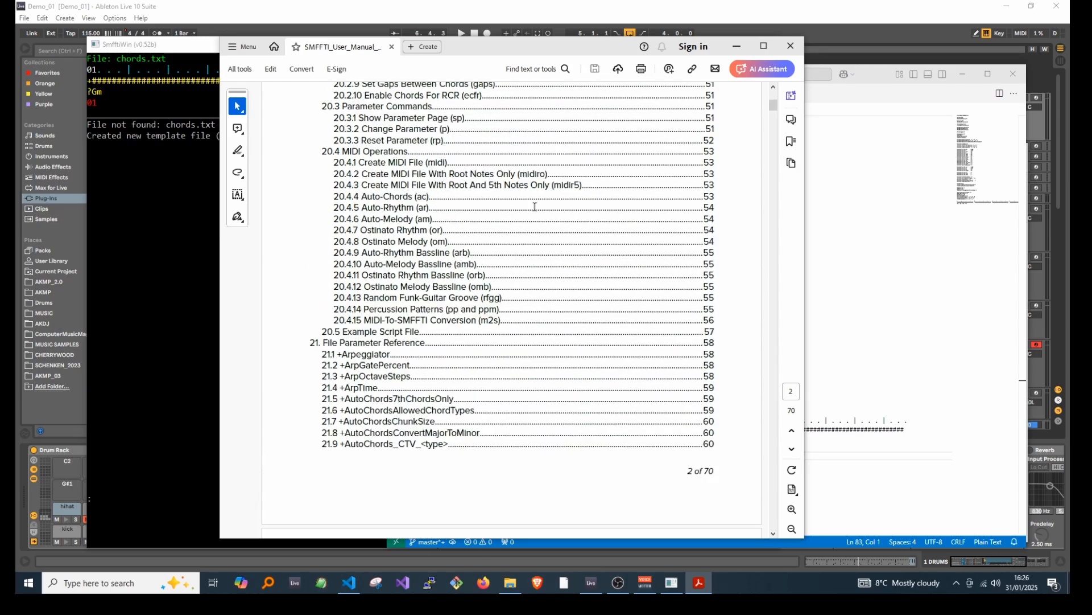
# Minimize the user manual and Visual Studio Code so the SMFFTI console stays in front of Ableton Live
pyautogui.click(736, 46)
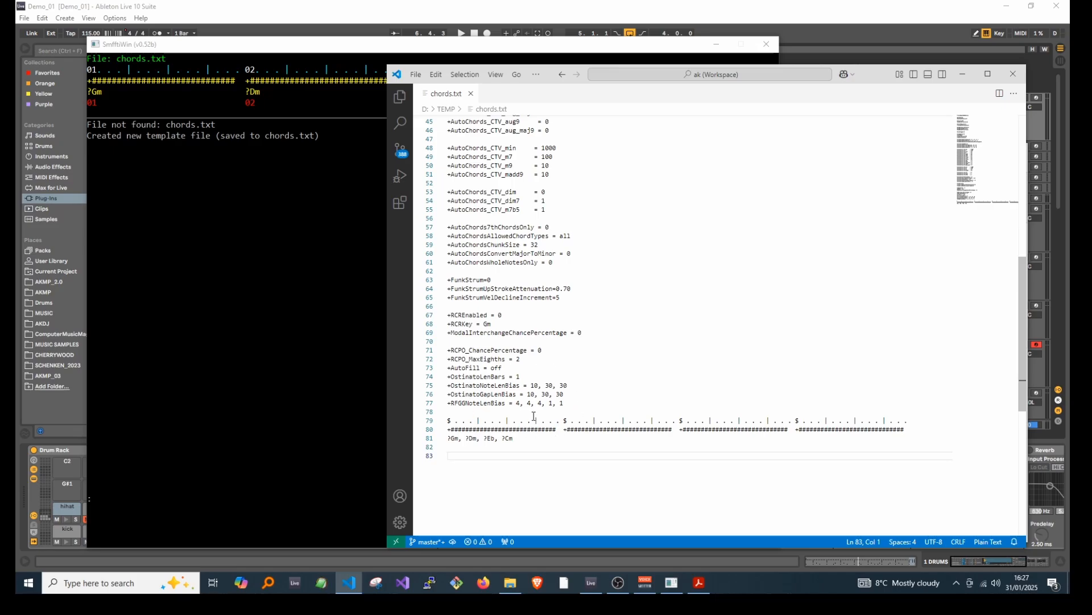
pyautogui.click(368, 44)
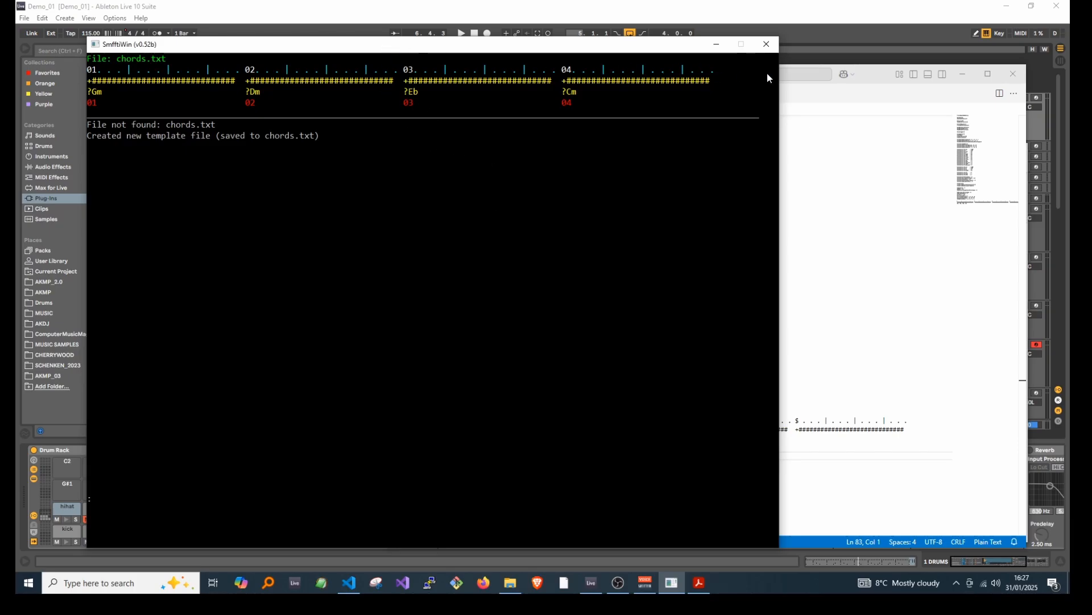
pyautogui.click(874, 84)
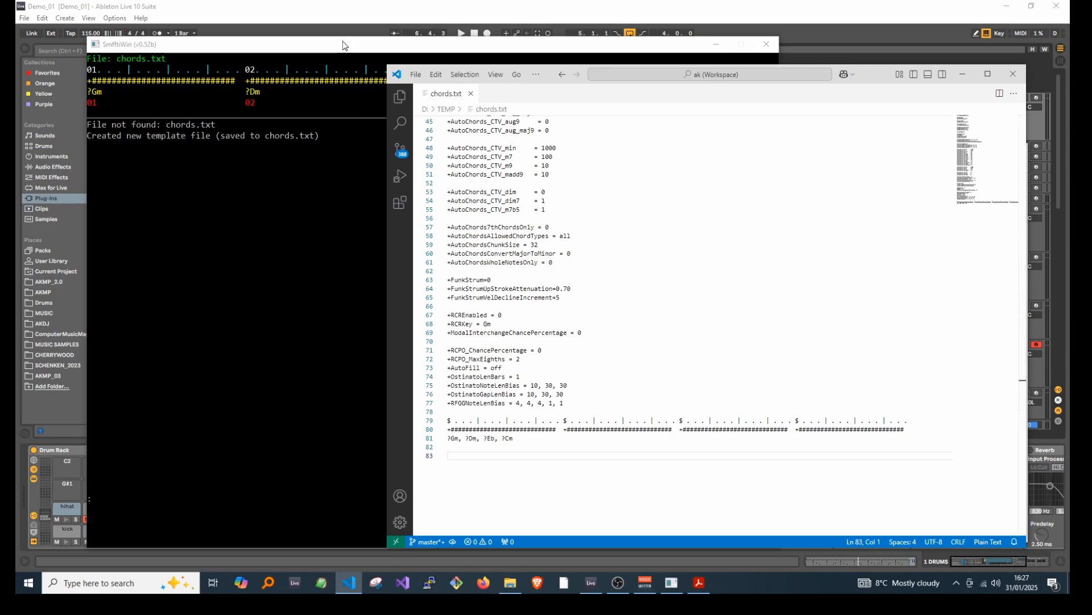
pyautogui.click(963, 74)
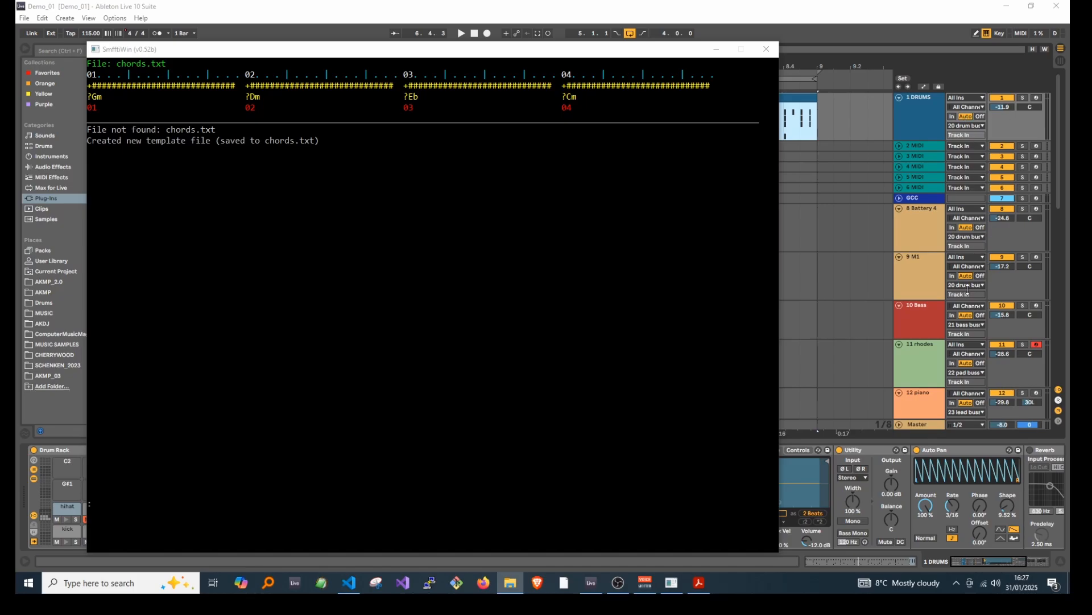
# Switch to Ableton Live and look through the instrument tracks of the Demo_01 arrangement
pyautogui.click(800, 18)
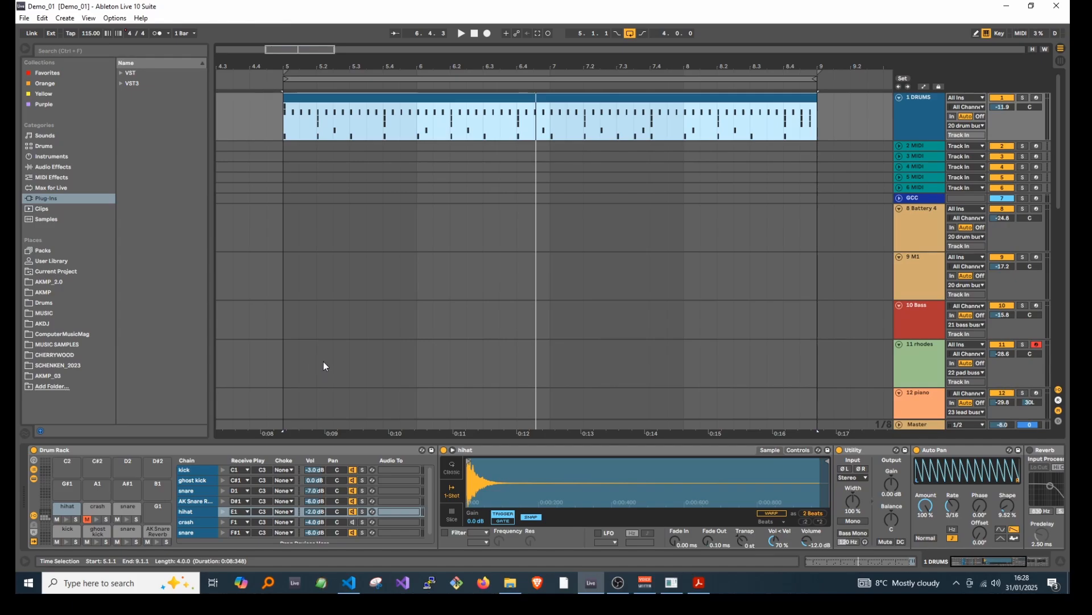
pyautogui.scroll(-4, 362, 316)
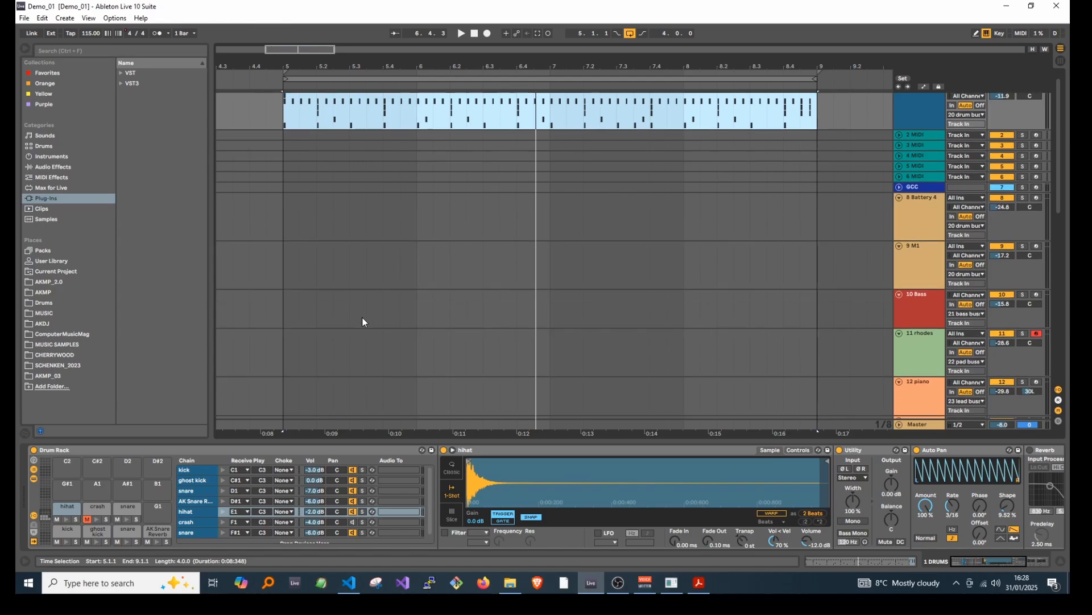
pyautogui.scroll(-3, 409, 308)
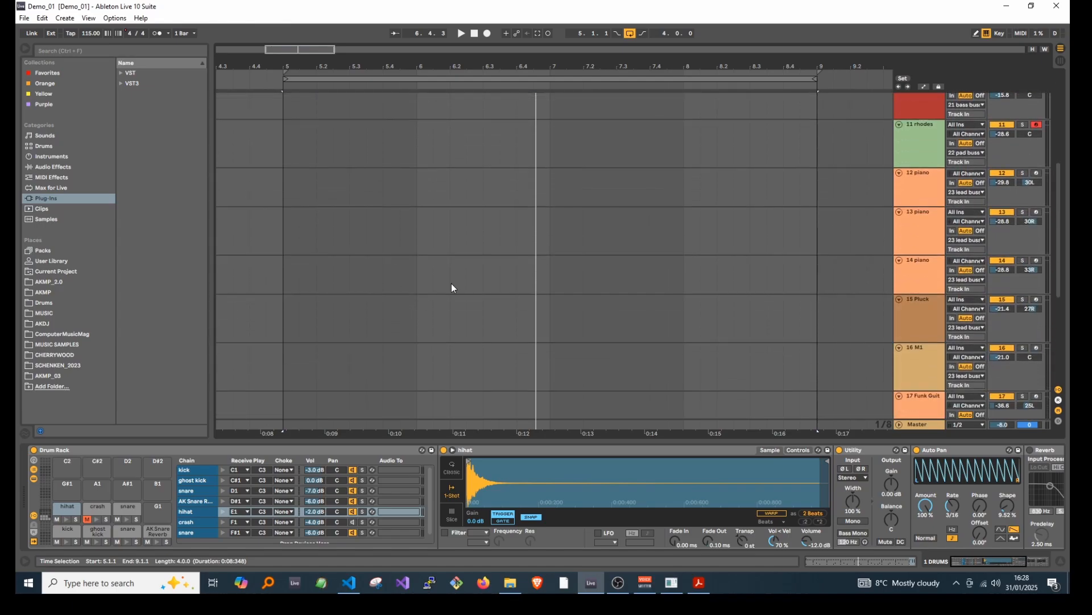
pyautogui.scroll(-2, 516, 269)
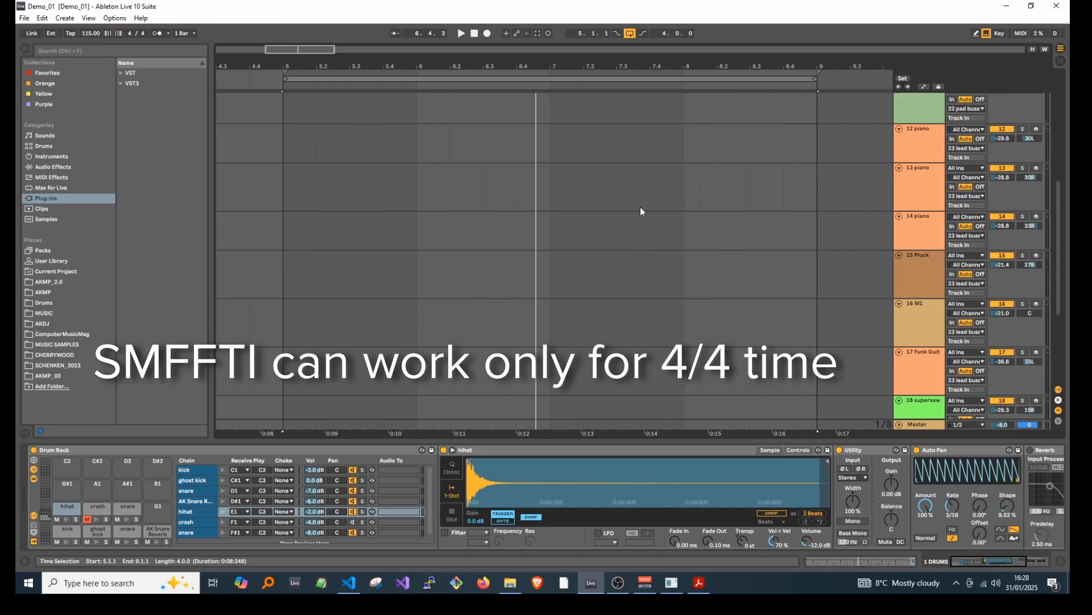
pyautogui.scroll(-5, 625, 282)
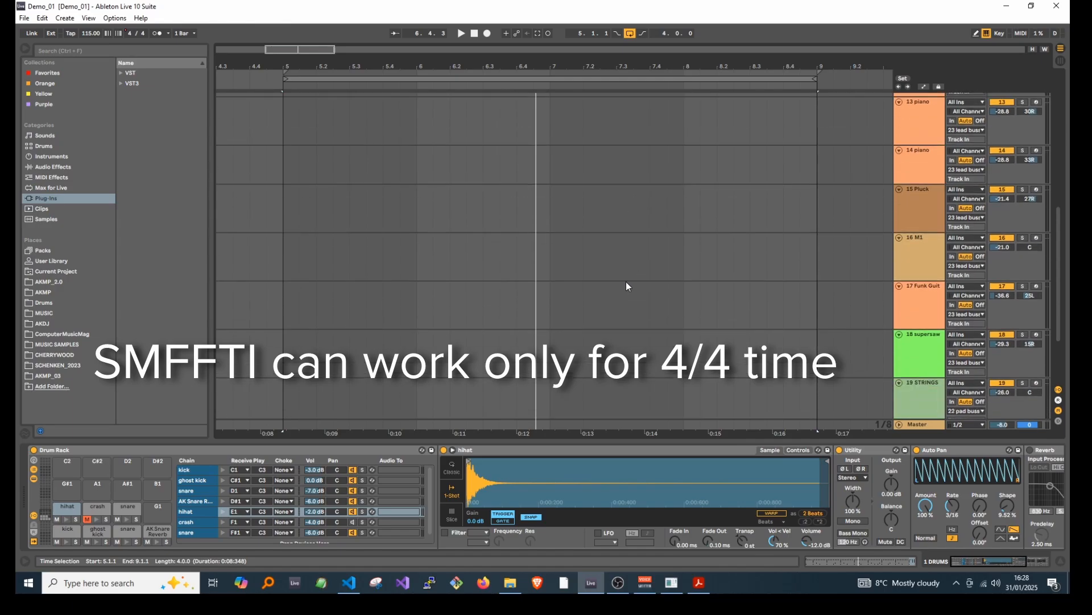
pyautogui.scroll(10, 626, 283)
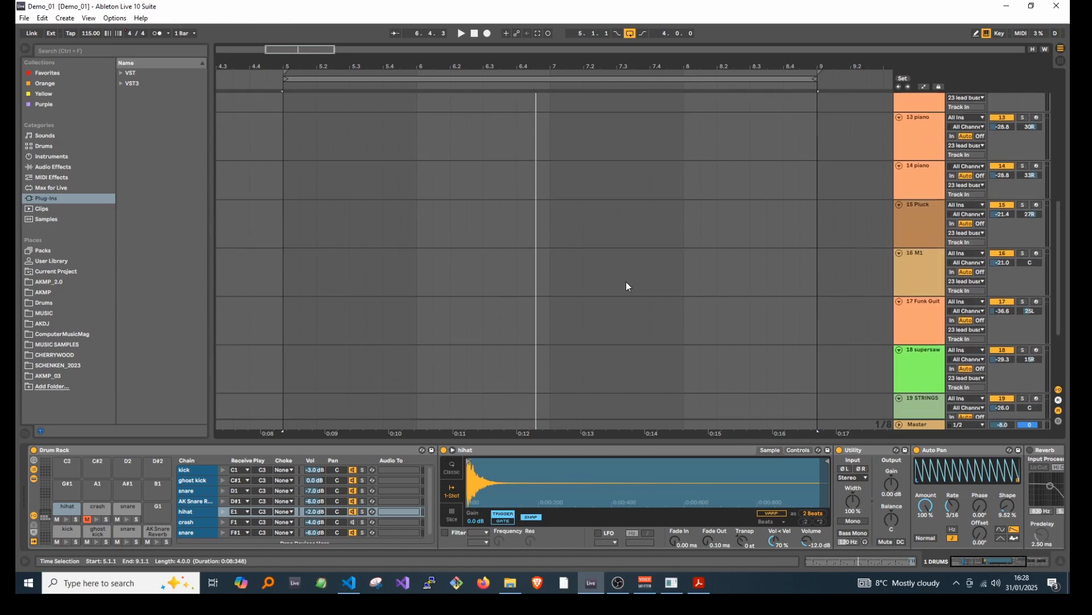
pyautogui.scroll(3, 627, 282)
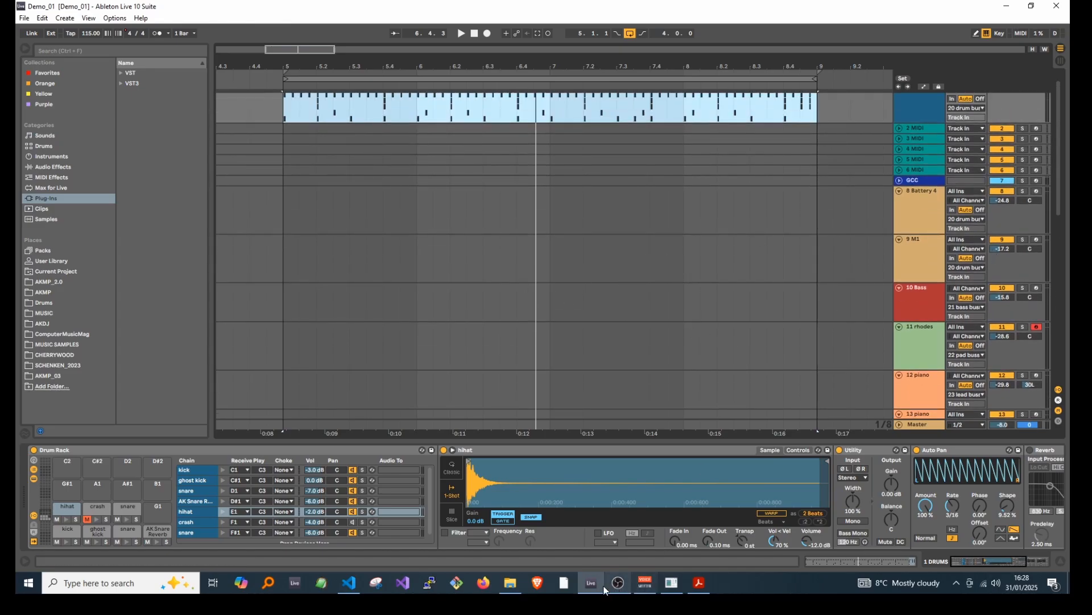
# Switch to the SMFFTI console and generate a random chord progression with the command "ac Gm"
pyautogui.click(675, 589)
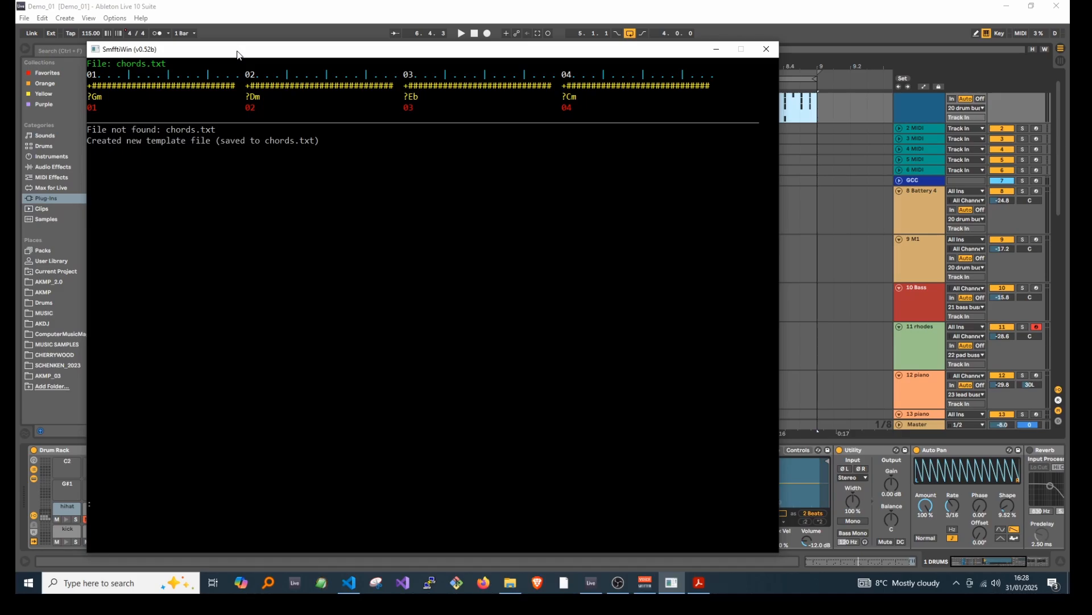
pyautogui.write('ac')
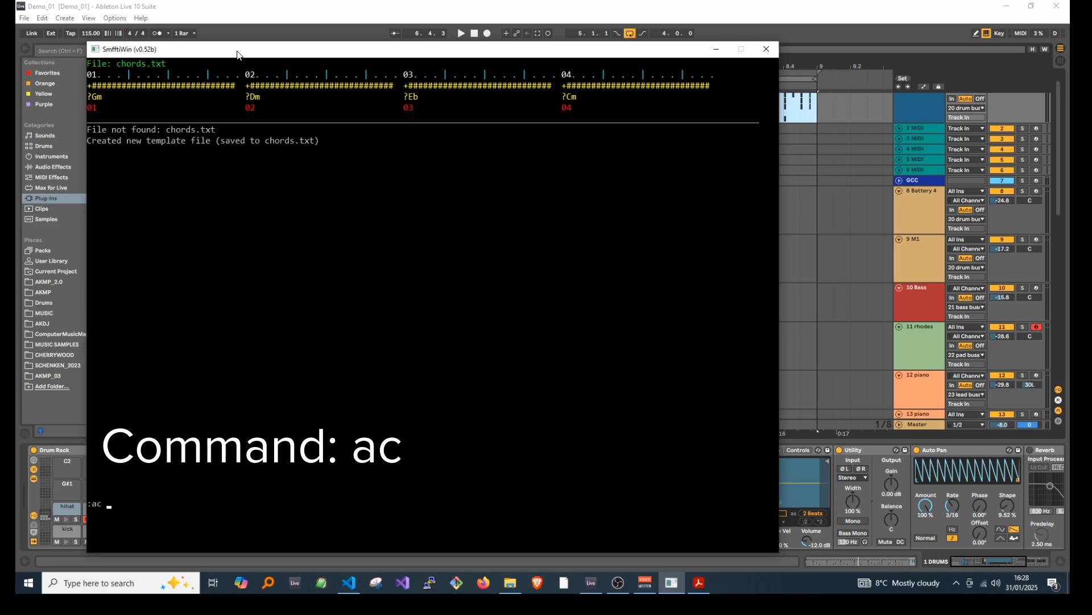
pyautogui.write(' Gm')
pyautogui.press('Return')
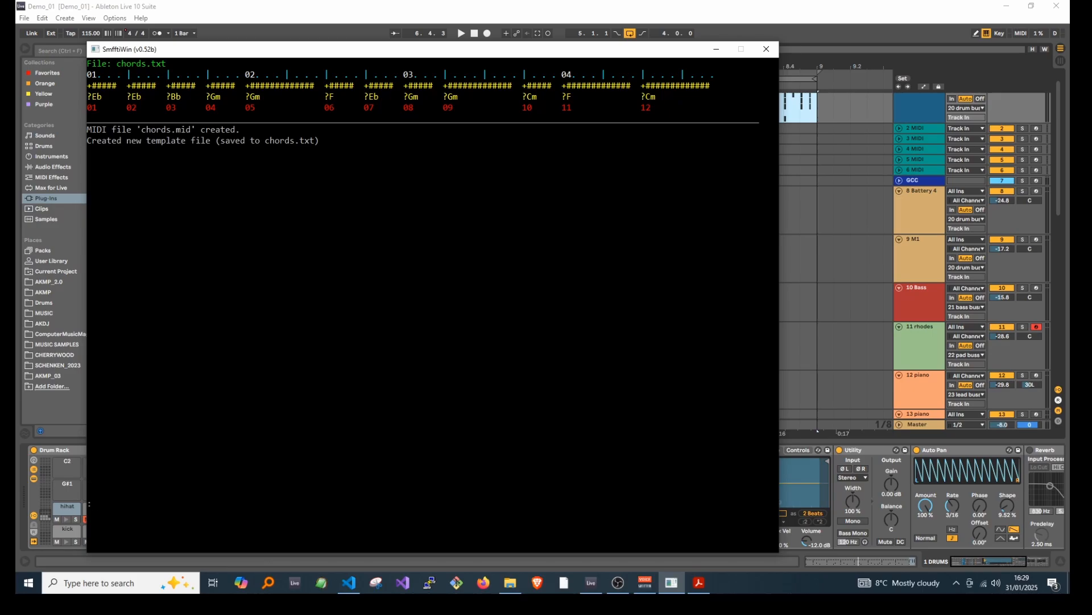
# Import chords.mid from the TEMP folder in File Explorer onto Ableton Live's 11 rhodes track, starting at bar 5
pyautogui.moveTo(1069, 190); pyautogui.dragTo(962, 166)
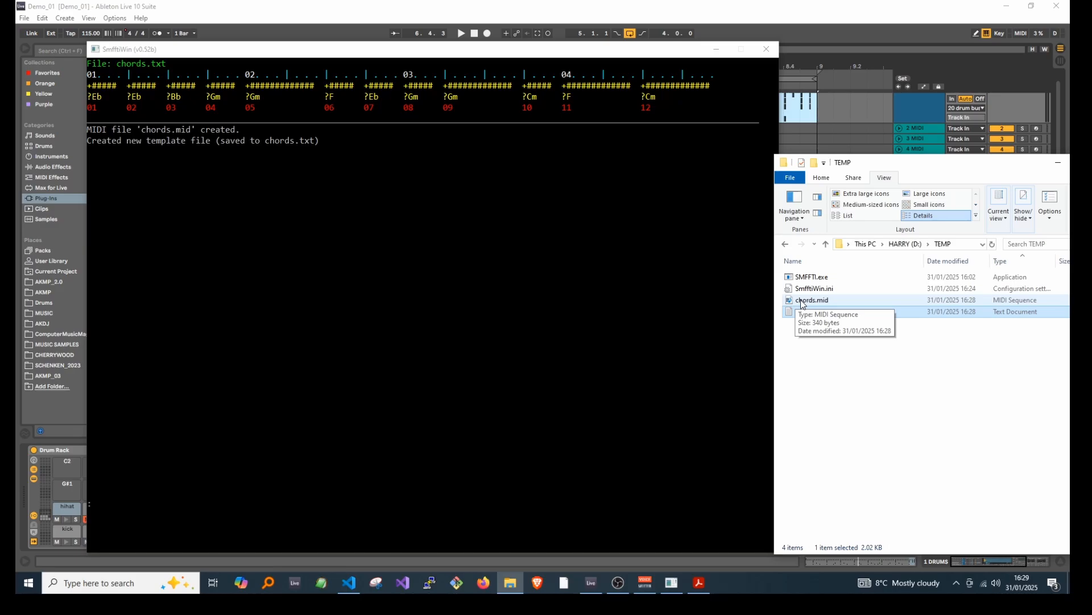
pyautogui.moveTo(871, 164); pyautogui.dragTo(912, 164)
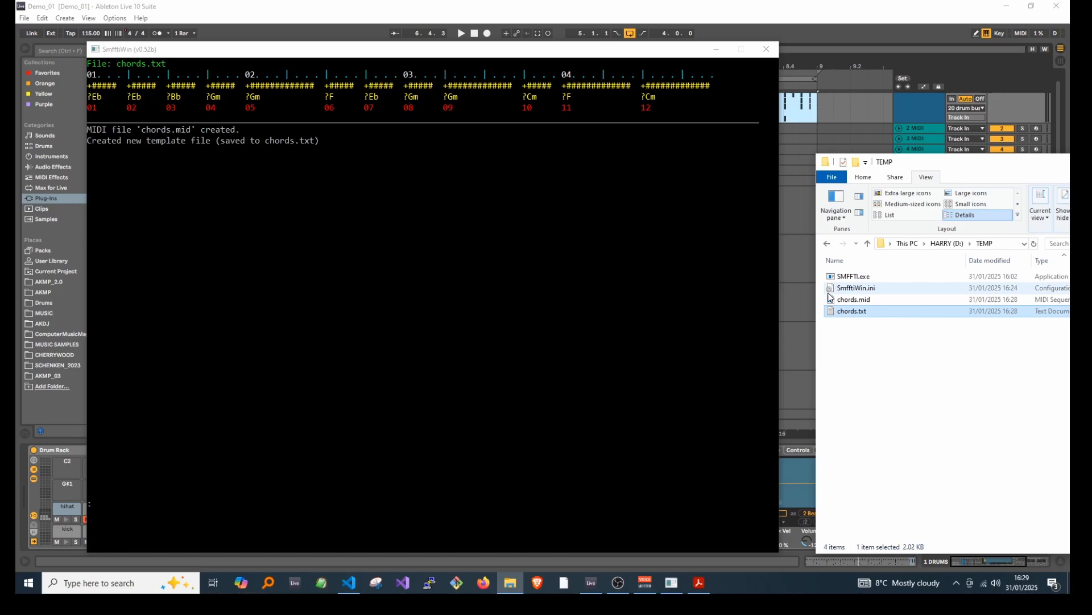
pyautogui.click(736, 6)
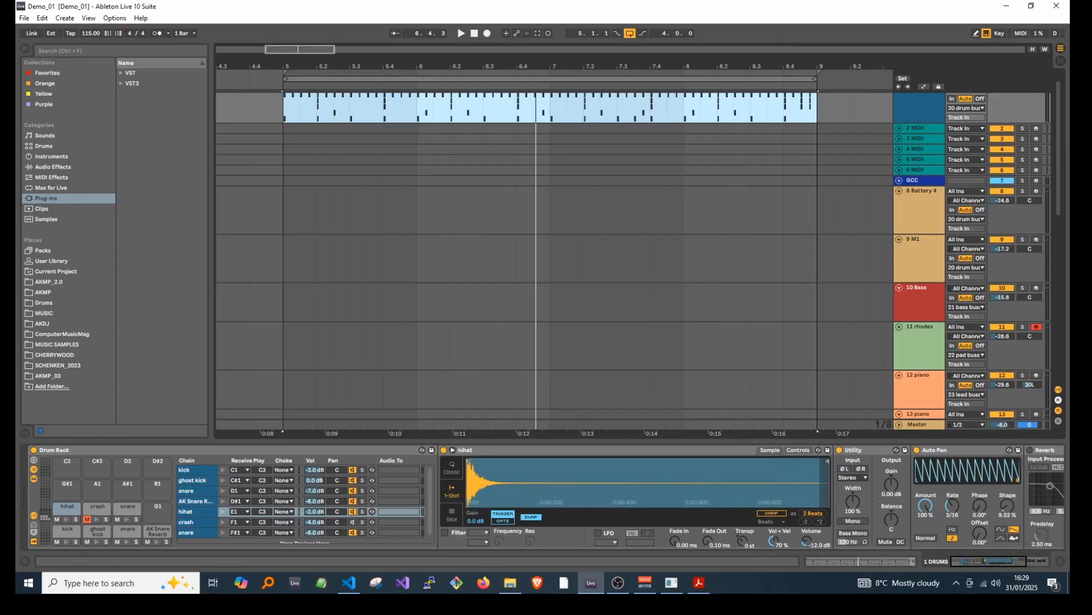
pyautogui.click(1069, 186)
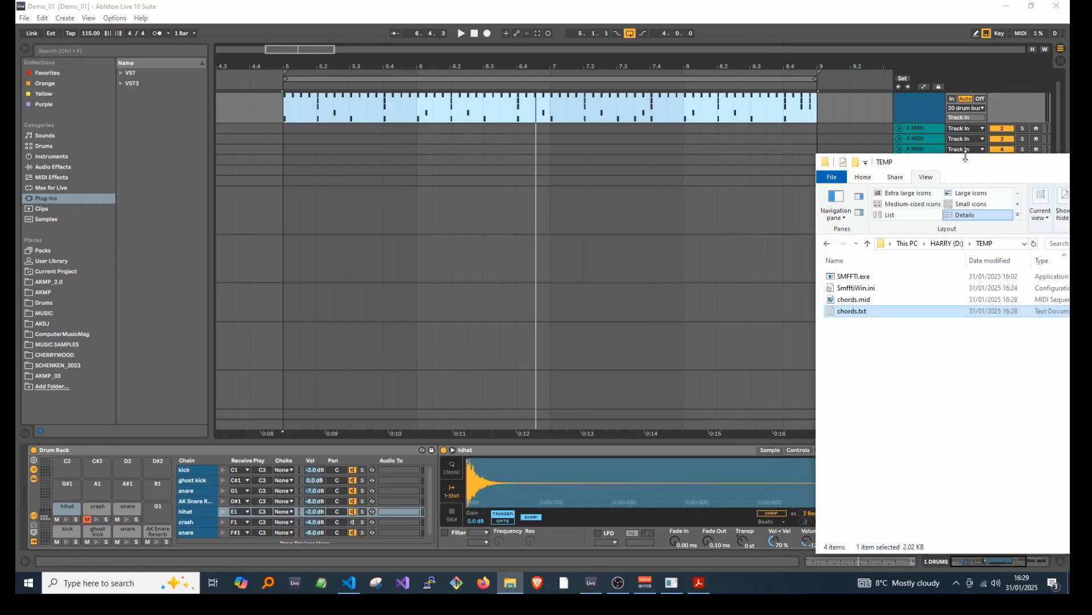
pyautogui.moveTo(964, 158); pyautogui.dragTo(1048, 167)
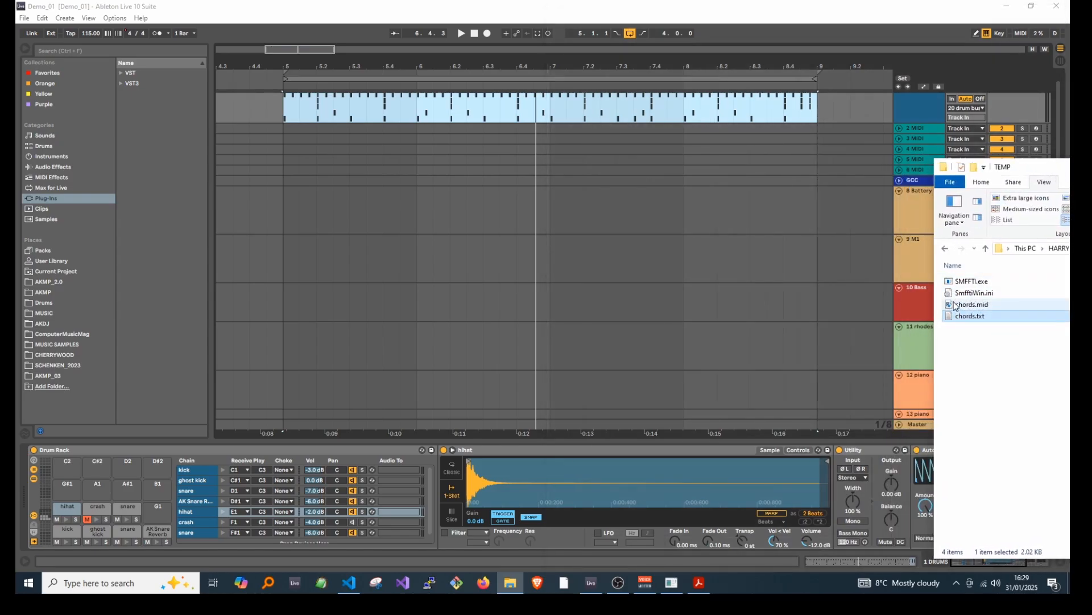
pyautogui.moveTo(956, 308); pyautogui.dragTo(305, 339)
pyautogui.click(306, 328)
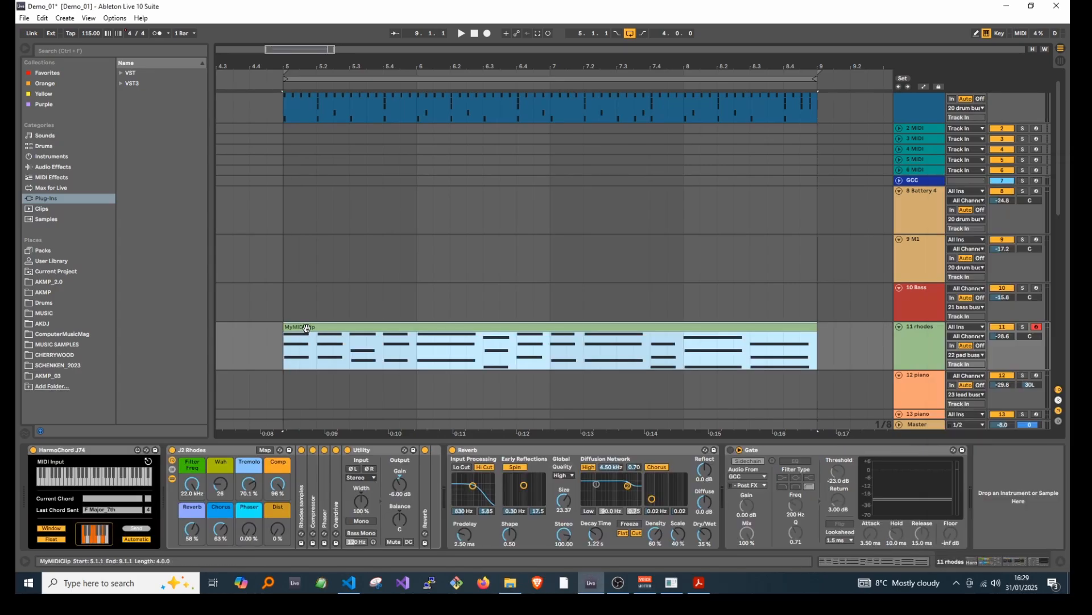
# Play the rhodes chord clip with the drums and show its notes in an enlarged MIDI note editor
pyautogui.press('space')
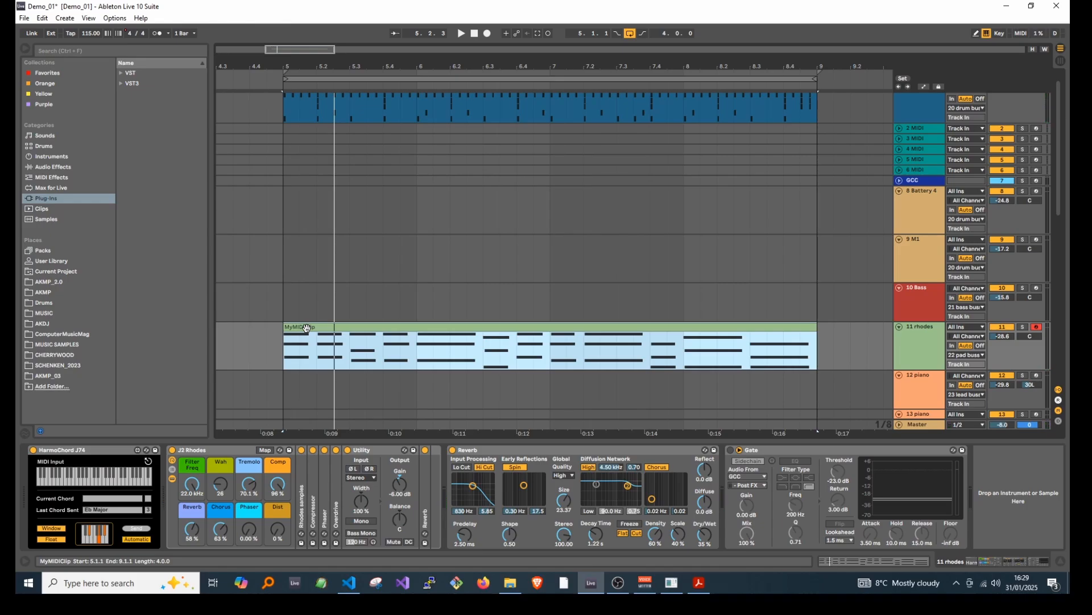
pyautogui.press('space')
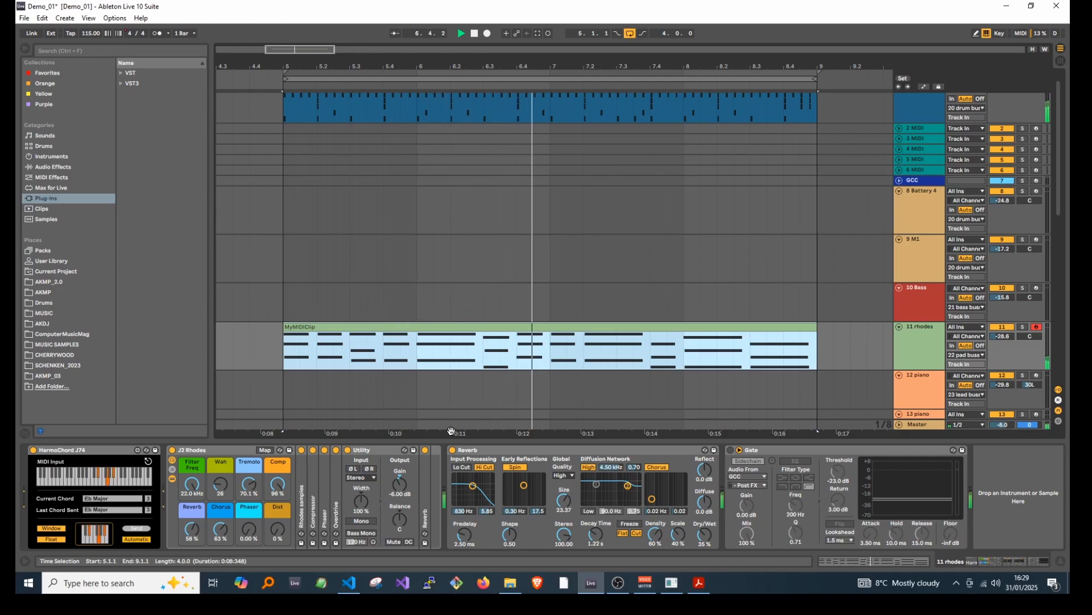
pyautogui.click(898, 562)
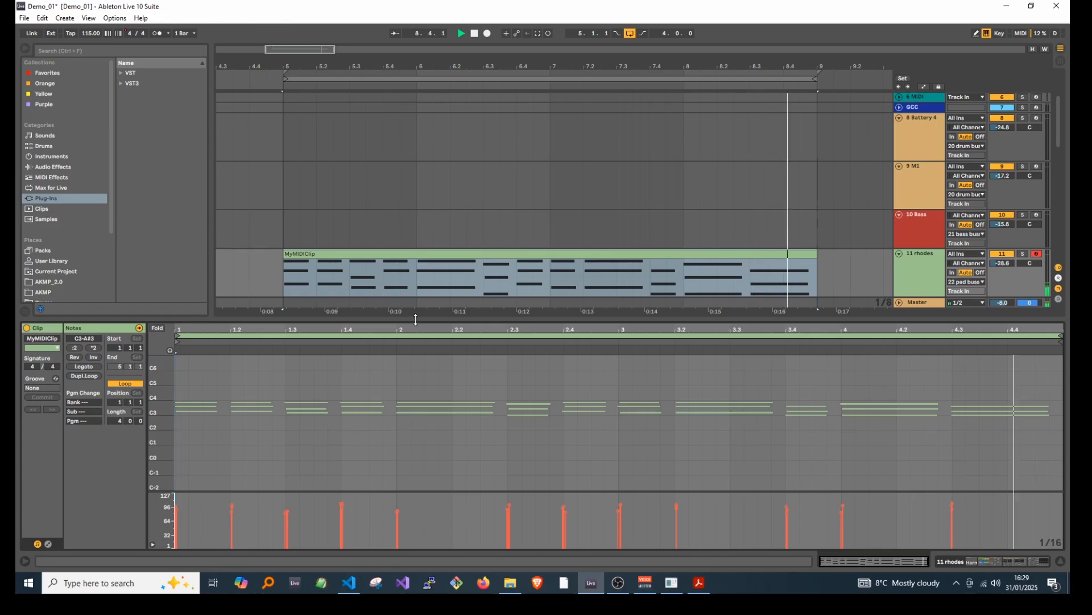
pyautogui.moveTo(416, 320); pyautogui.dragTo(416, 227)
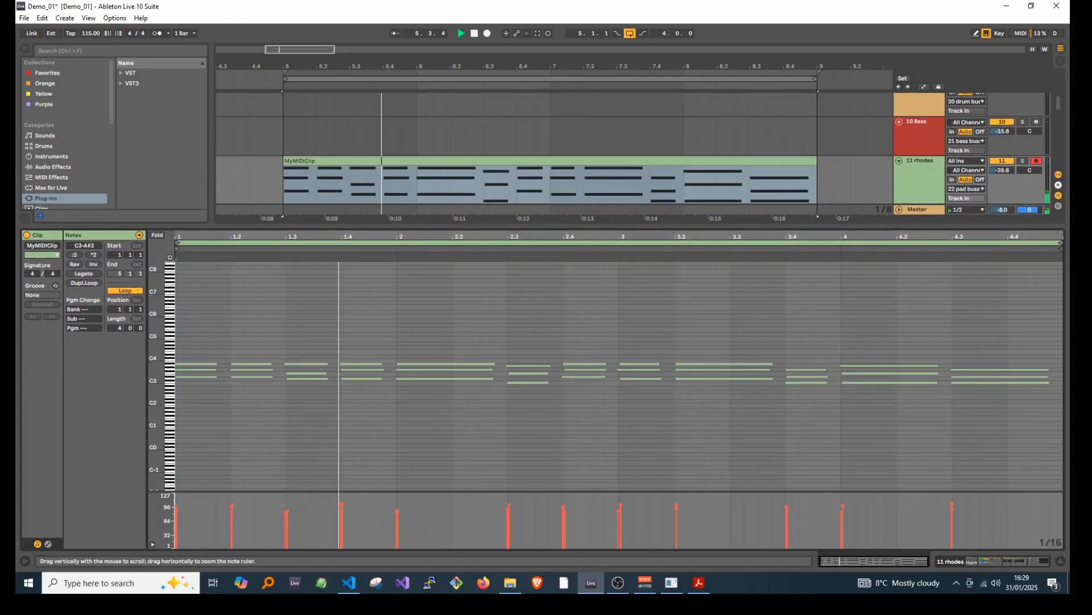
pyautogui.moveTo(156, 365); pyautogui.dragTo(229, 352)
pyautogui.press('space')
# Compare the chord progression in the SMFFTI console with the rhodes clip's notes and inspect the timing of the notes around bar 3 up close
pyautogui.click(669, 585)
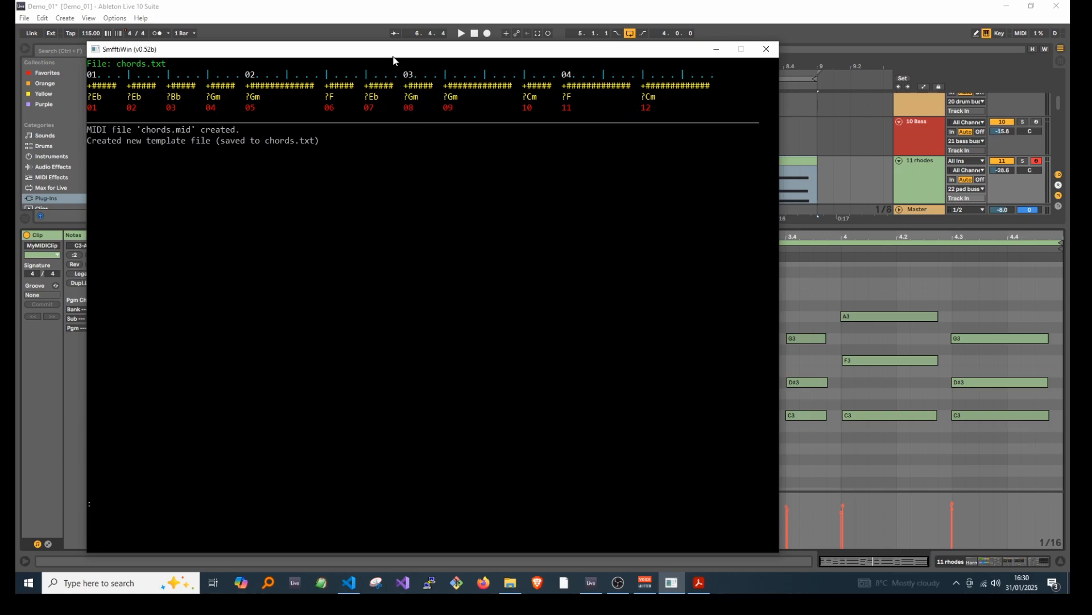
pyautogui.moveTo(389, 48); pyautogui.dragTo(432, 45)
pyautogui.click(117, 380)
pyautogui.moveTo(152, 379); pyautogui.dragTo(153, 402)
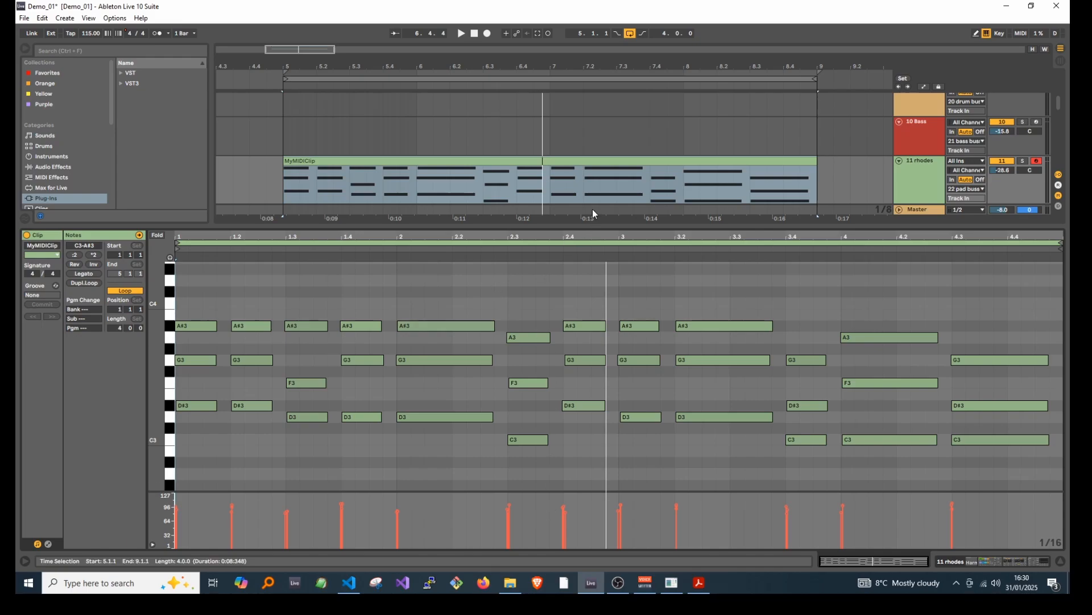
pyautogui.moveTo(593, 234); pyautogui.dragTo(575, 255)
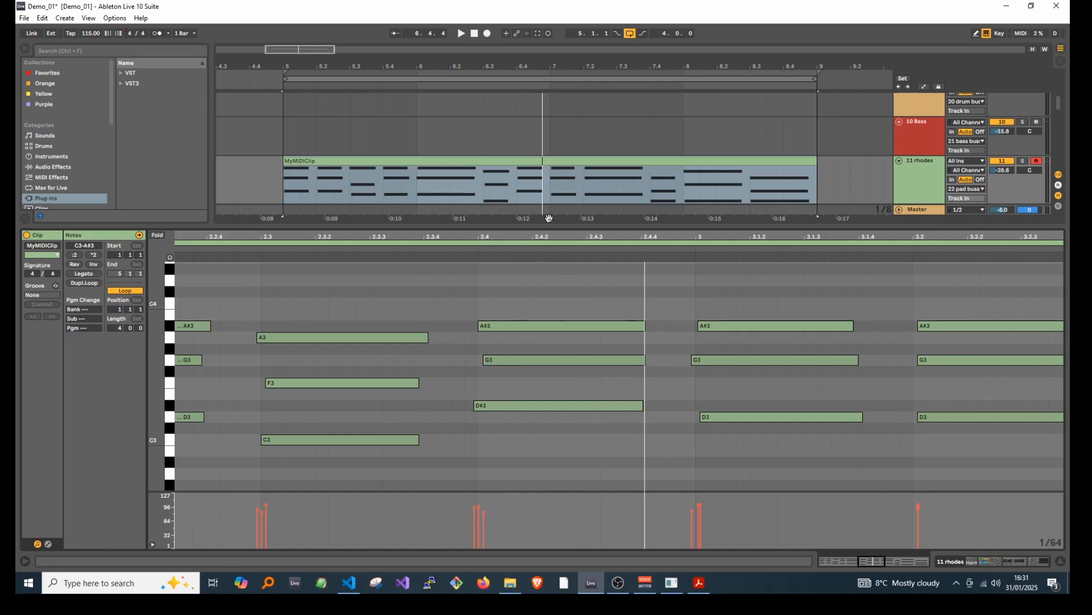
pyautogui.moveTo(549, 218); pyautogui.dragTo(564, 162)
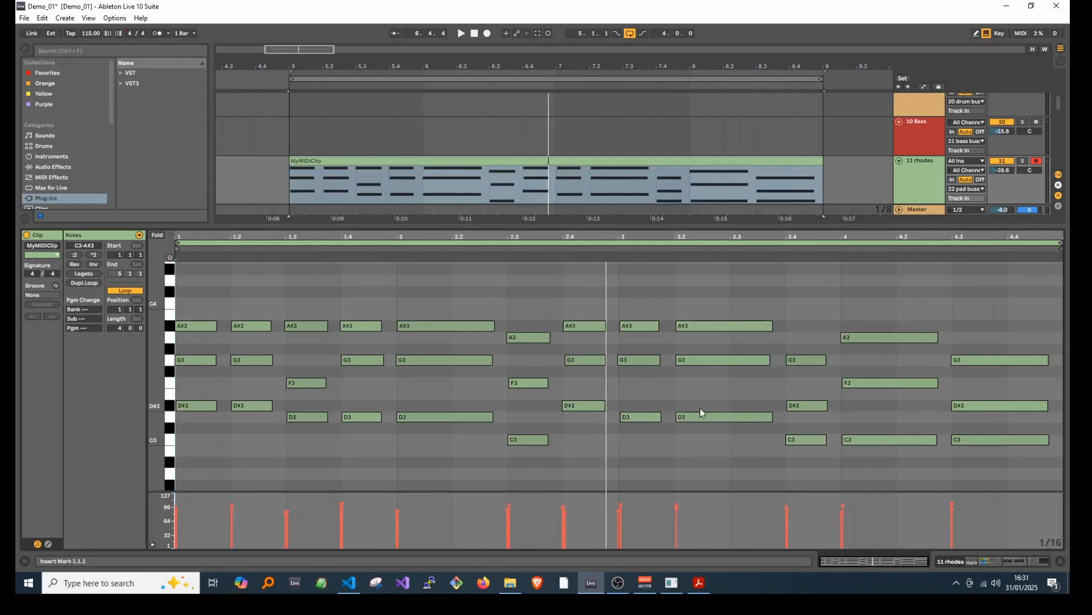
# Switch to the SMFFTI console and rerun the "ac Gm" command several times to generate a new chord progression
pyautogui.click(672, 583)
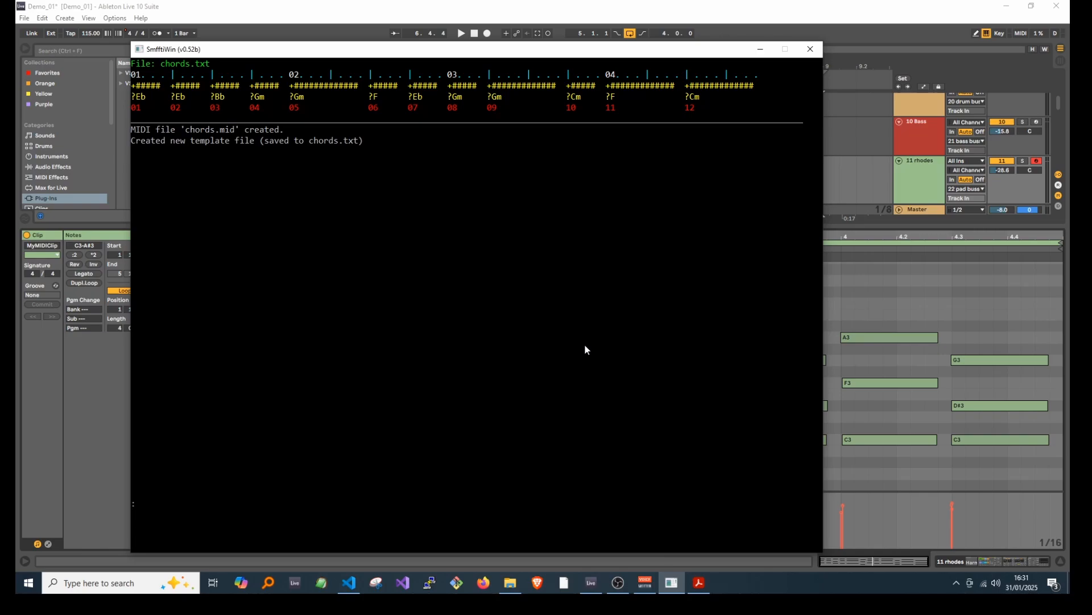
pyautogui.press('Up')
pyautogui.press('Return')
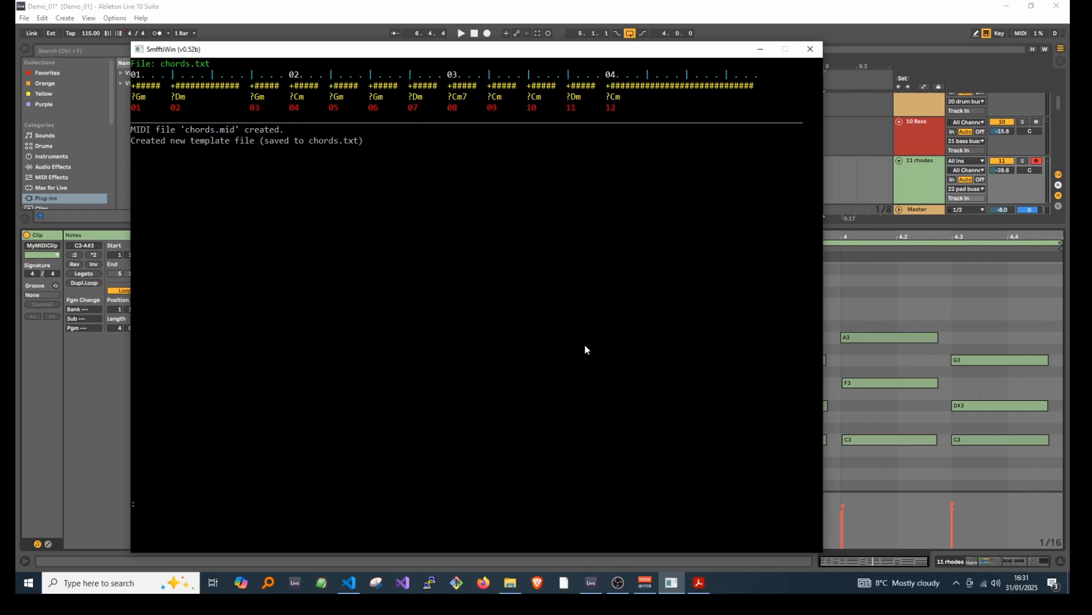
pyautogui.press('Up')
pyautogui.press('Return')
pyautogui.press('Up')
pyautogui.press('Return')
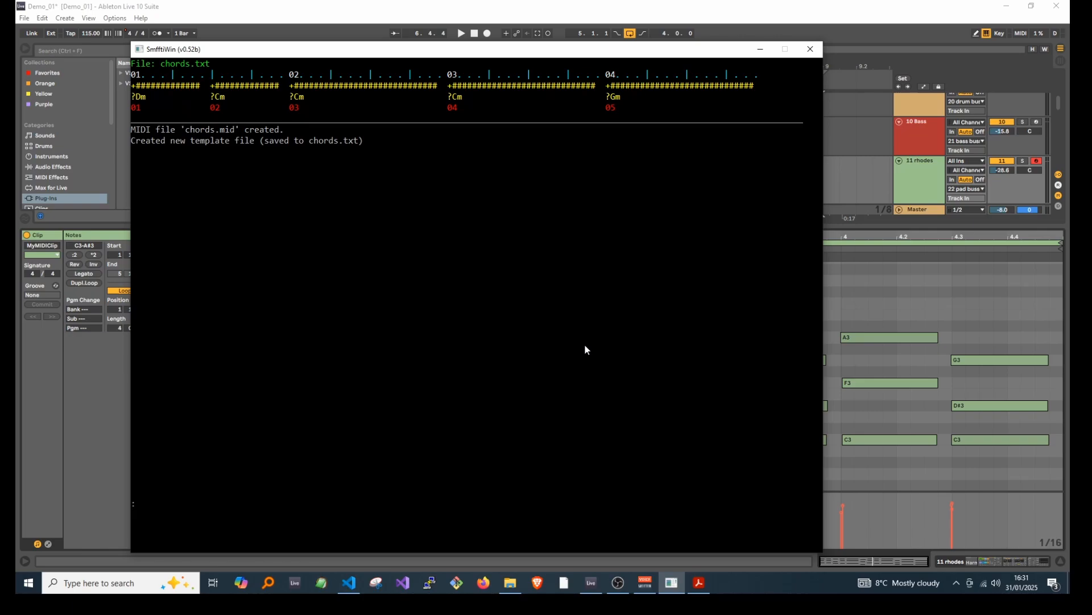
pyautogui.press('Up')
pyautogui.press('Return')
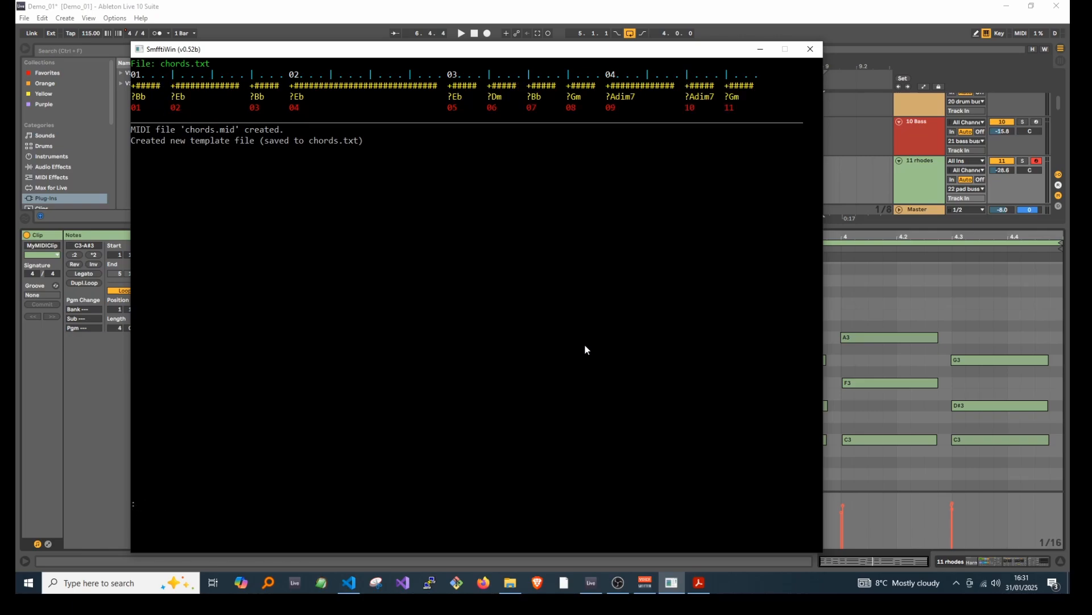
pyautogui.press('Return')
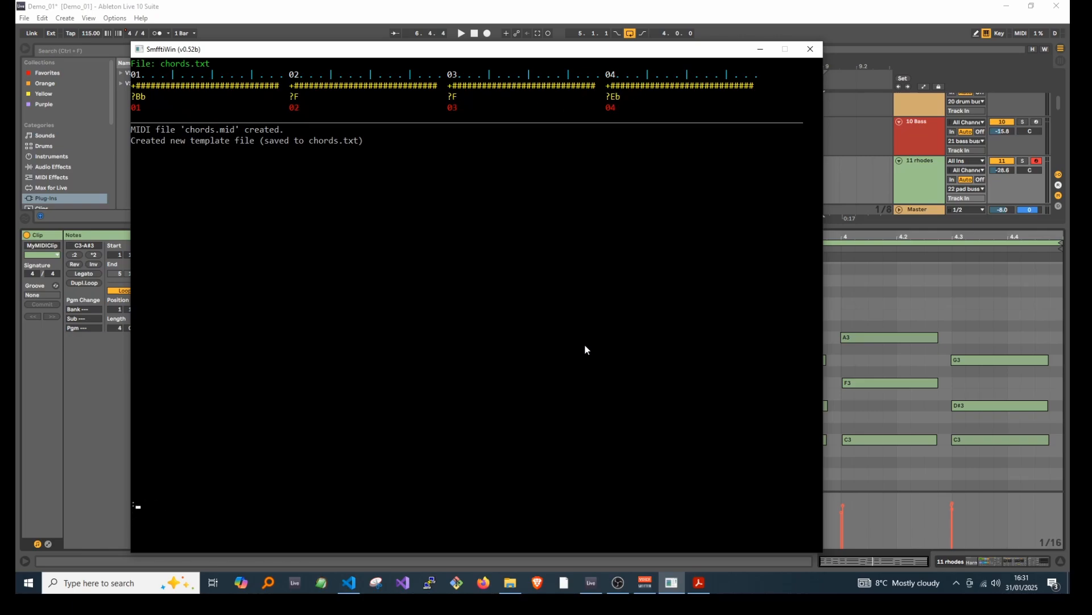
pyautogui.press('Up')
pyautogui.press('Return')
pyautogui.press('Return')
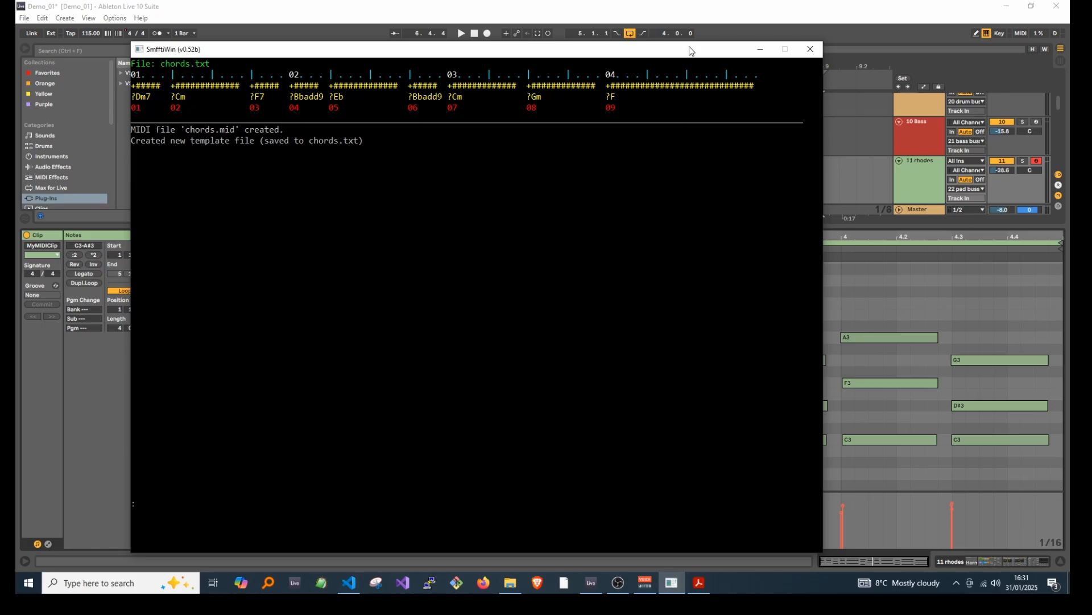
# Import the newly generated chords.mid onto Ableton Live's 11 rhodes track at bar 5 and play it with the drums
pyautogui.click(691, 15)
pyautogui.hotkey('alt', 'Tab')
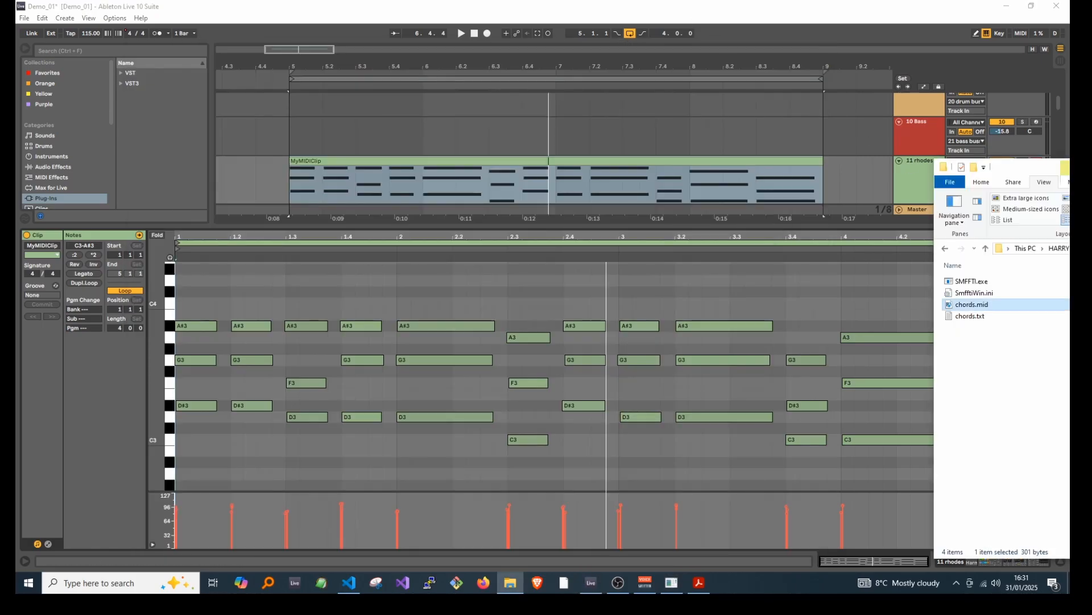
pyautogui.moveTo(619, 221); pyautogui.dragTo(303, 163)
pyautogui.press('space')
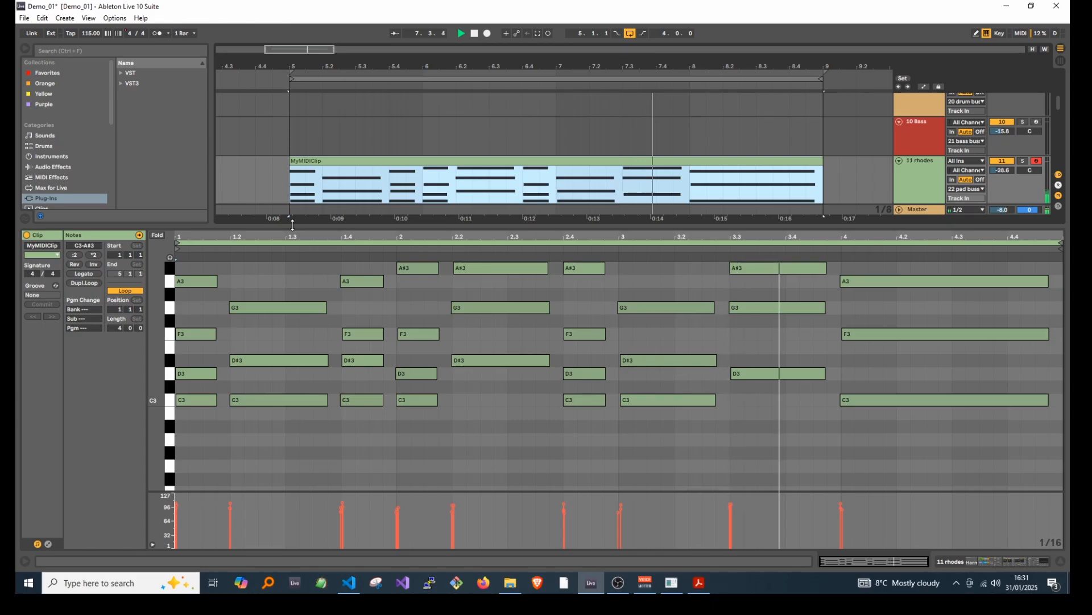
pyautogui.press('space')
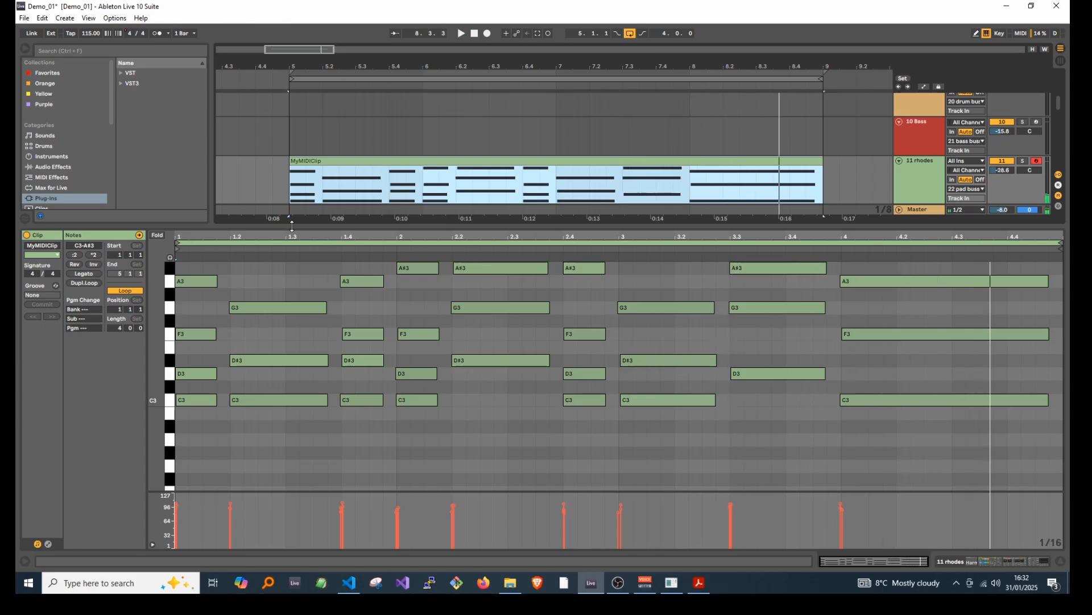
# Switch to the SMFFTI console and run "ac Gm" to generate another G minor chord progression
pyautogui.click(671, 589)
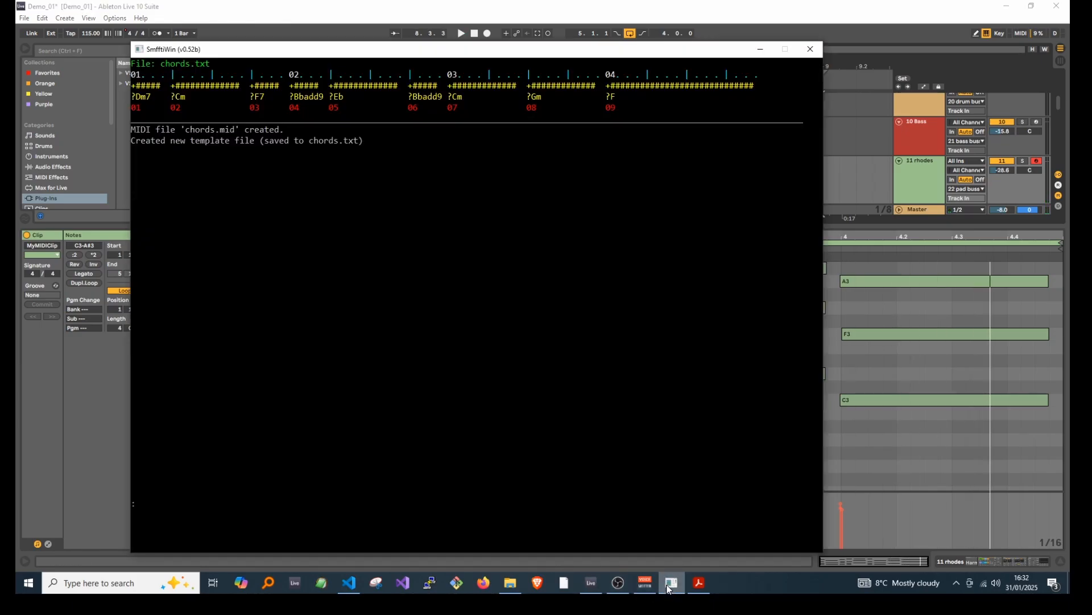
pyautogui.write('rc Gm')
pyautogui.press('Return')
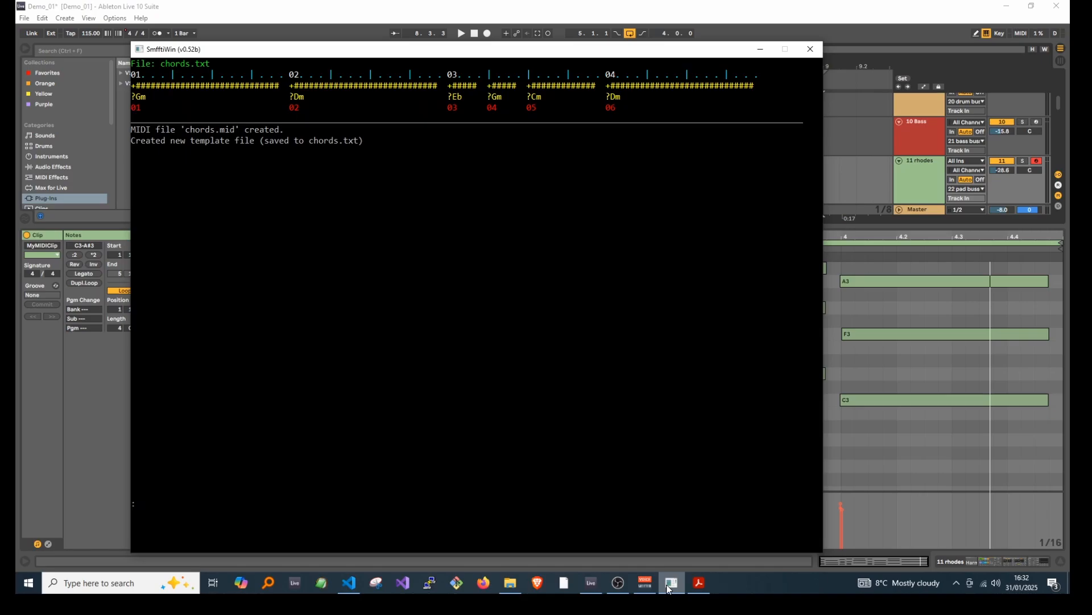
# Replace the rhodes clip at bar 5 with the new chords.mid from File Explorer and listen to the progression
pyautogui.click(938, 11)
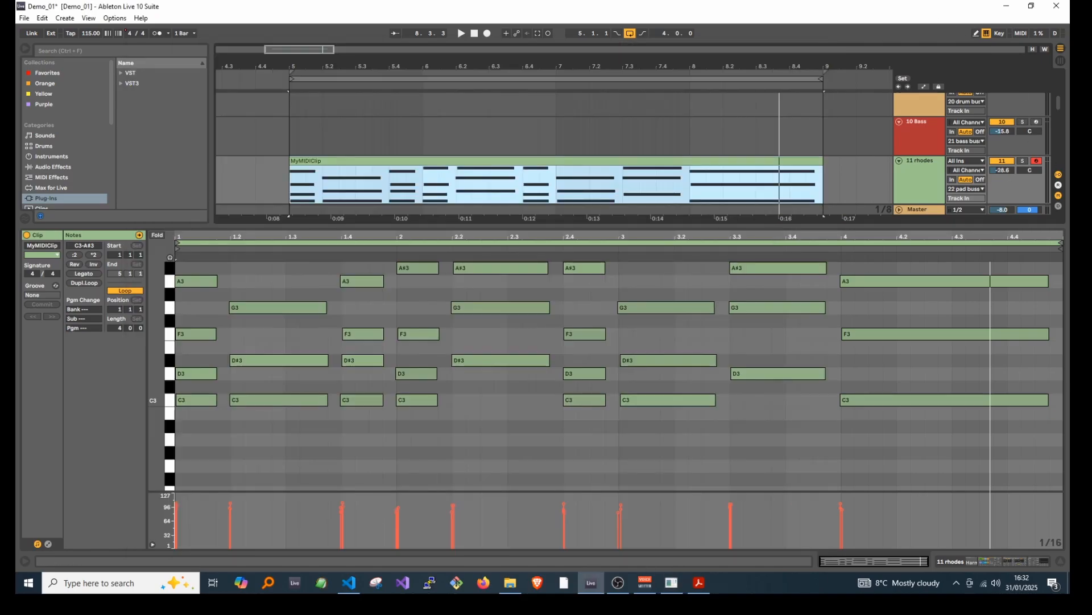
pyautogui.click(511, 582)
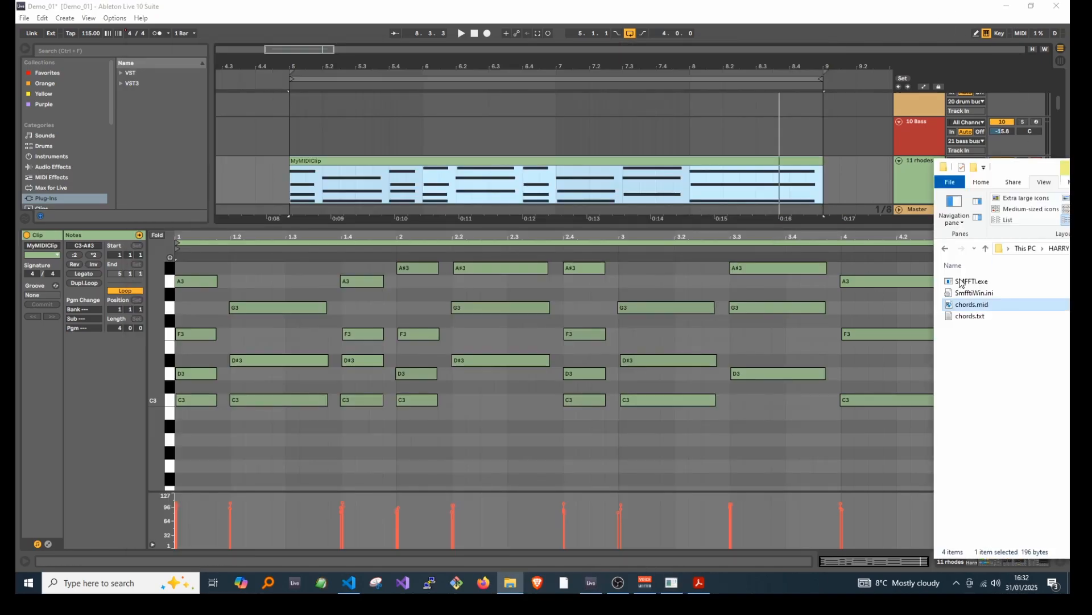
pyautogui.moveTo(968, 304); pyautogui.dragTo(294, 180)
pyautogui.click(313, 161)
pyautogui.press('space')
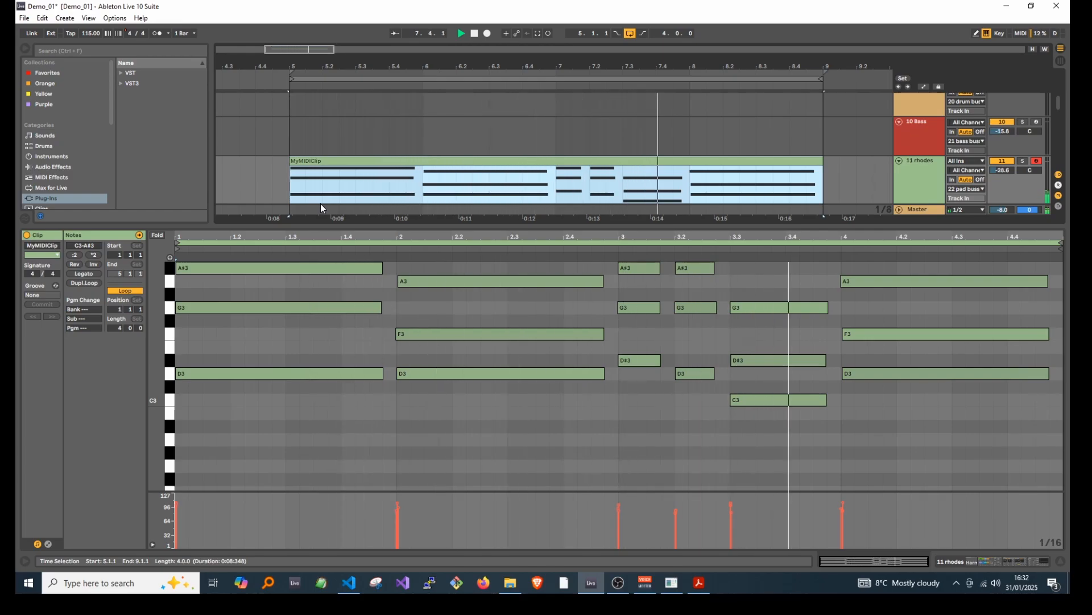
pyautogui.press('space')
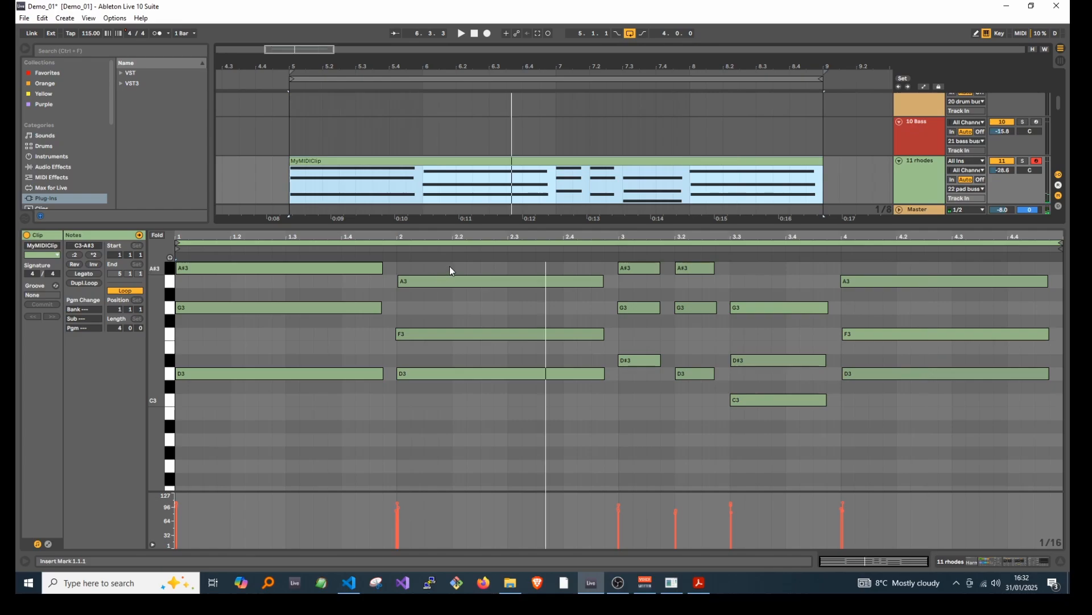
# Shorten the D minor chord in clip bar 2 to end before 2.3, and make the D#3-G3-A#3 chord span 2.3 to 2.4.4
pyautogui.moveTo(451, 270); pyautogui.dragTo(459, 404)
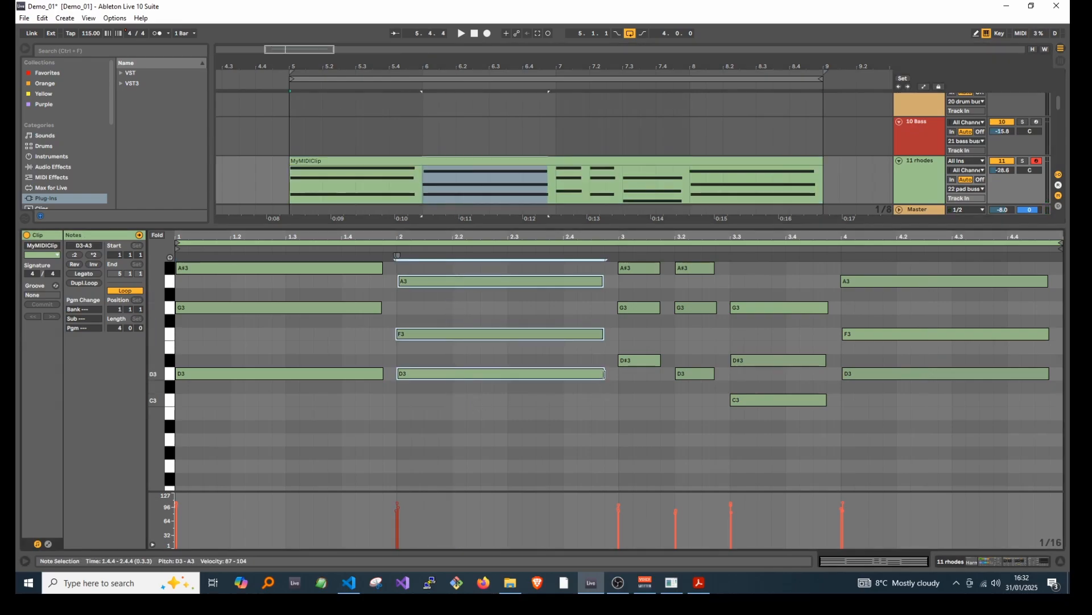
pyautogui.moveTo(605, 374); pyautogui.dragTo(493, 373)
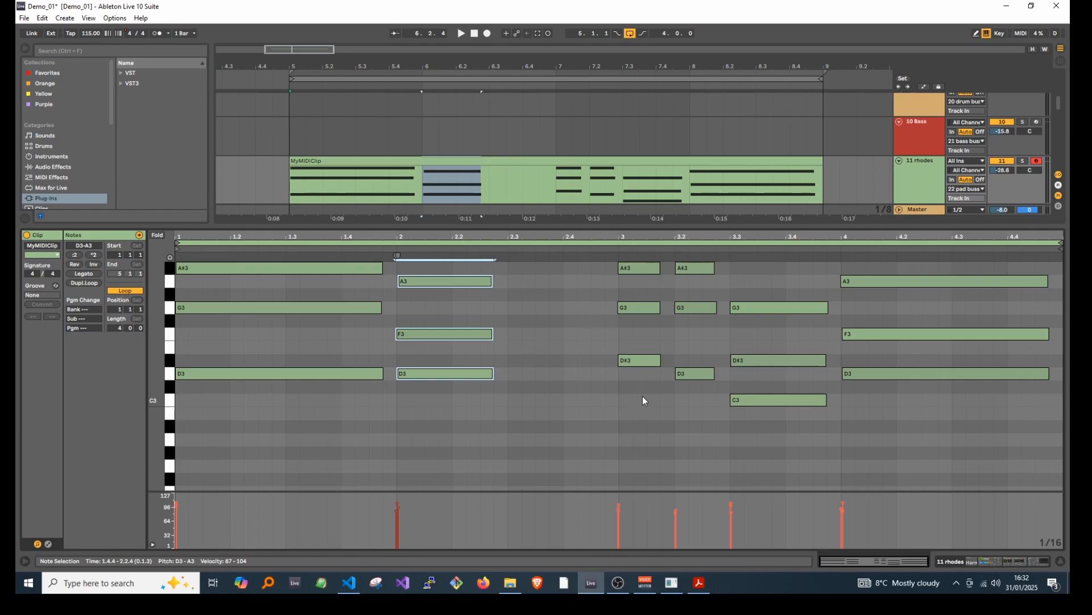
pyautogui.moveTo(637, 383); pyautogui.dragTo(508, 269)
pyautogui.press('space')
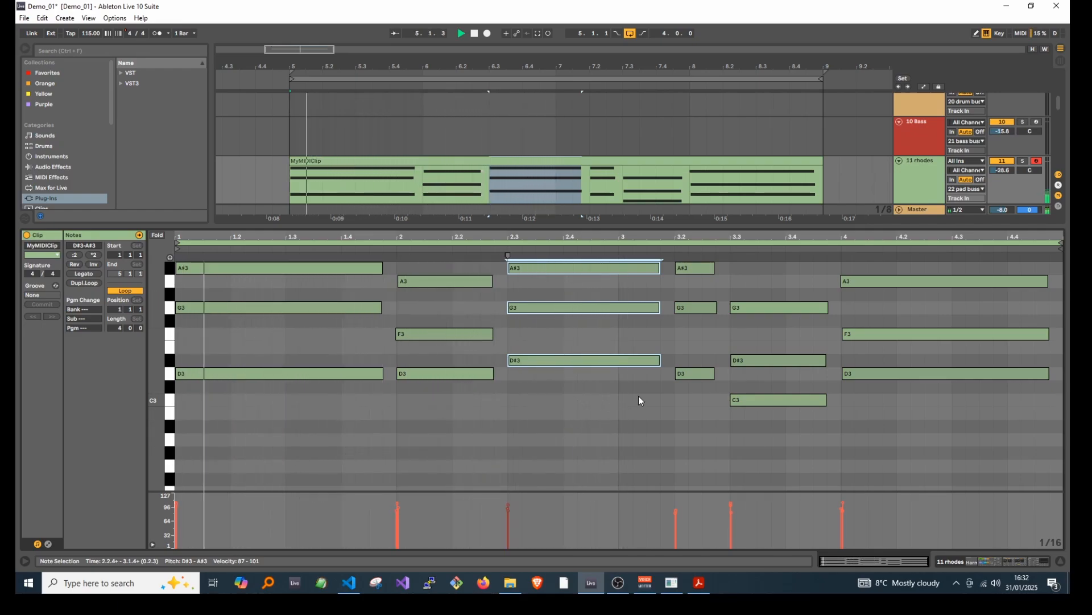
pyautogui.moveTo(660, 360); pyautogui.dragTo(606, 362)
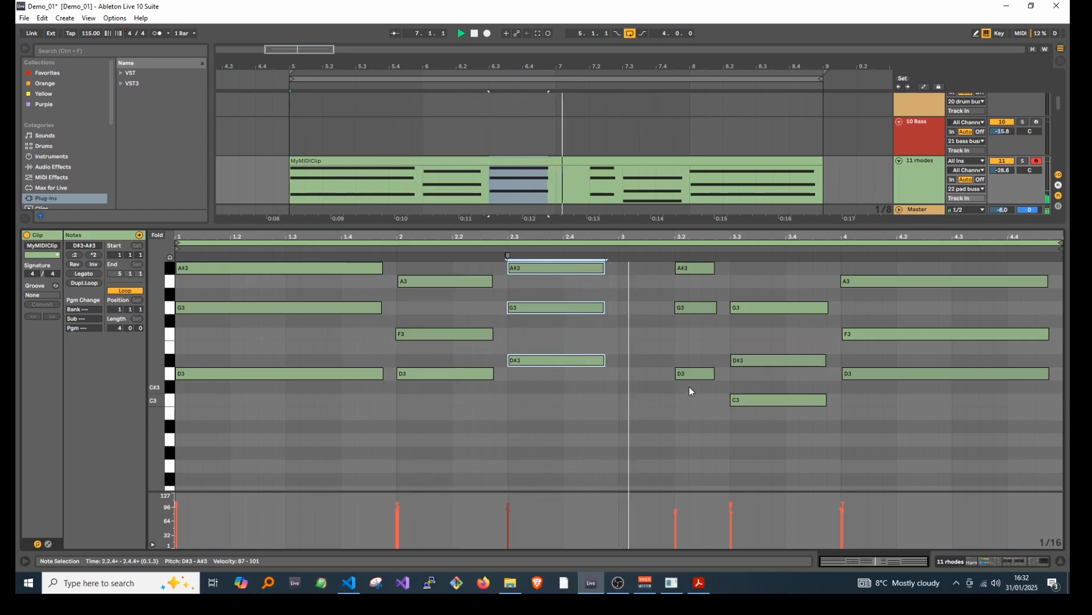
# Extend the D3-G3-A#3 chord's start back to clip position 3.1 and play the edited progression
pyautogui.press('space')
pyautogui.moveTo(692, 386); pyautogui.dragTo(618, 271)
pyautogui.press('space')
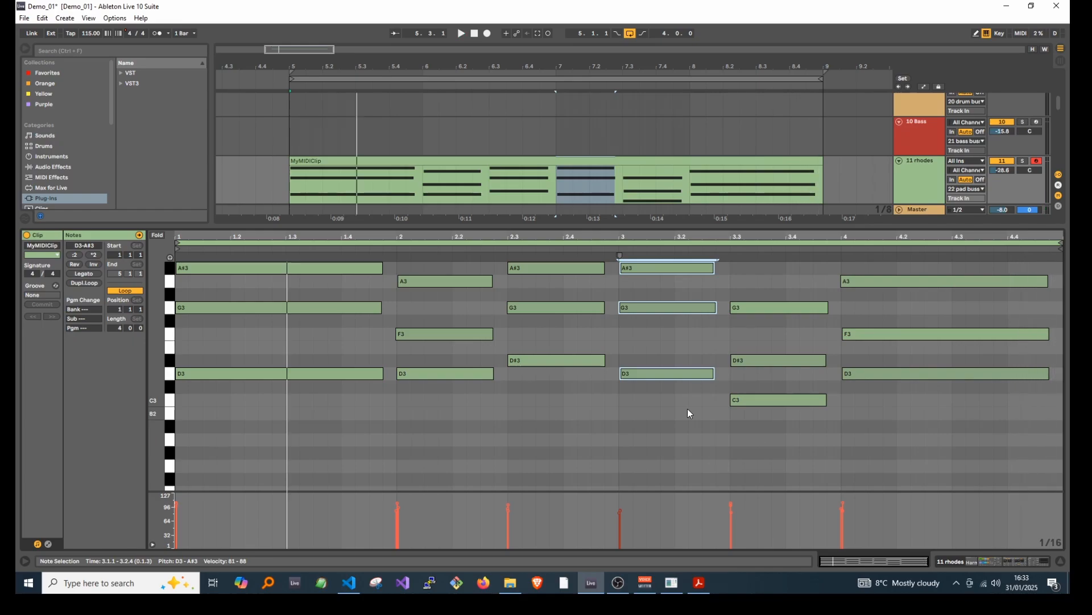
# Compare the edited rhodes clip with the SMFFTI progression and export the clip as MIDI file temp into the TEMP folder
pyautogui.scroll(2, 600, 330)
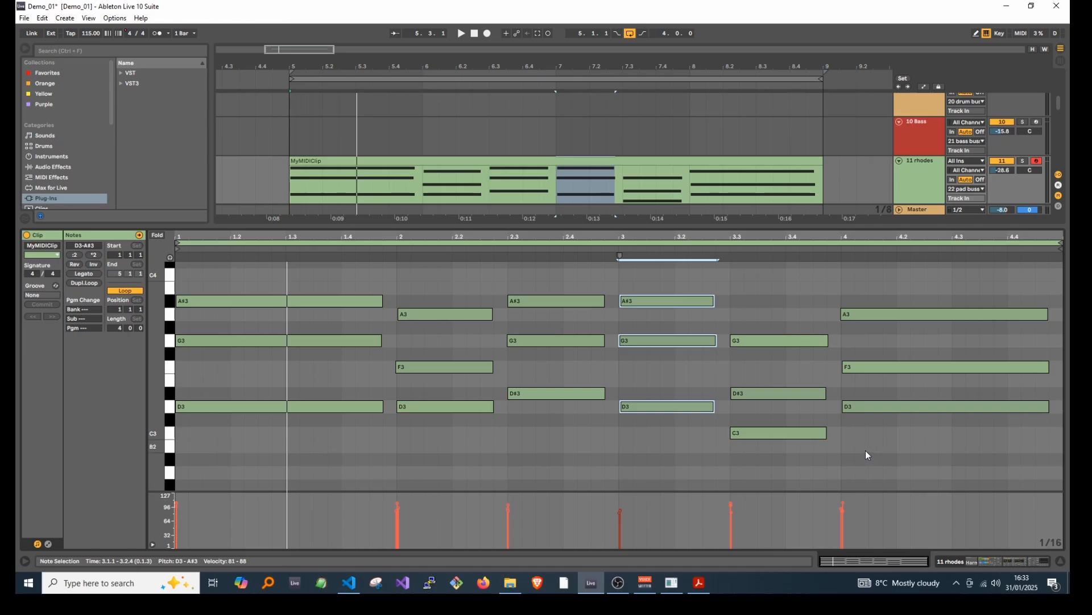
pyautogui.click(672, 582)
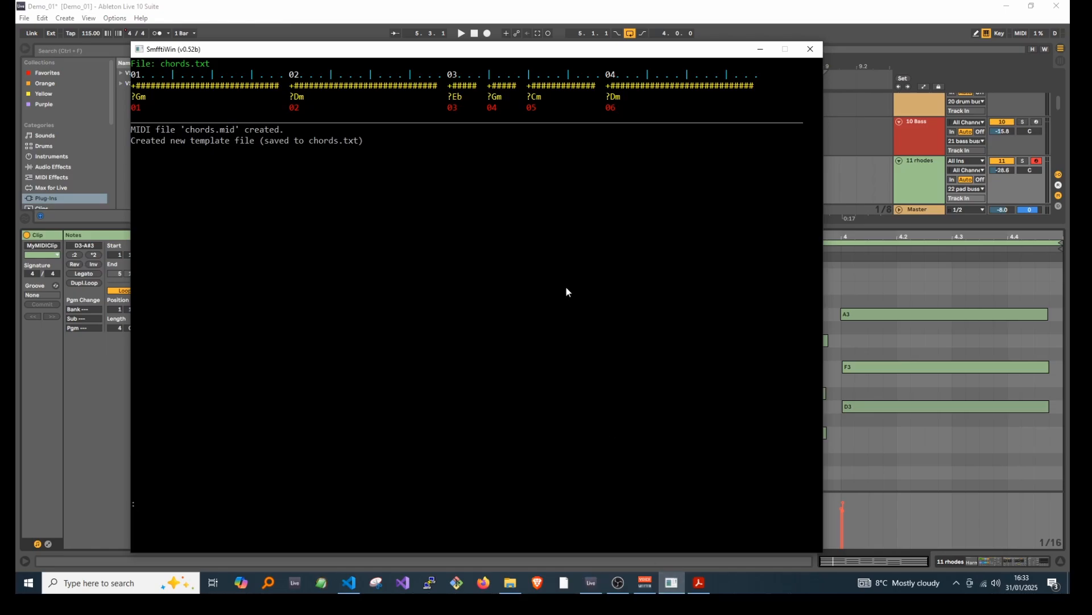
pyautogui.click(683, 14)
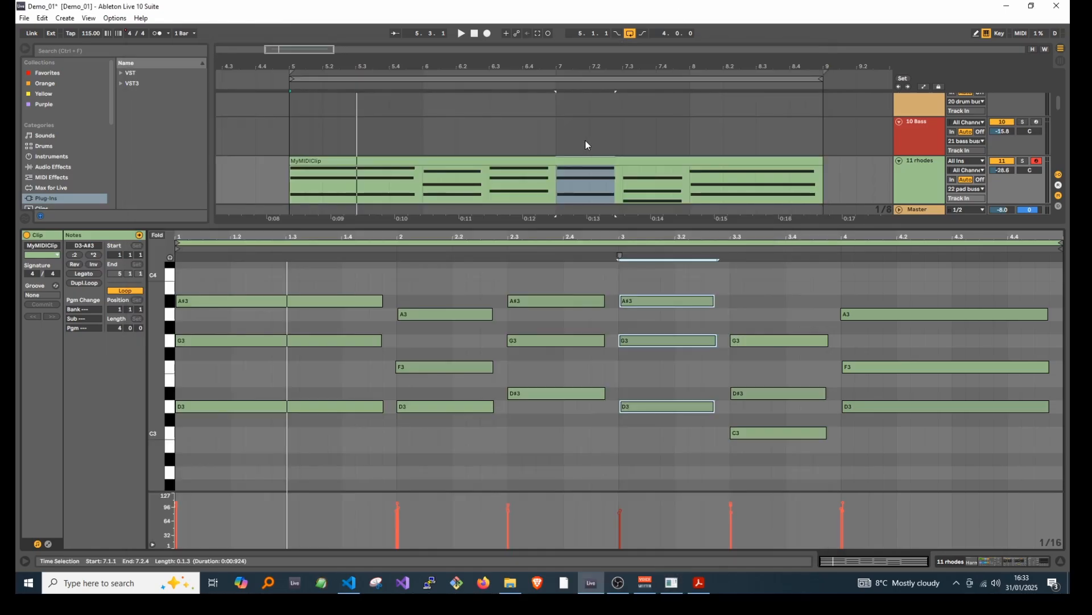
pyautogui.click(597, 160)
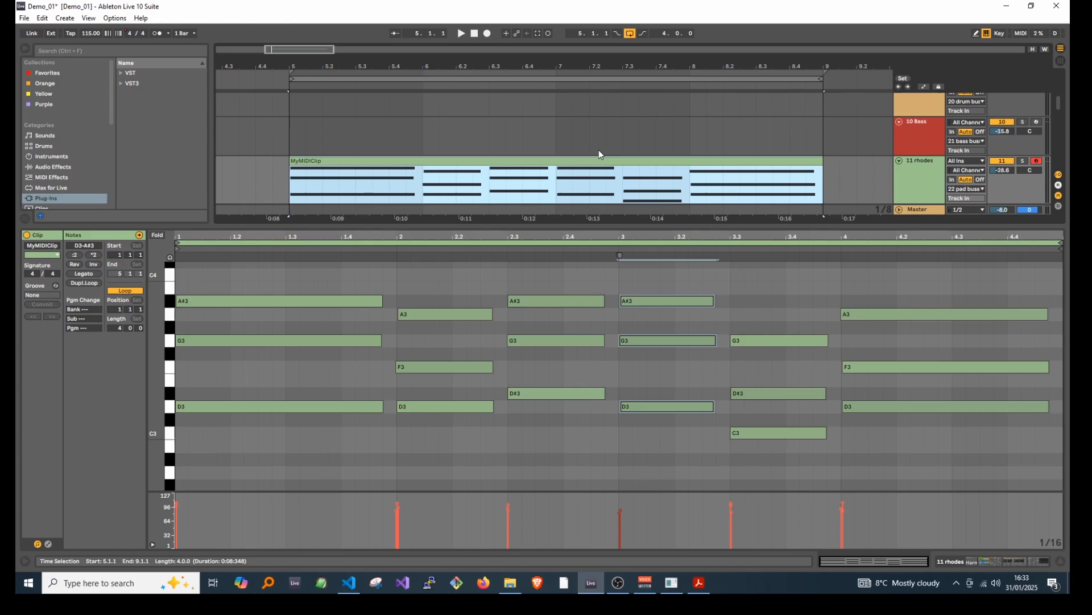
pyautogui.hotkey('ctrl', 'shift', 'e')
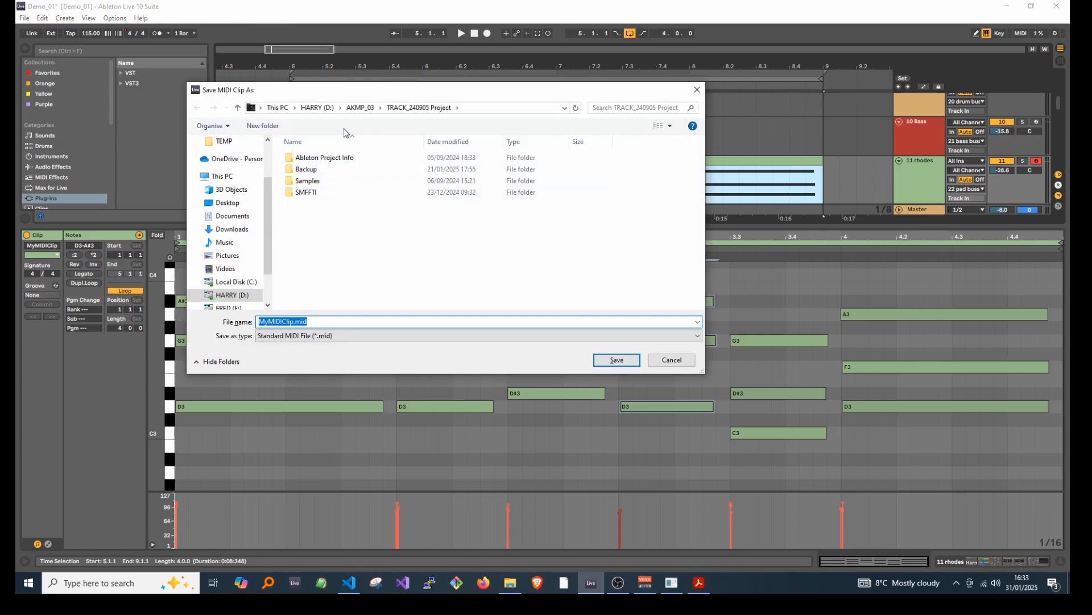
pyautogui.scroll(-1, 202, 273)
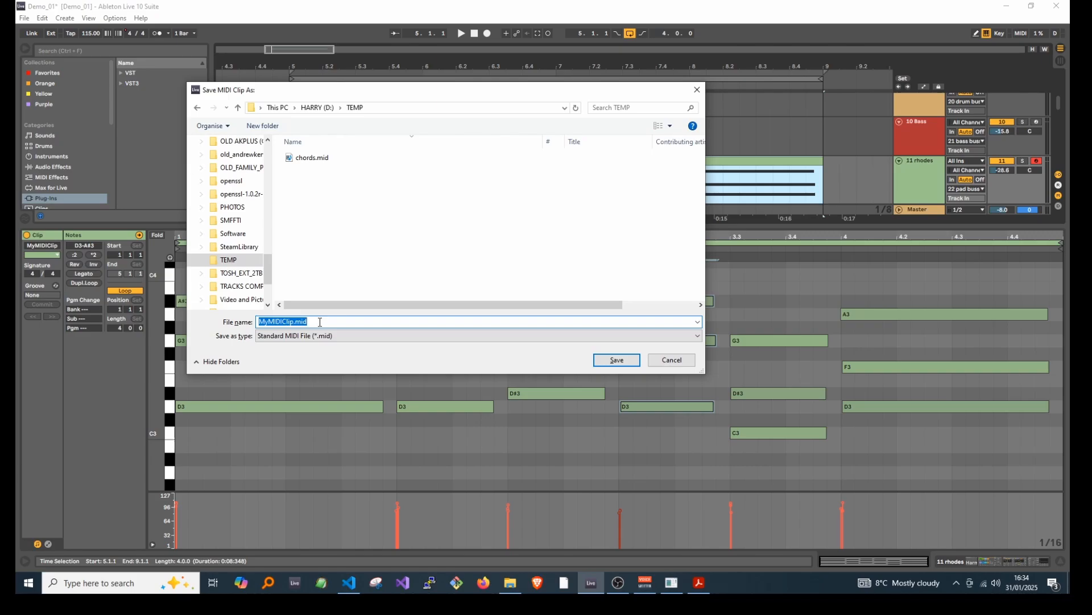
pyautogui.write('temp')
pyautogui.press('Return')
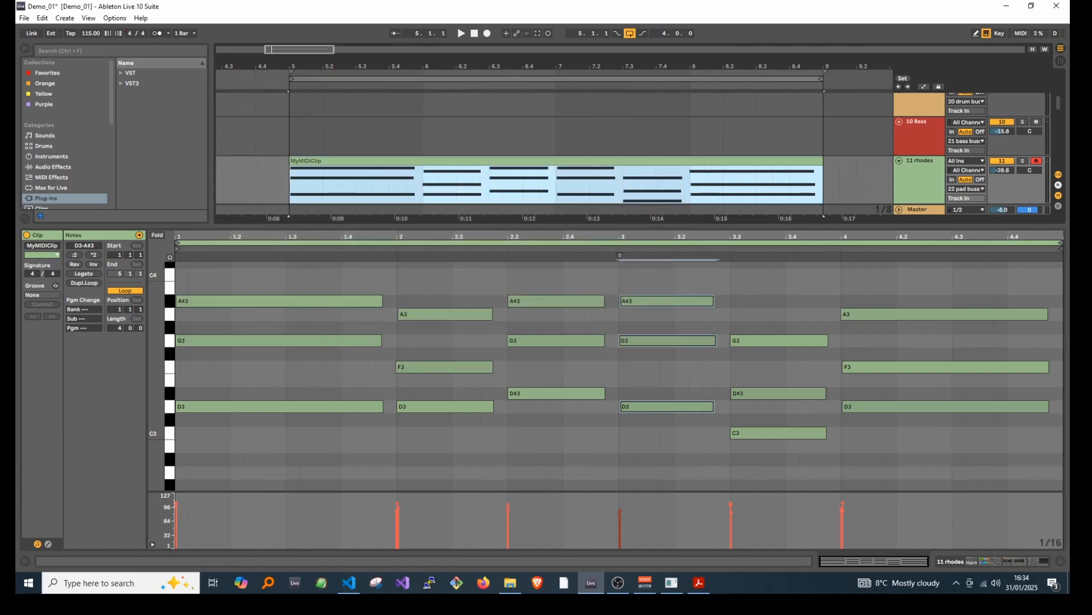
# Check for temp.mid in File Explorer and convert it into an SMFFTI chord progression with the command "m2s temp"
pyautogui.hotkey('alt', 'Tab')
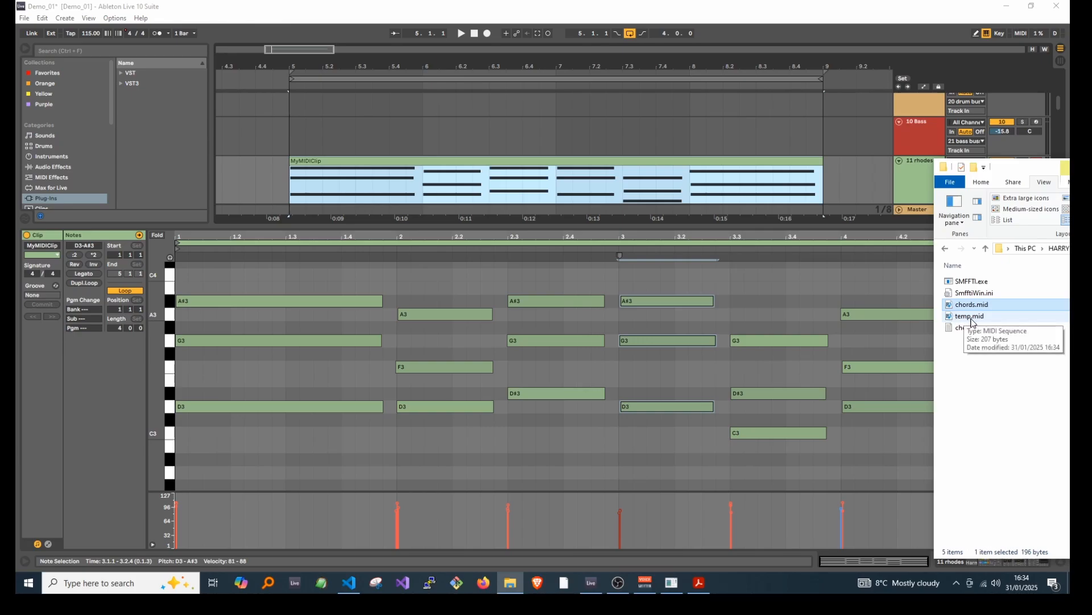
pyautogui.click(665, 580)
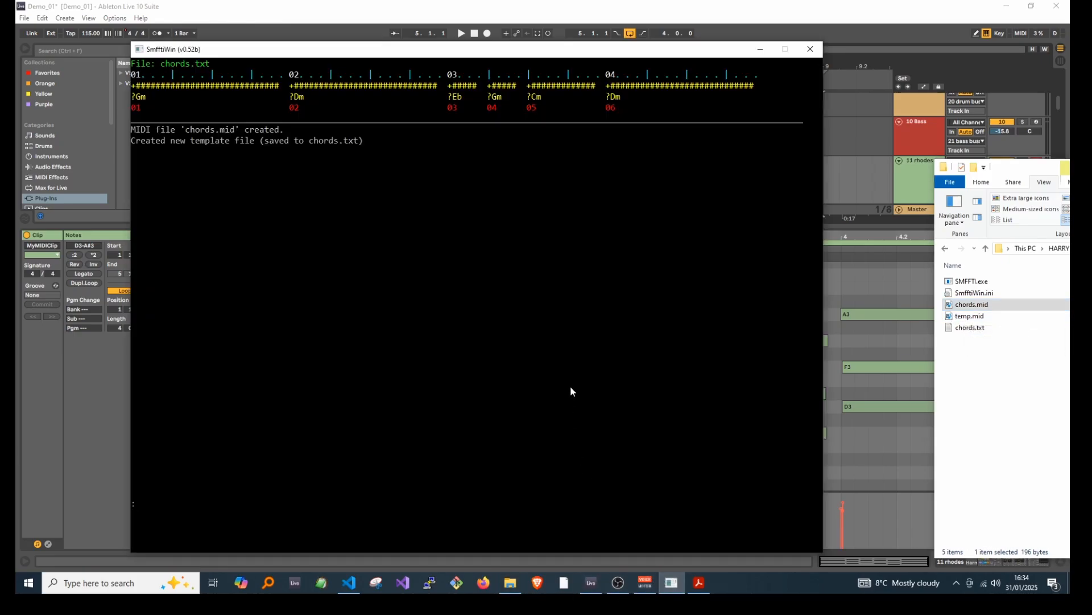
pyautogui.write('m2s')
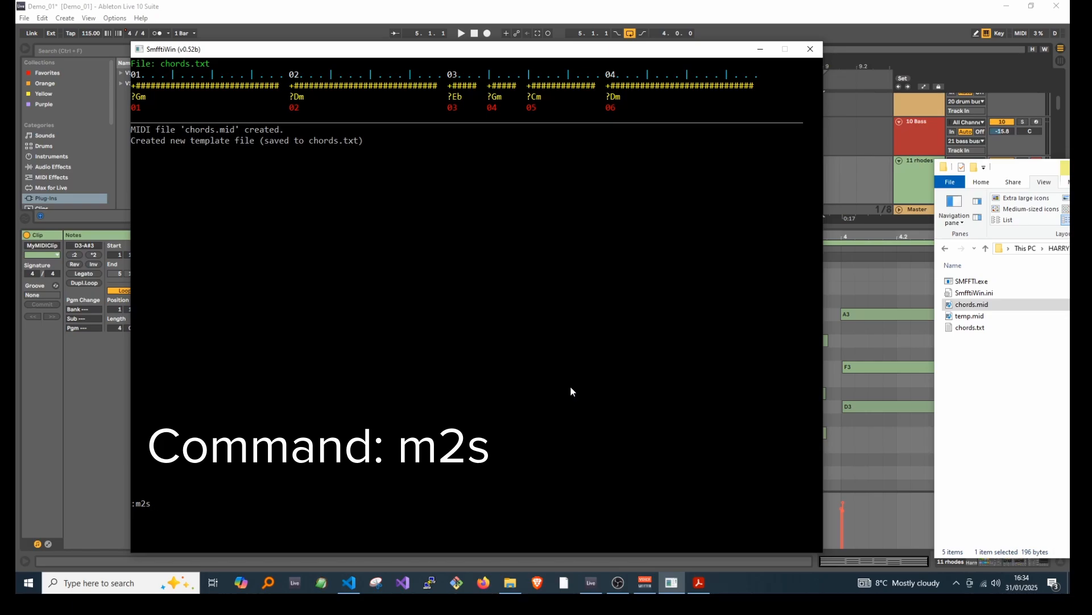
pyautogui.write(' temp')
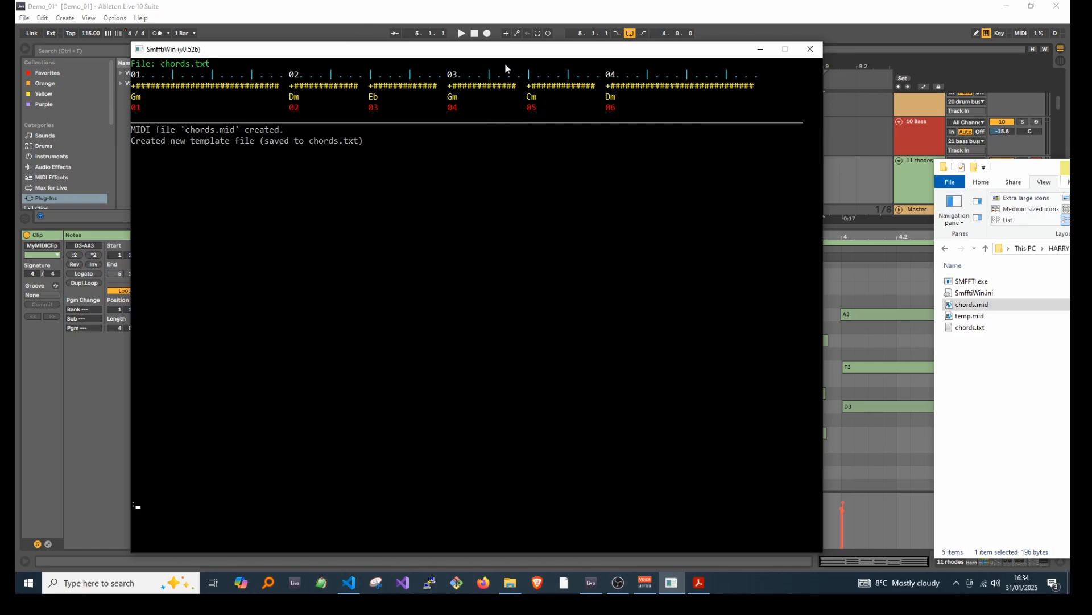
pyautogui.moveTo(527, 52); pyautogui.dragTo(524, 55)
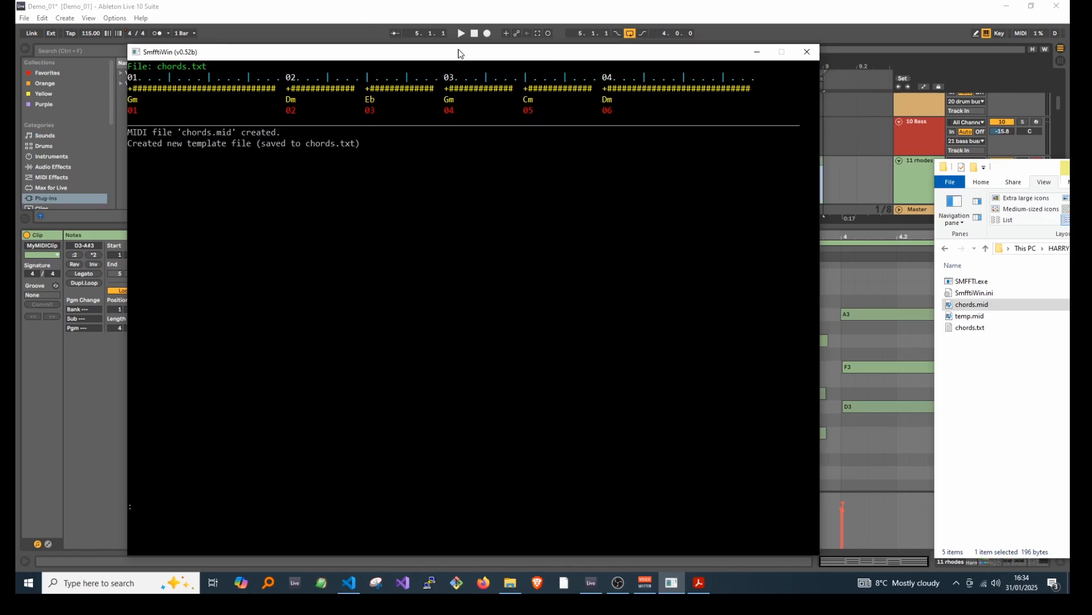
pyautogui.moveTo(461, 53); pyautogui.dragTo(467, 53)
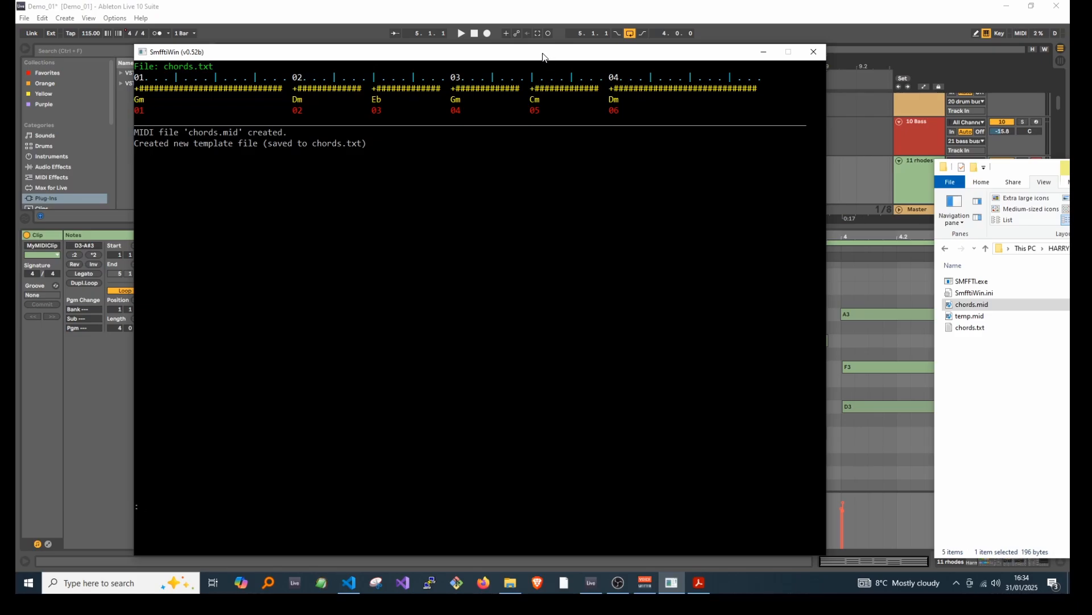
# Show the SMFFTI parameter list and set parameter 12, RCPO_ChancePercentage, to 50 with "p 12 50"
pyautogui.press('Tab')
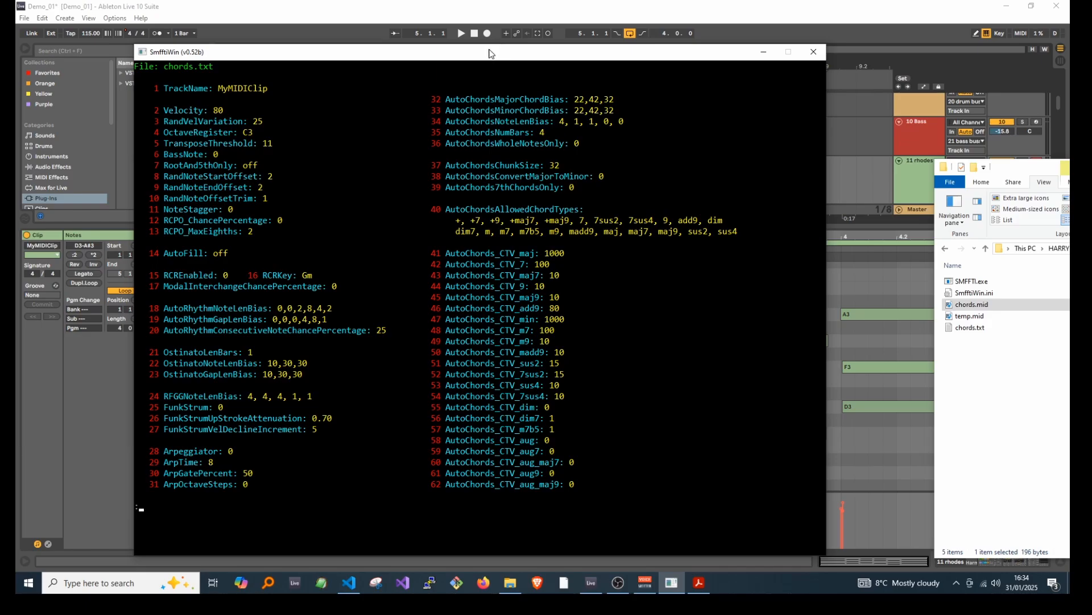
pyautogui.moveTo(488, 49); pyautogui.dragTo(496, 50)
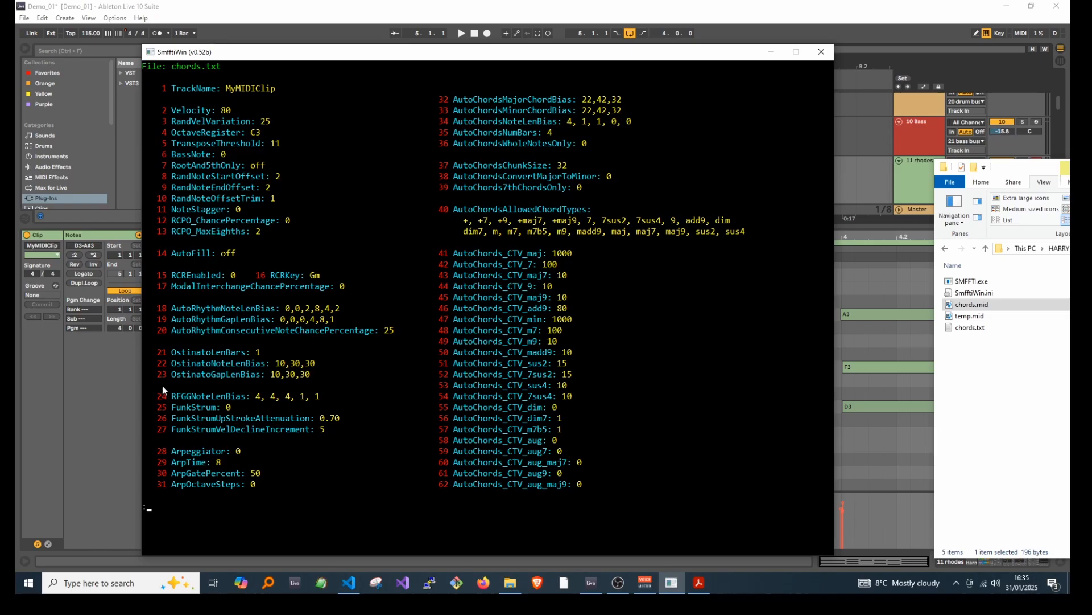
pyautogui.write('p 12')
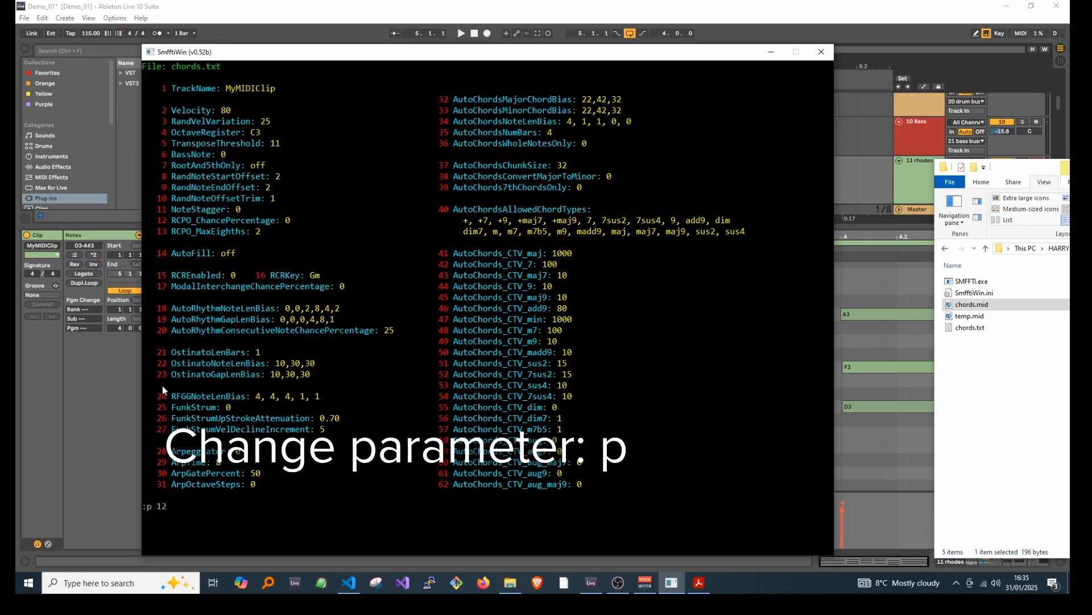
pyautogui.write(' 50')
pyautogui.press('Return')
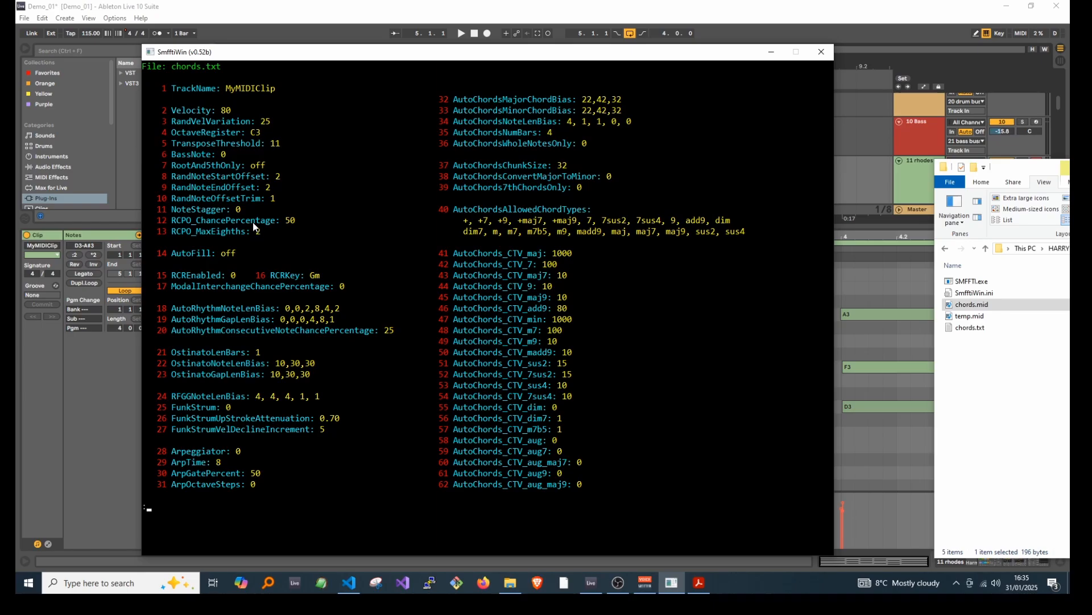
# Return to the chord progression view and run the "midi" command twice to regenerate chords.mid with randomized chord positions
pyautogui.press('Tab')
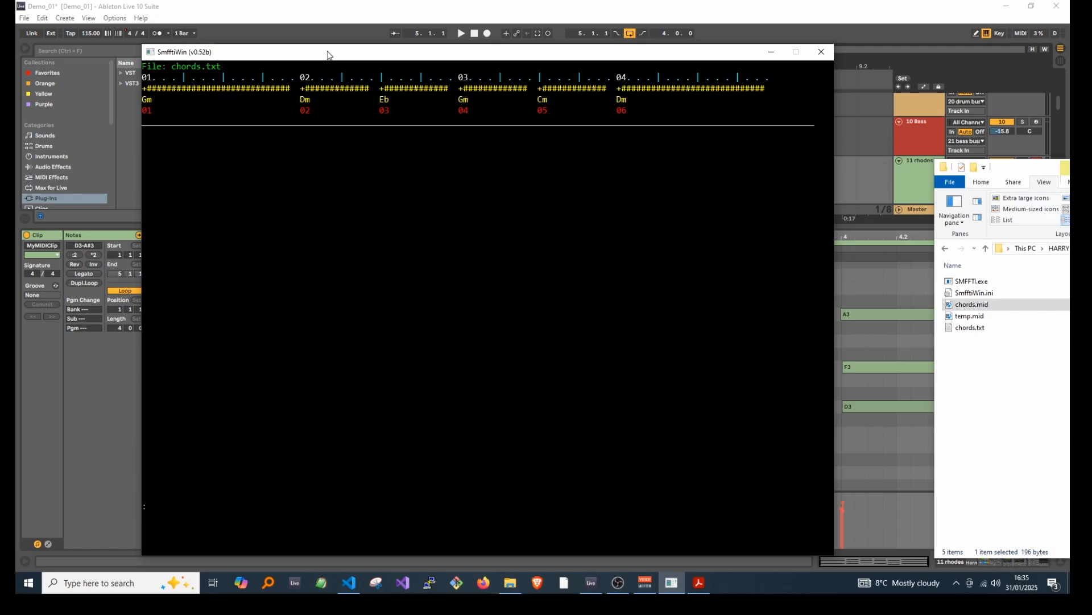
pyautogui.write('midi')
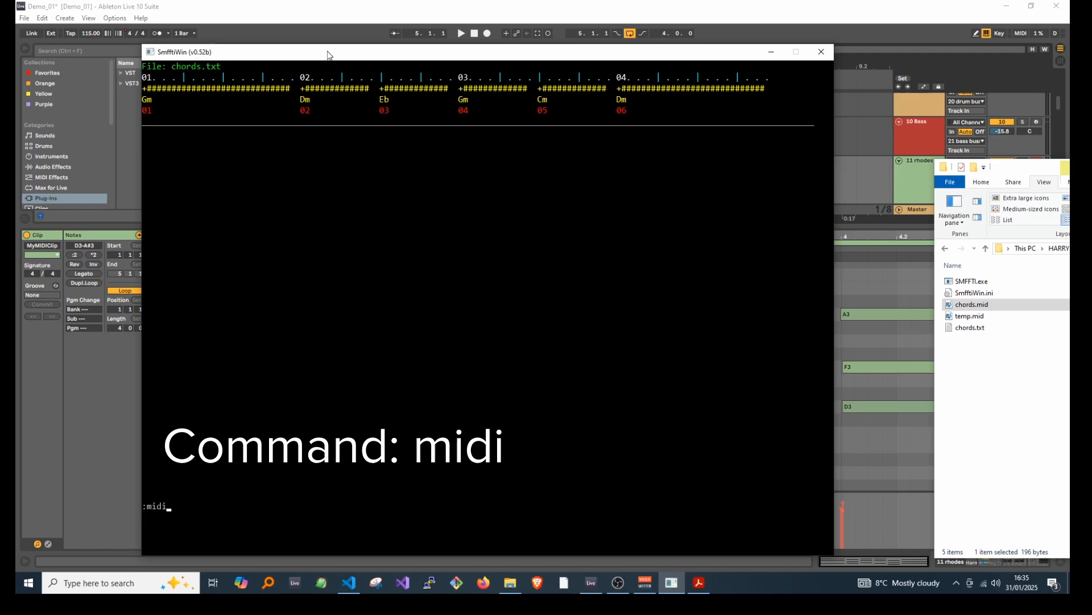
pyautogui.press('Return')
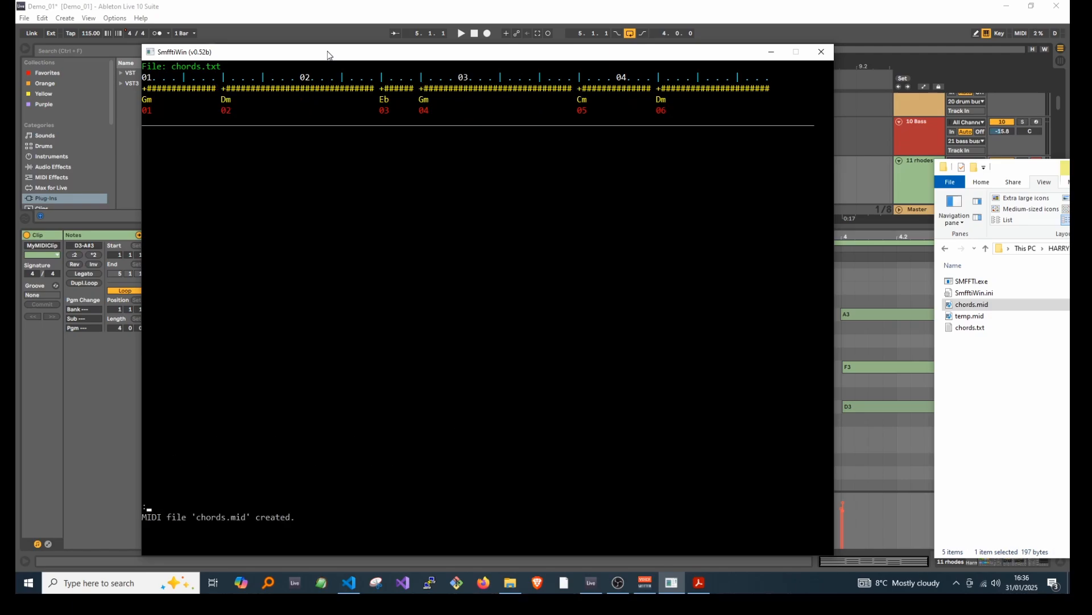
pyautogui.write('midi')
pyautogui.press('Return')
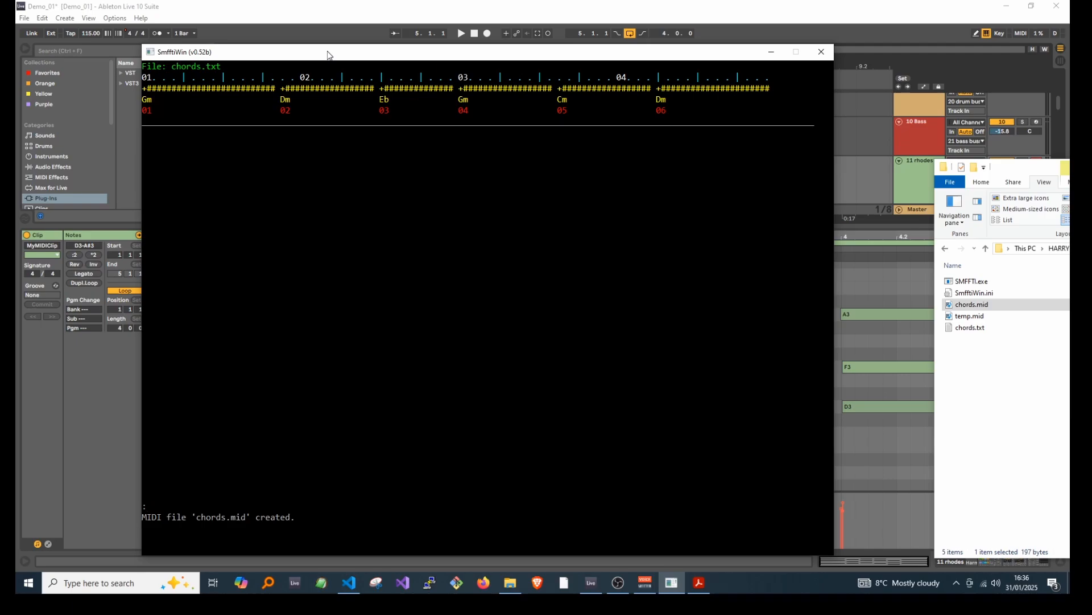
# Rerun the "midi" command three times to regenerate chords.mid with new random chord positions
pyautogui.press('Up')
pyautogui.press('Return')
pyautogui.press('Up')
pyautogui.press('Return')
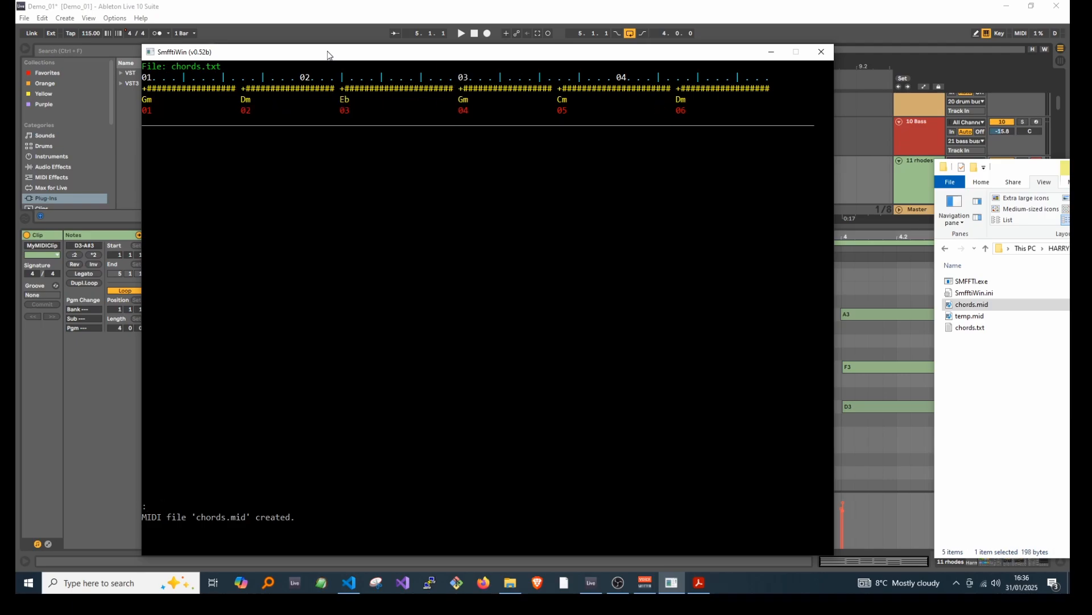
pyautogui.press('Up')
pyautogui.press('Return')
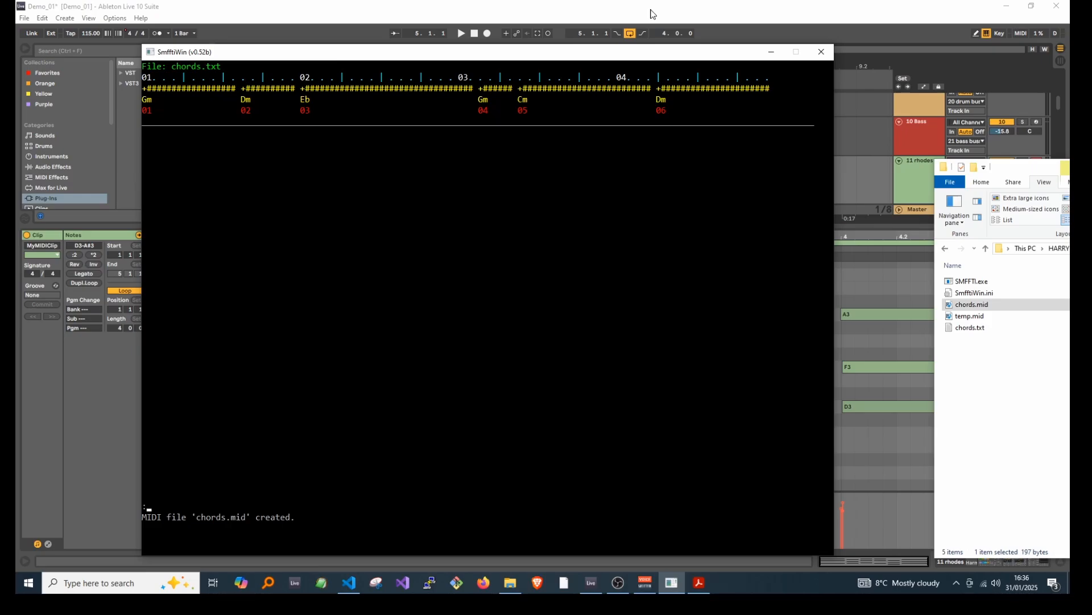
# Switch to Ableton Live, bring chords.mid from File Explorer onto the 11 rhodes track at bar 5, and play it back
pyautogui.click(653, 14)
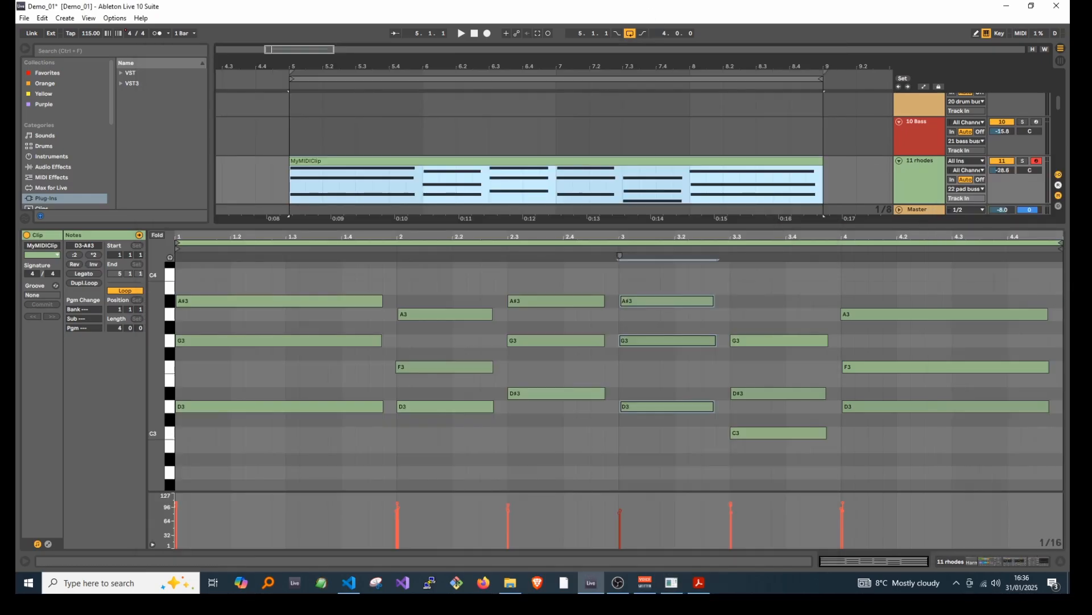
pyautogui.click(511, 583)
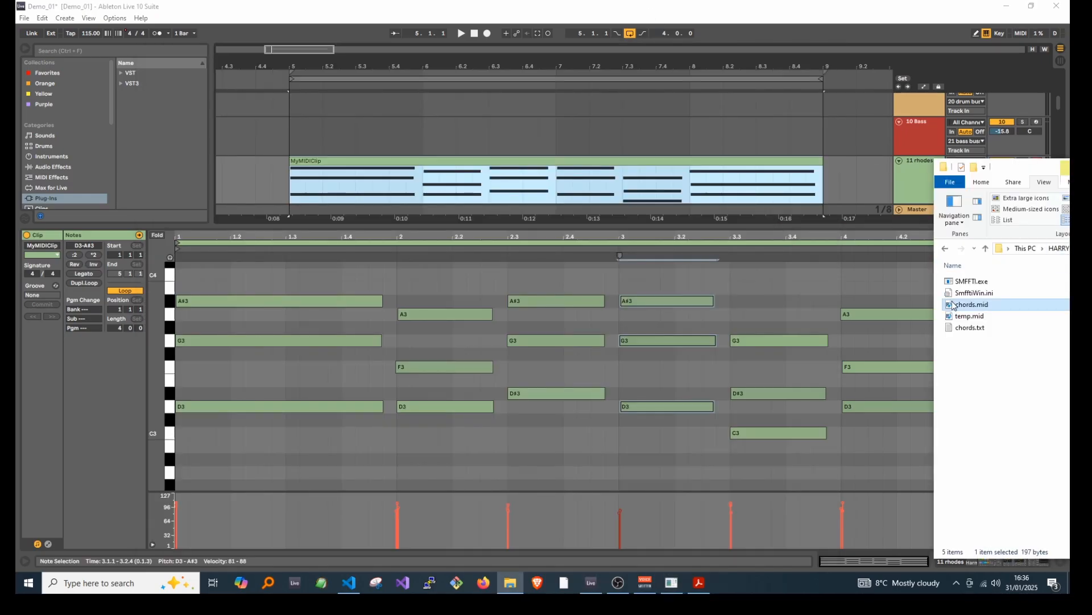
pyautogui.moveTo(968, 304); pyautogui.dragTo(296, 174)
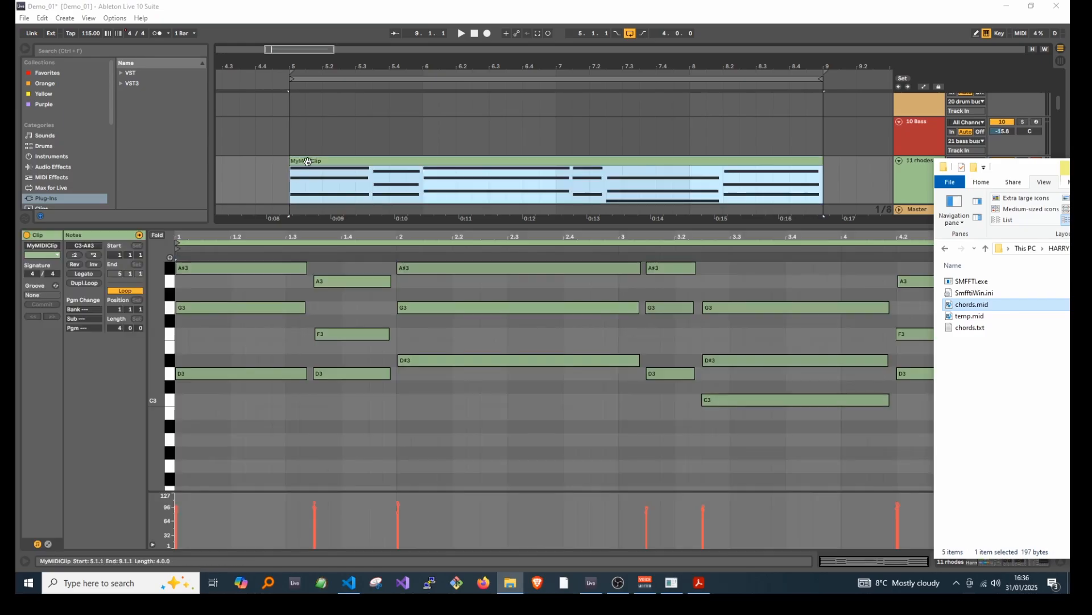
pyautogui.press('space')
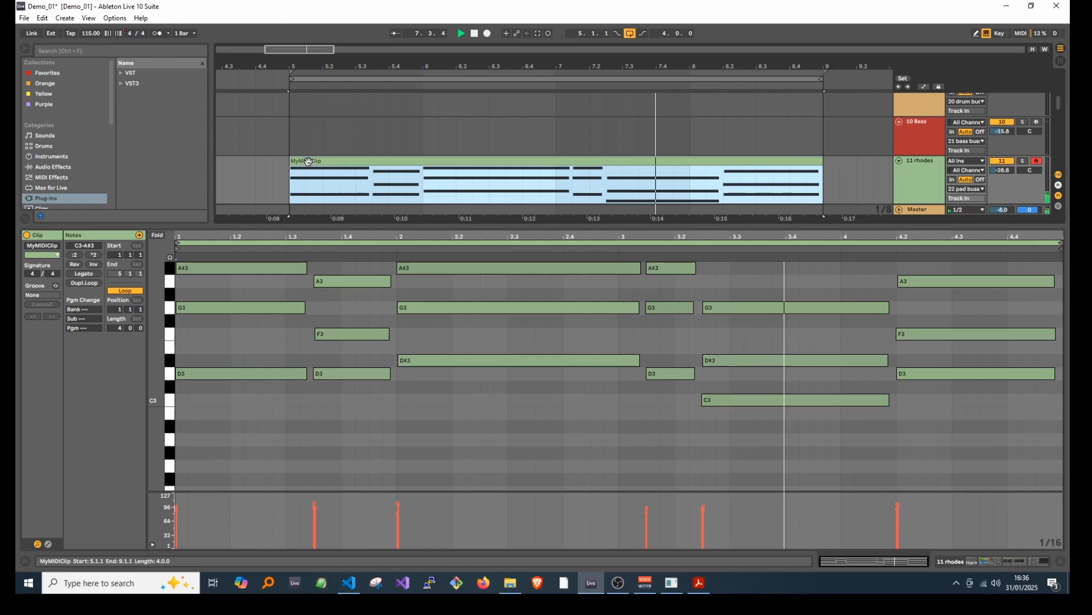
pyautogui.click(592, 380)
pyautogui.press('space')
pyautogui.moveTo(591, 377); pyautogui.dragTo(599, 272)
pyautogui.click(603, 450)
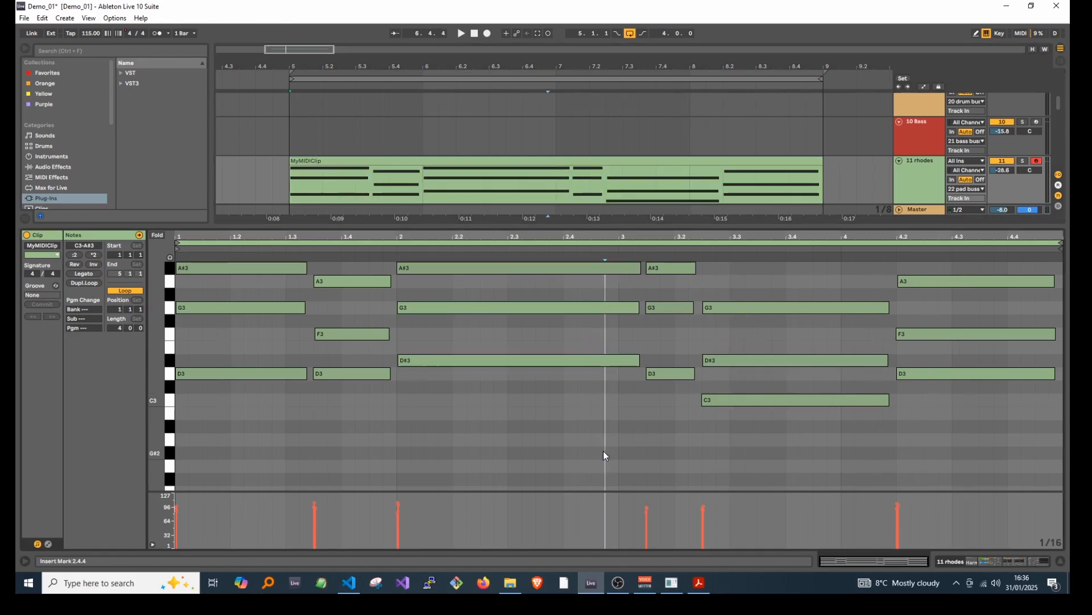
# Switch to SMFFTI and change chord 4 to the random-replacement chord ?Gm with the command "c 4 ?Gm"
pyautogui.click(671, 580)
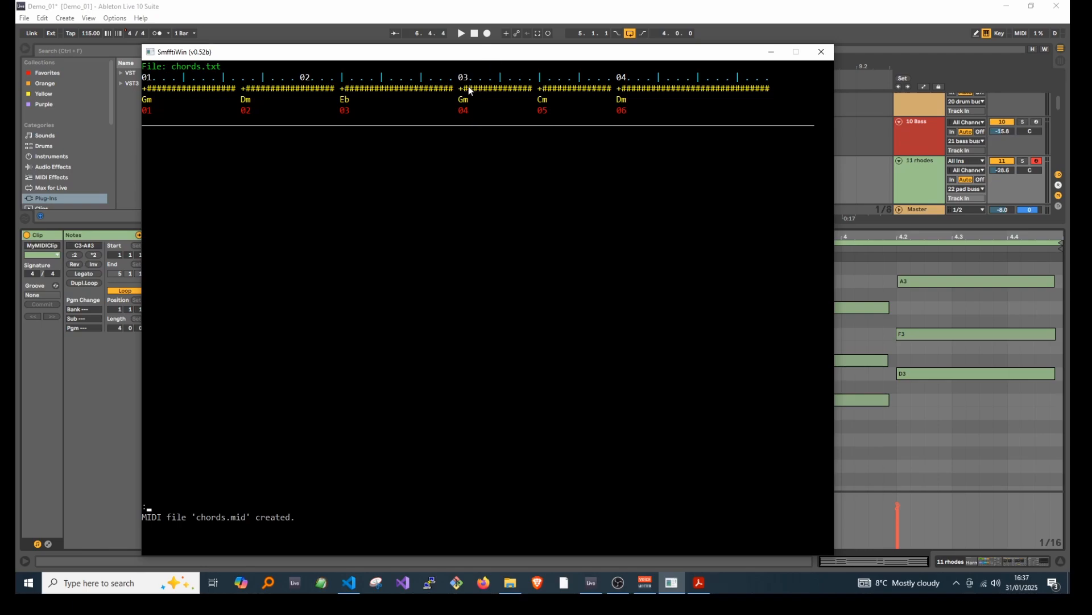
pyautogui.write('c 4 ')
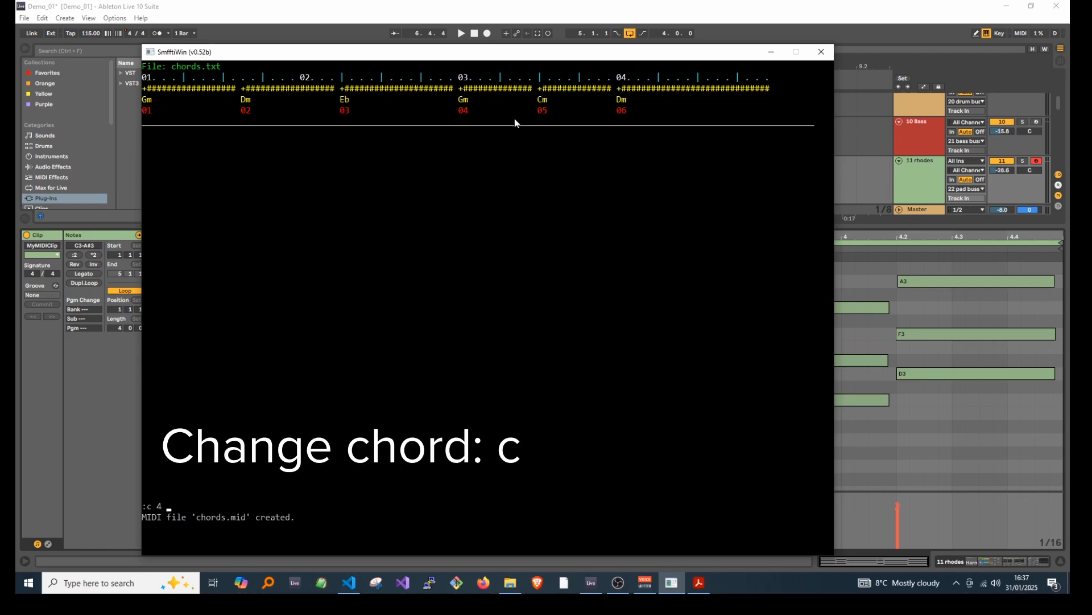
pyautogui.write('?Gm')
pyautogui.press('Return')
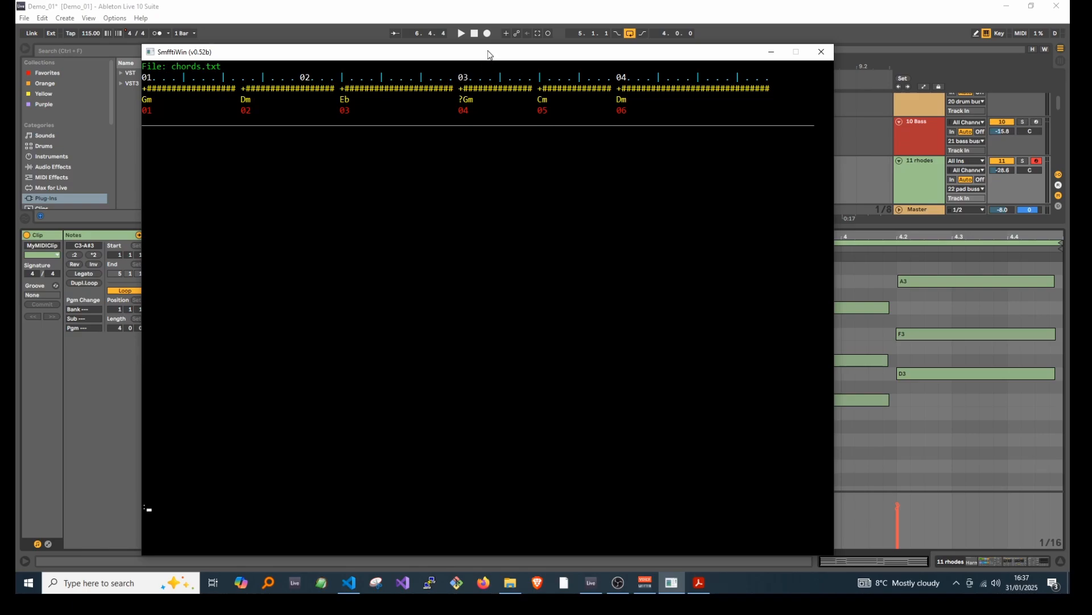
# Set parameter 15, RCREnabled, to 1 with "p 15 1" and return to the chord progression view
pyautogui.press('Tab')
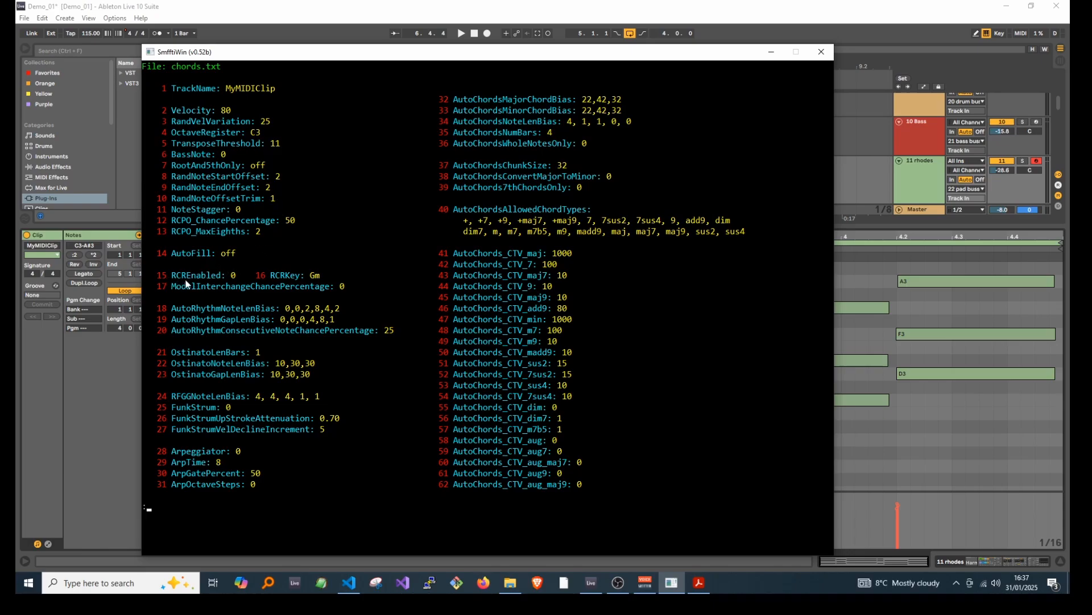
pyautogui.write('p 15 1')
pyautogui.press('Return')
pyautogui.write('17 50')
pyautogui.press('Return')
pyautogui.press('Tab')
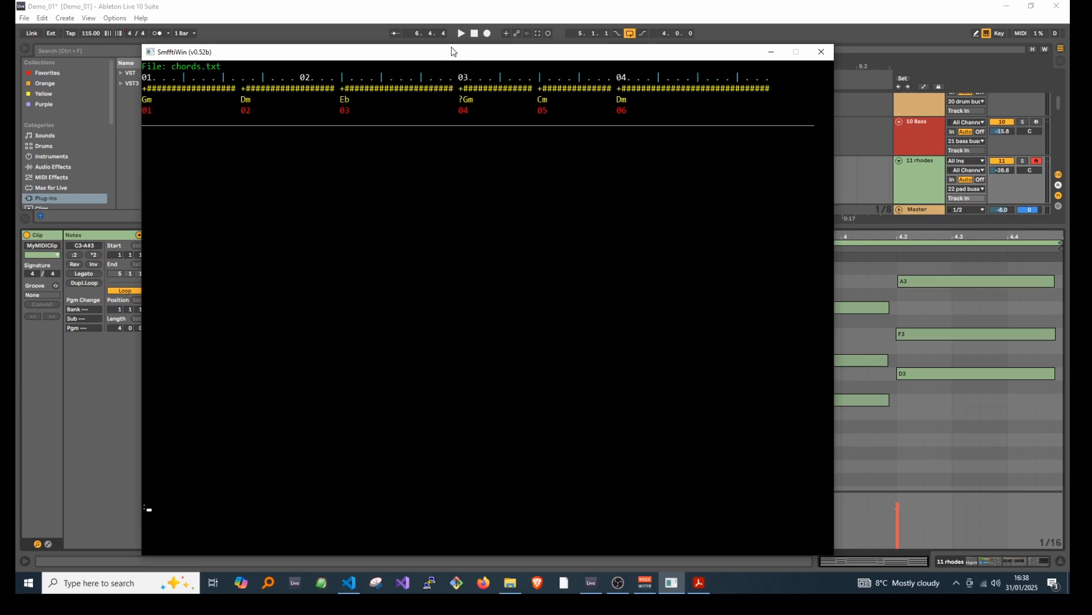
# Generate chords.mid with the "midi" command and revert the progression with "undo"
pyautogui.write('midi')
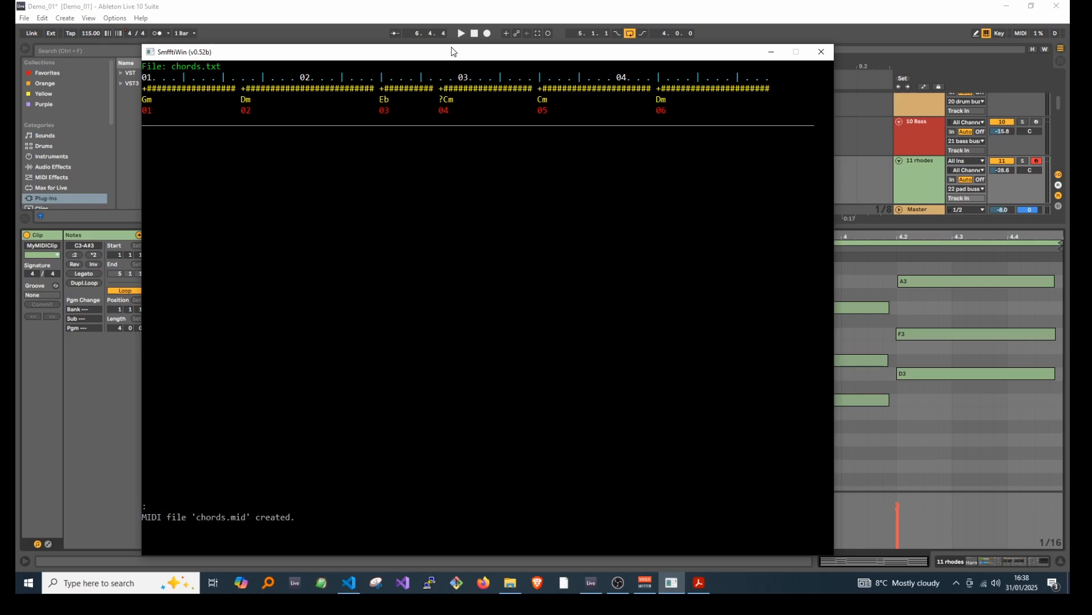
pyautogui.write('undo')
pyautogui.press('Return')
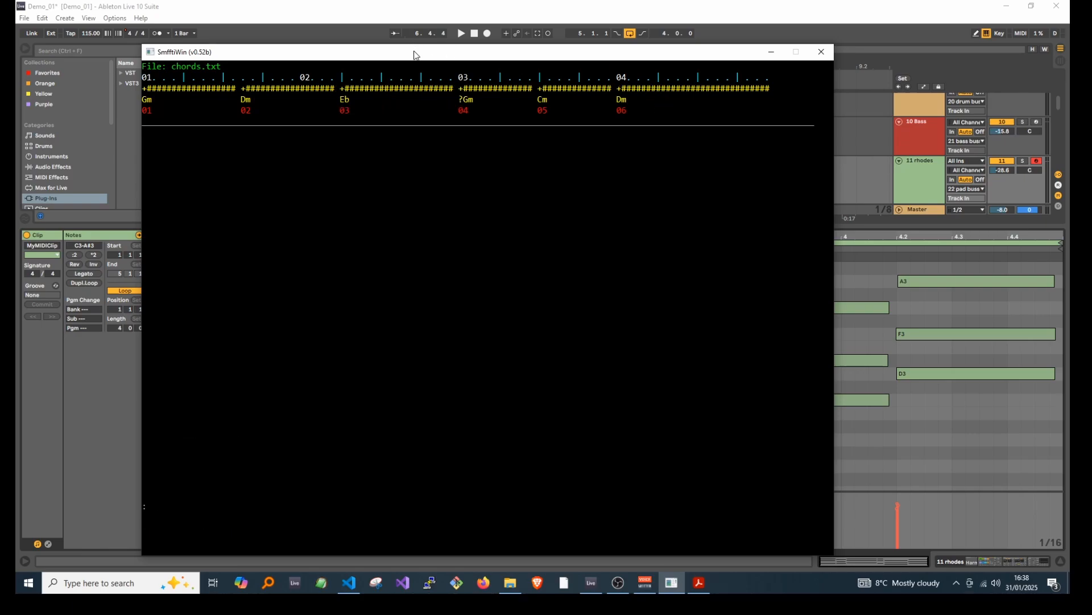
# Turn off chord position randomization by setting parameter 12, RCPO_ChancePercentage, to 0 with "p 12 0", and return to the progression
pyautogui.write('p')
pyautogui.press('Return')
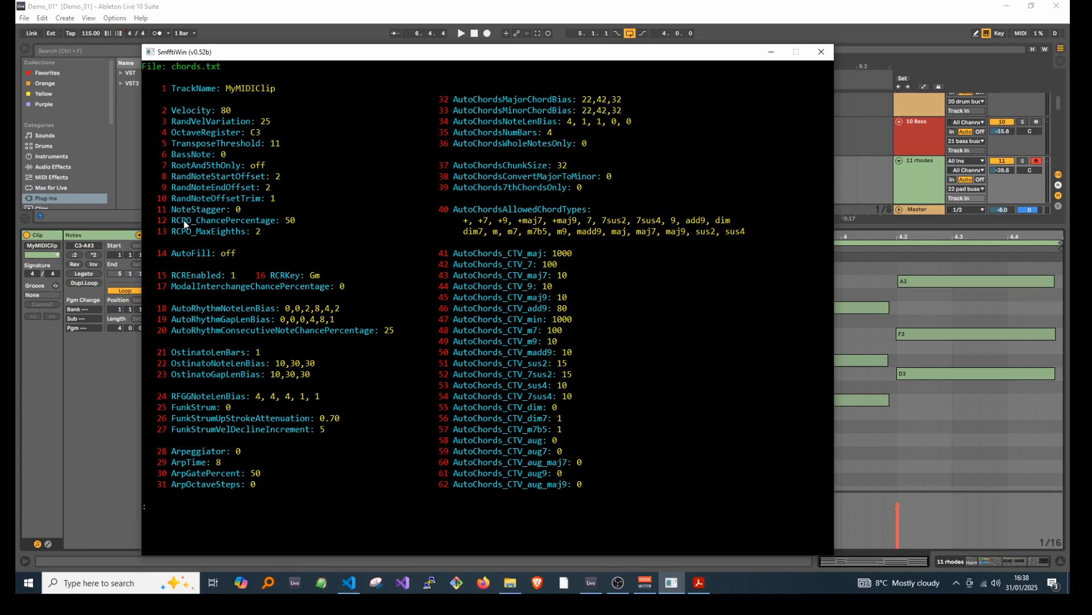
pyautogui.click(238, 221)
pyautogui.write('p 12 0')
pyautogui.press('Return')
pyautogui.press('Return')
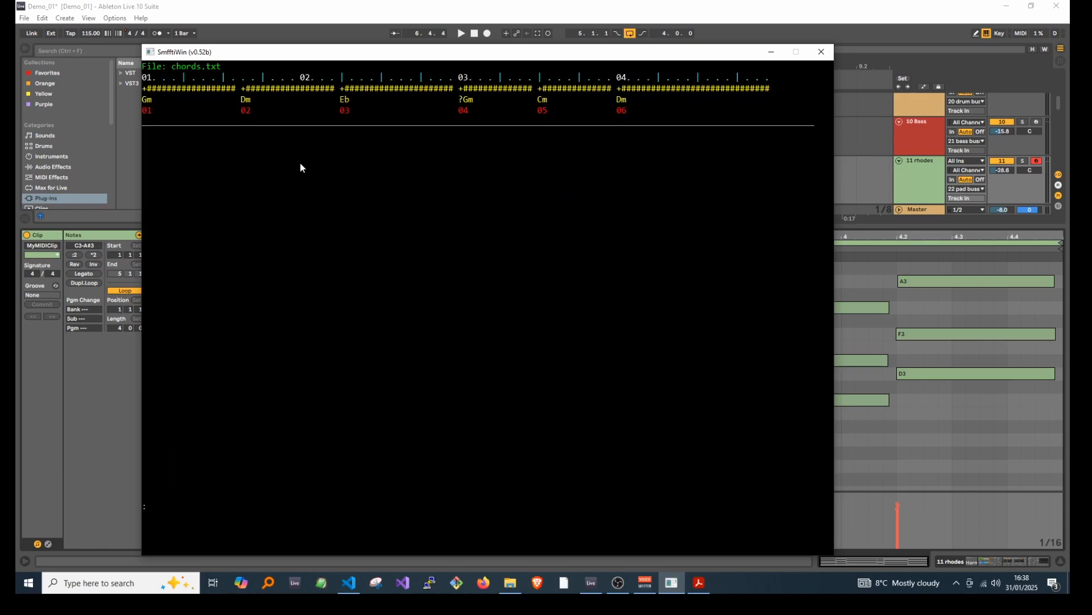
# Run the "midi" command four times to randomize the fourth chord and check the chord history in chords.txt in VS Code
pyautogui.write('midi')
pyautogui.press('Return')
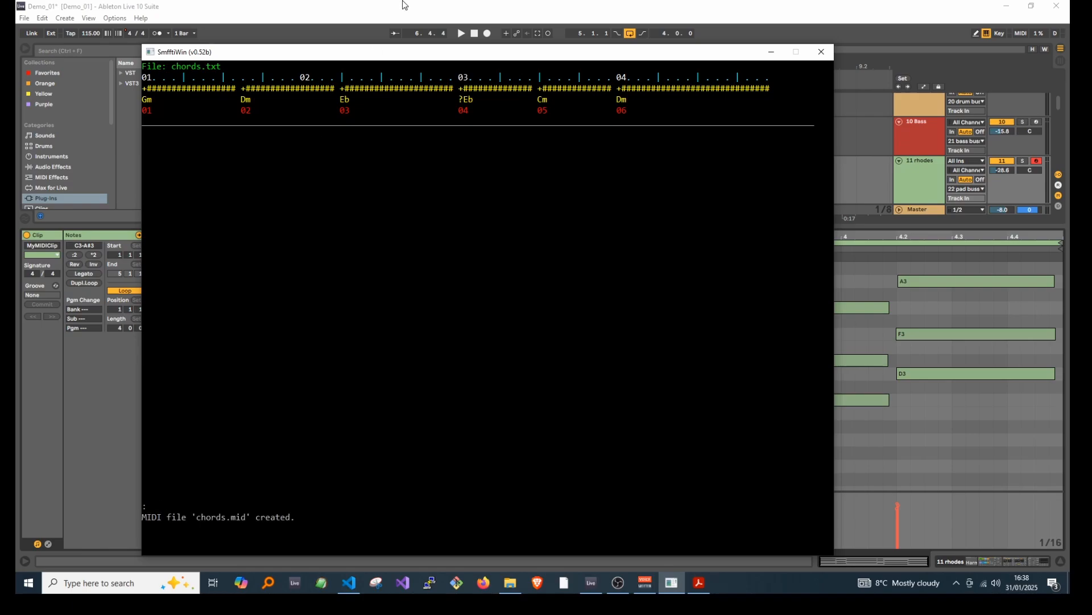
pyautogui.press('Up')
pyautogui.press('Return')
pyautogui.press('Up')
pyautogui.press('Return')
pyautogui.press('Up')
pyautogui.press('Return')
pyautogui.click(353, 578)
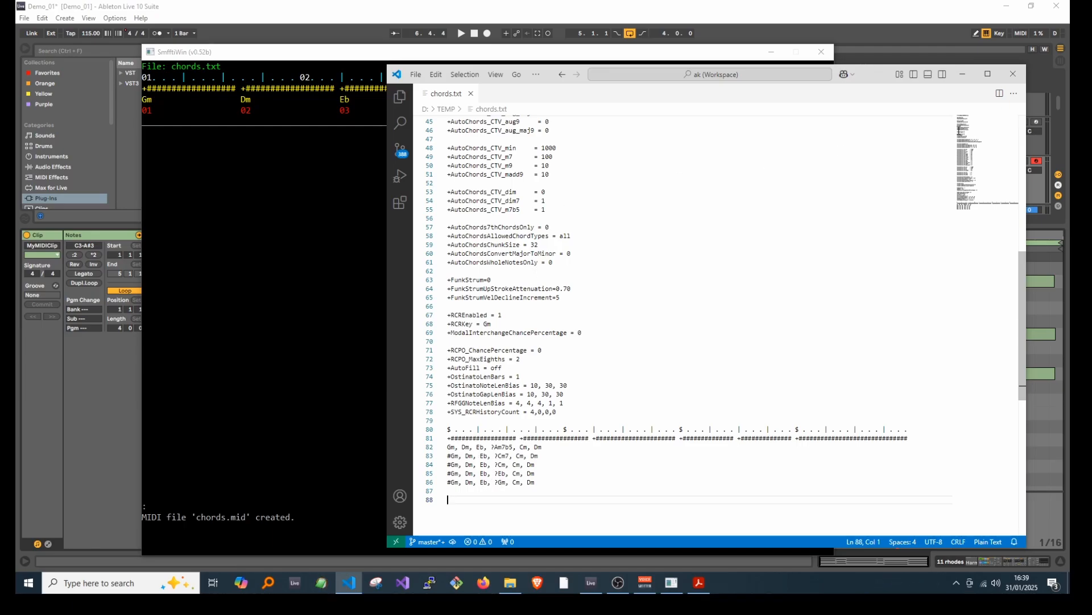
pyautogui.click(962, 74)
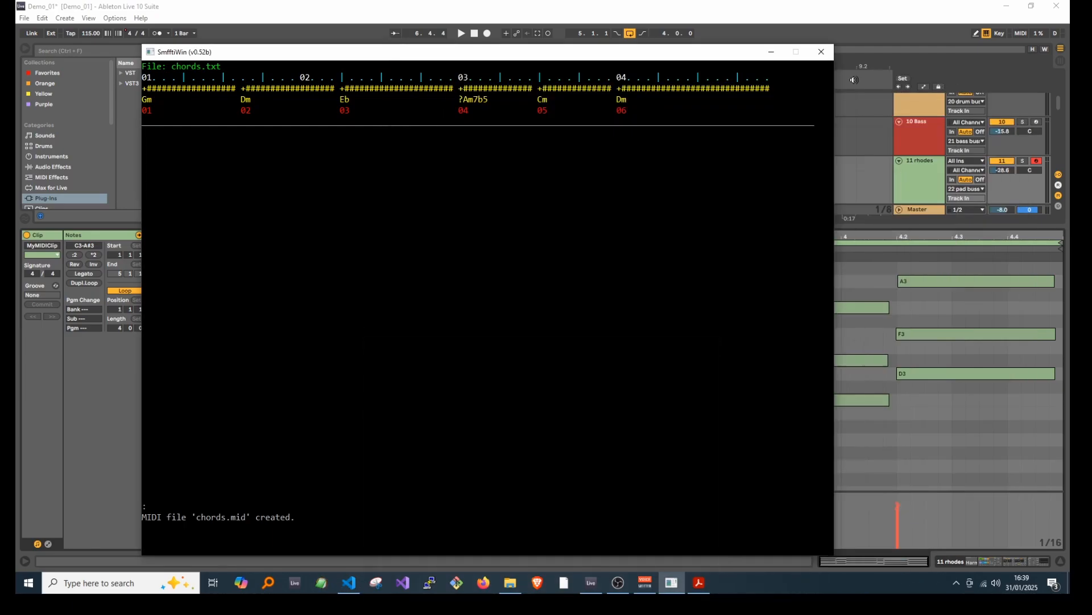
# Replace the 11 rhodes clip at bar 5 in Ableton Live with chords.mid containing the ?Am7b5 chord and play it
pyautogui.click(654, 14)
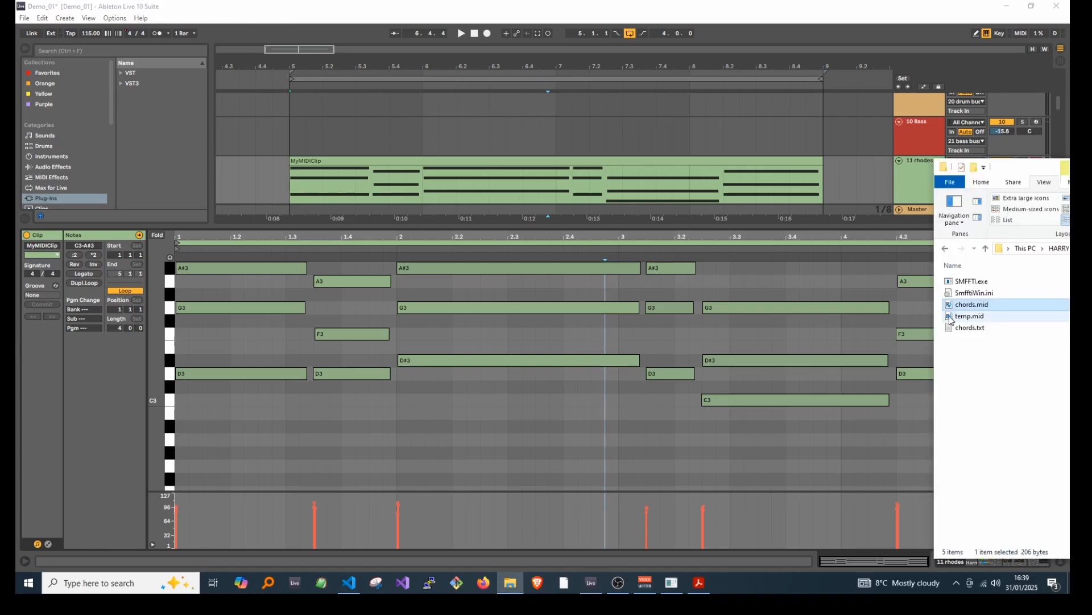
pyautogui.moveTo(967, 304); pyautogui.dragTo(291, 185)
pyautogui.click(327, 160)
pyautogui.press('space')
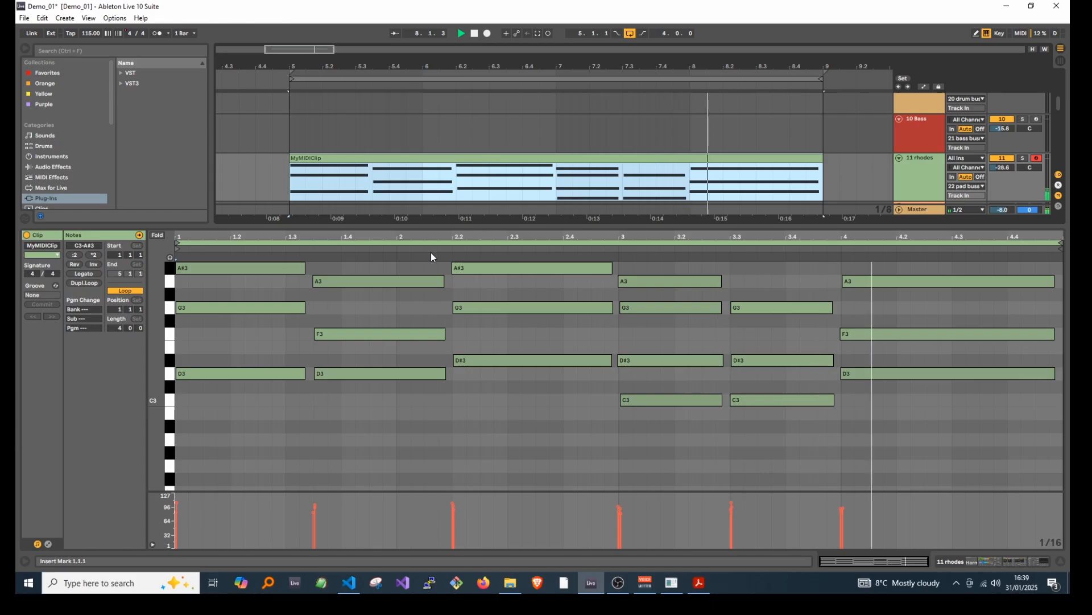
pyautogui.press('space')
# Return to SMFFTI and run the "midi" command again to randomize the replacement chord
pyautogui.click(672, 583)
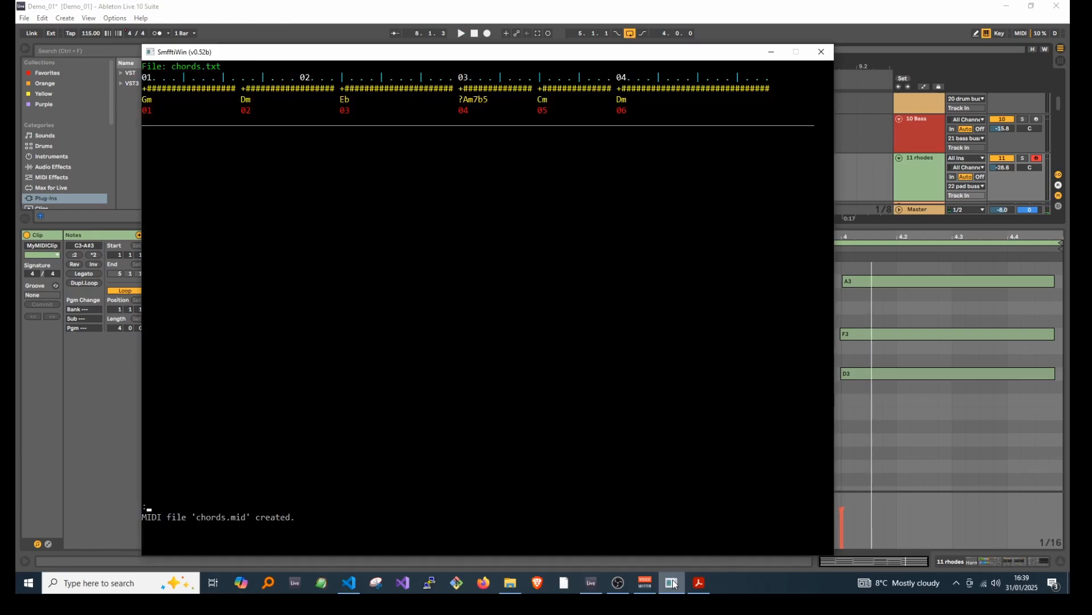
pyautogui.press('Up')
pyautogui.press('Return')
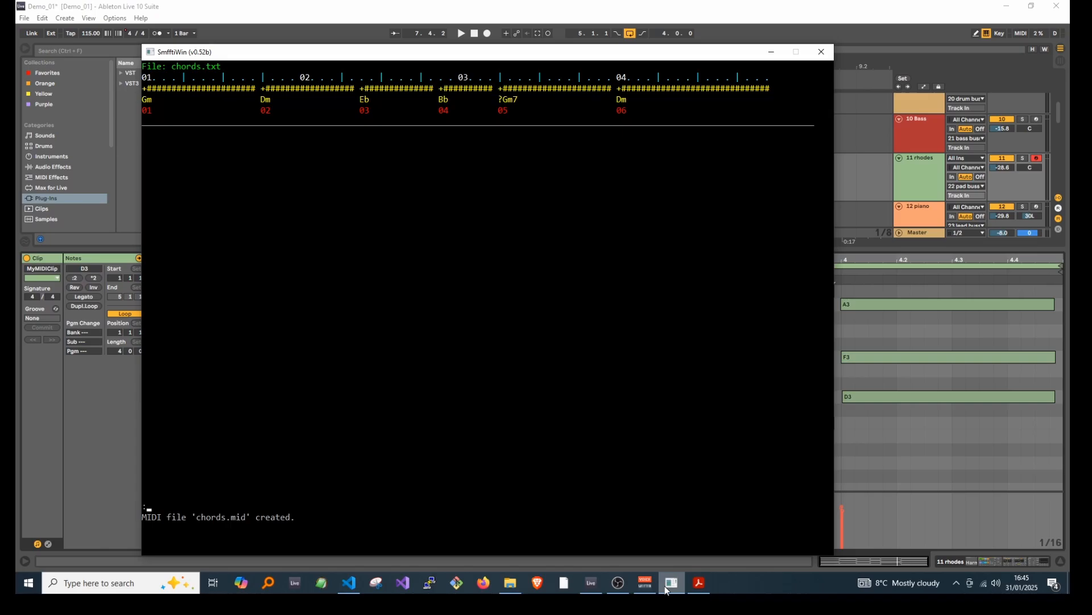
# Load the chords.mid version with ?Gm7 as chord 5 onto the 11 rhodes track at bar 5 and play it back
pyautogui.click(701, 14)
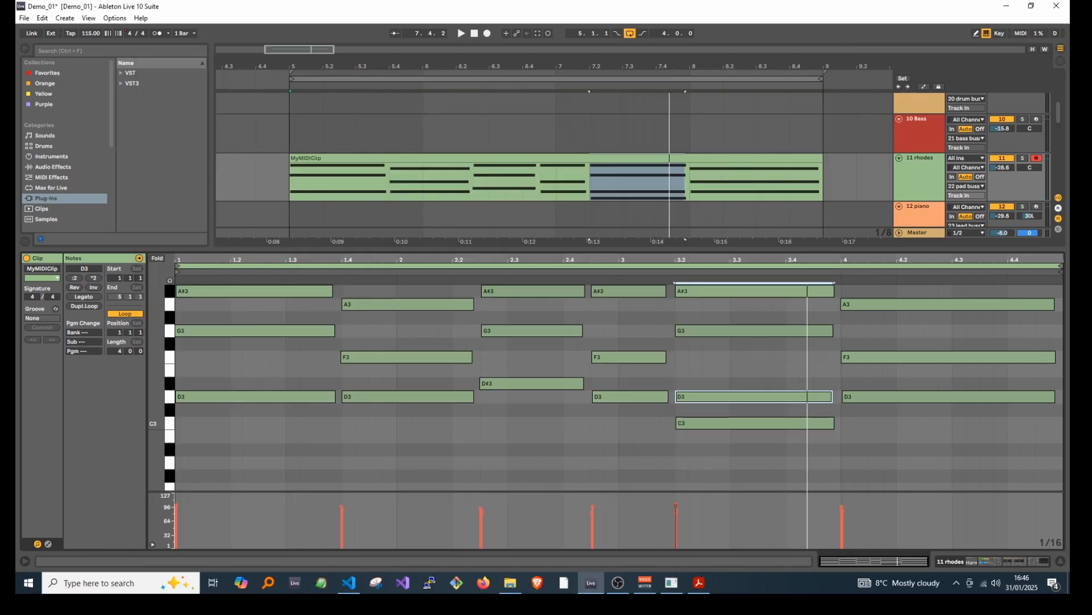
pyautogui.click(510, 582)
pyautogui.moveTo(971, 305); pyautogui.dragTo(297, 174)
pyautogui.press('space')
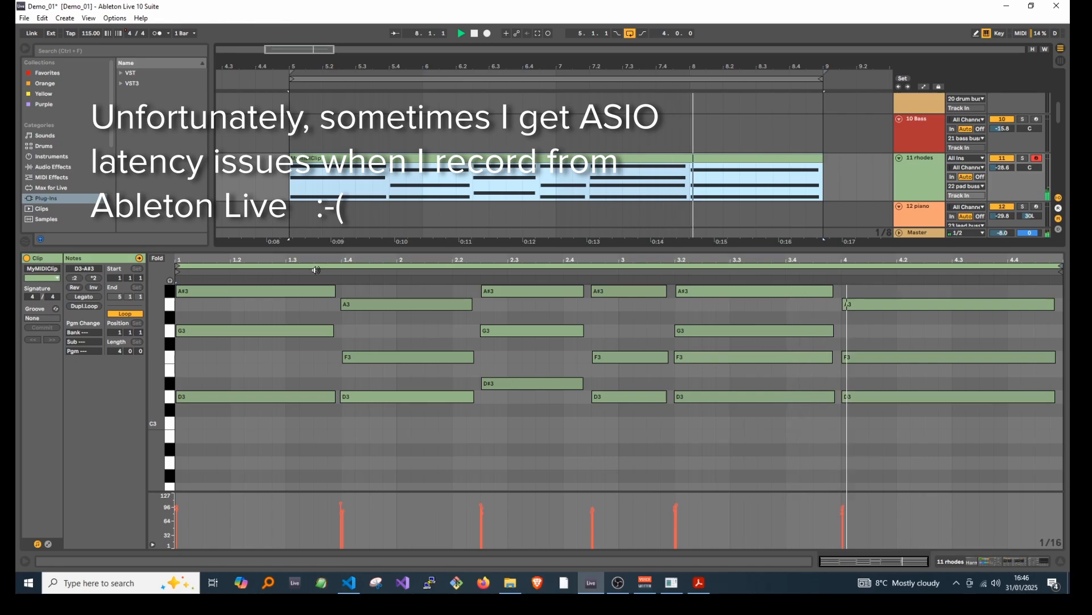
pyautogui.click(475, 33)
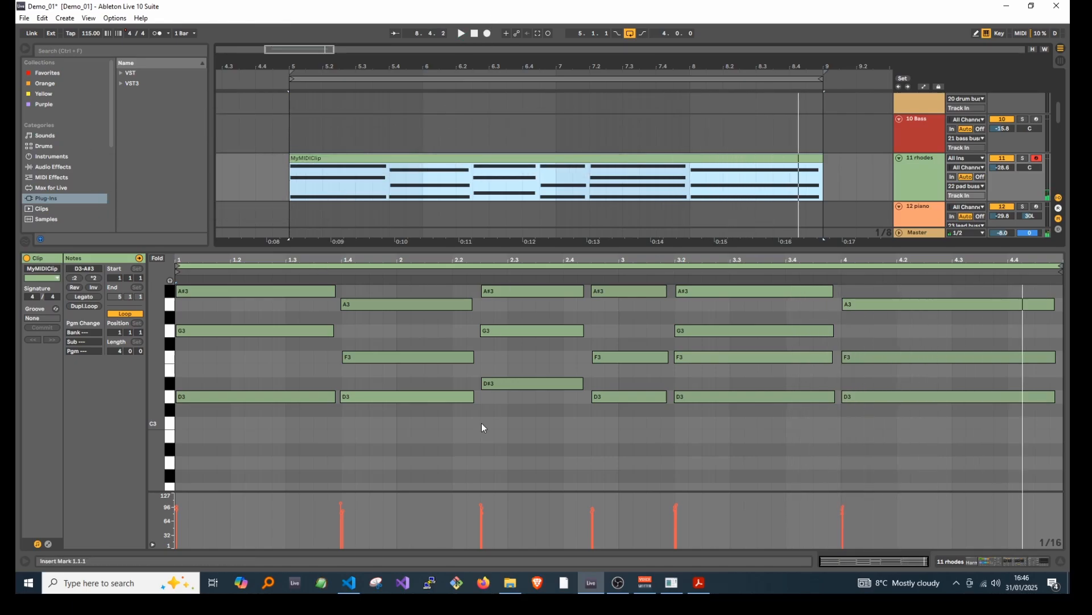
# Switch to SMFFTI and fix chord 5 as a regular Gm7 with the command "c 5 Gm7"
pyautogui.click(672, 583)
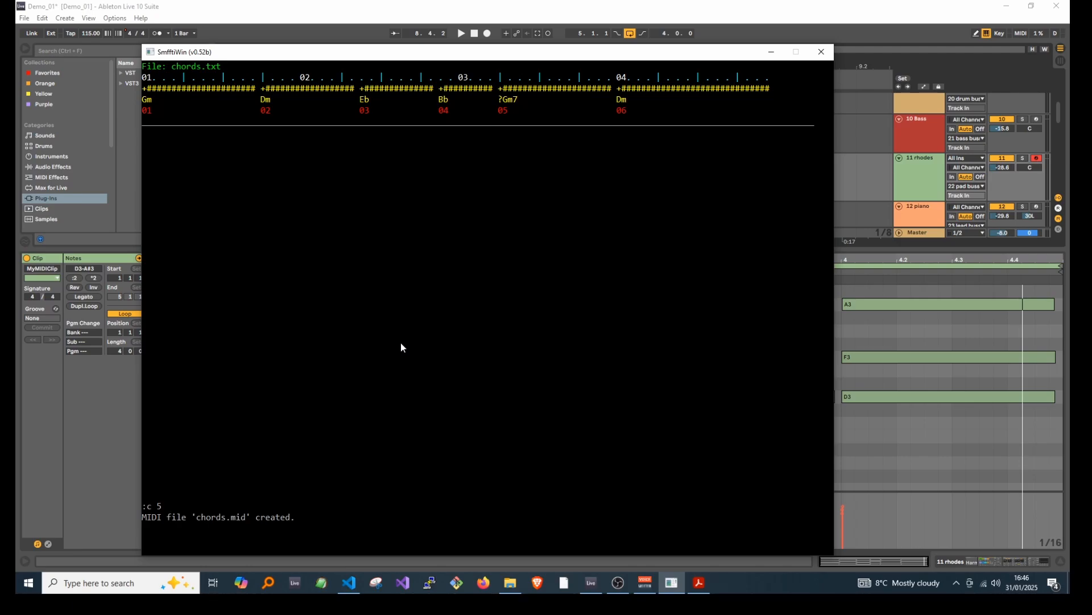
pyautogui.write('Gm7')
pyautogui.press('Return')
# Disable random chord replacement by setting parameter 15, RCREnabled, to 0 with "p 15 0"
pyautogui.press('Tab')
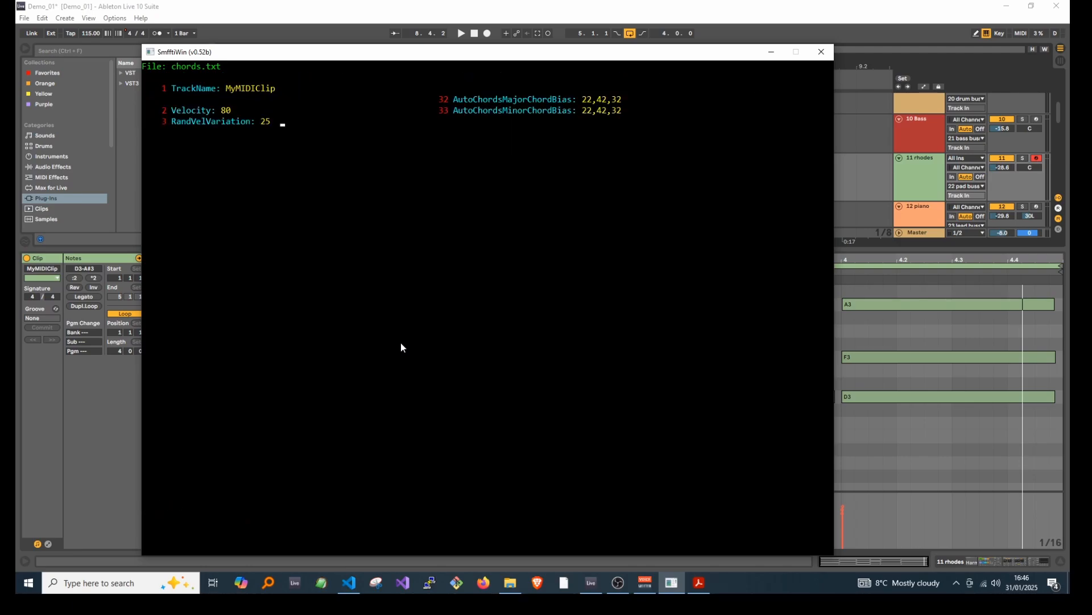
pyautogui.write(':p')
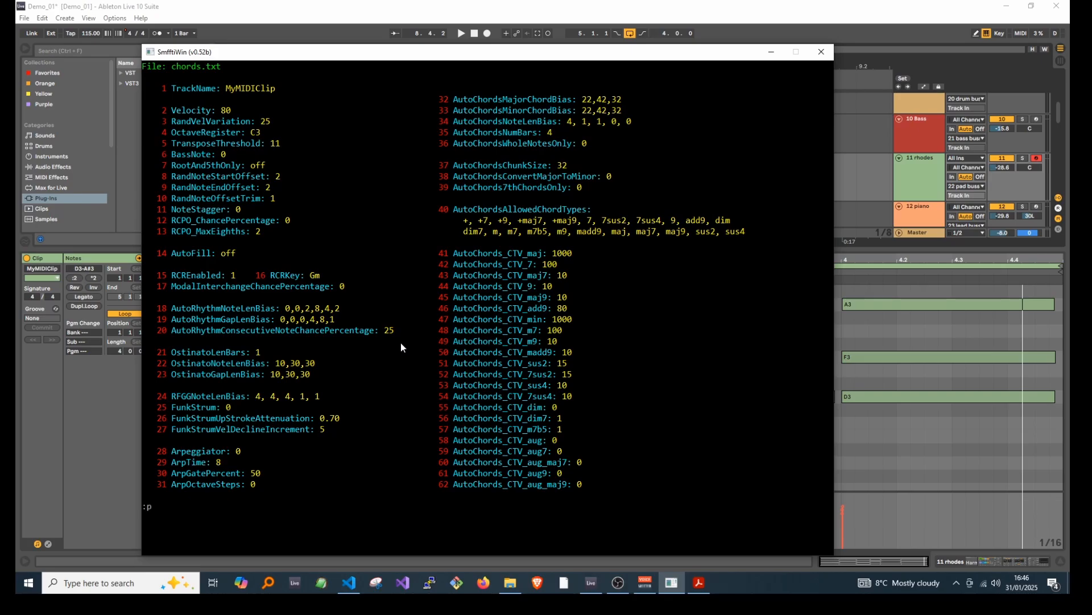
pyautogui.write(' 15 0')
pyautogui.press('Return')
pyautogui.write(':')
# Look over the 11 rhodes clip in Ableton Live and lock the chord progression and parameters in SMFFTI with "lock"
pyautogui.hotkey('alt', 'Tab')
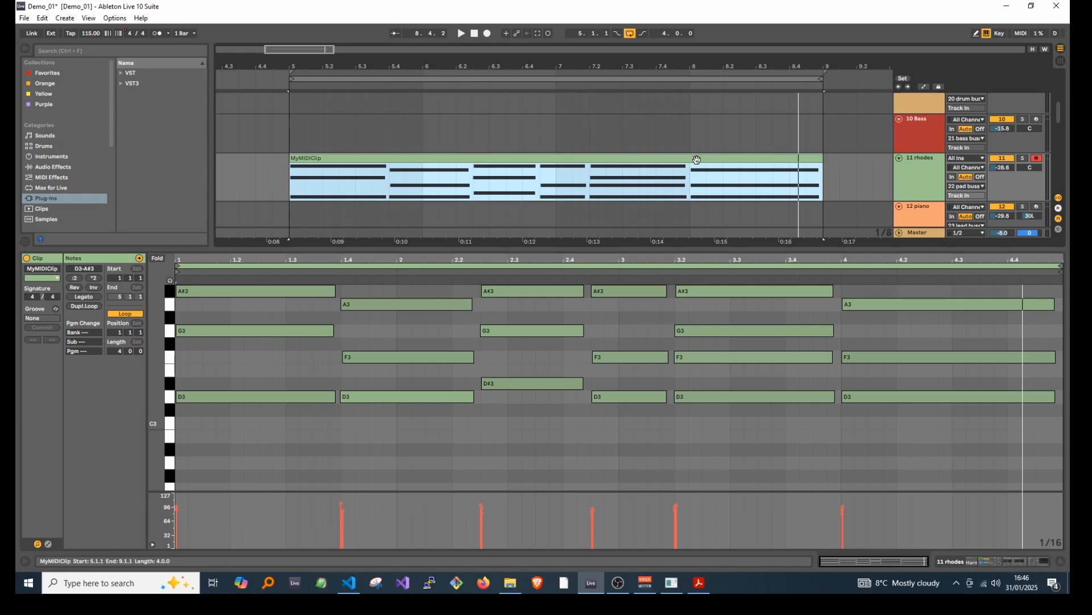
pyautogui.scroll(-1, 695, 163)
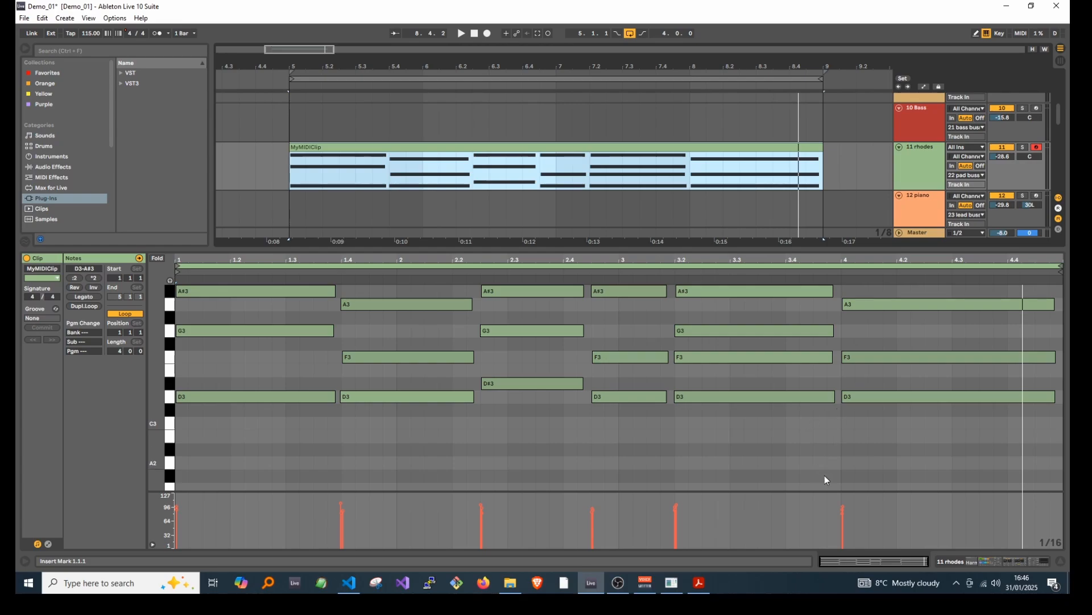
pyautogui.moveTo(676, 584)
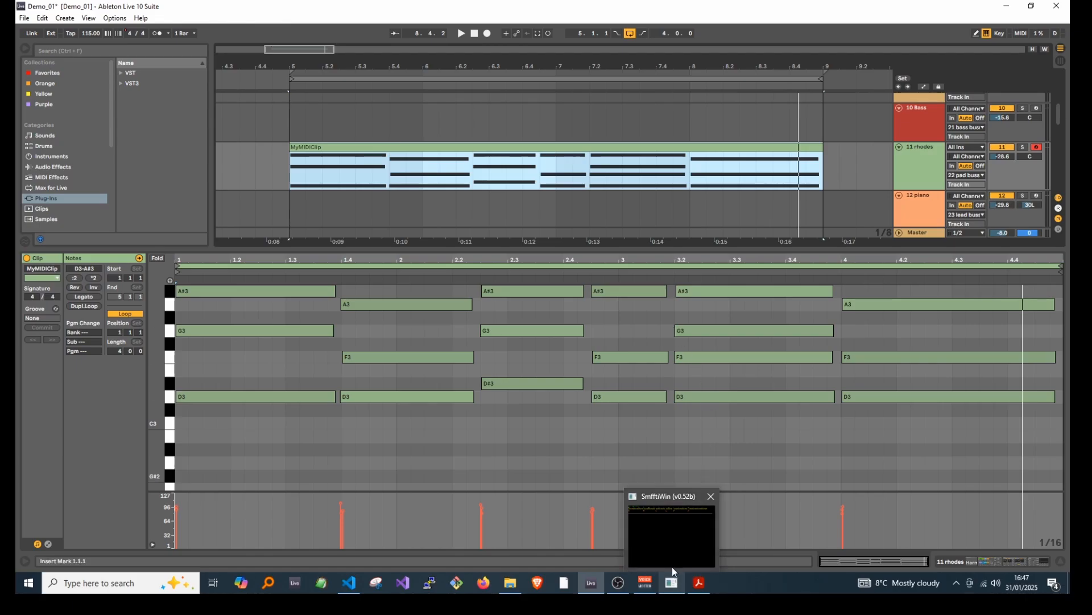
pyautogui.click(673, 586)
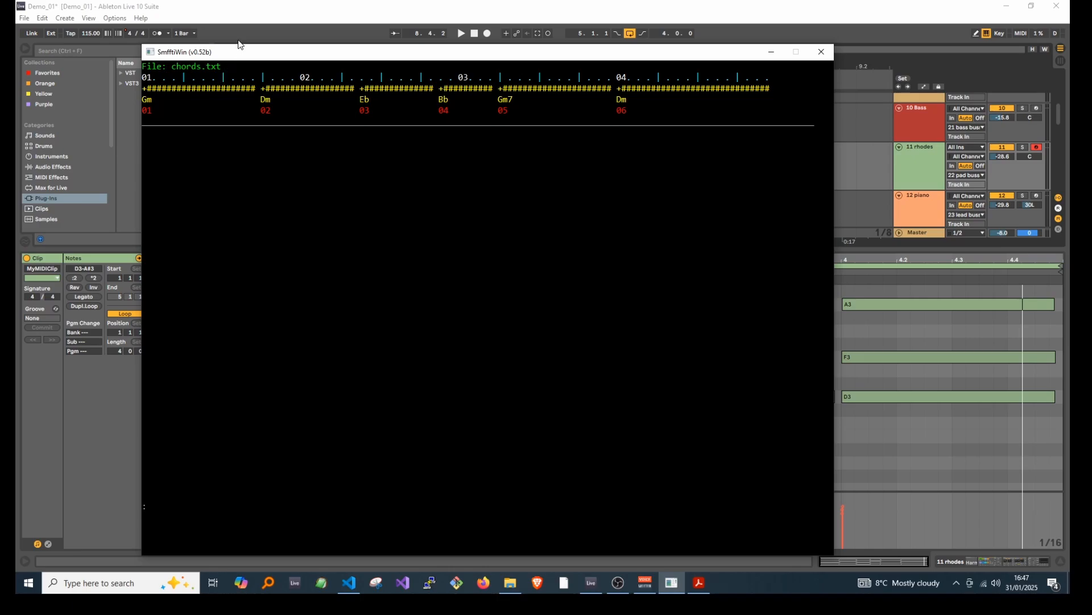
pyautogui.write('lock')
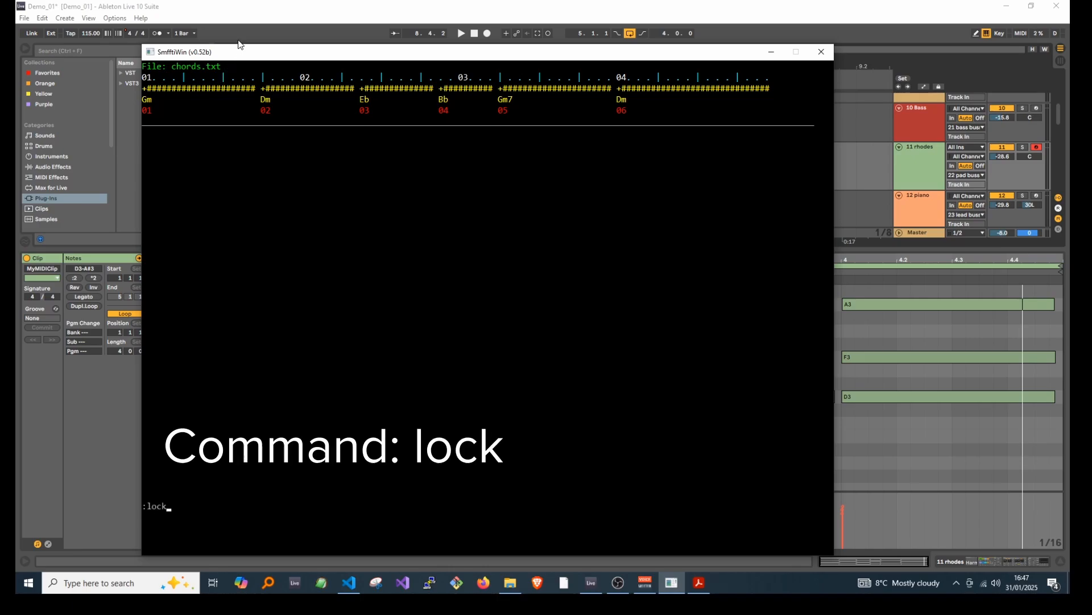
pyautogui.press('Return')
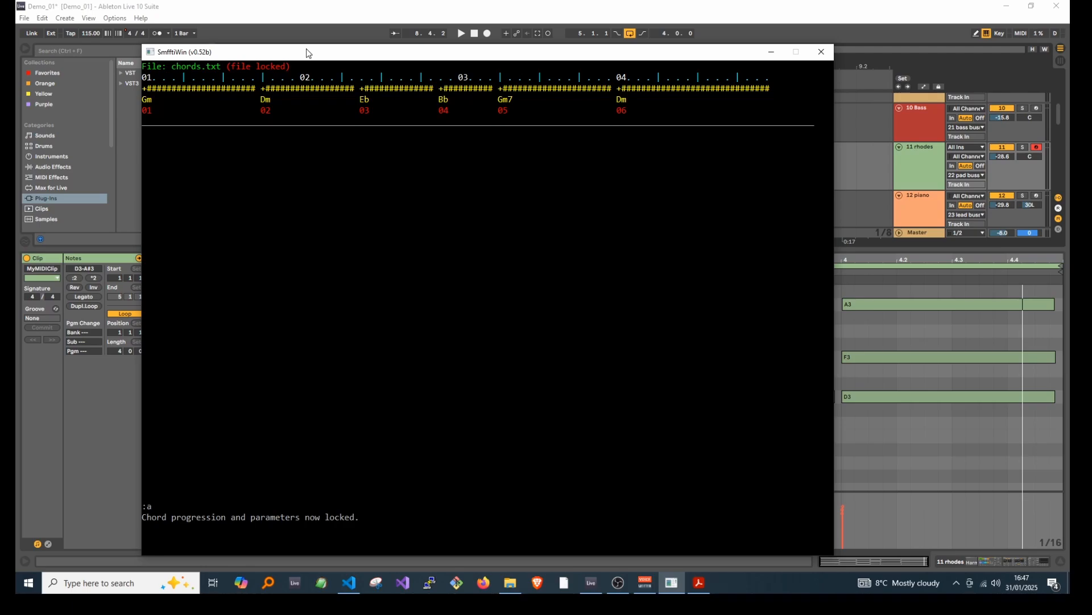
# Generate ar.mid in SMFFTI with the command "ar" and place it in Ableton Live on the 12 piano track at bar 5
pyautogui.write('ar')
pyautogui.press('Return')
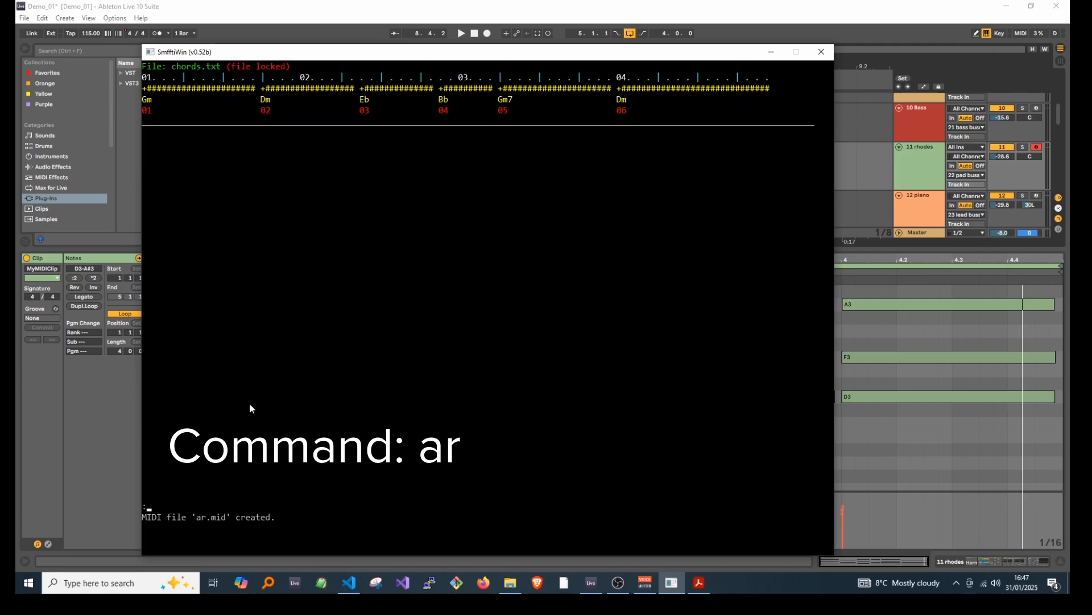
pyautogui.click(751, 10)
pyautogui.scroll(-1, 666, 133)
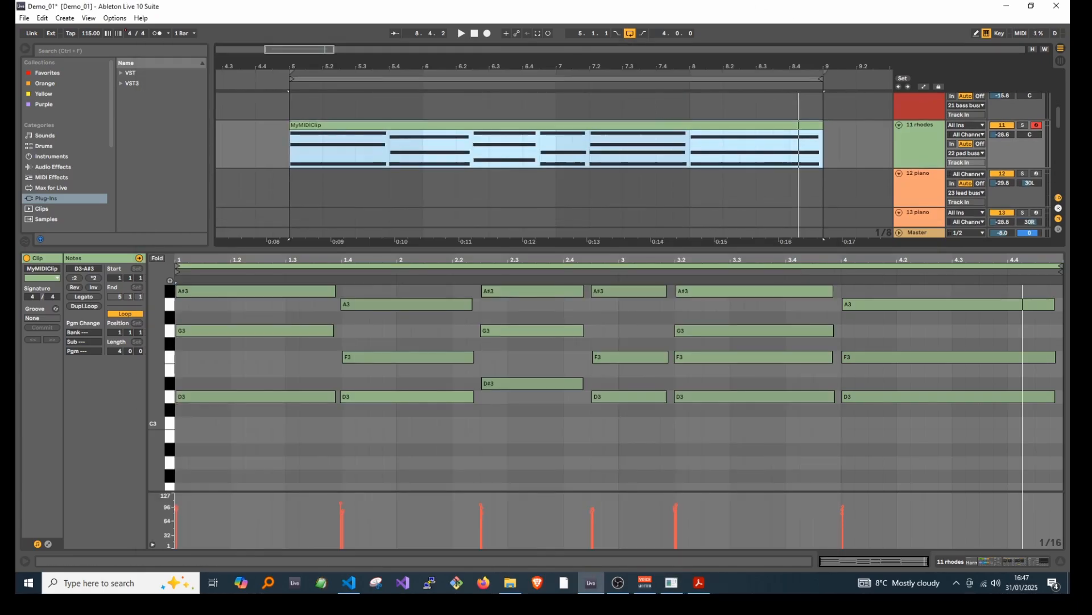
pyautogui.hotkey('alt', 'Tab')
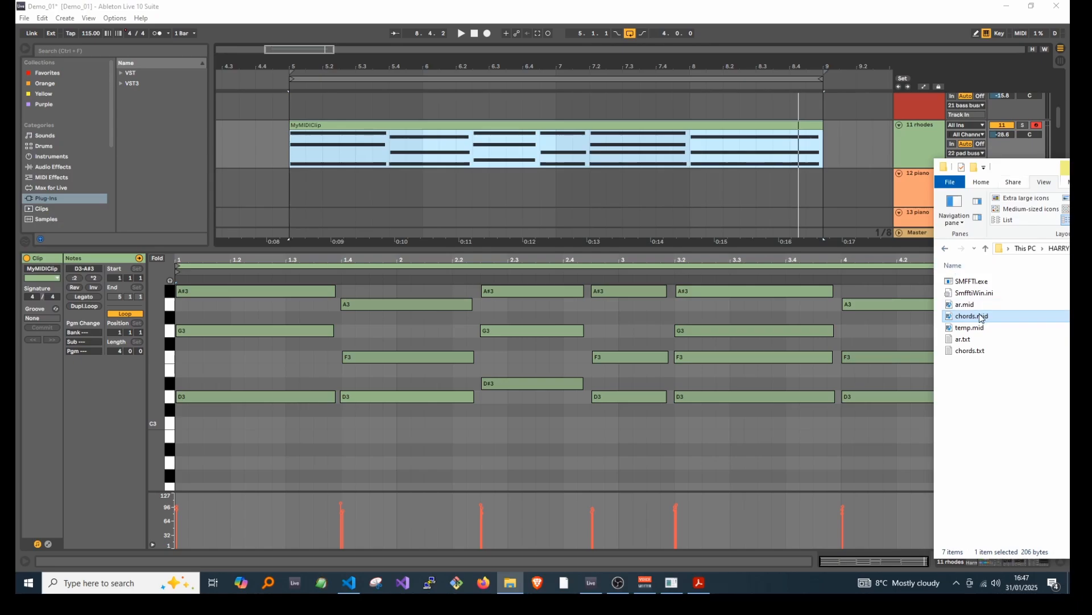
pyautogui.moveTo(949, 308); pyautogui.dragTo(310, 177)
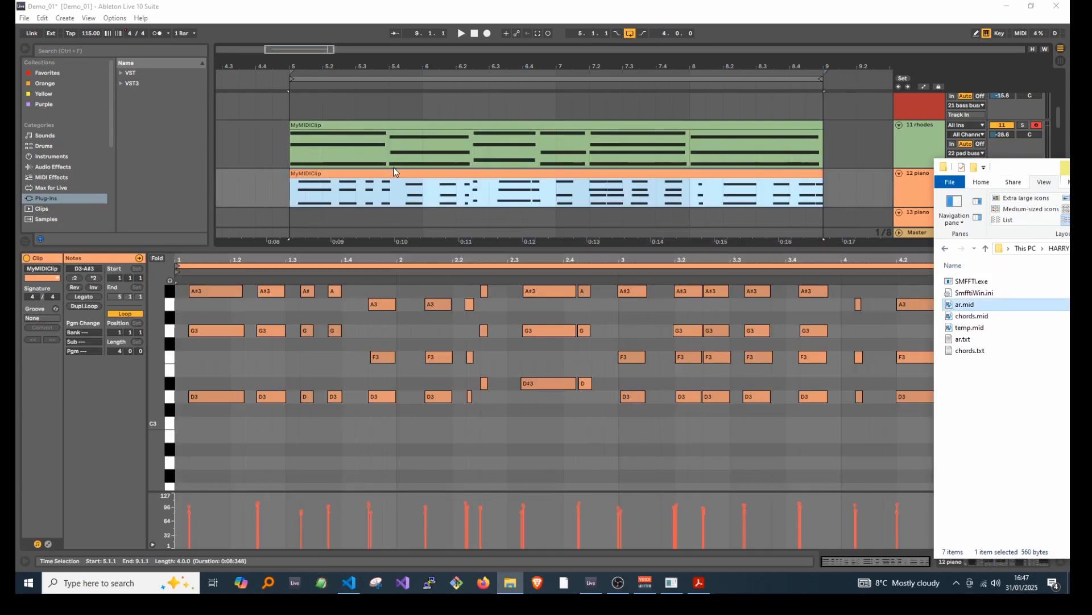
pyautogui.scroll(-1, 601, 188)
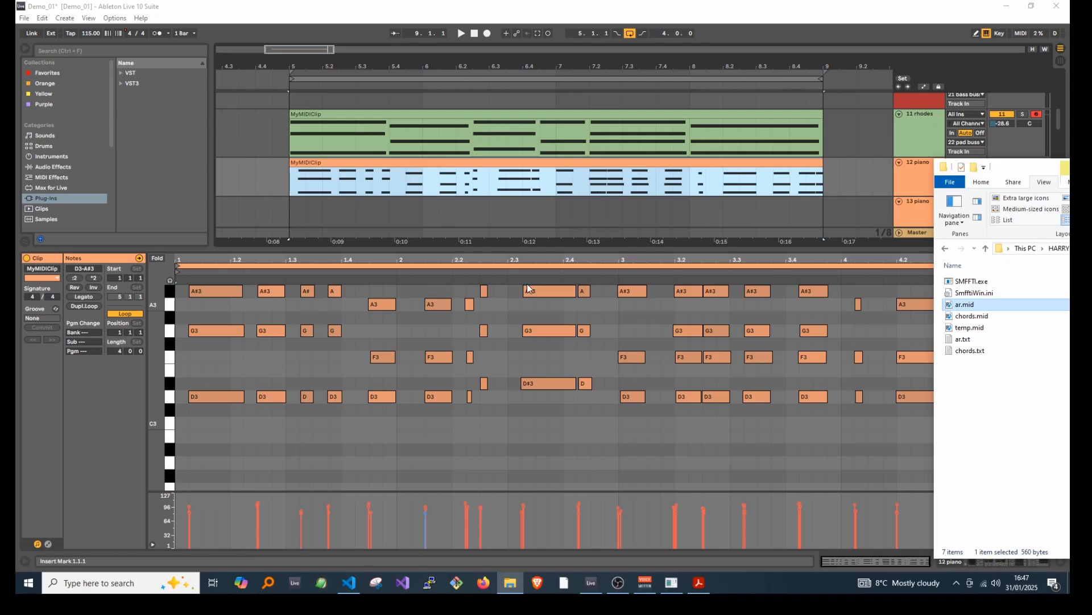
# Play back the rhodes and piano clips together, muting the 11 rhodes track for part of the loop to hear the piano alone
pyautogui.click(763, 24)
pyautogui.press('space')
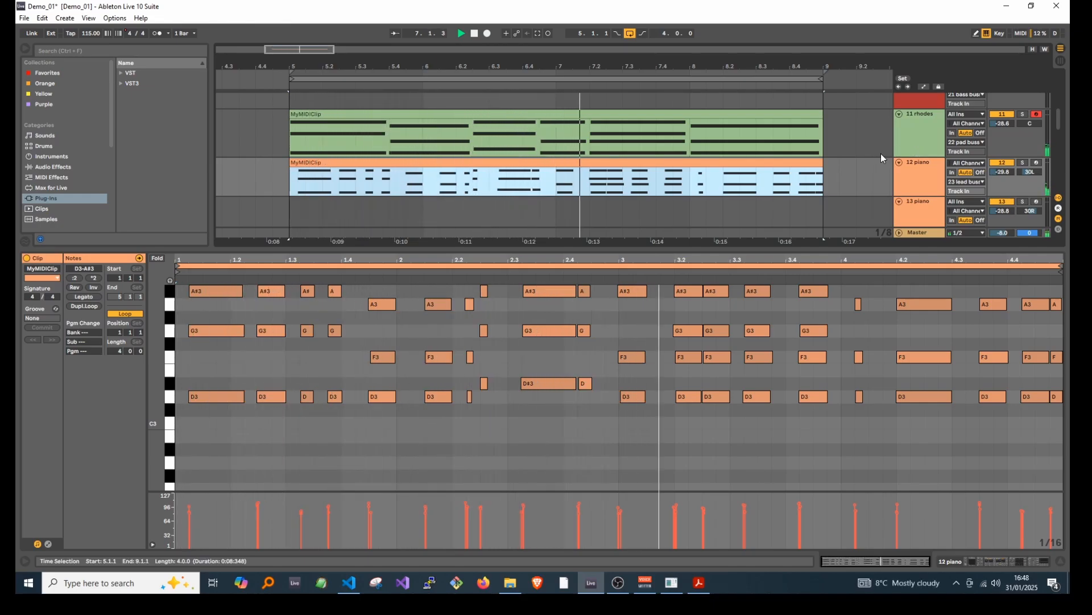
pyautogui.click(996, 115)
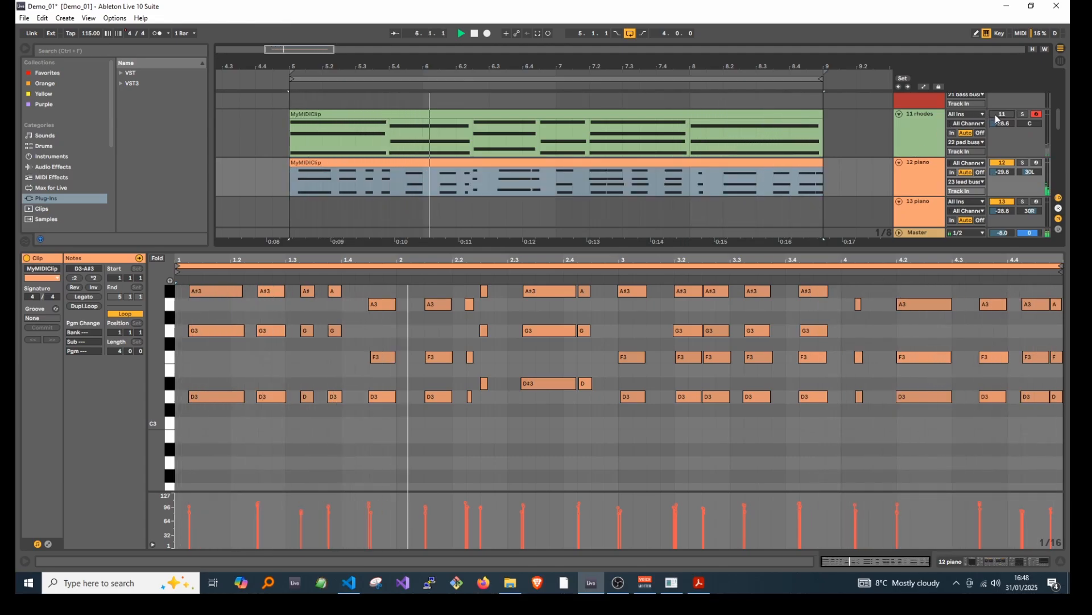
pyautogui.scroll(-2, 816, 159)
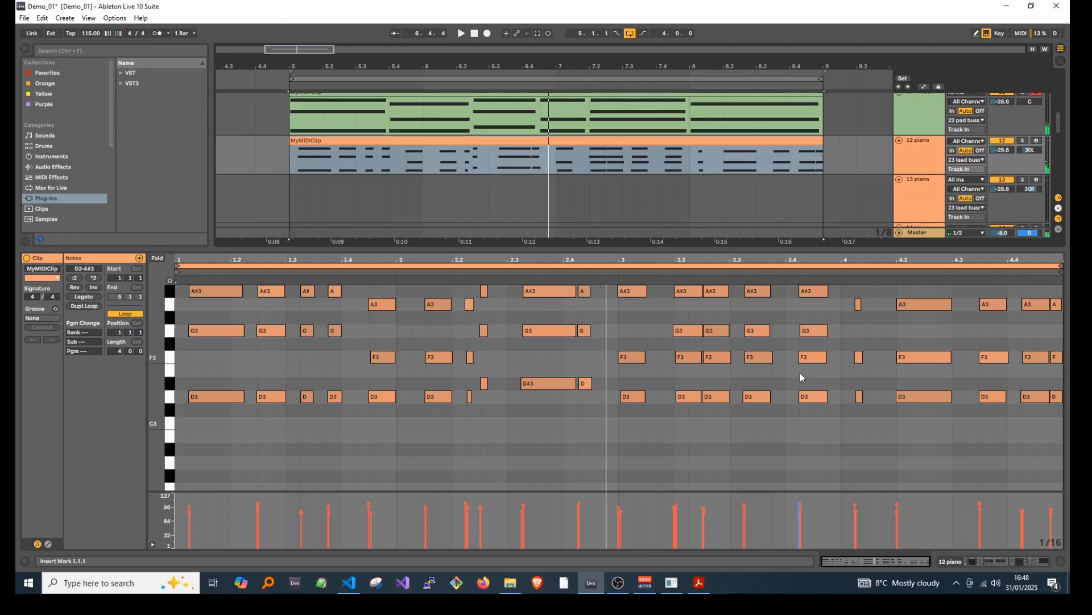
# Regenerate ar.mid with "ar" in SMFFTI, replace the 12 piano clip at bar 5 in Ableton Live with it, and play it
pyautogui.click(677, 591)
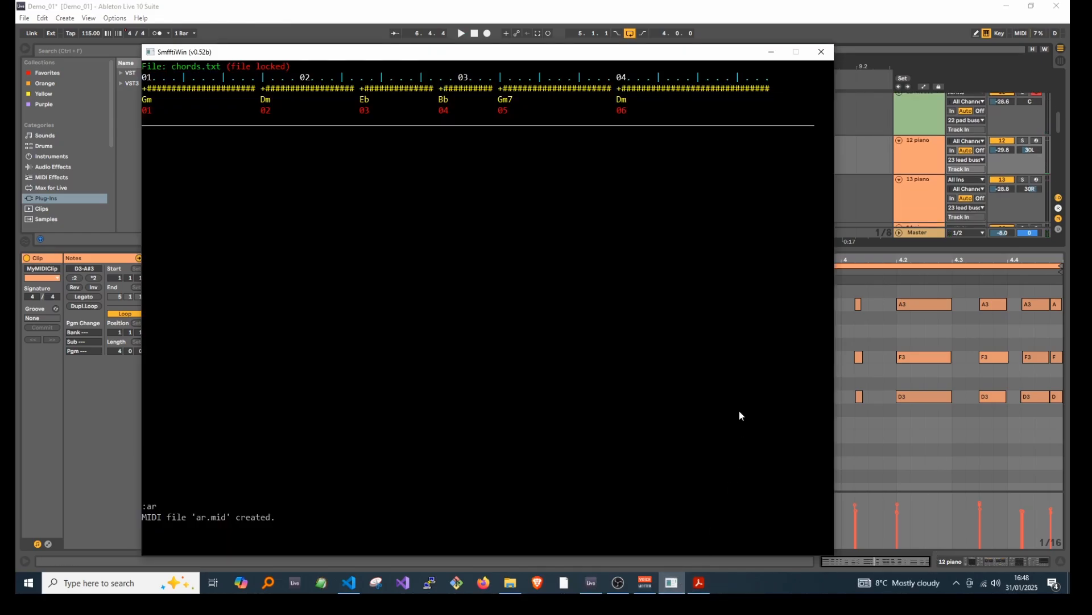
pyautogui.click(796, 5)
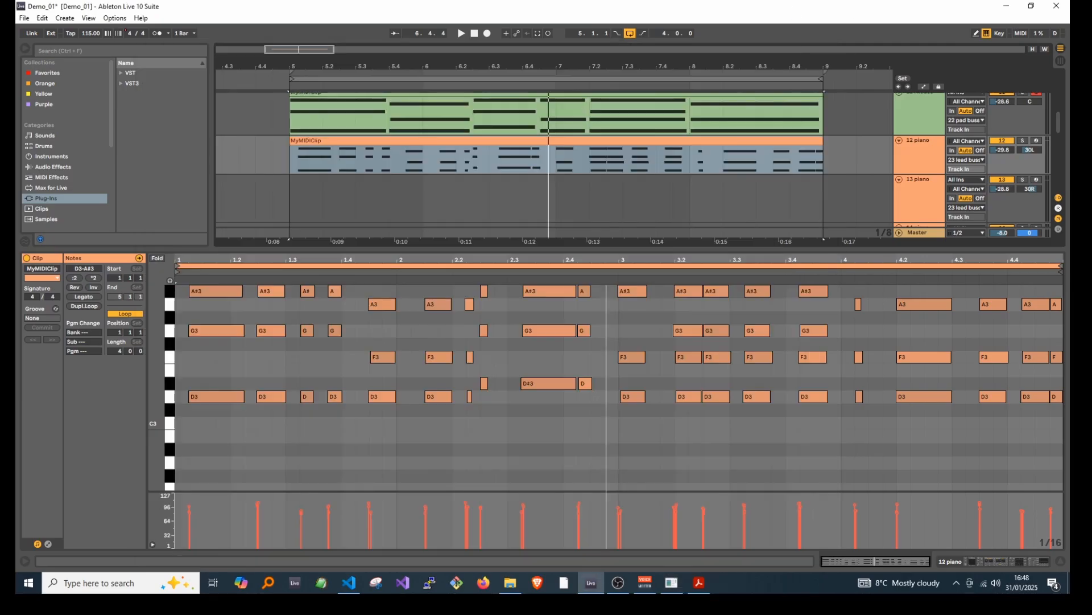
pyautogui.click(510, 582)
pyautogui.moveTo(965, 304); pyautogui.dragTo(389, 186)
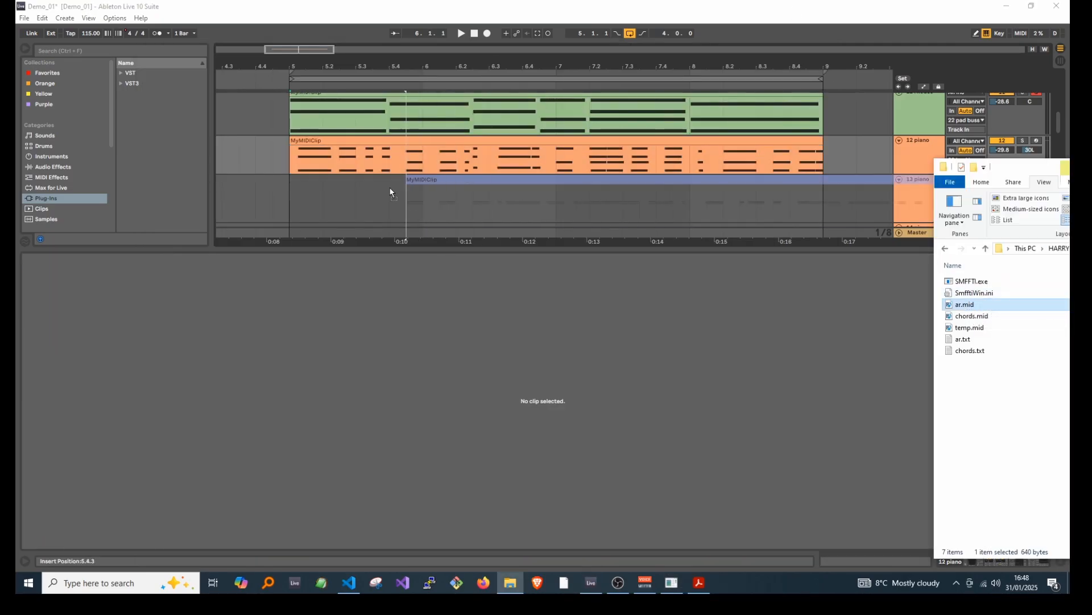
pyautogui.click(305, 142)
pyautogui.press('space')
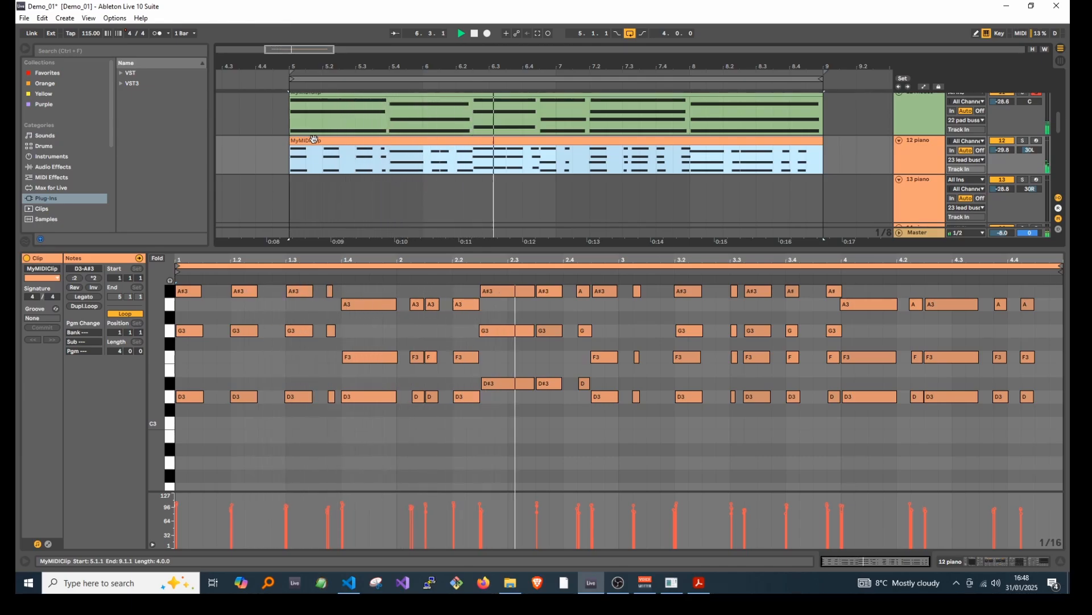
# Create a further ar.mid variation with "ar" in SMFFTI and load it over the 12 piano clip at bar 5 for playback
pyautogui.hotkey('alt', 'Tab')
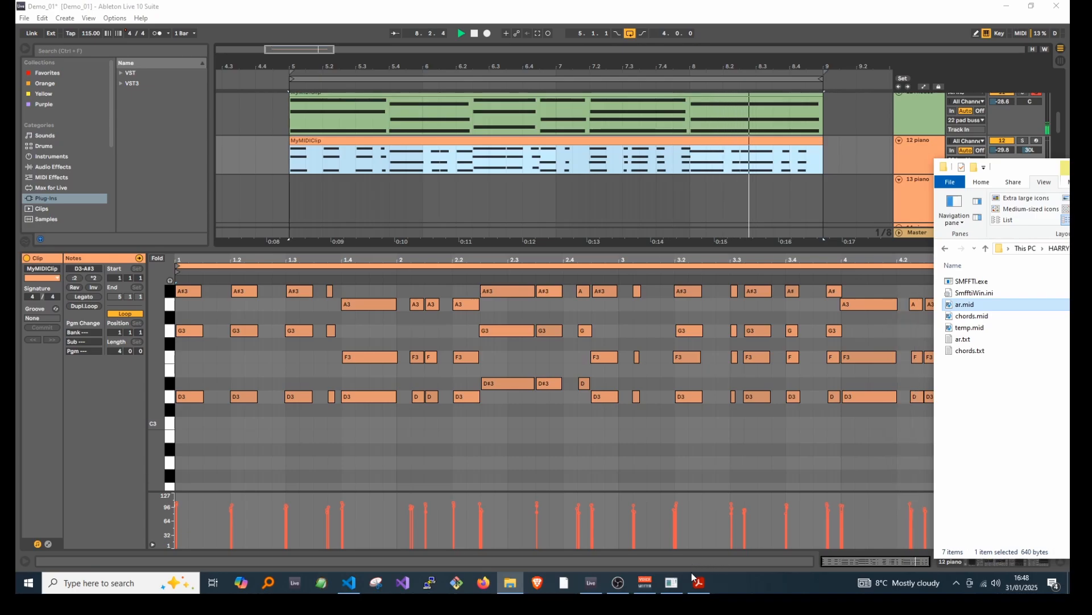
pyautogui.click(672, 583)
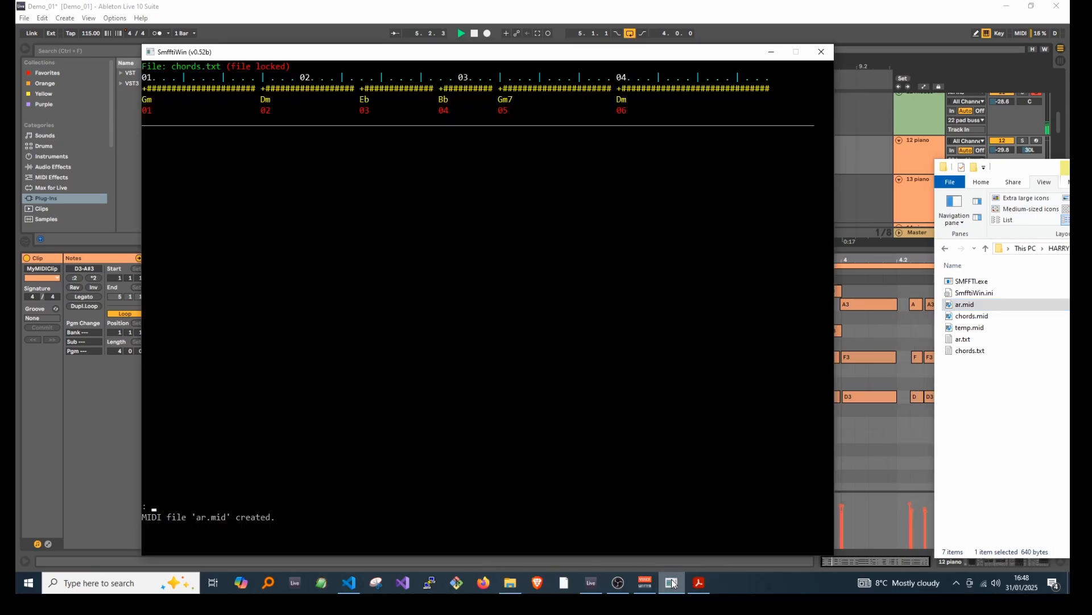
pyautogui.write('ar')
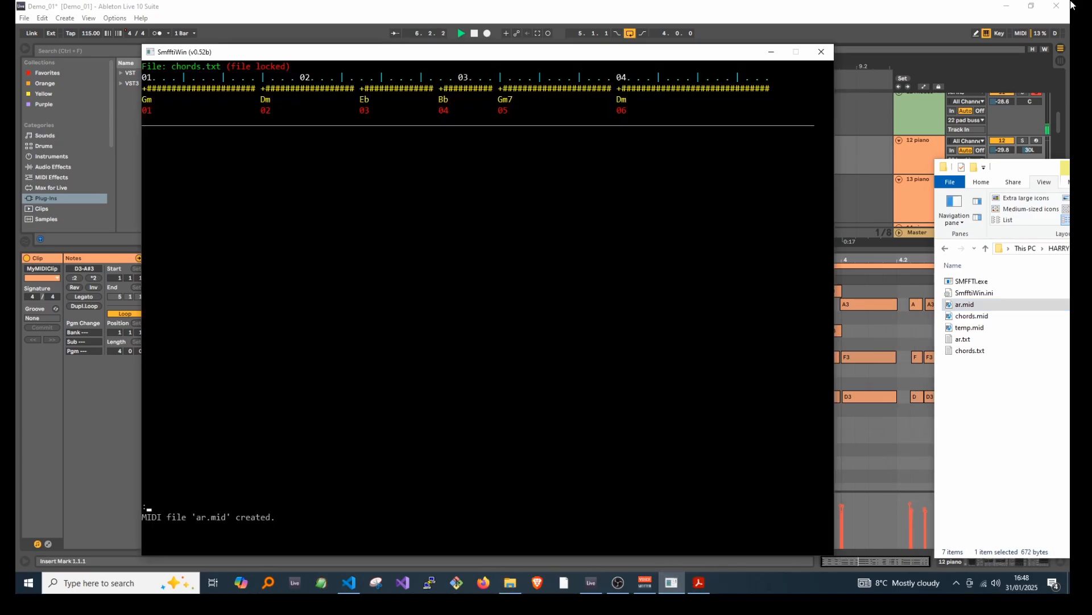
pyautogui.click(978, 21)
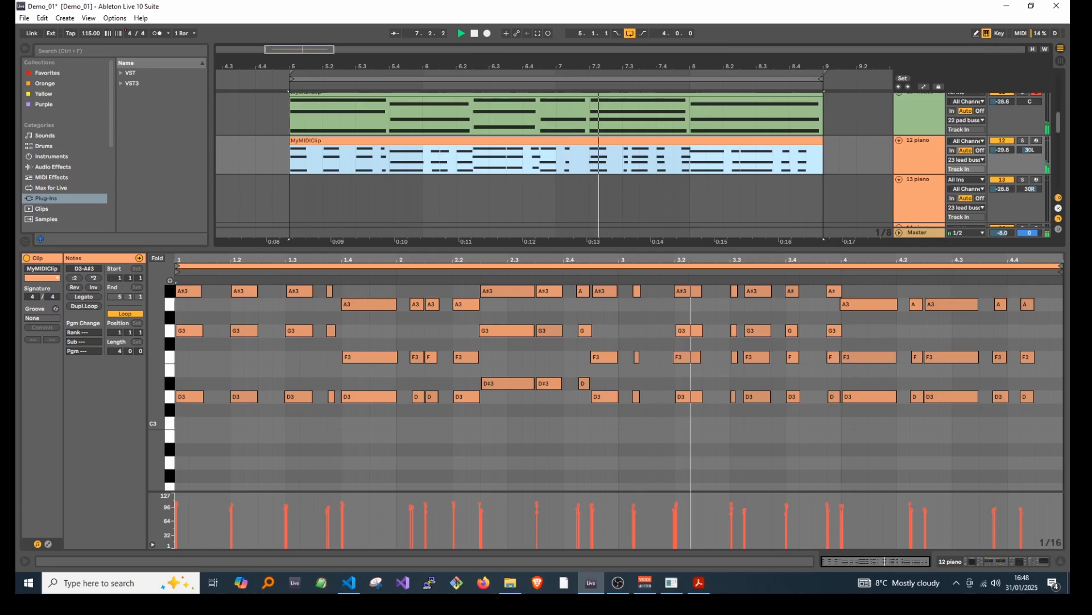
pyautogui.click(951, 307)
pyautogui.moveTo(952, 307); pyautogui.dragTo(301, 149)
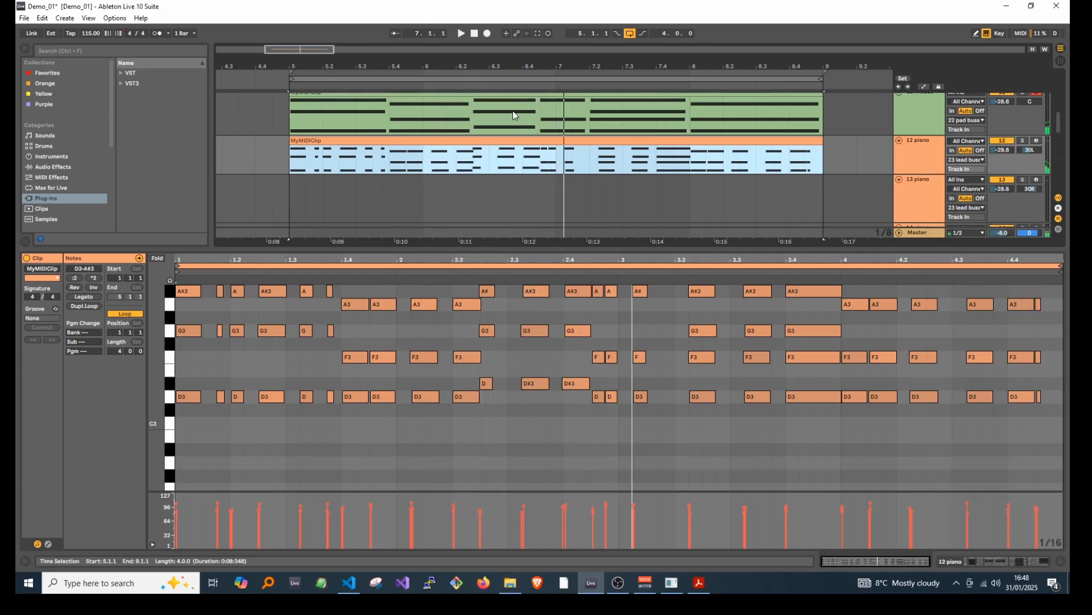
# Resize the clip editor and examine the triad notes of the 12 piano clip
pyautogui.moveTo(546, 249); pyautogui.dragTo(546, 336)
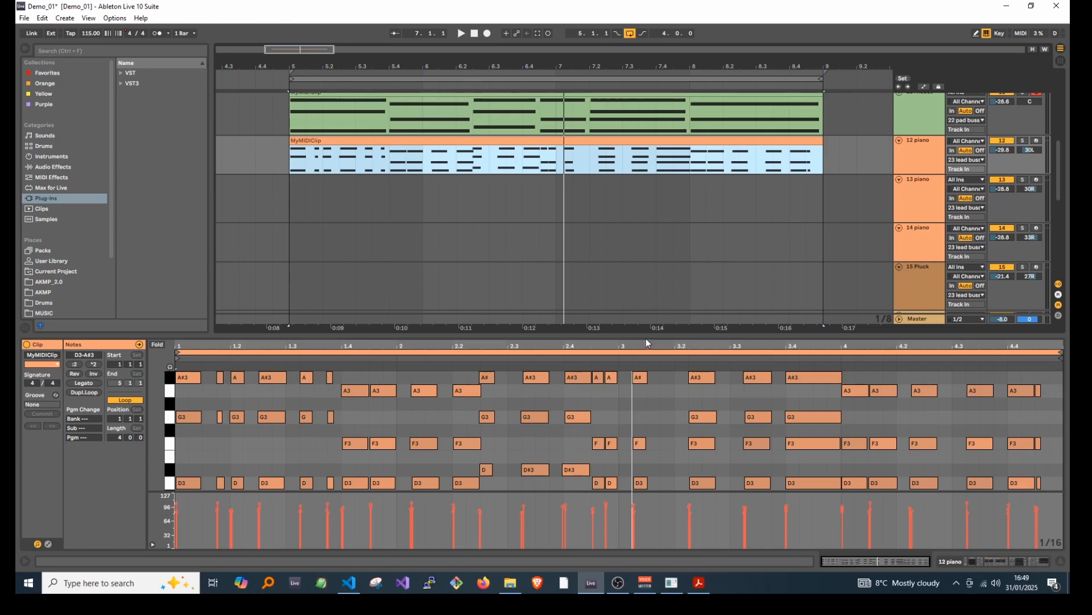
pyautogui.moveTo(646, 338); pyautogui.dragTo(658, 272)
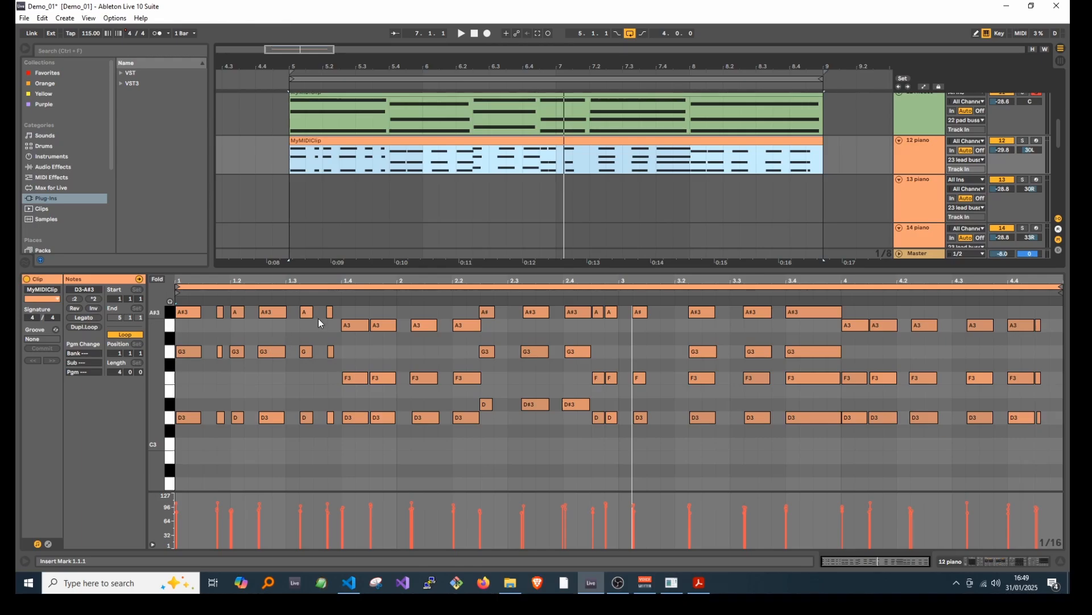
pyautogui.moveTo(159, 363); pyautogui.dragTo(159, 389)
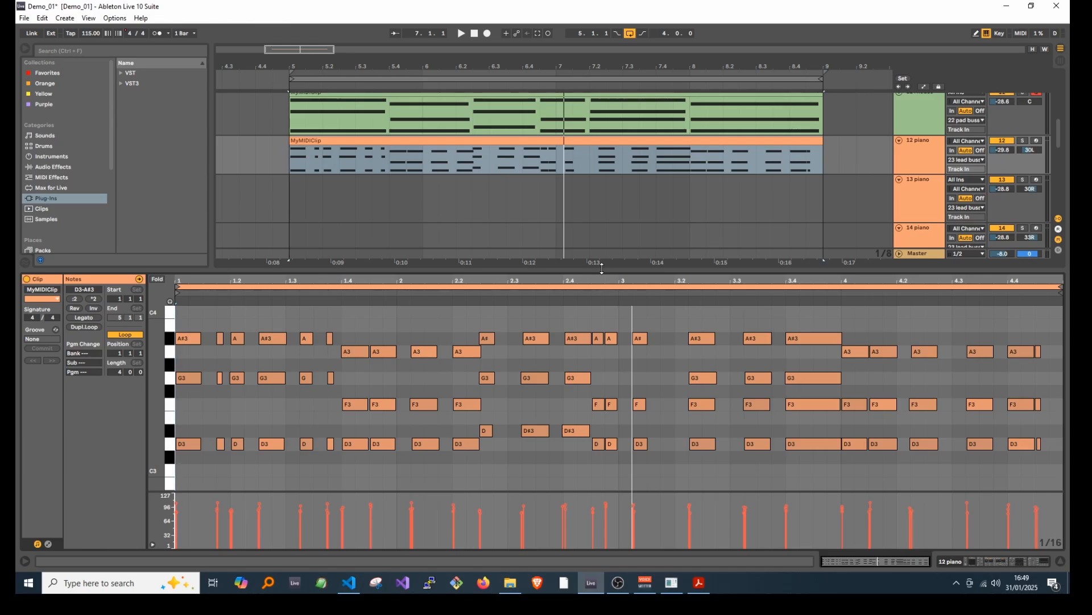
# Create r5.mid from chords.txt in SMFFTI with the command "midir5" and place it on the 12 piano track at bar 5
pyautogui.hotkey('alt', 'Tab')
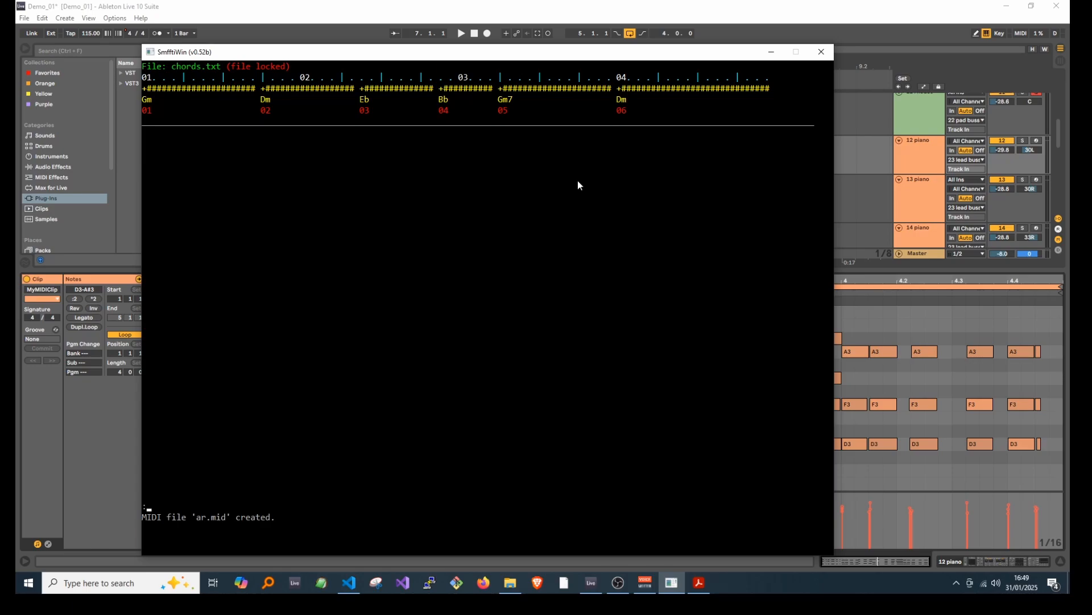
pyautogui.write(':midir5')
pyautogui.press('Return')
pyautogui.click(682, 17)
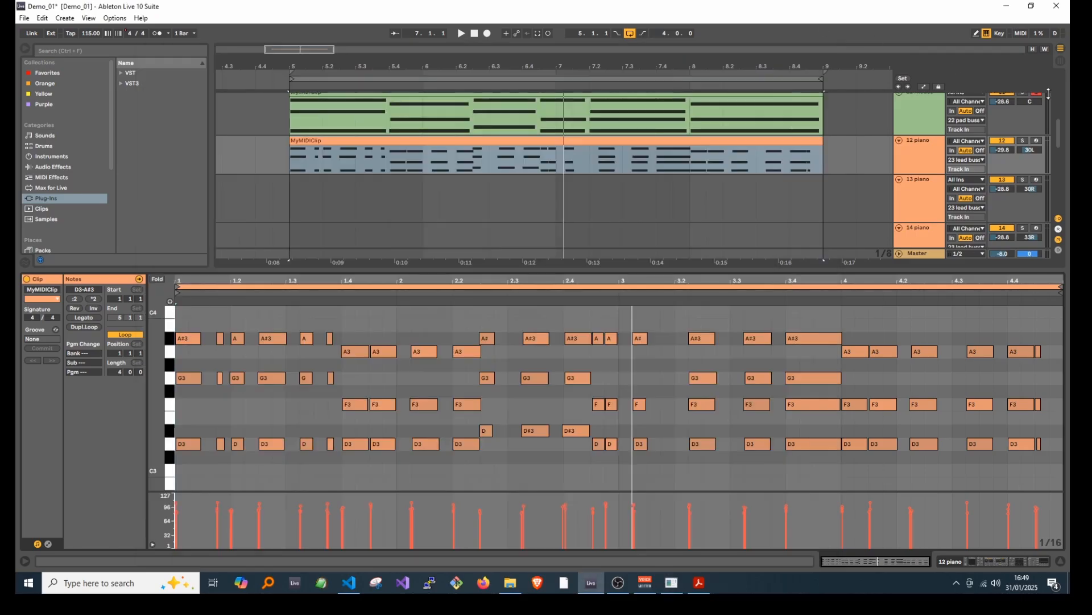
pyautogui.click(1068, 168)
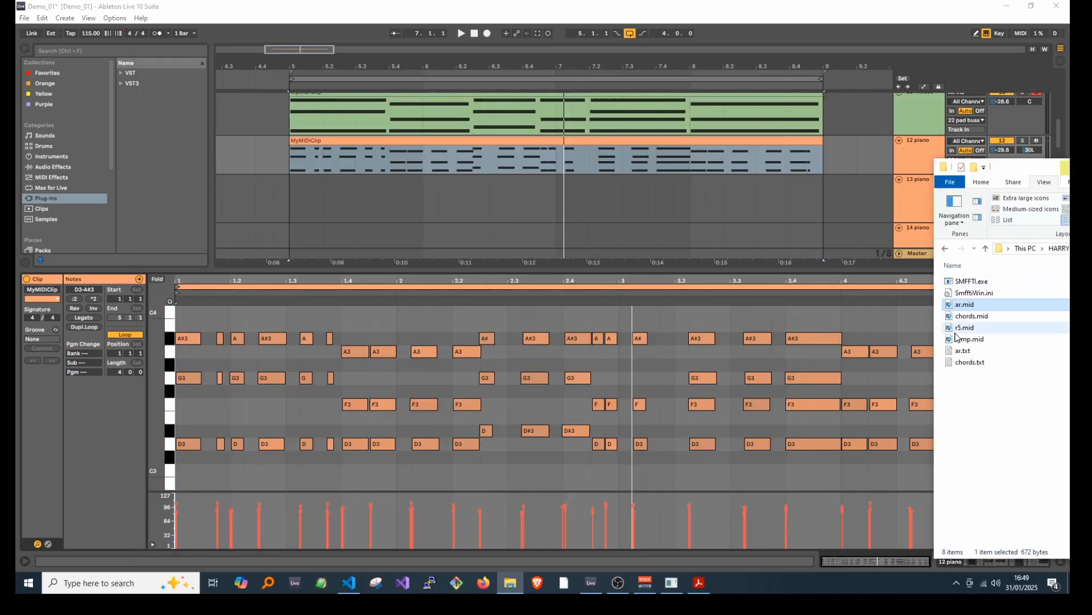
pyautogui.moveTo(965, 327); pyautogui.dragTo(300, 163)
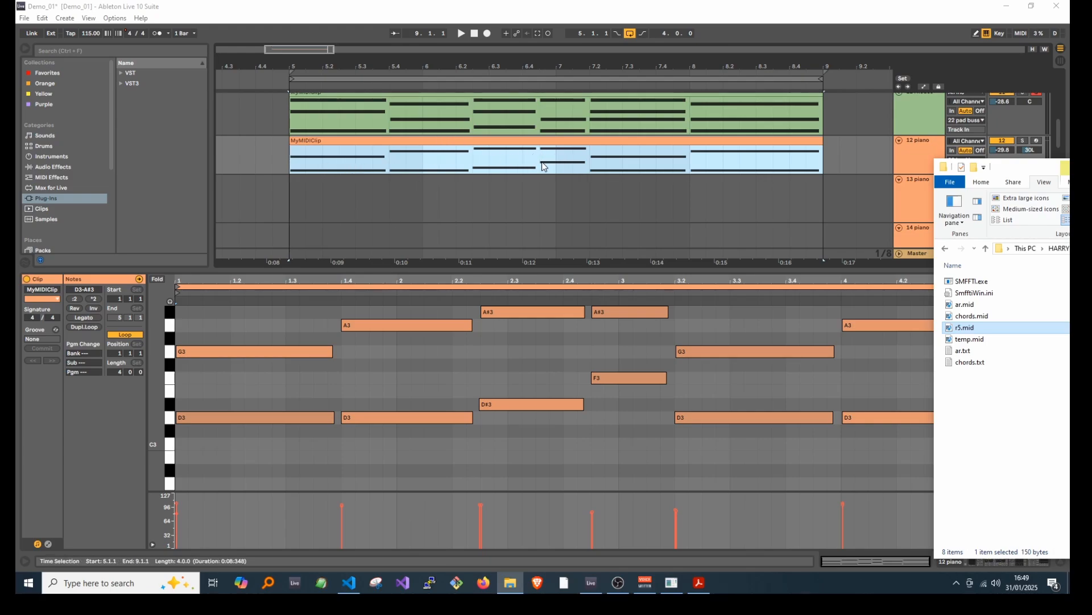
# Play back the sustained two-note r5.mid clip on the 12 piano track together with the rhodes chords
pyautogui.click(487, 141)
pyautogui.press('space')
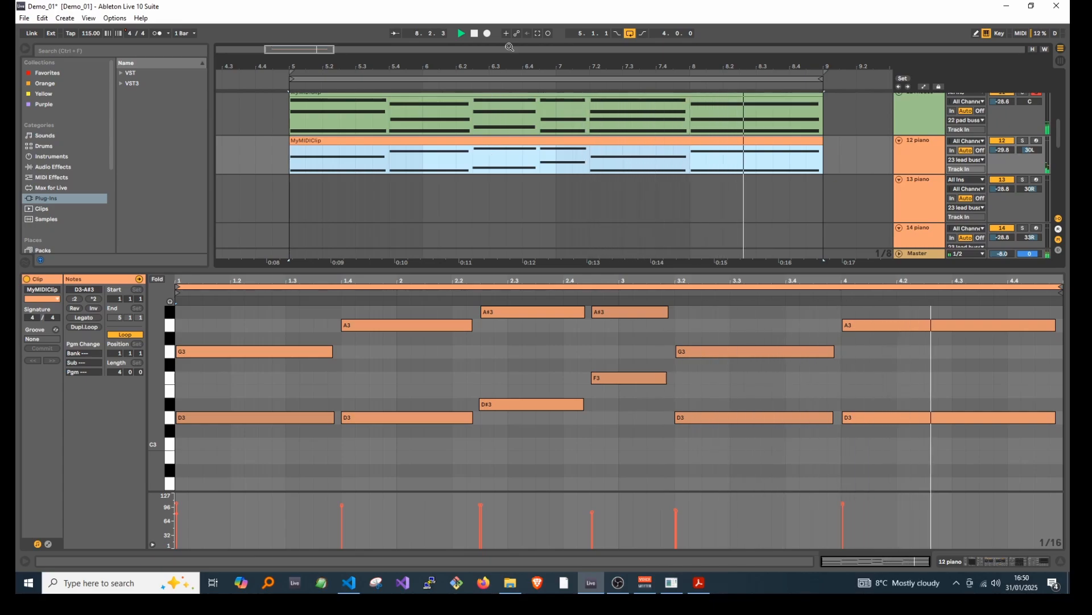
pyautogui.press('space')
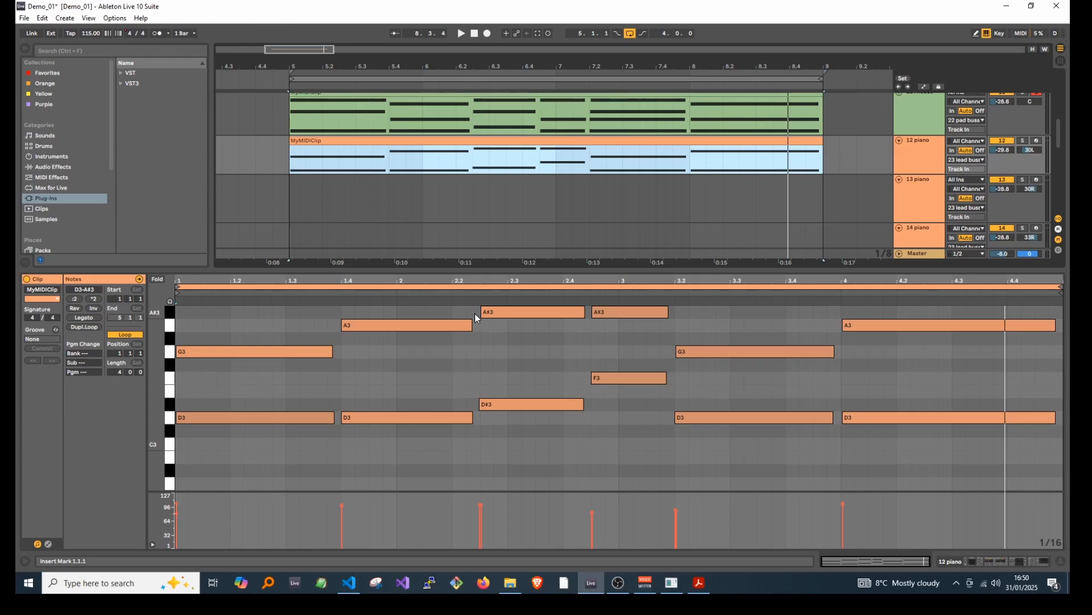
# Generate a new ar.txt rhythm in SMFFTI with "ar", open it, and create r5.mid from it with "midir5"
pyautogui.click(672, 583)
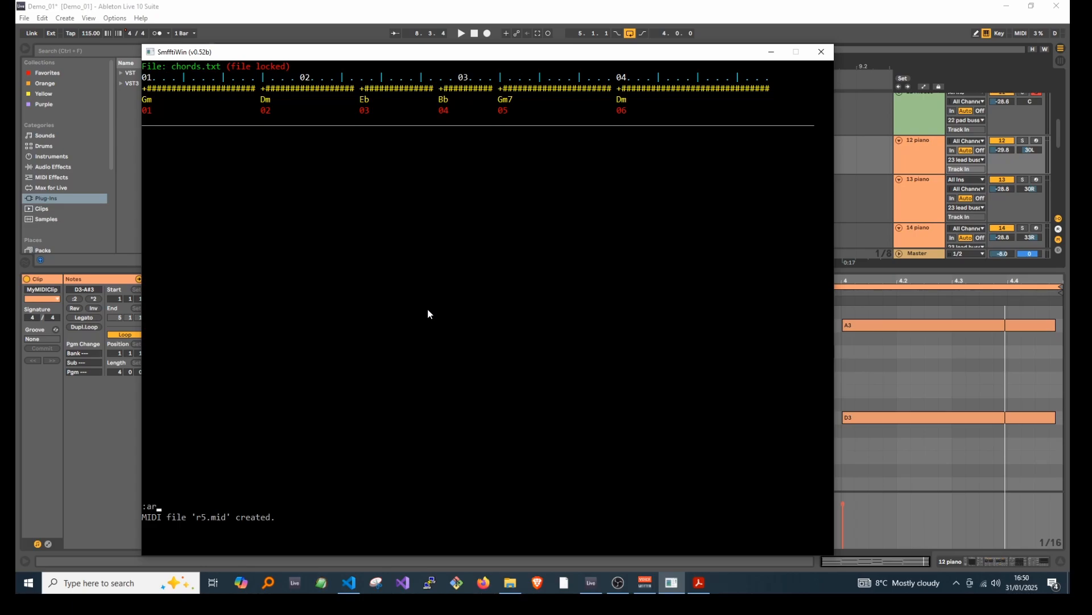
pyautogui.press('Return')
pyautogui.hotkey('alt', 'Tab')
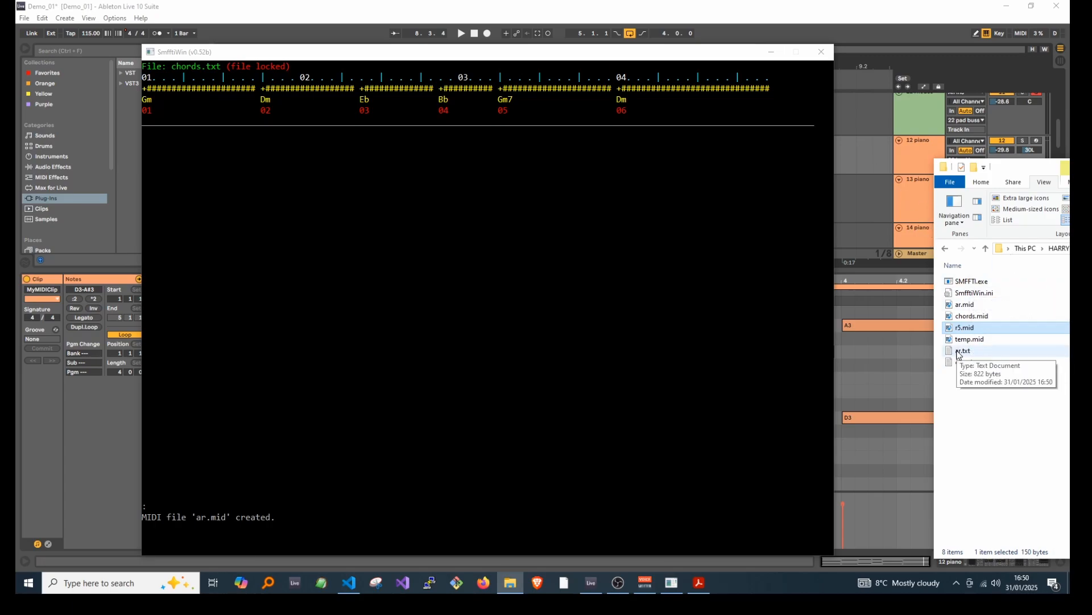
pyautogui.click(563, 53)
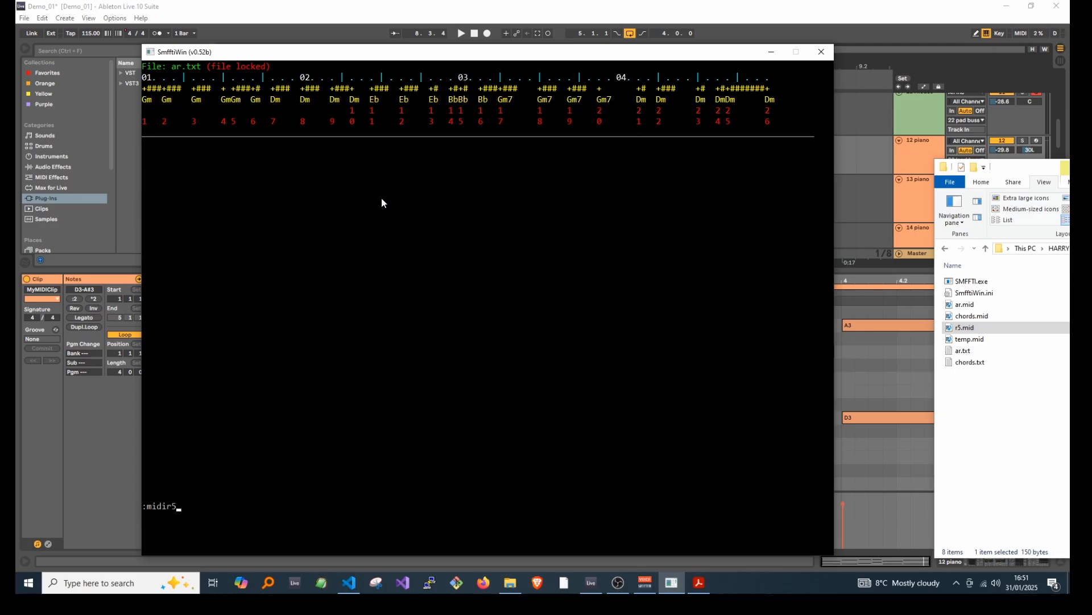
pyautogui.press('Return')
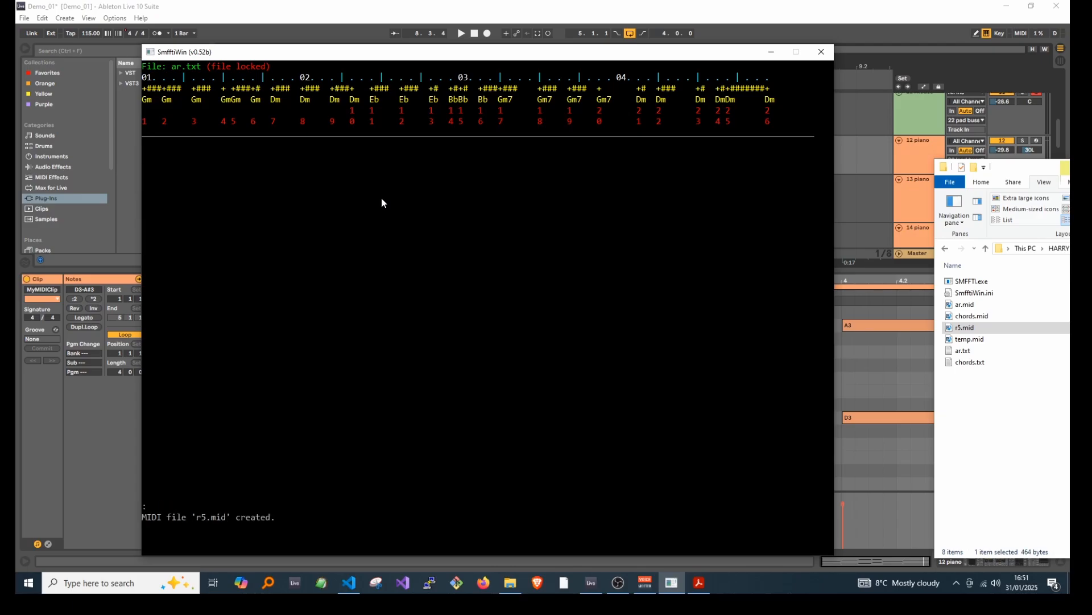
# Place the rhythmic r5.mid on the 12 piano track at bar 5 in Ableton Live and play it back with the rhodes
pyautogui.click(728, 11)
pyautogui.click(1068, 167)
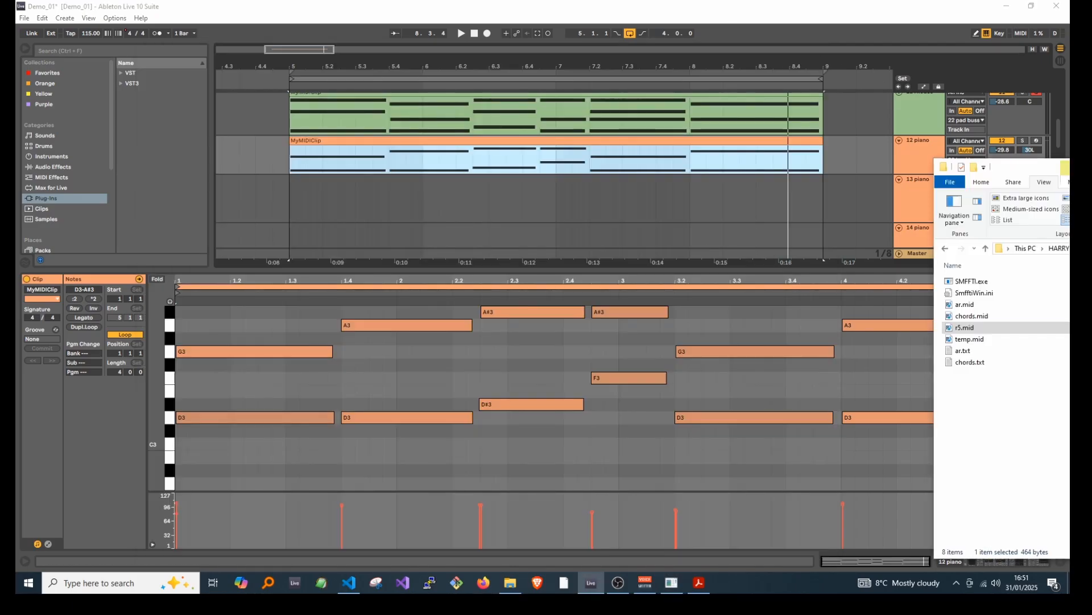
pyautogui.moveTo(965, 327); pyautogui.dragTo(290, 155)
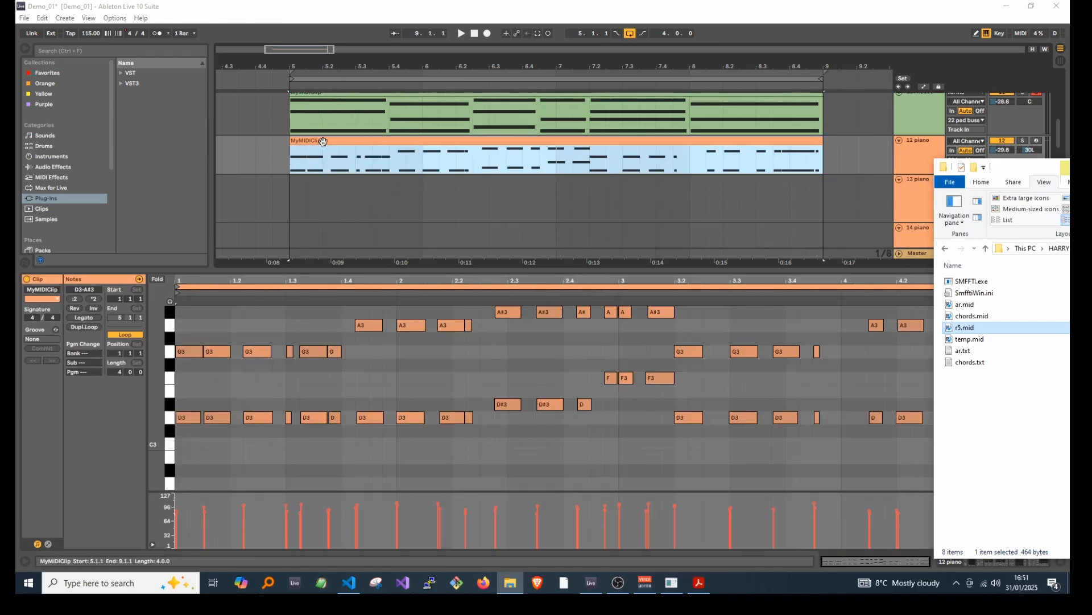
pyautogui.click(322, 141)
pyautogui.press('space')
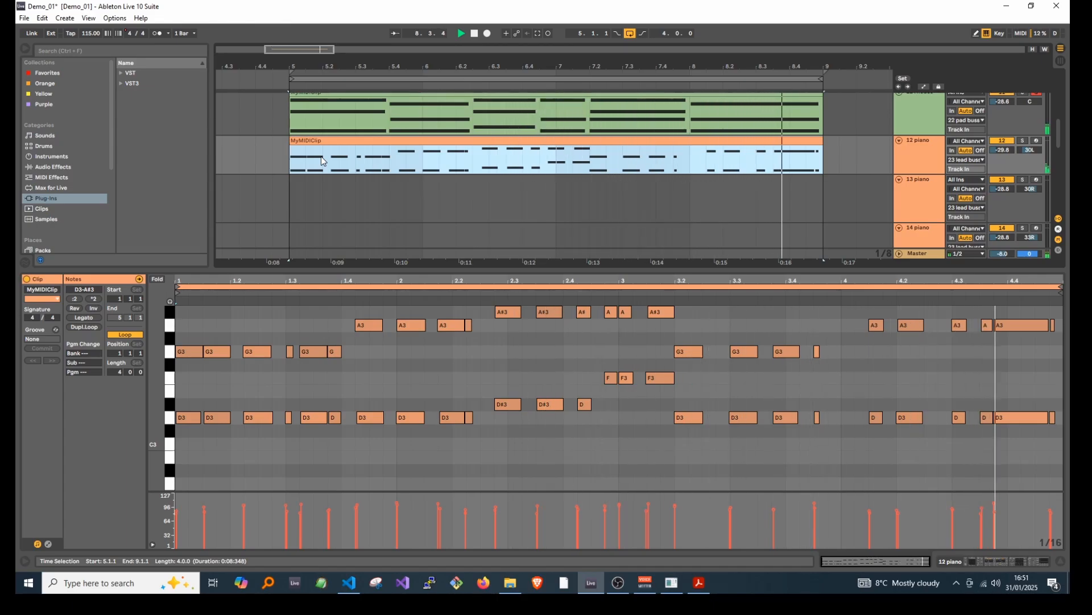
pyautogui.press('space')
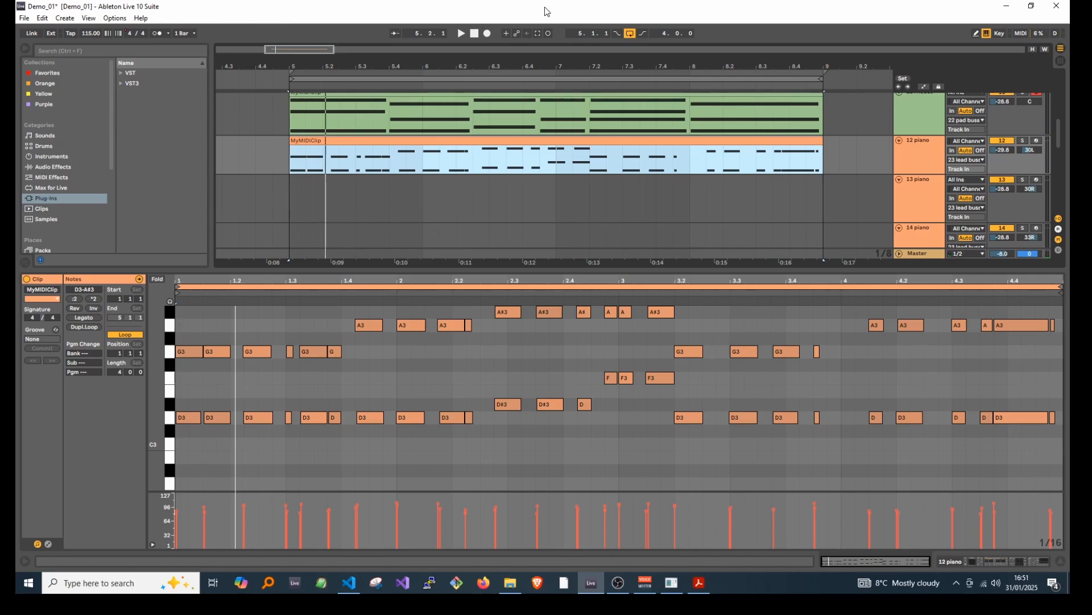
pyautogui.press('space')
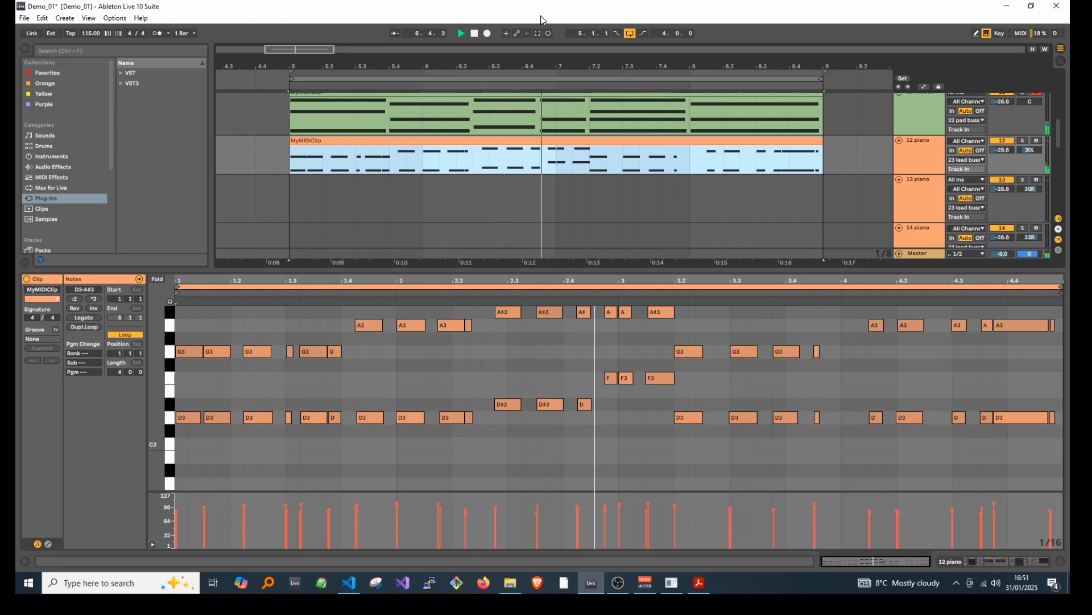
# Lower all A#3, A3 and G3 notes in the 12 piano clip by one octave, checking the changes during playback
pyautogui.press('space')
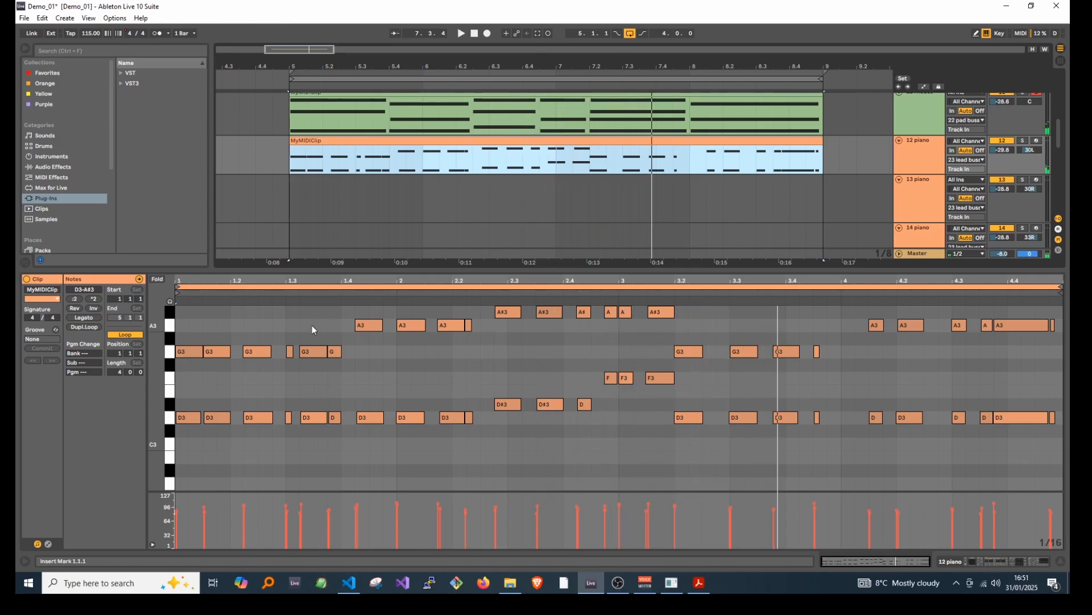
pyautogui.click(179, 308)
pyautogui.hotkey('shift', 'Down')
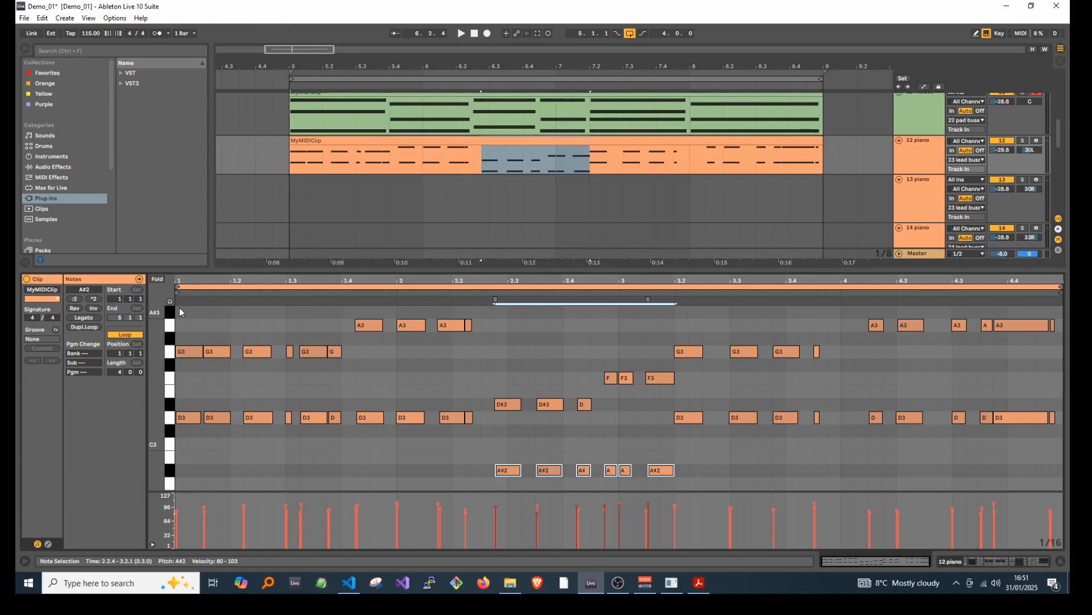
pyautogui.press('space')
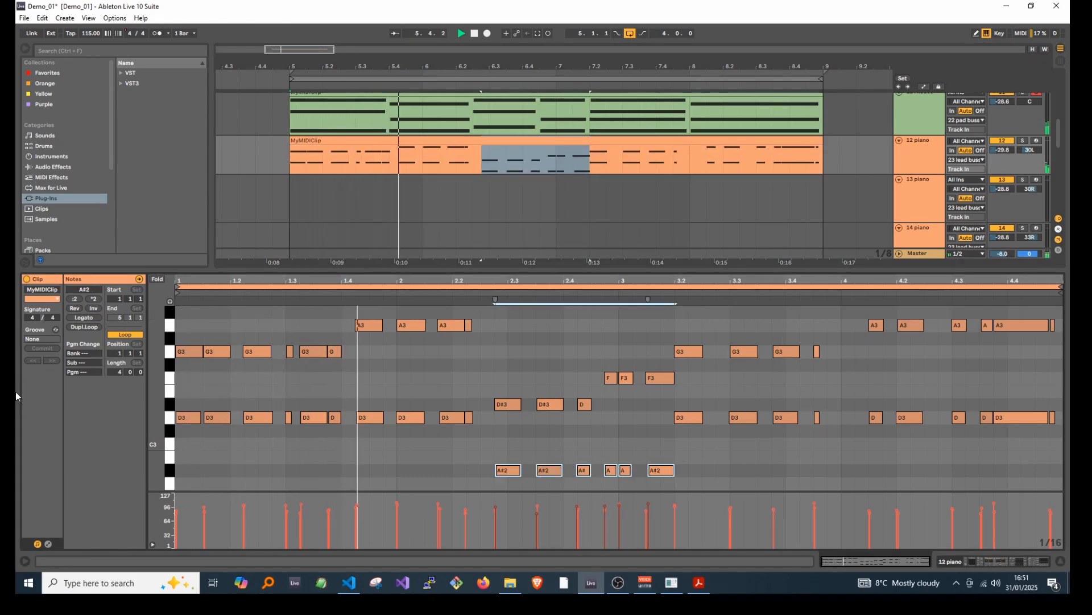
pyautogui.click(178, 326)
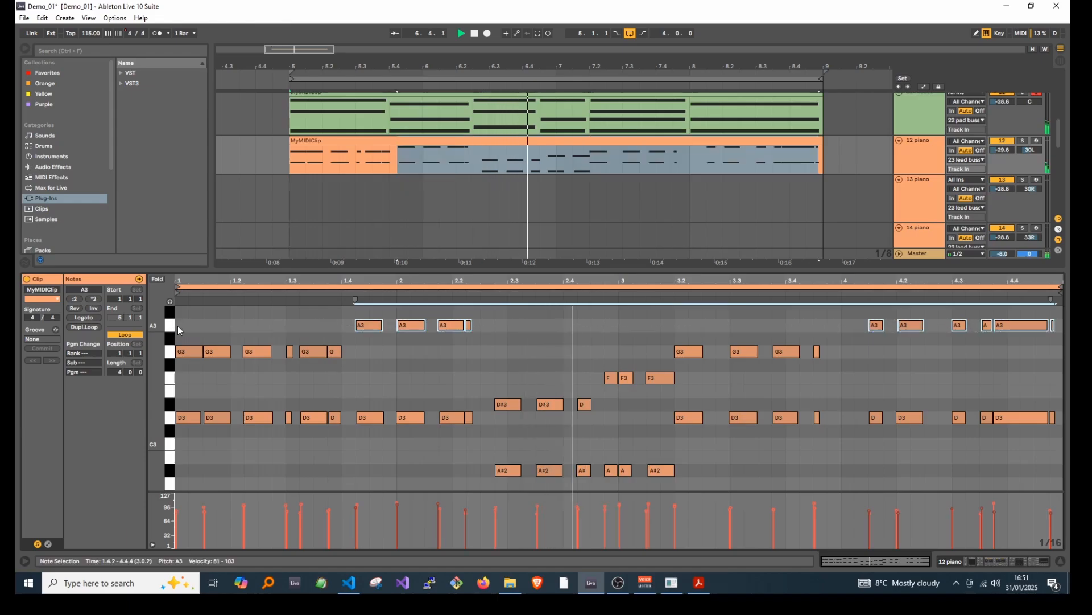
pyautogui.hotkey('shift', 'Down')
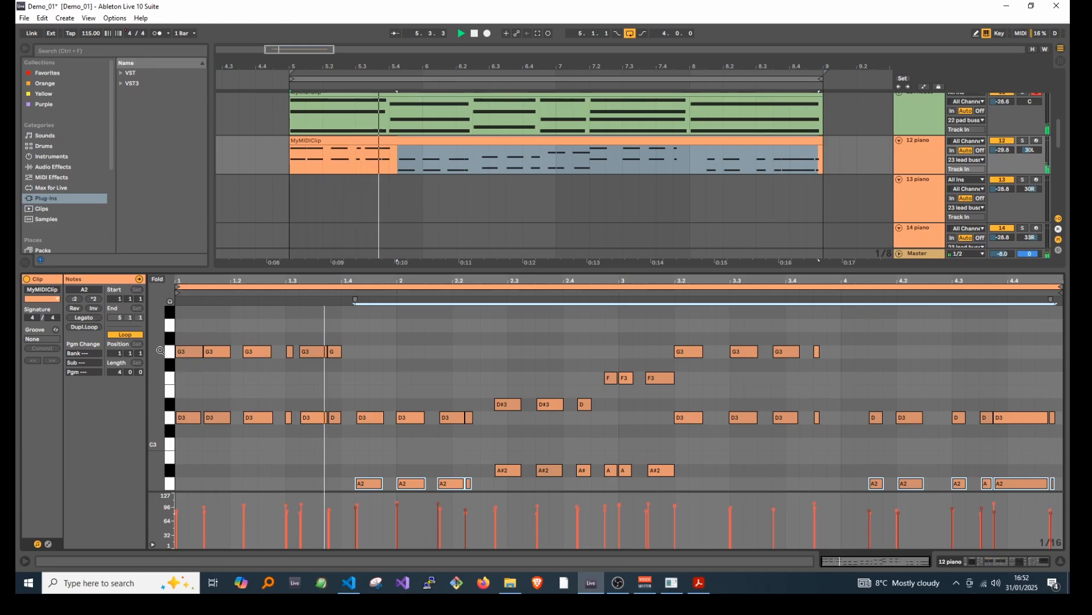
pyautogui.click(170, 353)
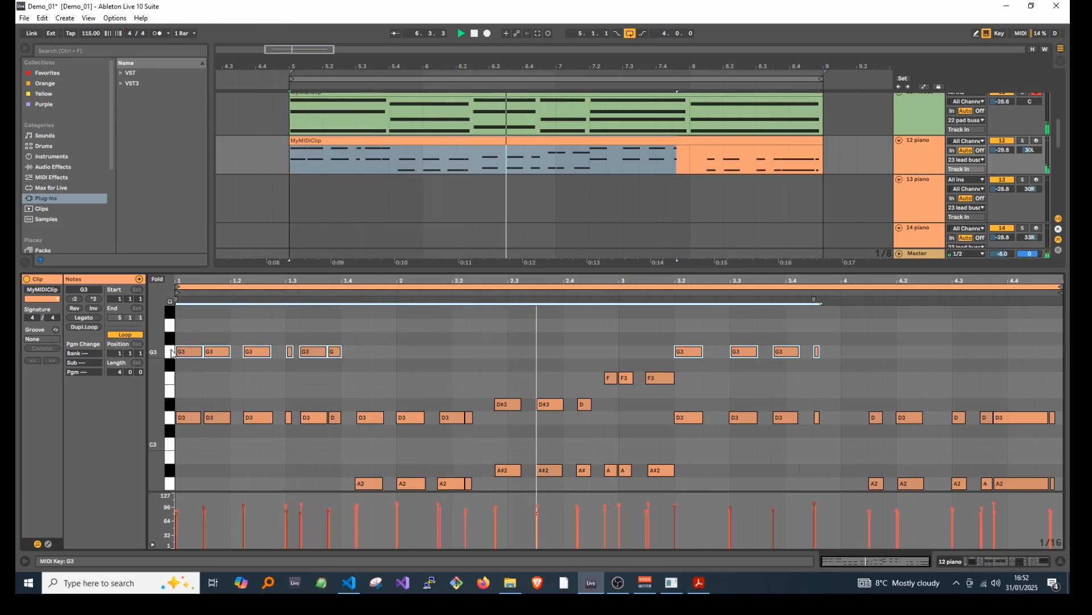
pyautogui.hotkey('shift', 'Down')
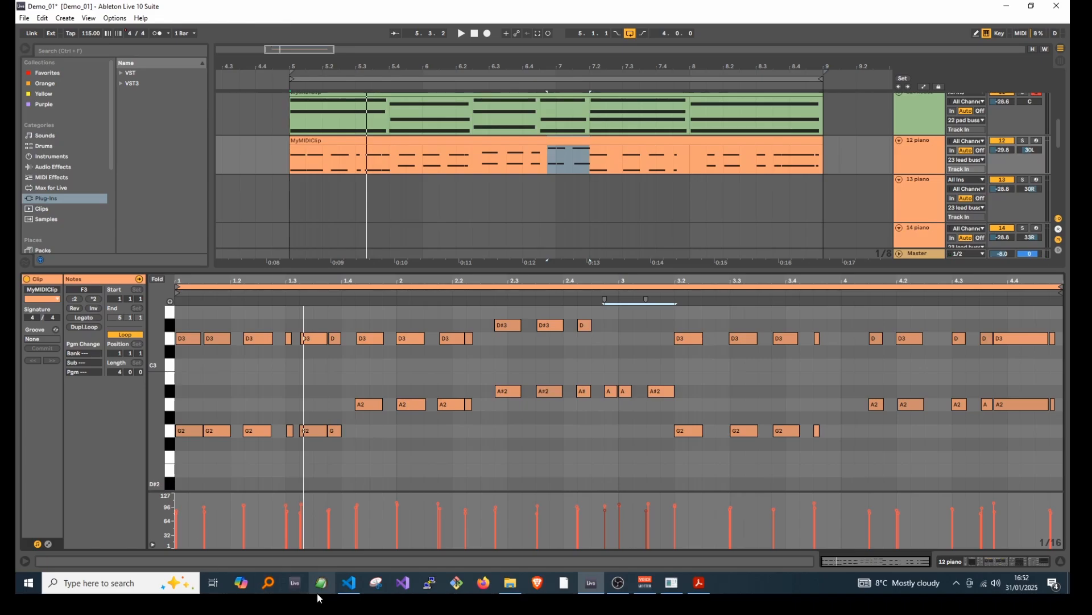
# Switch to SMFFTI, reopen chords.txt with "cf chords.txt", and generate an auto-melody MIDI file with the command "am"
pyautogui.click(681, 589)
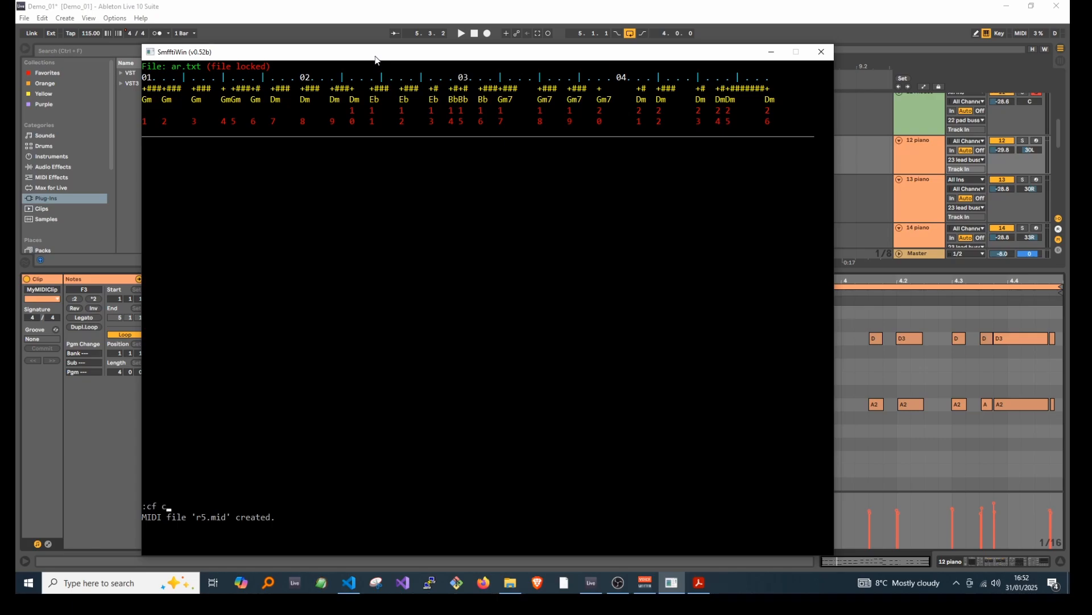
pyautogui.write(':cf chords.txt')
pyautogui.press('Return')
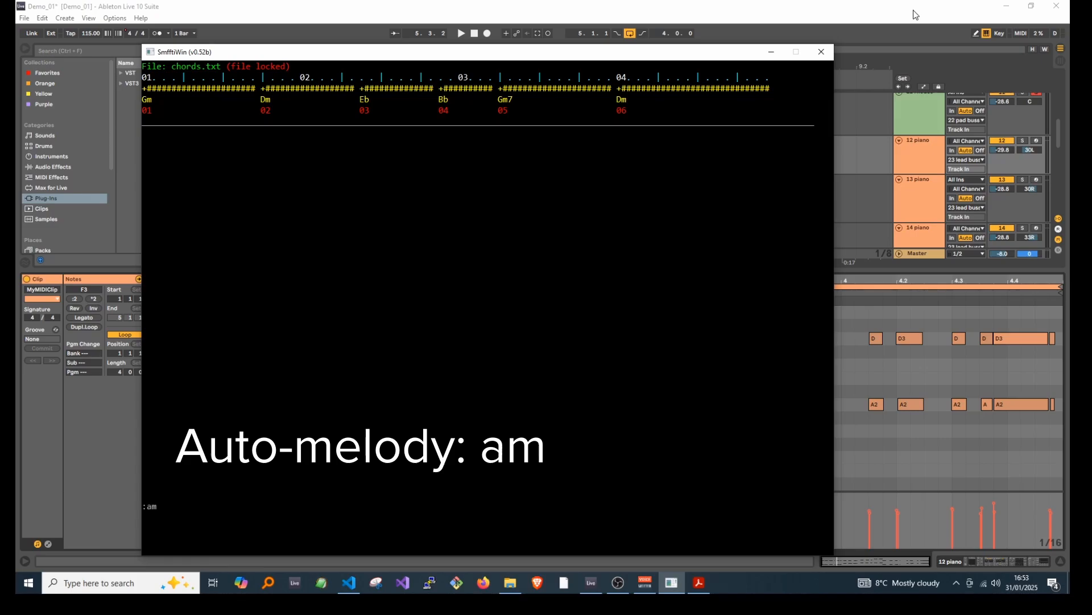
pyautogui.press('Return')
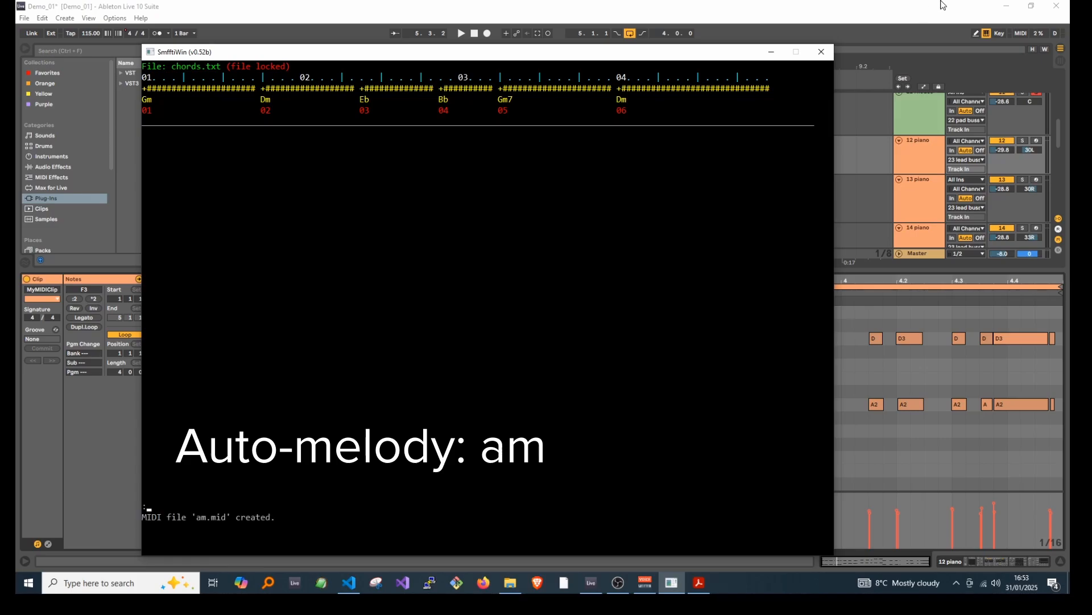
# Place am.mid on the 13 piano track at bar 5 in Ableton Live and compare it with the 12 piano clip
pyautogui.click(902, 19)
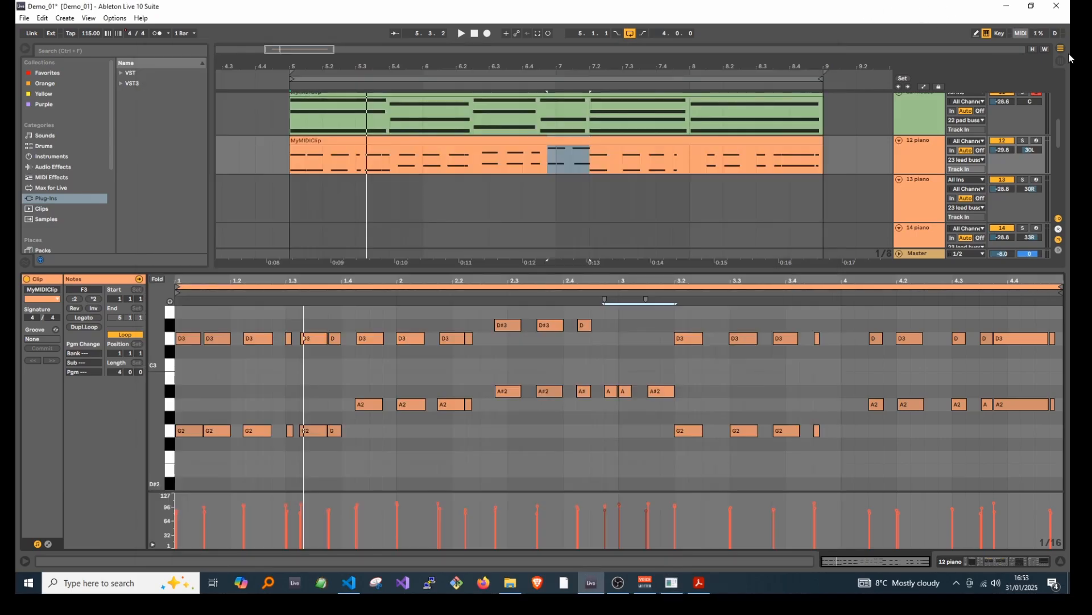
pyautogui.click(1068, 170)
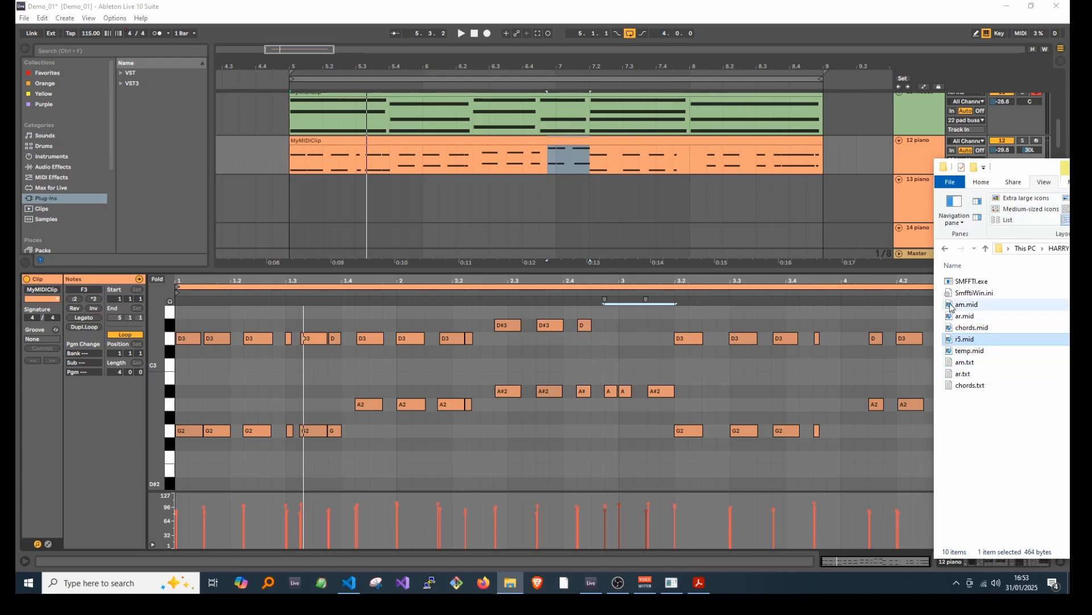
pyautogui.moveTo(966, 304); pyautogui.dragTo(289, 206)
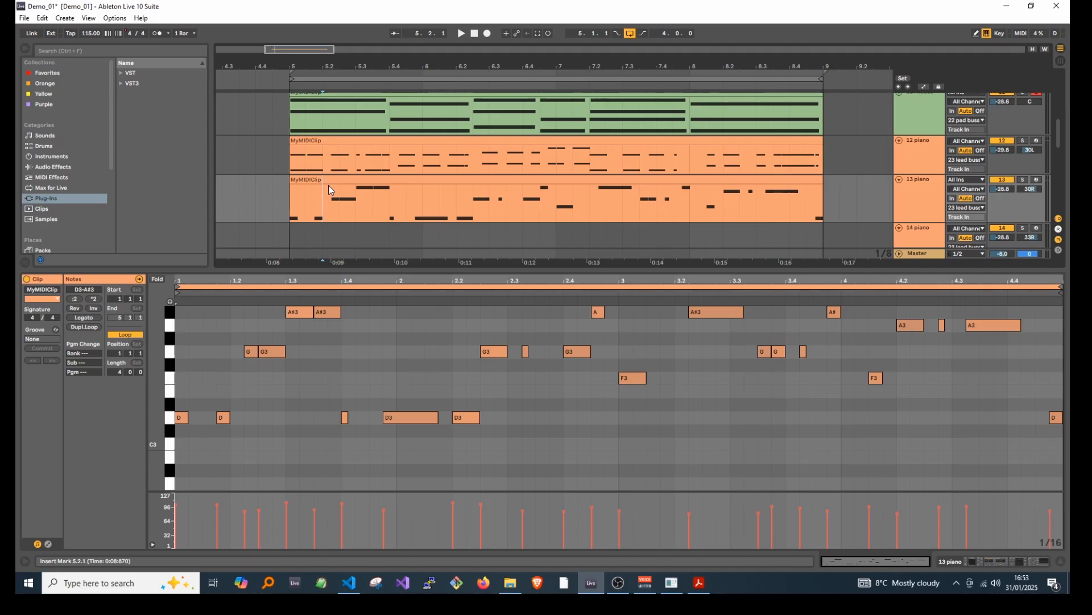
pyautogui.click(334, 181)
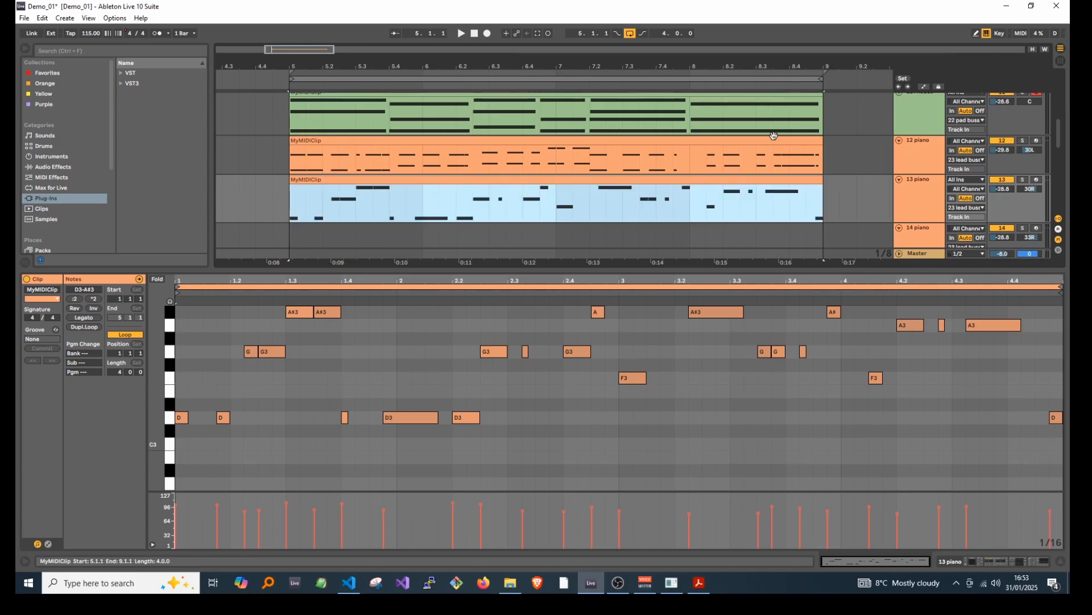
pyautogui.click(683, 141)
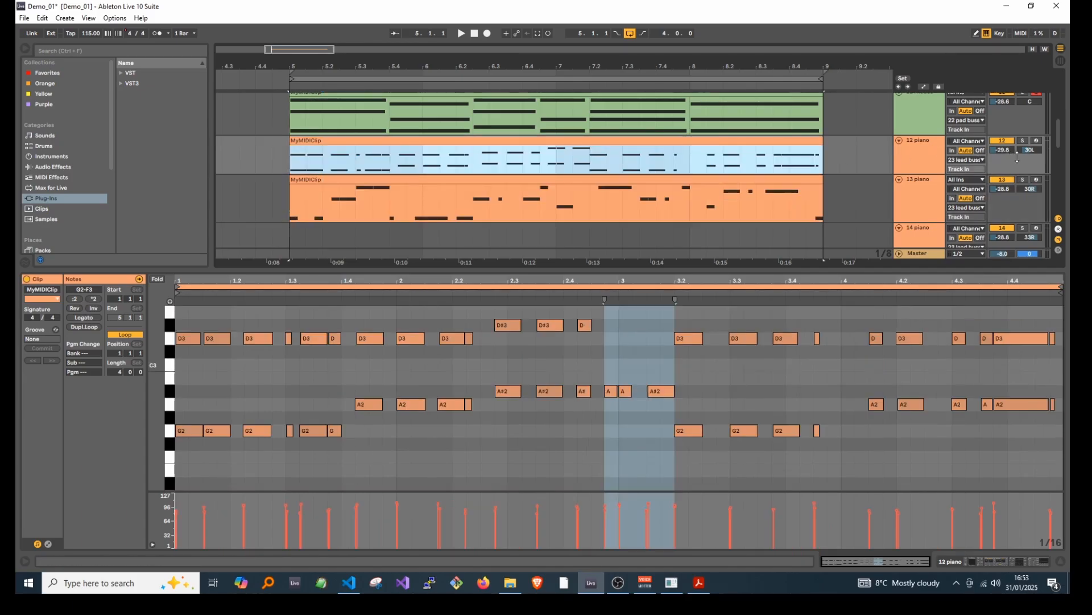
pyautogui.click(616, 191)
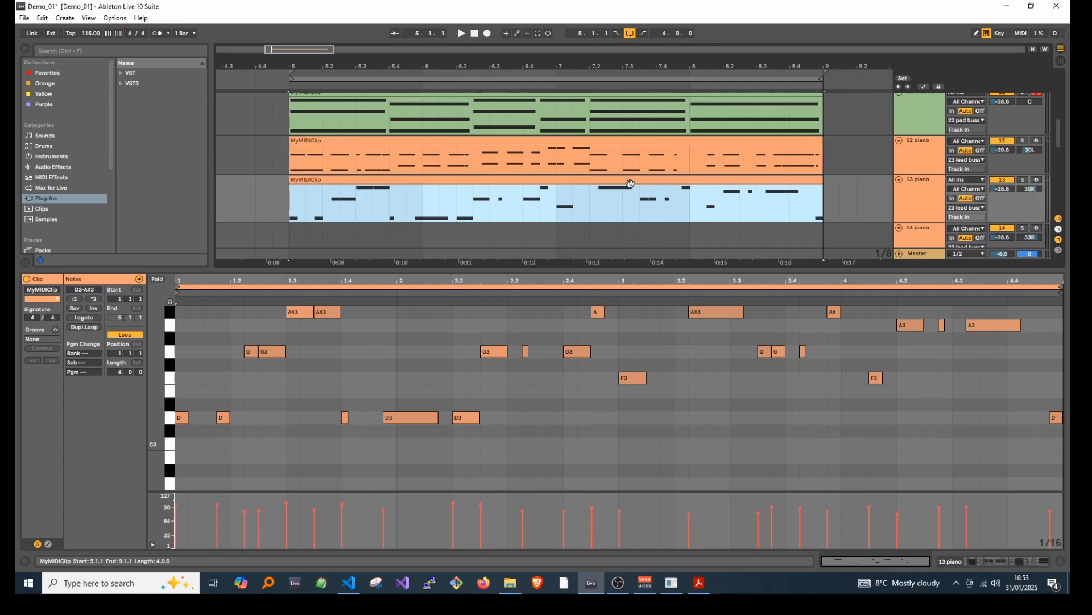
# Mute the 12 piano track and play back the 13 piano melody together with the rhodes chords
pyautogui.click(1003, 141)
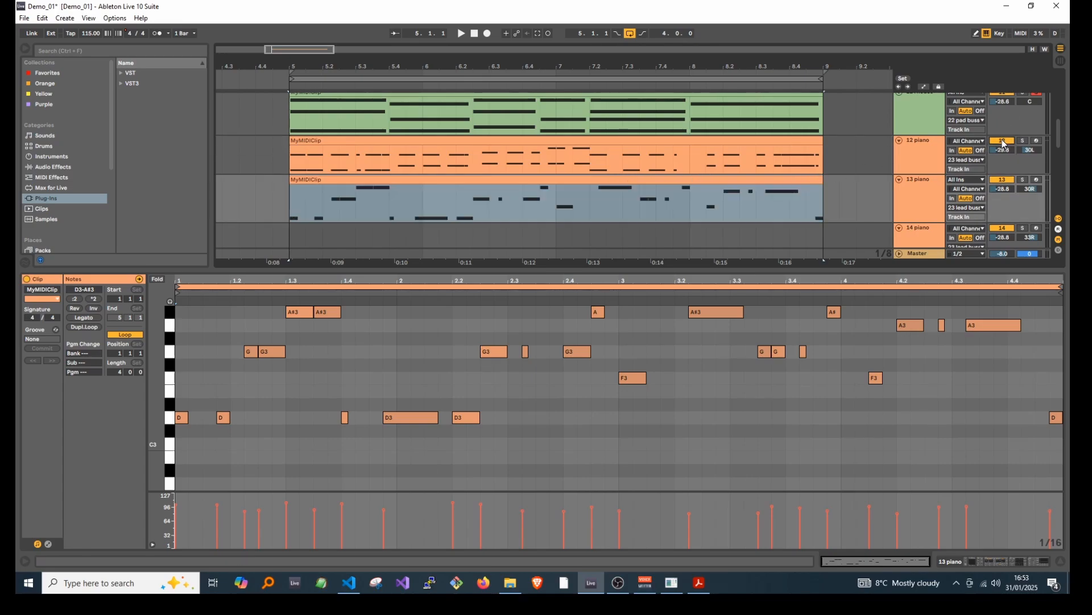
pyautogui.press('space')
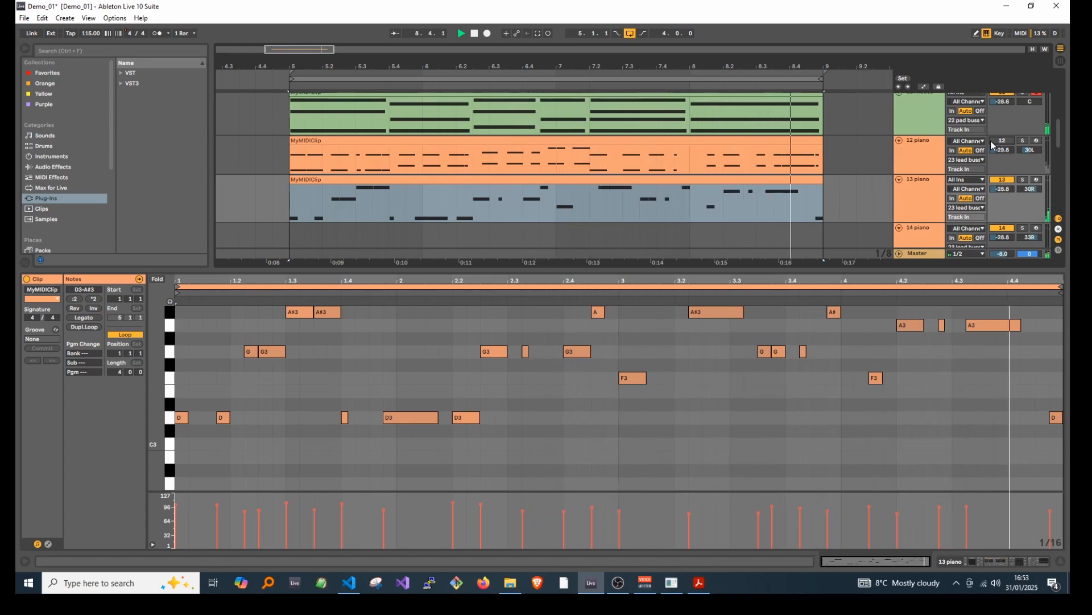
pyautogui.click(734, 177)
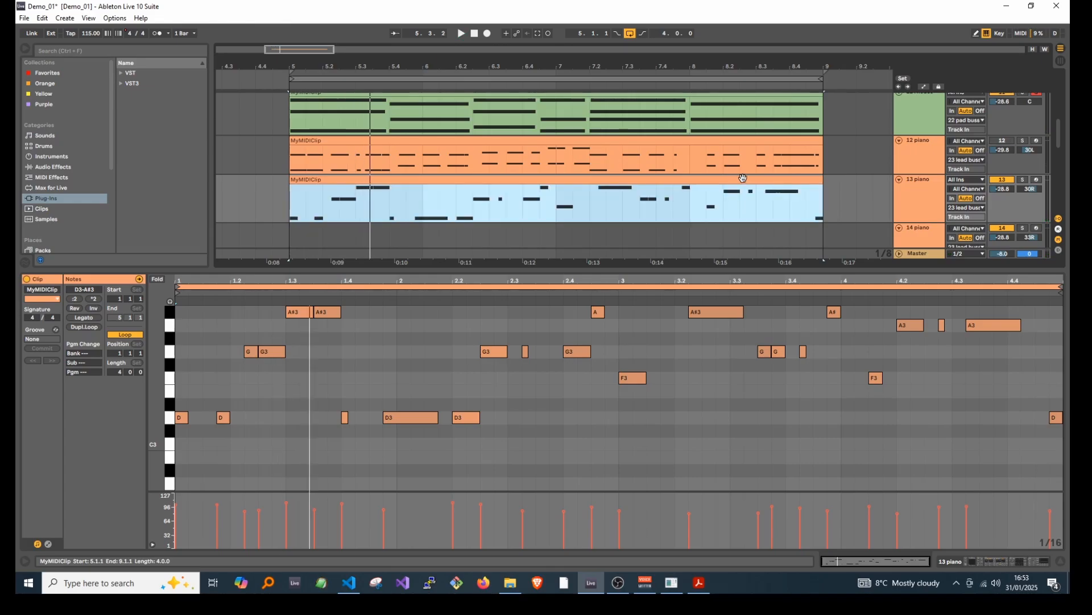
# Generate another am.mid melody from chords.txt in SMFFTI and place it on the 14 piano track at bar 5 in Ableton Live
pyautogui.hotkey('alt', 'Tab')
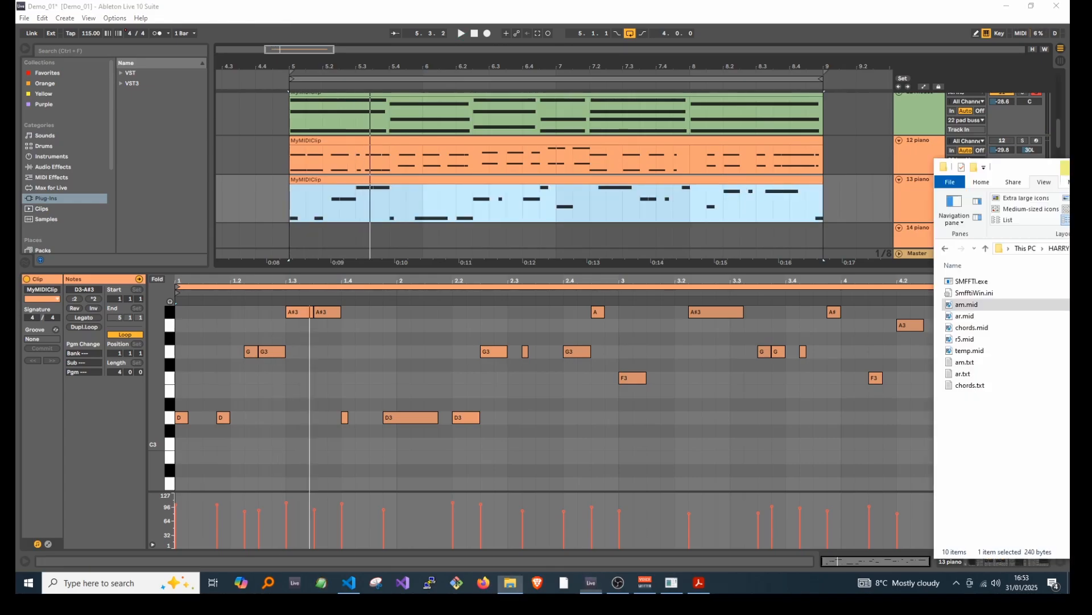
pyautogui.click(668, 592)
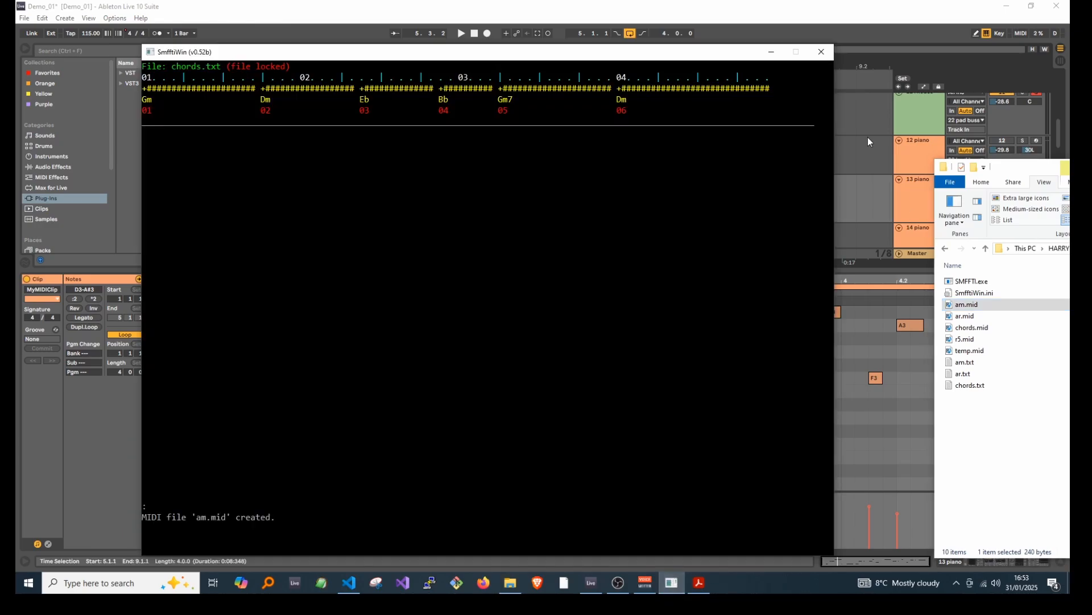
pyautogui.click(852, 8)
pyautogui.scroll(-2, 851, 180)
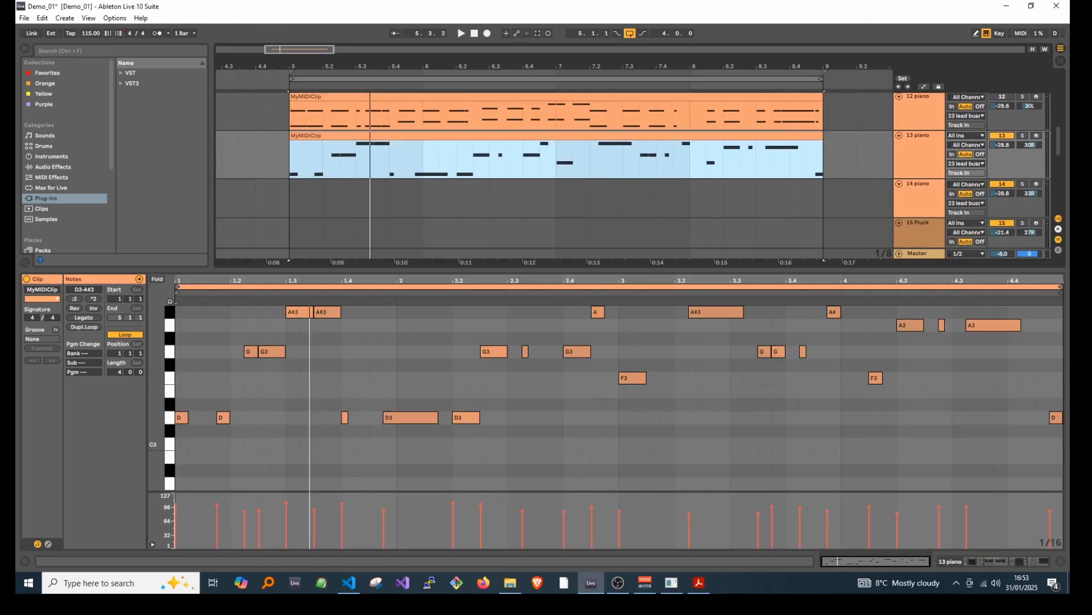
pyautogui.hotkey('alt', 'Tab')
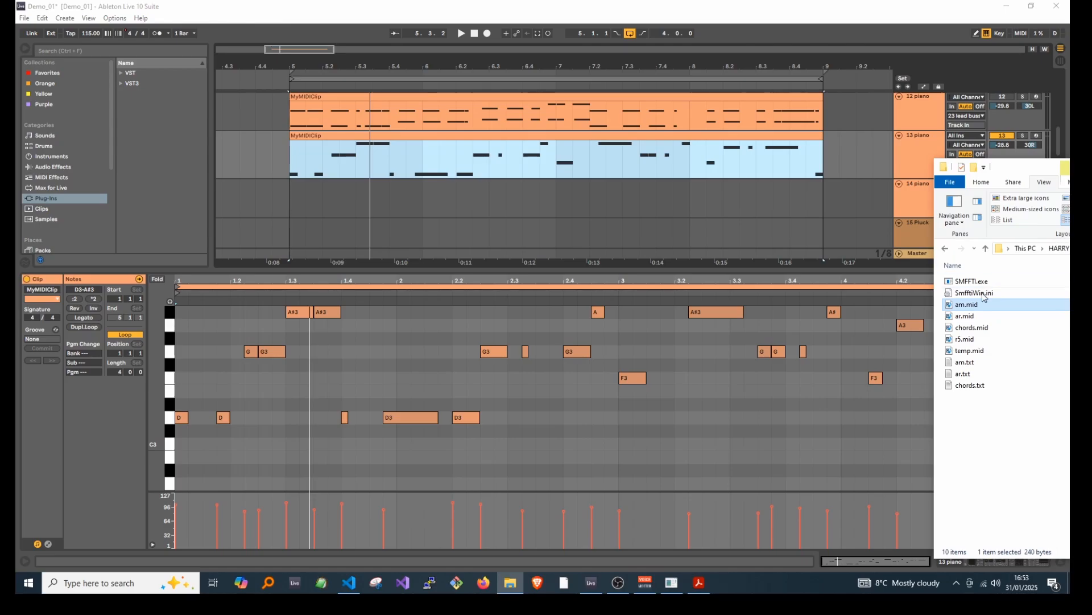
pyautogui.moveTo(253, 258); pyautogui.dragTo(293, 195)
pyautogui.click(298, 186)
# Play both melody clips with the rhodes, unmute the 12 piano track during playback, and enlarge the arrangement area
pyautogui.press('space')
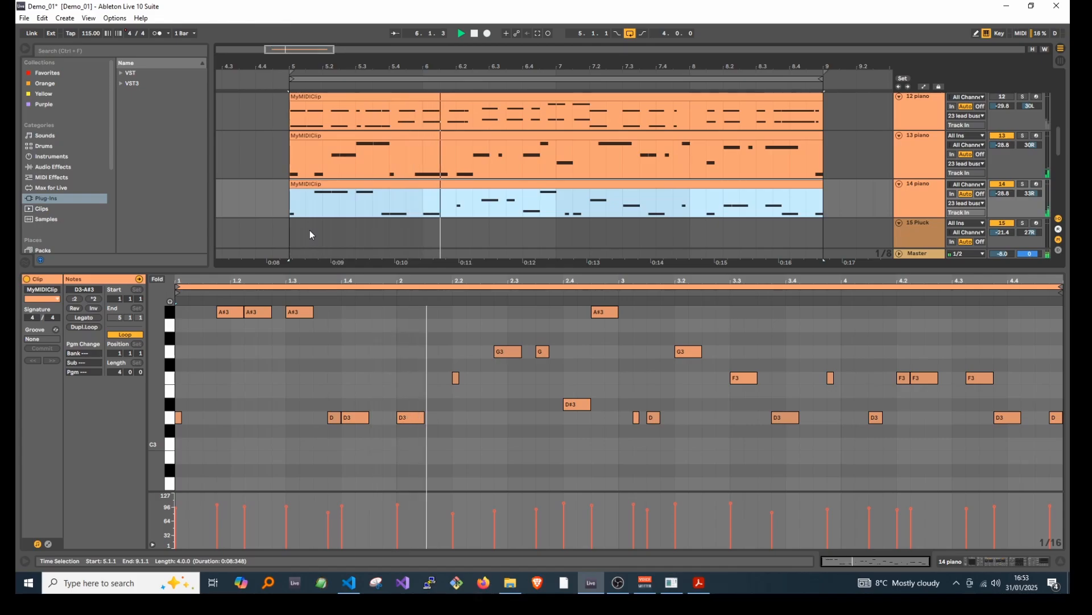
pyautogui.scroll(1, 441, 227)
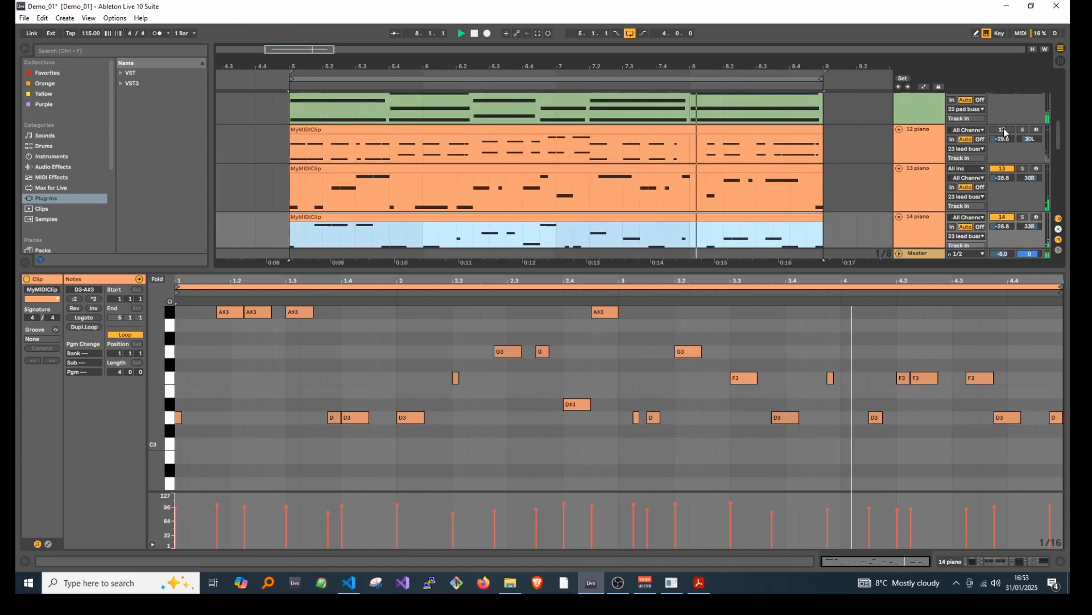
pyautogui.click(1003, 130)
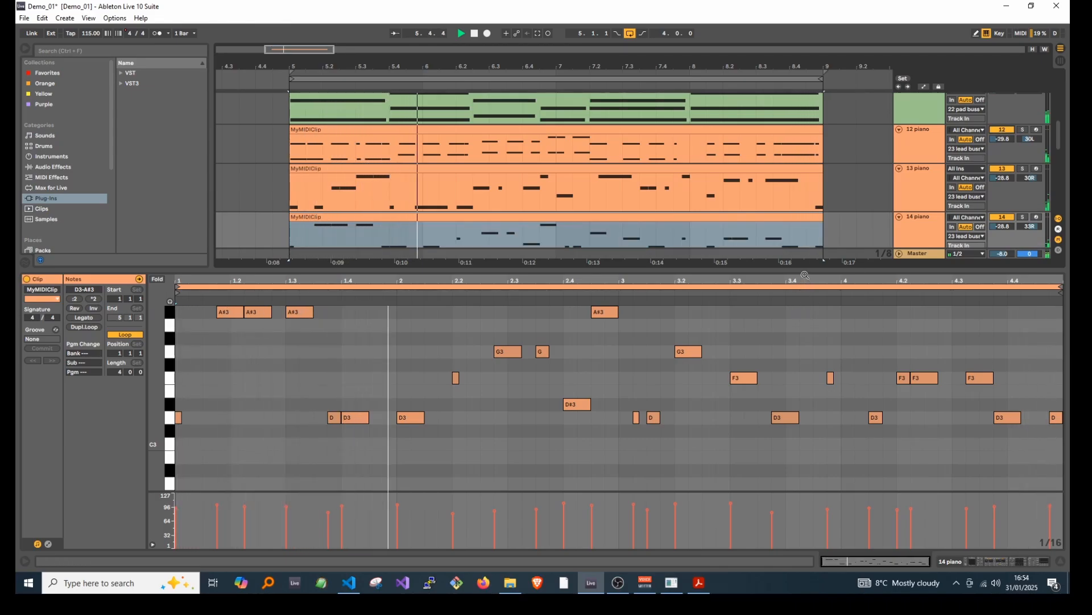
pyautogui.moveTo(808, 270); pyautogui.dragTo(814, 313)
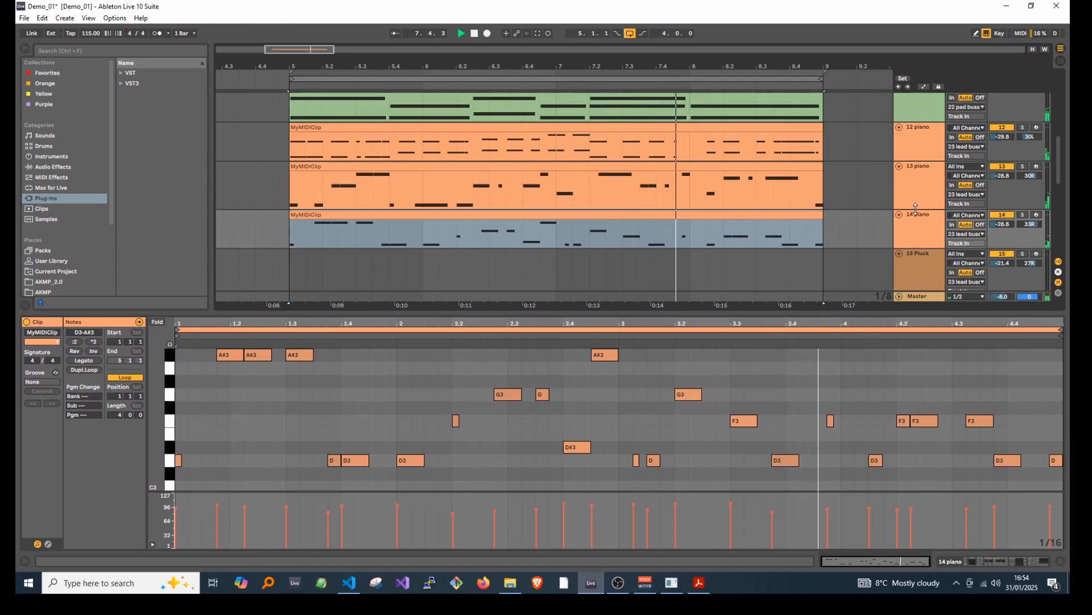
# Deactivate the 14 piano clip and lower the 12 piano track volume to -30.4 while auditioning the remaining parts
pyautogui.click(814, 211)
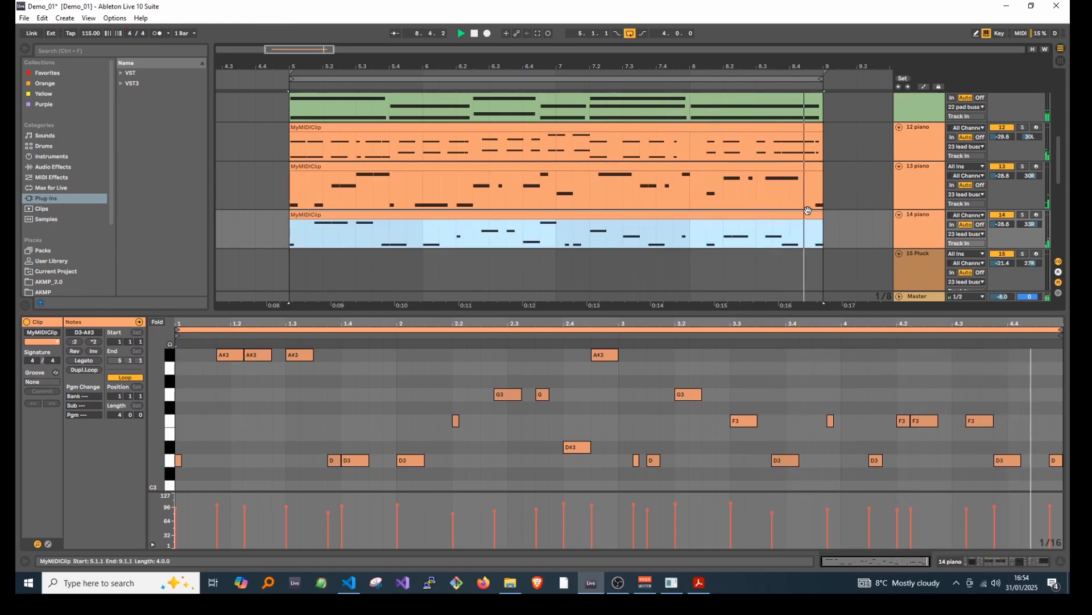
pyautogui.press('0')
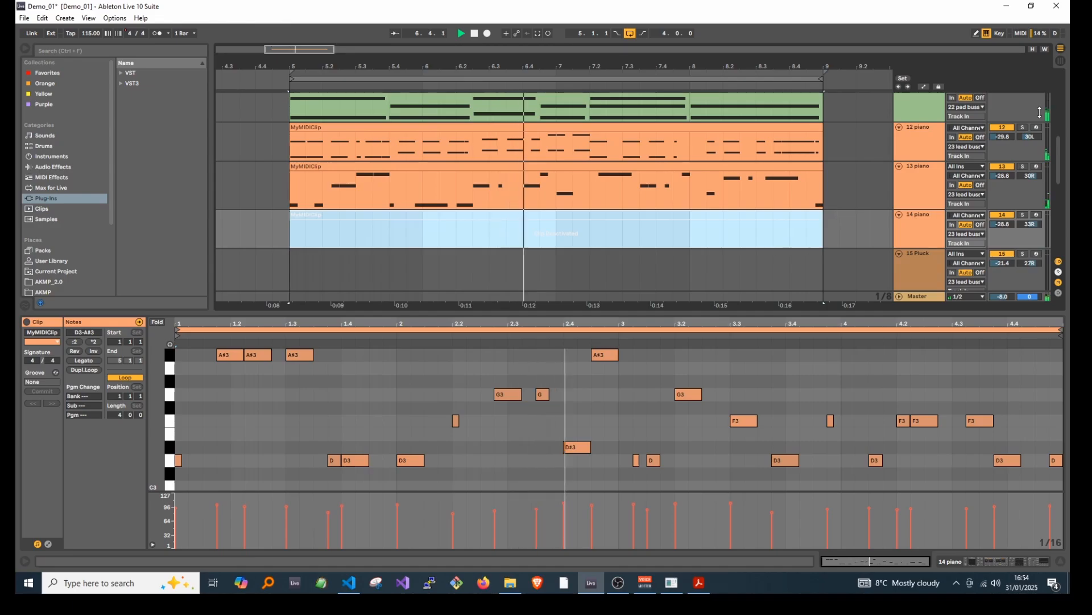
pyautogui.moveTo(1002, 137); pyautogui.dragTo(1003, 140)
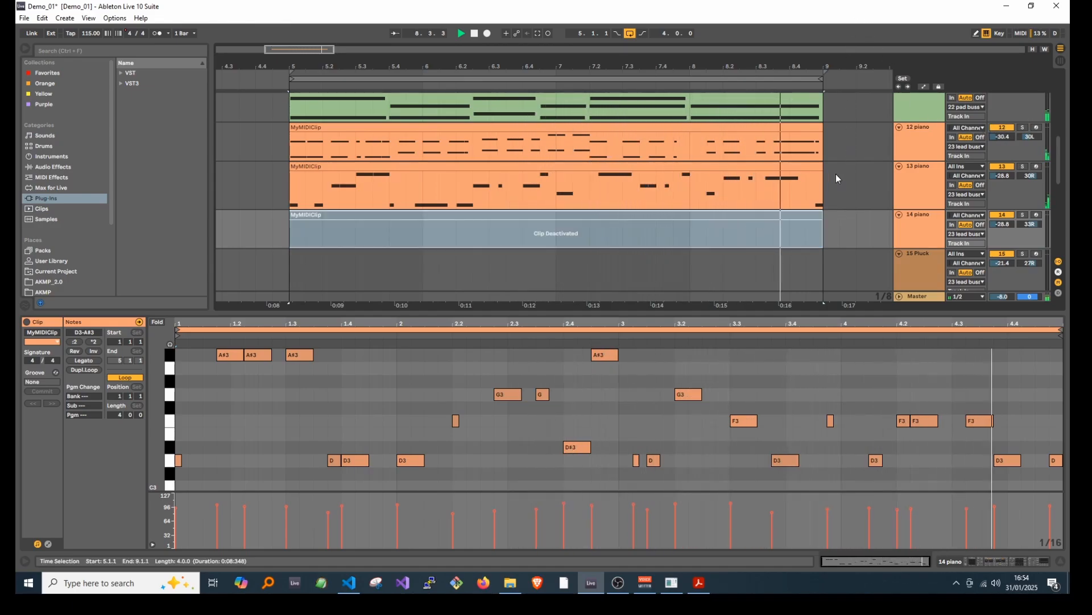
pyautogui.click(781, 213)
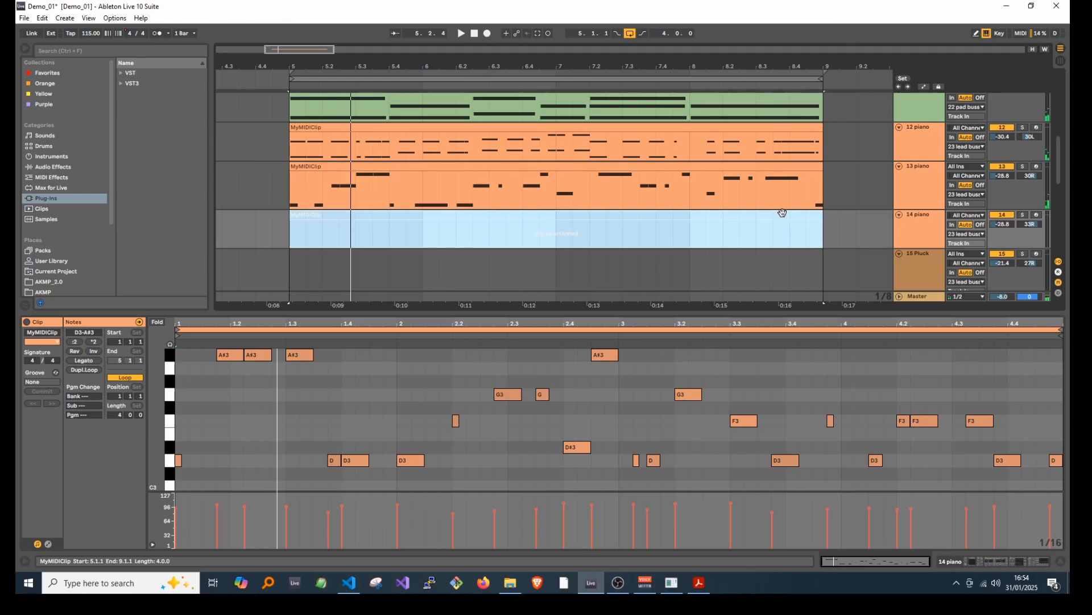
# Switch to SMFFTI and generate an auto-rhythm bassline from chords.txt with the arb command, saved as bass1.mid
pyautogui.scroll(-1, 835, 298)
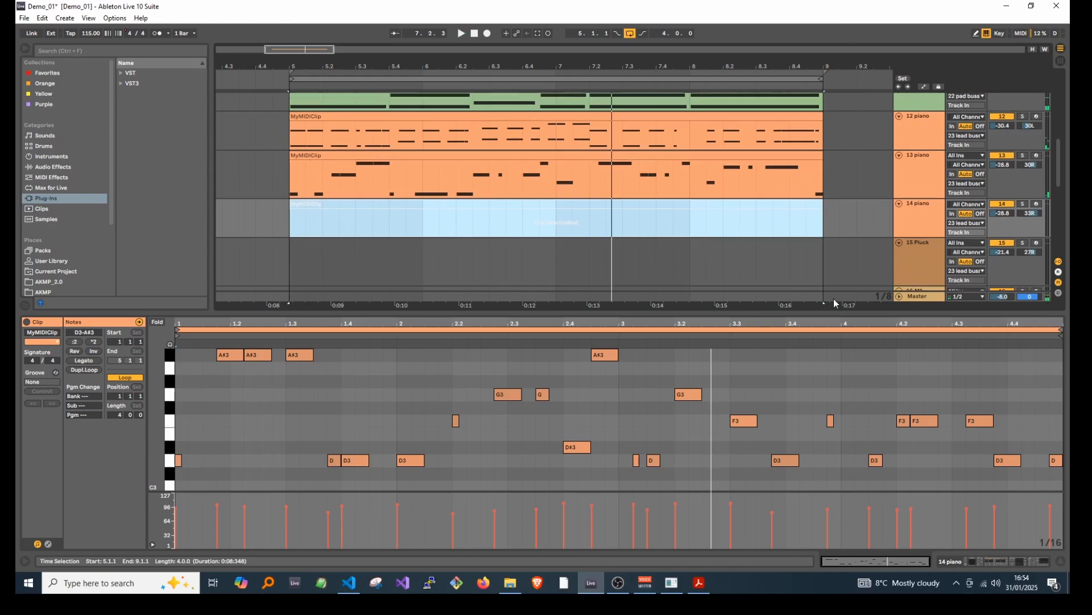
pyautogui.scroll(5, 845, 247)
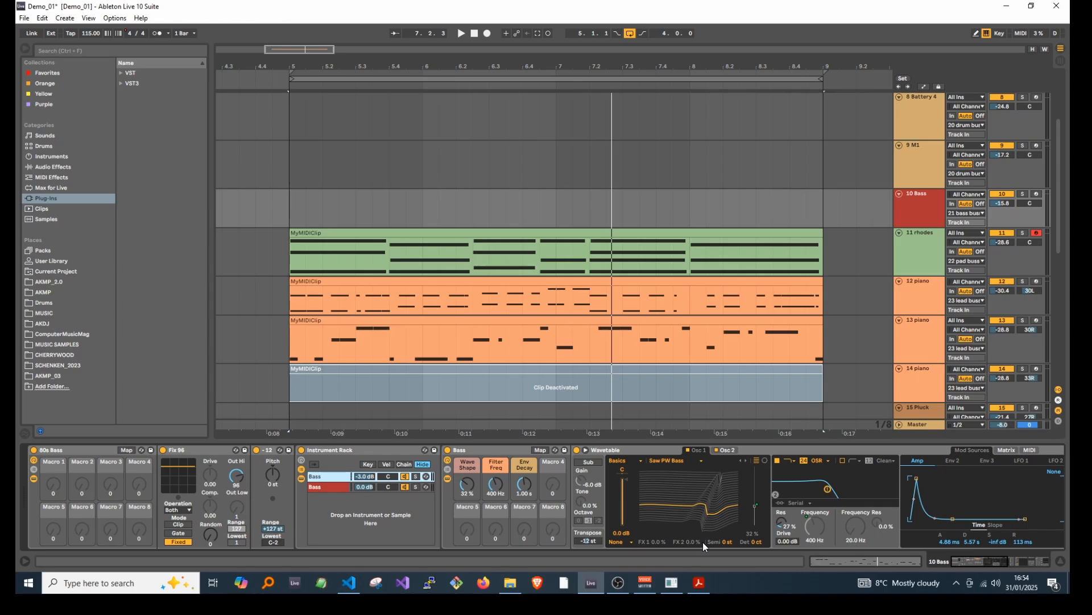
pyautogui.click(677, 584)
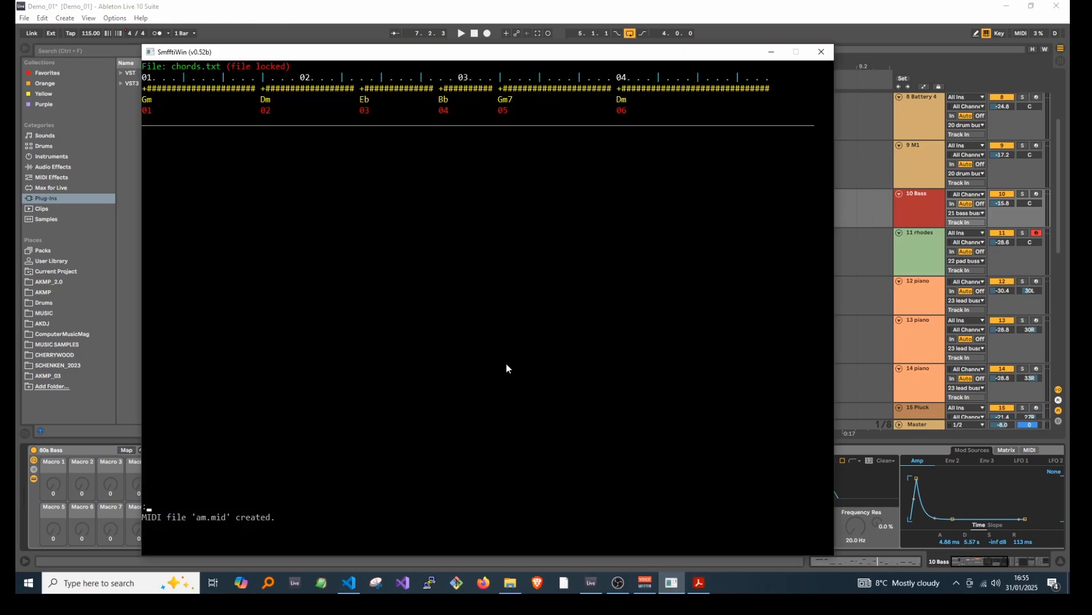
pyautogui.write('a')
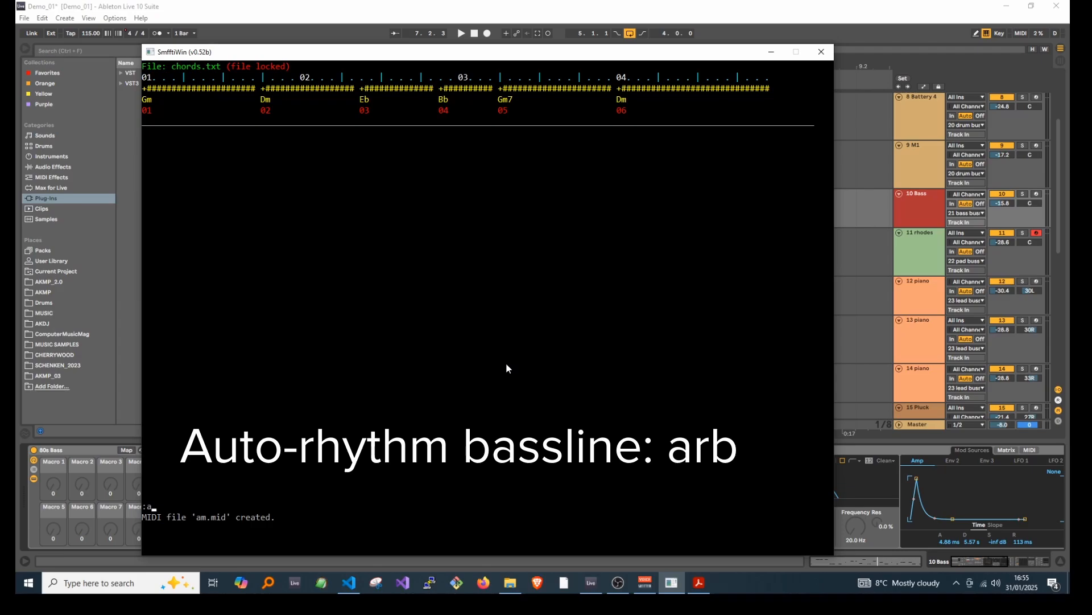
pyautogui.write('rb b')
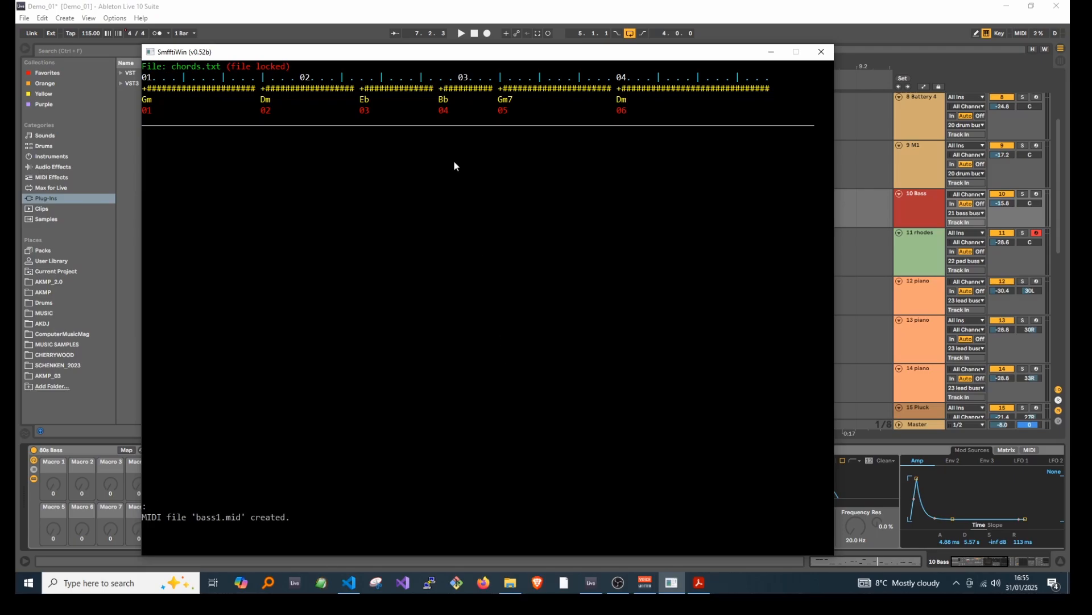
# Place bass1.mid on the 10 Bass track at bar 5 in Ableton Live and play it with the other parts
pyautogui.click(475, 5)
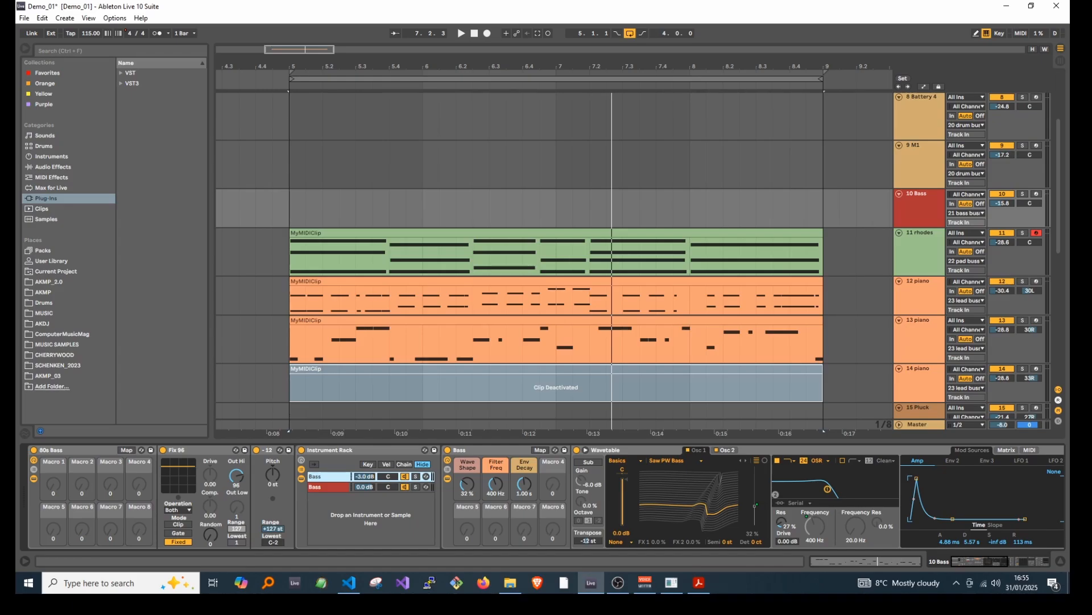
pyautogui.hotkey('alt', 'Tab')
pyautogui.moveTo(960, 328); pyautogui.dragTo(291, 205)
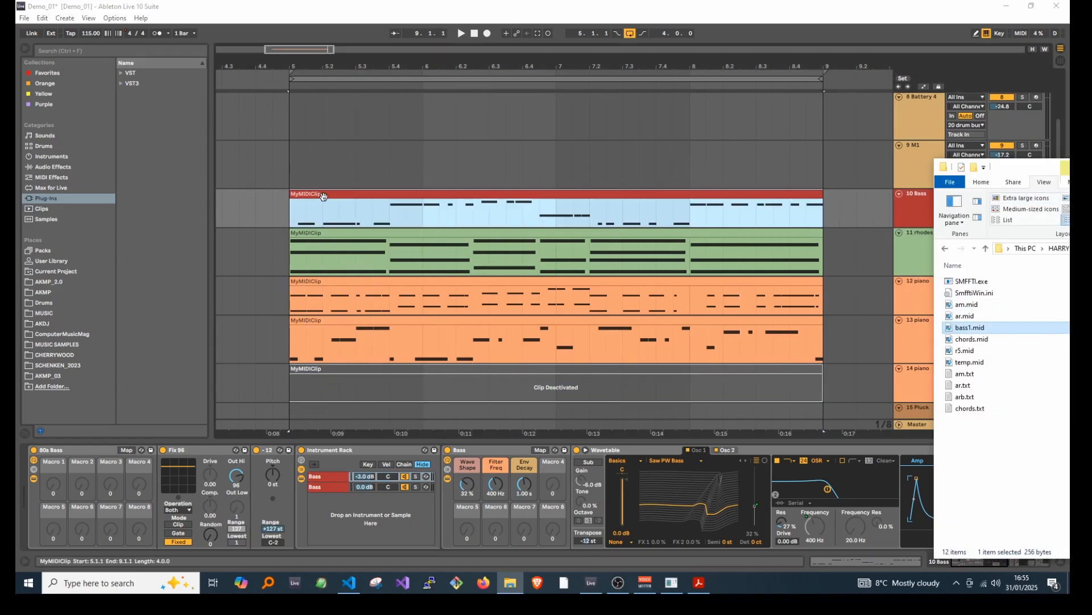
pyautogui.click(335, 205)
pyautogui.press('space')
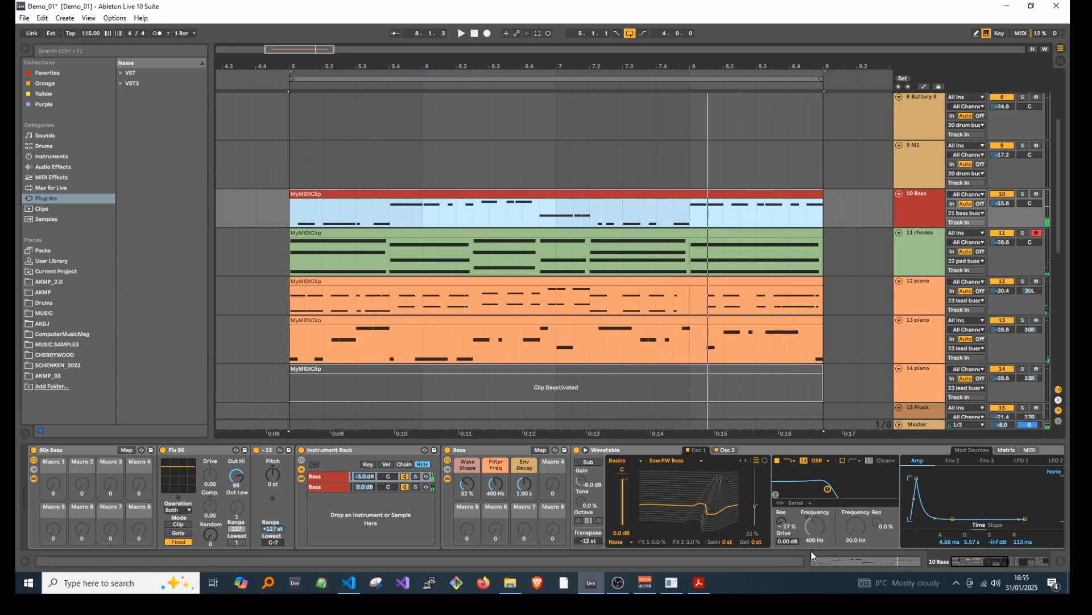
# Mute the 12 piano and 13 piano tracks and play the bassline with the rhodes chords
pyautogui.hotkey('shift', 'Tab')
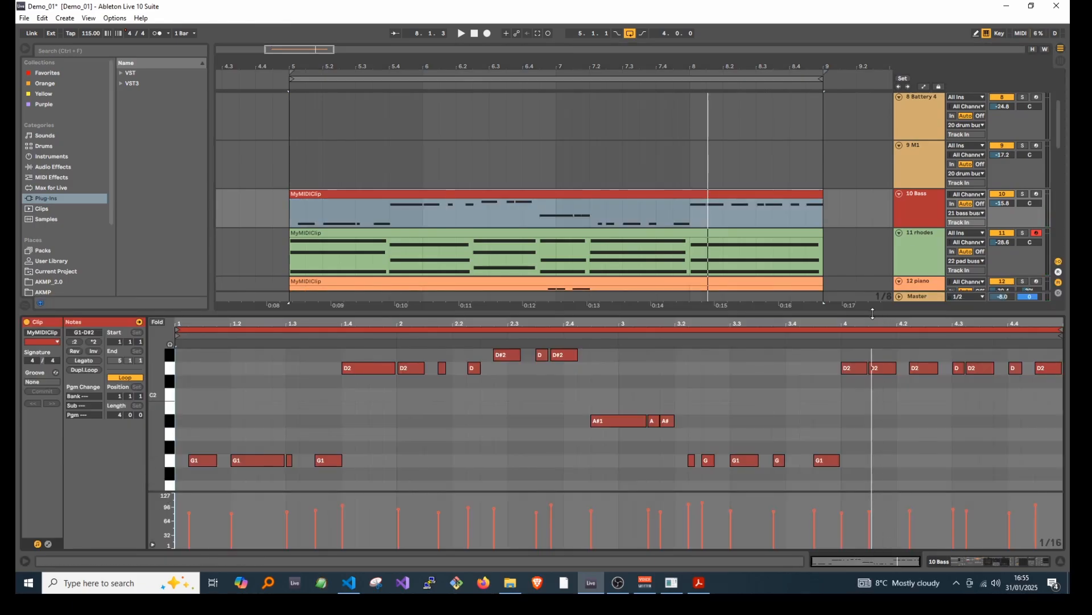
pyautogui.moveTo(872, 313); pyautogui.dragTo(870, 401)
pyautogui.click(798, 284)
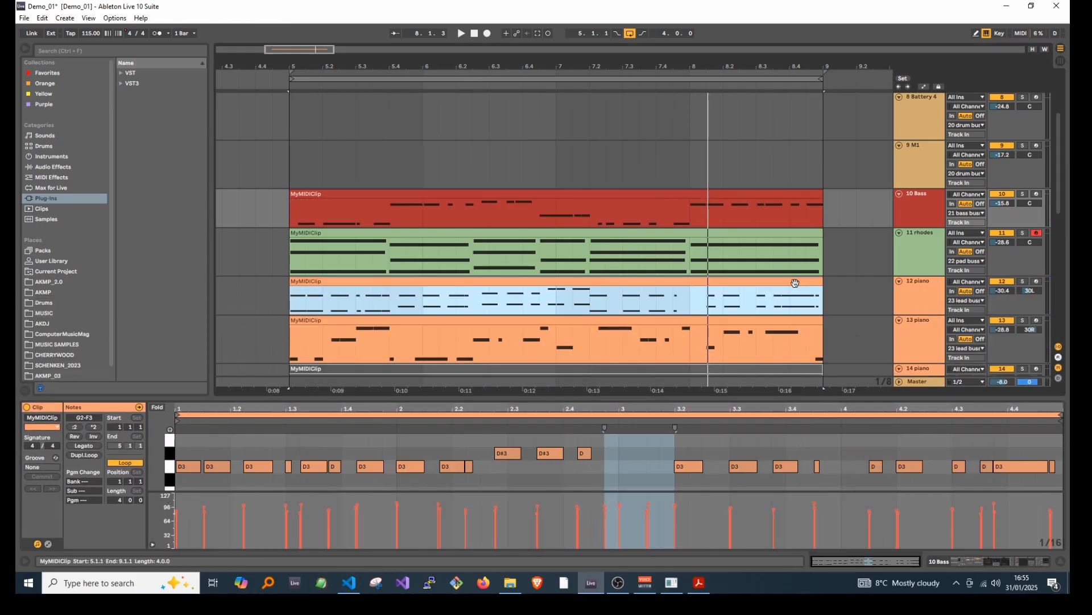
pyautogui.click(993, 281)
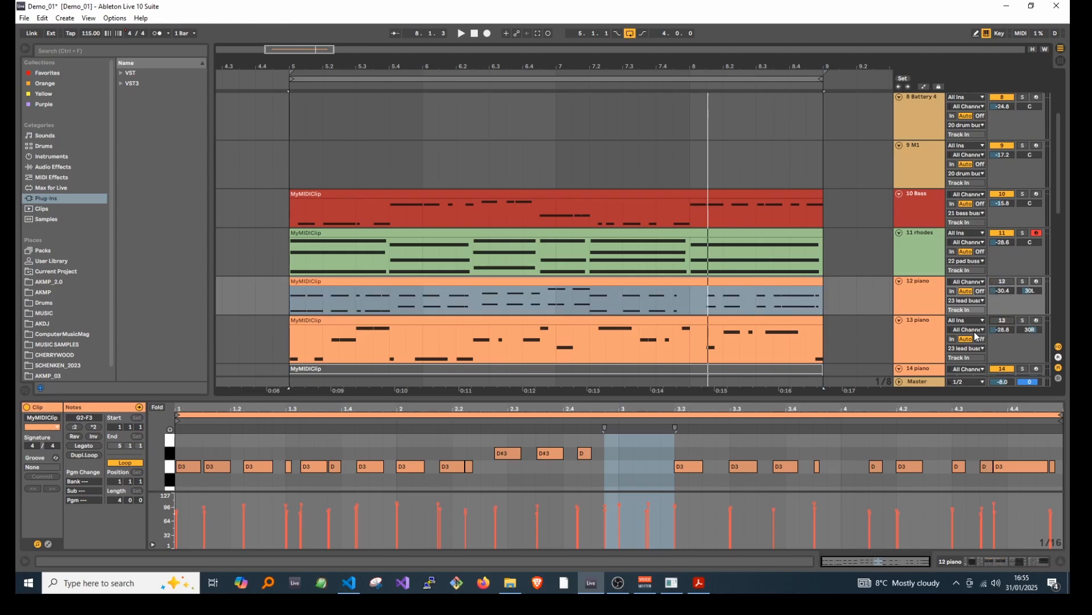
pyautogui.press('space')
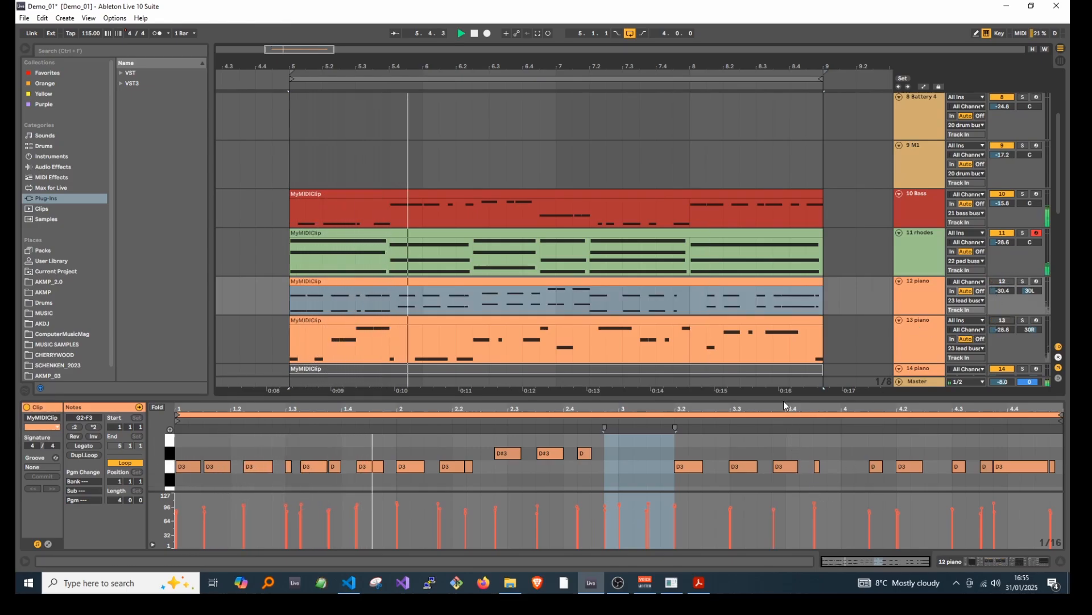
# Enlarge the note editor for the 10 Bass clip and raise all its G1 and A#1 notes by one octave
pyautogui.moveTo(784, 398); pyautogui.dragTo(782, 388)
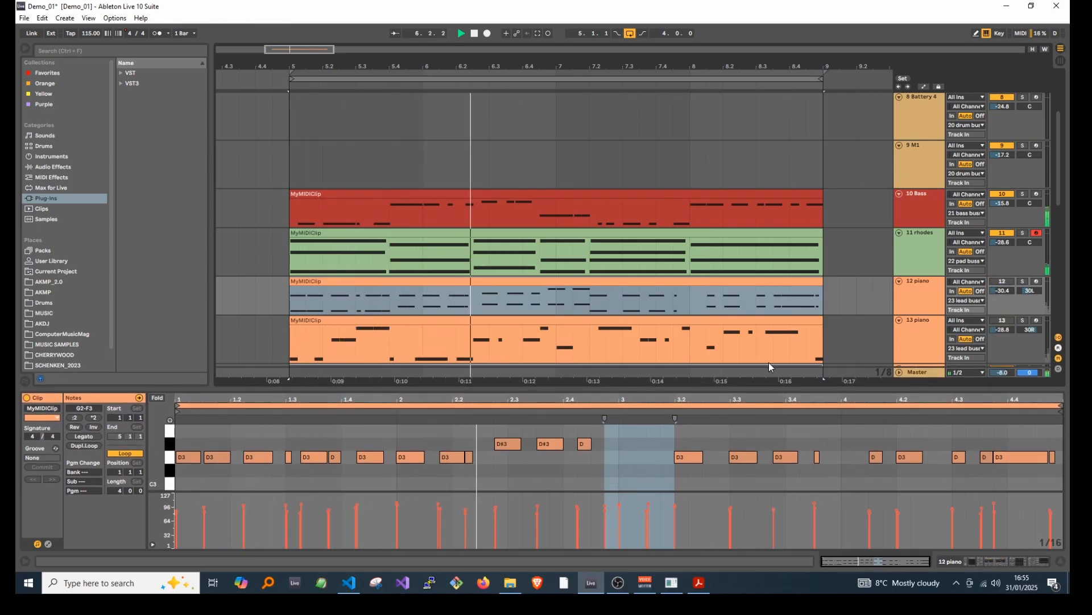
pyautogui.click(688, 191)
pyautogui.scroll(-3, 704, 203)
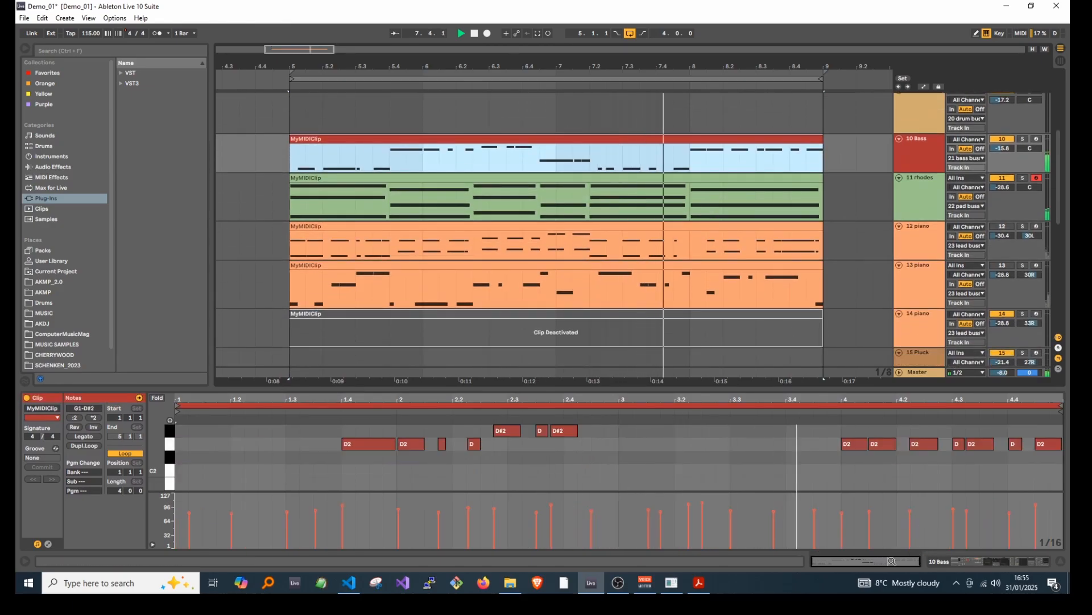
pyautogui.moveTo(791, 389); pyautogui.dragTo(792, 229)
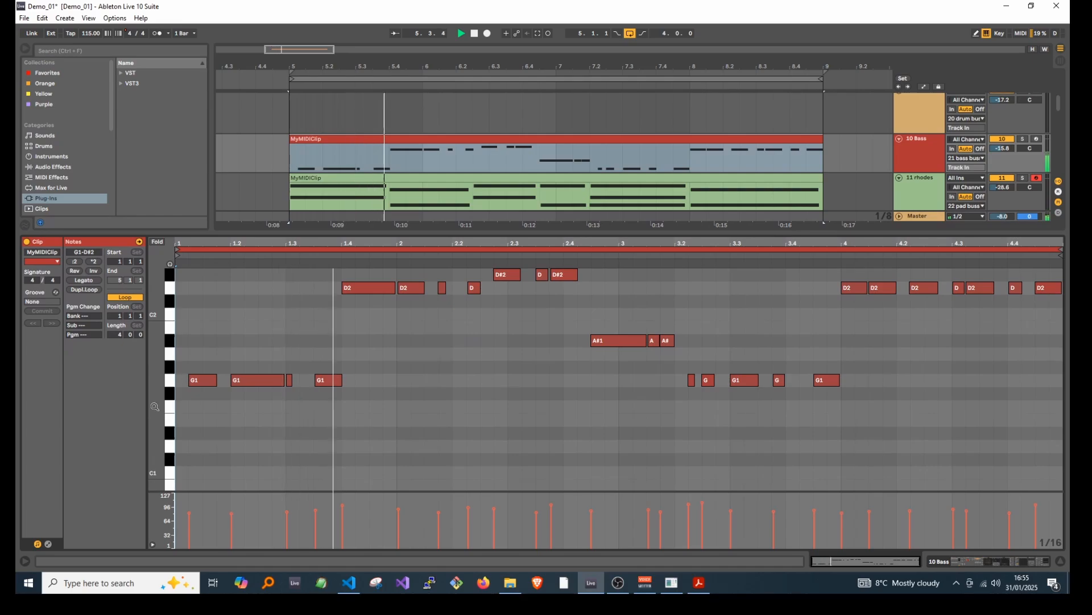
pyautogui.click(169, 386)
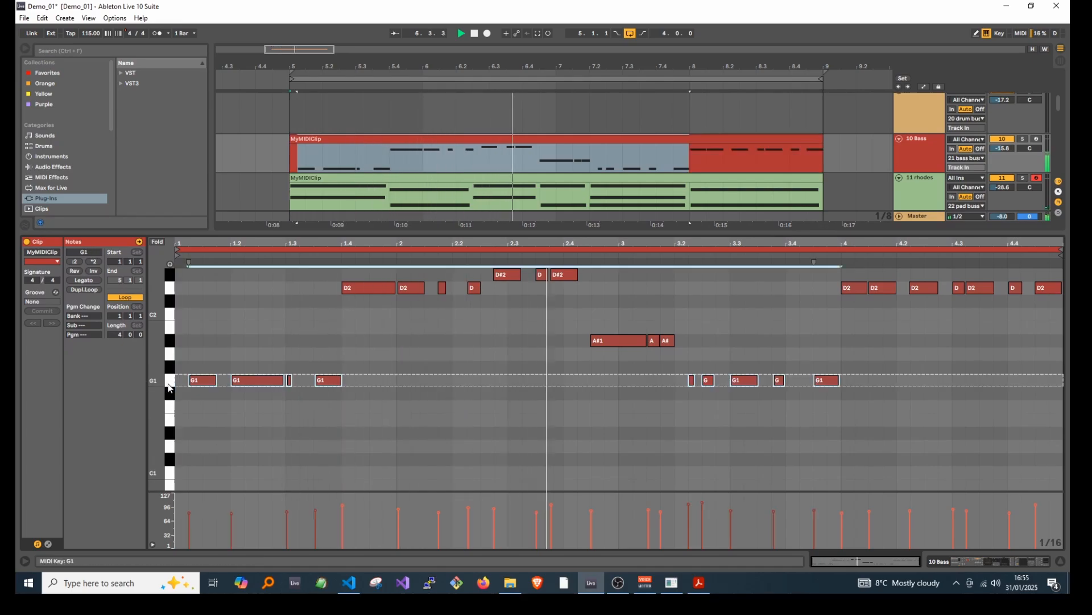
pyautogui.hotkey('shift', 'Up')
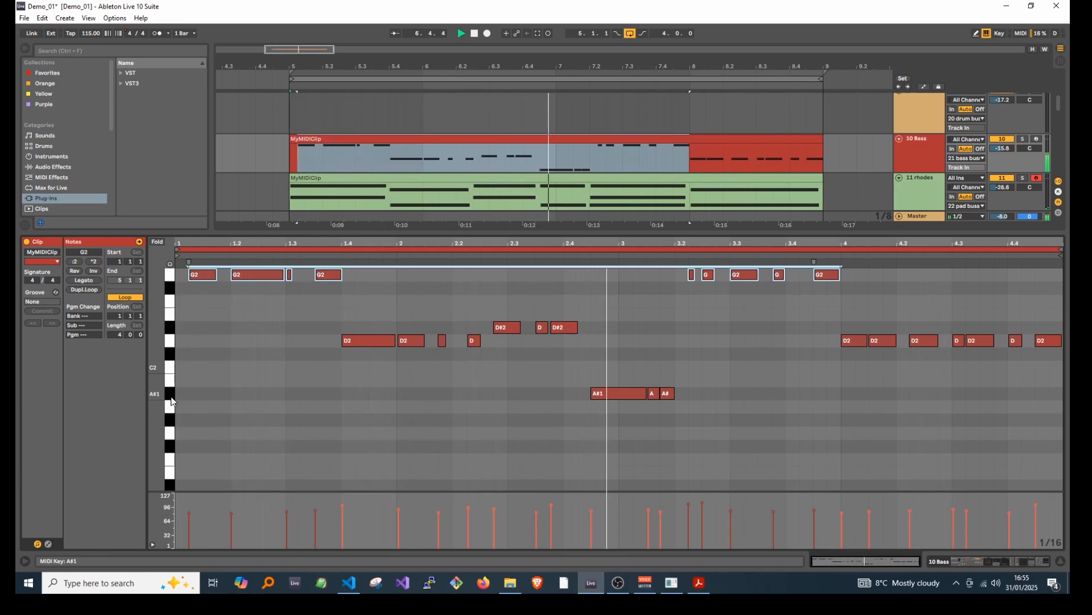
pyautogui.click(174, 400)
pyautogui.hotkey('shift', 'Up')
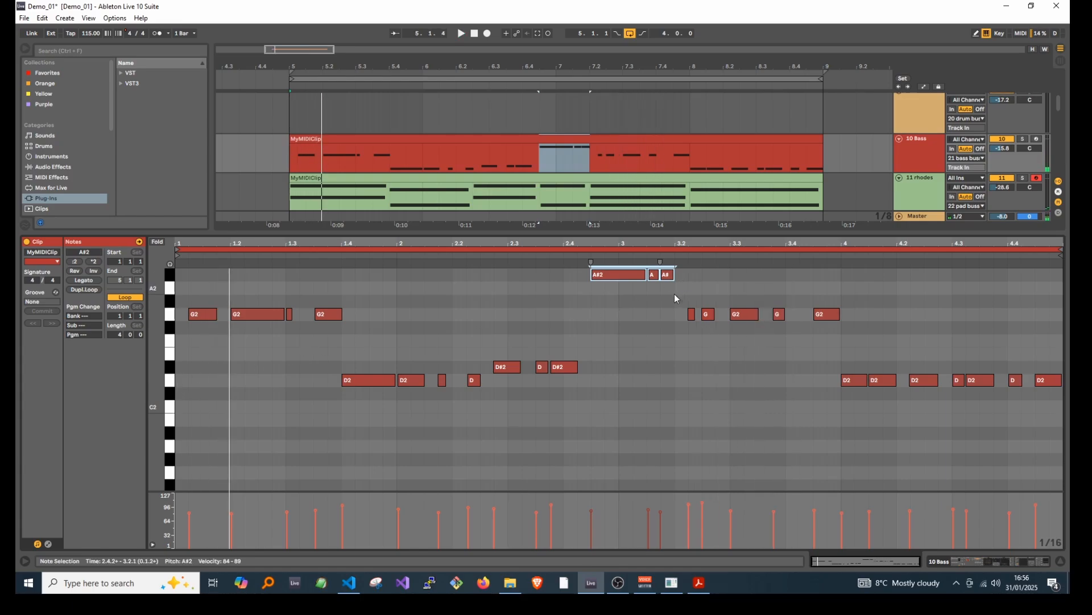
# Lower the last two A#2 notes of the bass clip by one octave and play back the edited bassline
pyautogui.click(666, 276)
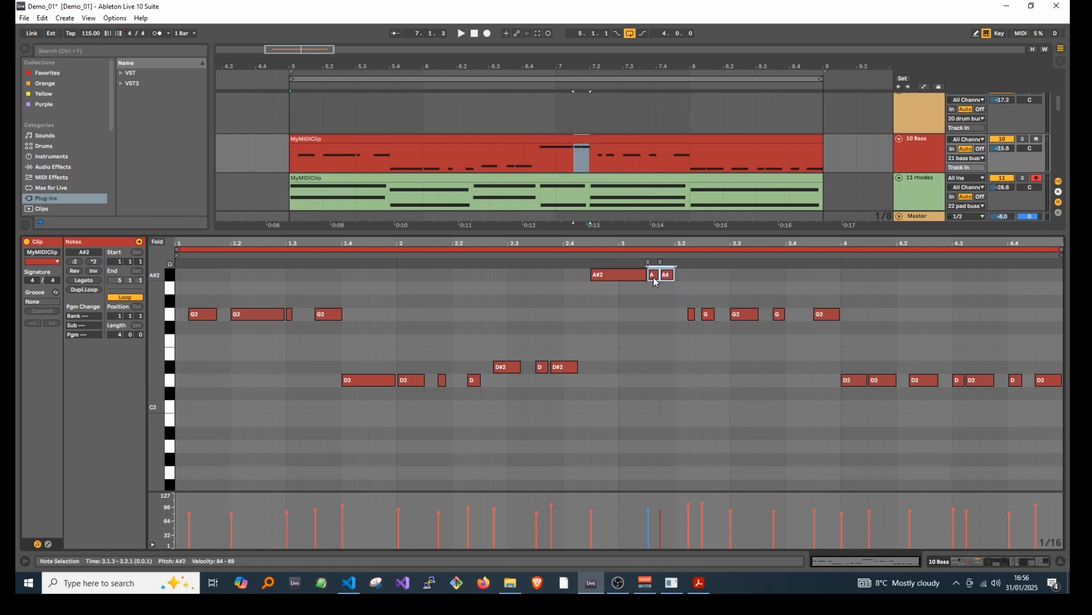
pyautogui.hotkey('shift', 'Down')
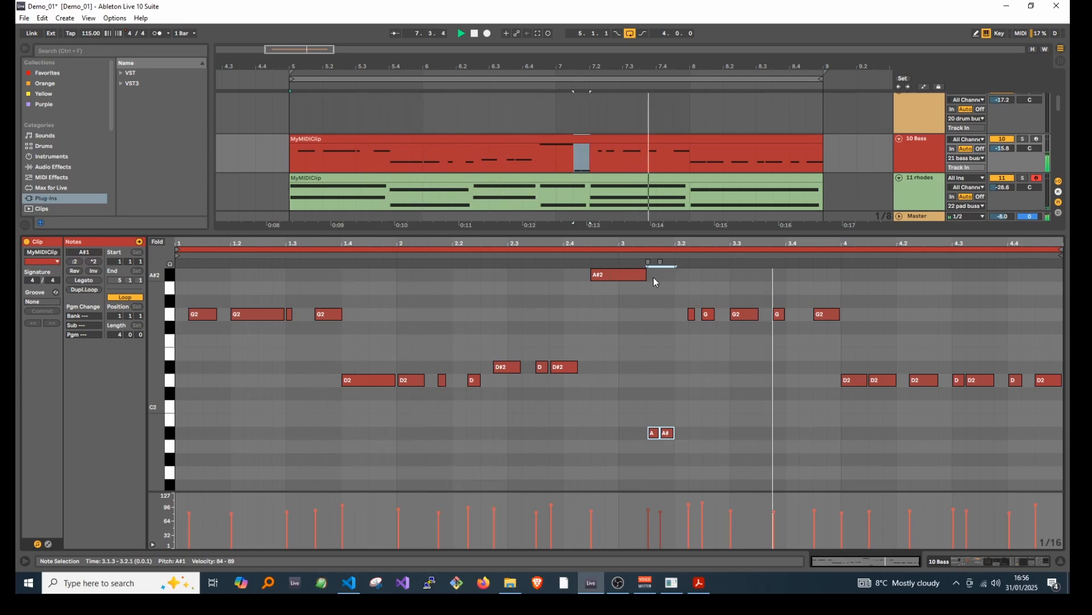
pyautogui.press('space')
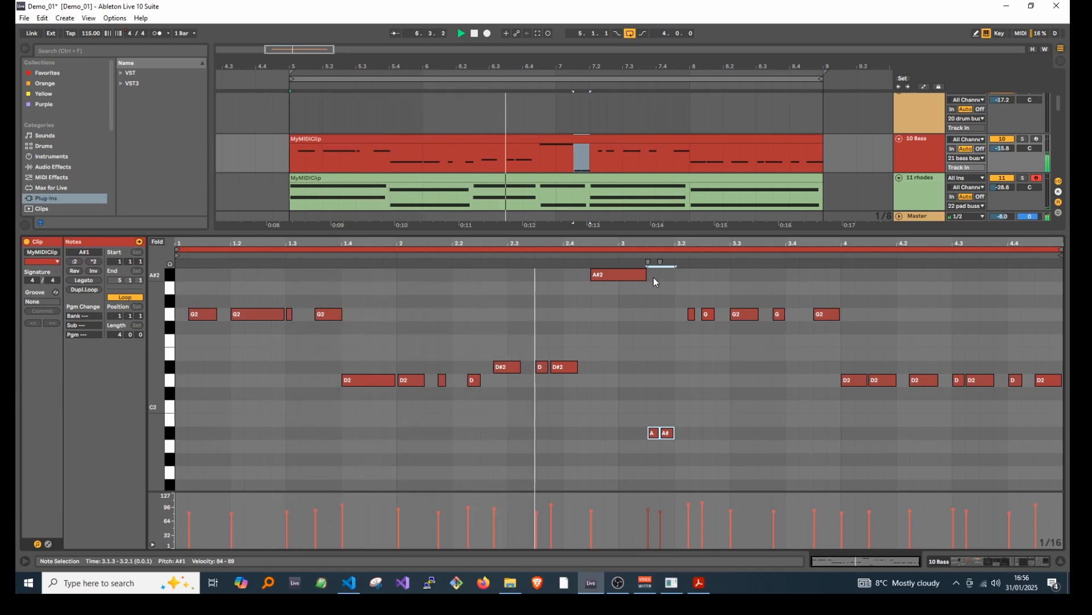
pyautogui.press('space')
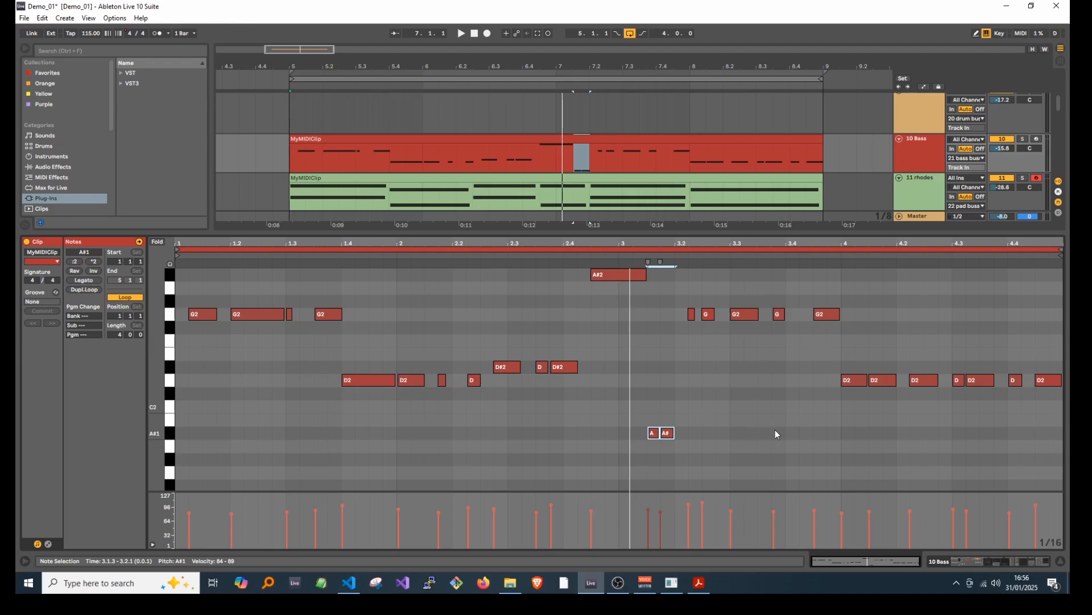
# Generate an auto-melody bassline in SMFFTI with the amb command, saved as bass2.mid, and return to Ableton Live
pyautogui.click(672, 583)
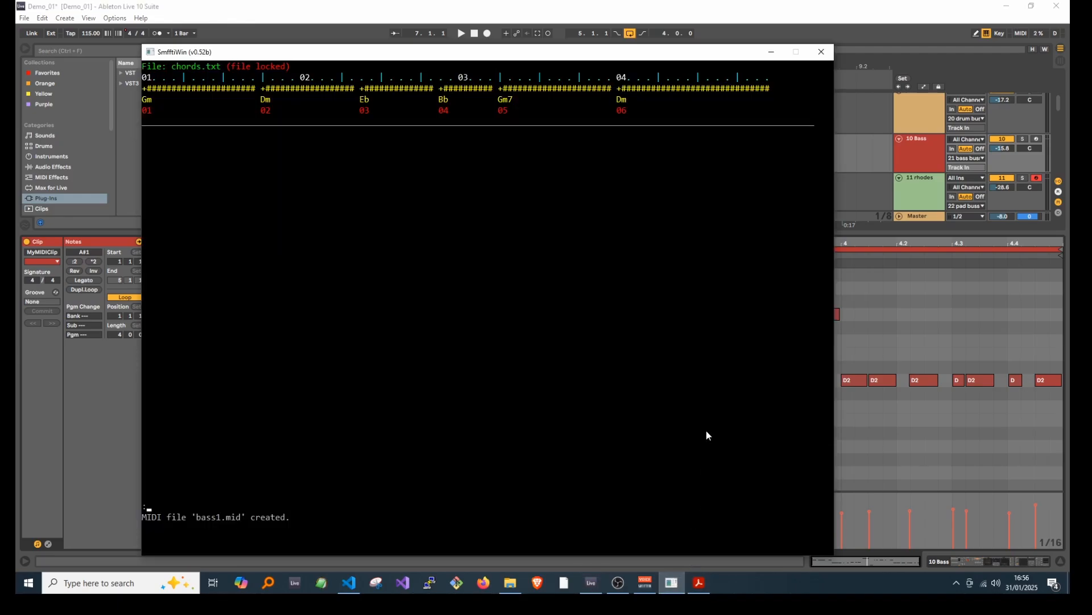
pyautogui.write('amb b')
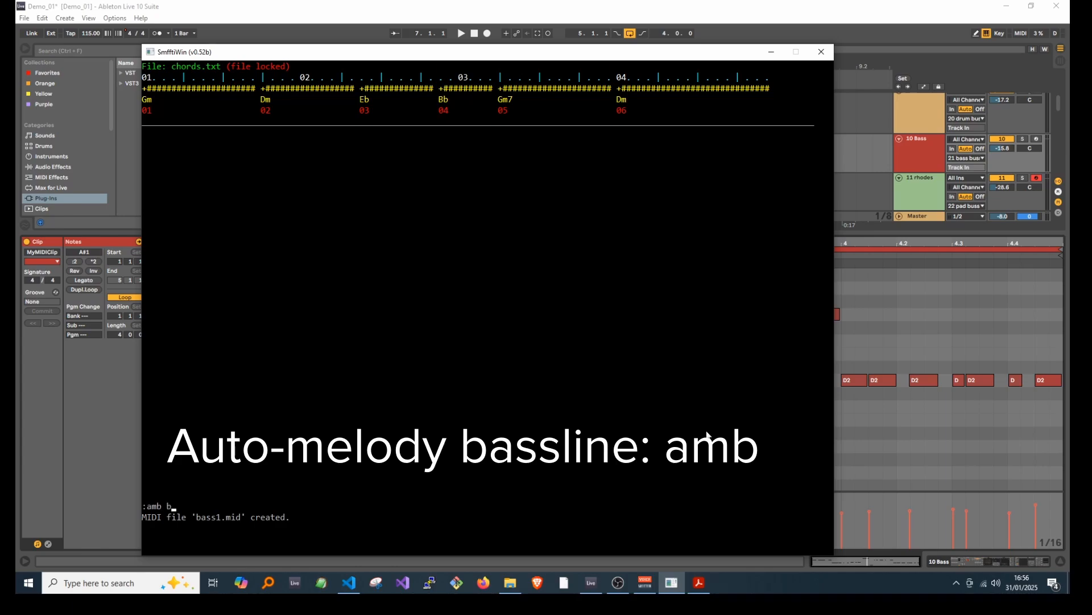
pyautogui.write('ass2.mid')
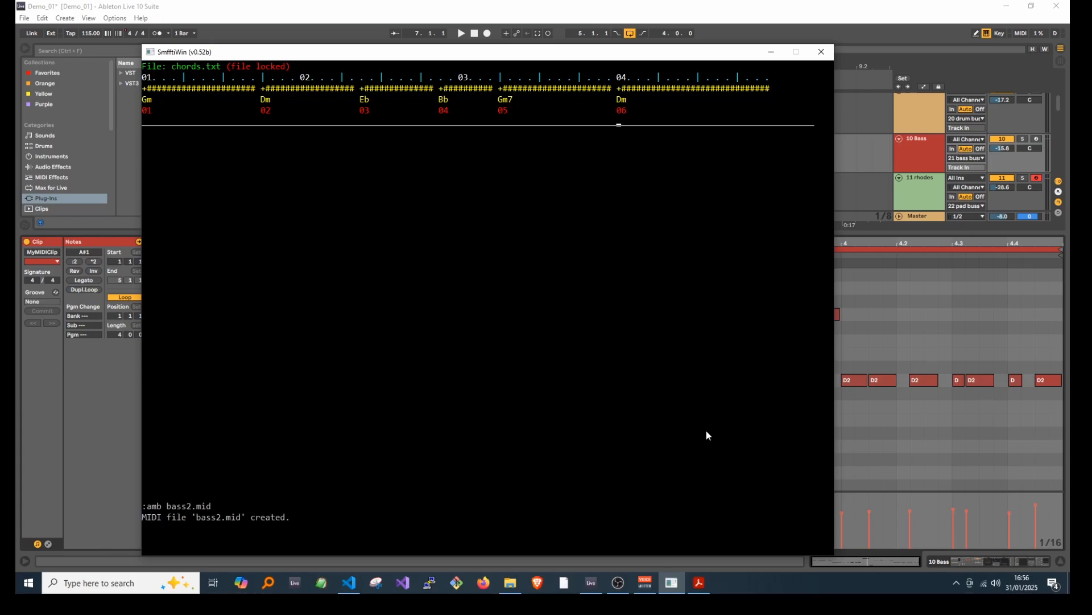
pyautogui.hotkey('alt', 'Tab')
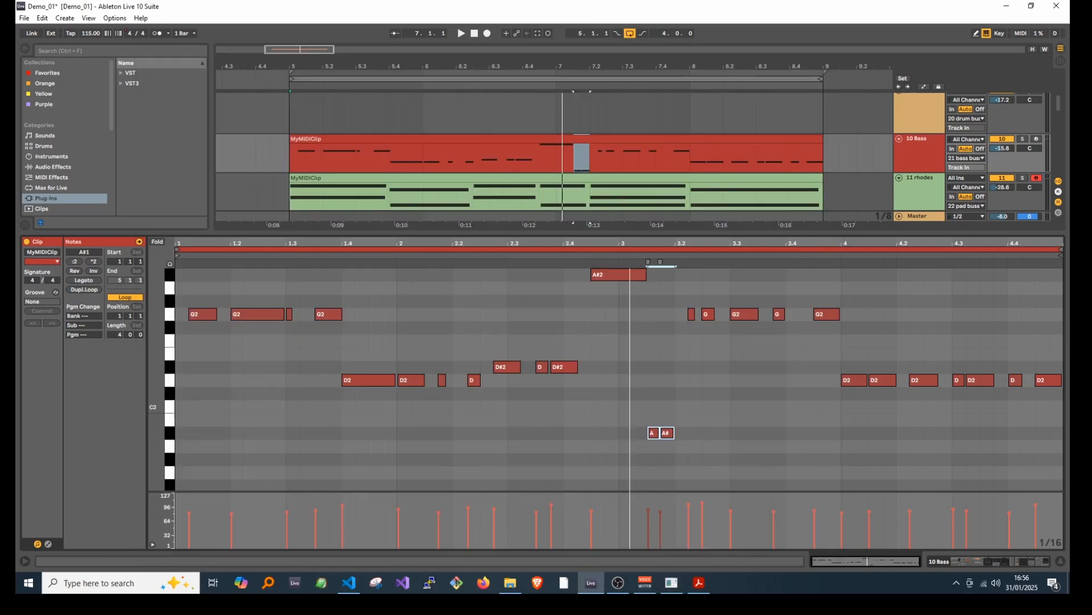
# Place bass2.mid from the File Explorer window on the 10 Bass track at bar 5 and play it back
pyautogui.hotkey('alt', 'Tab')
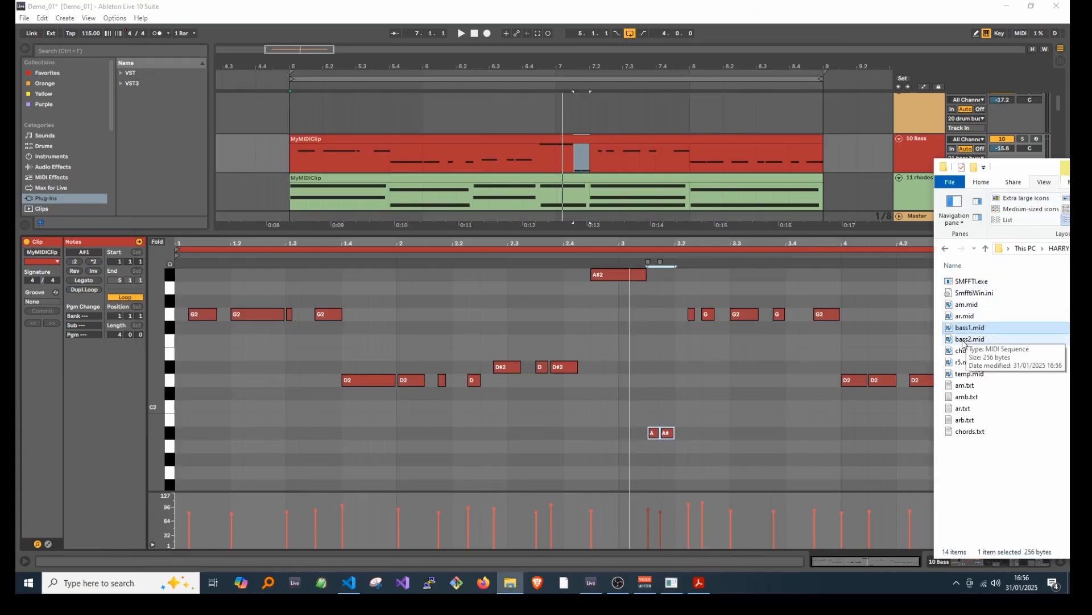
pyautogui.moveTo(964, 343); pyautogui.dragTo(291, 156)
pyautogui.click(304, 140)
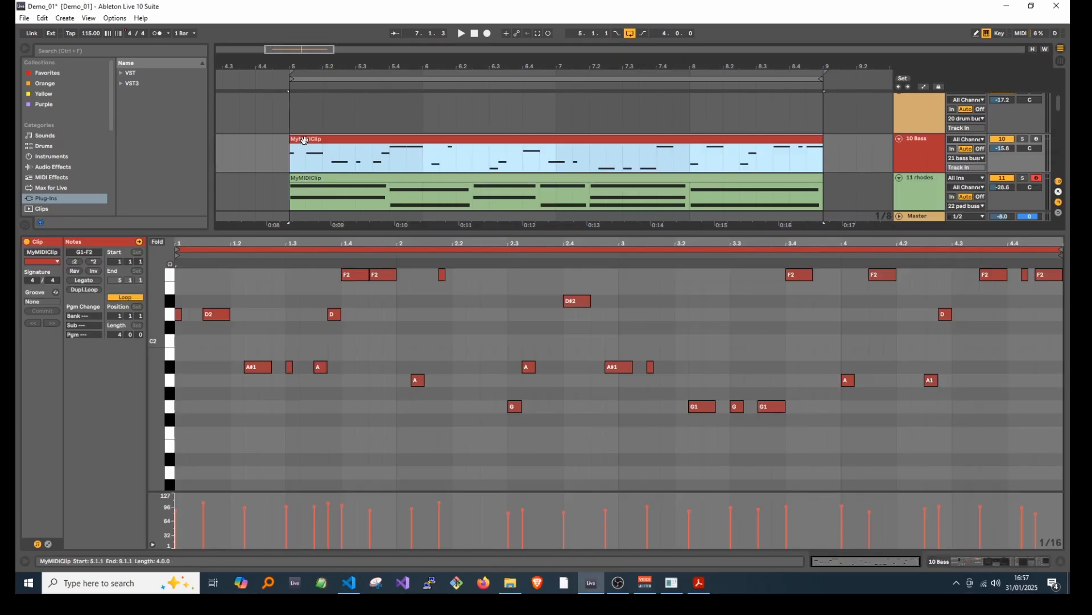
pyautogui.press('space')
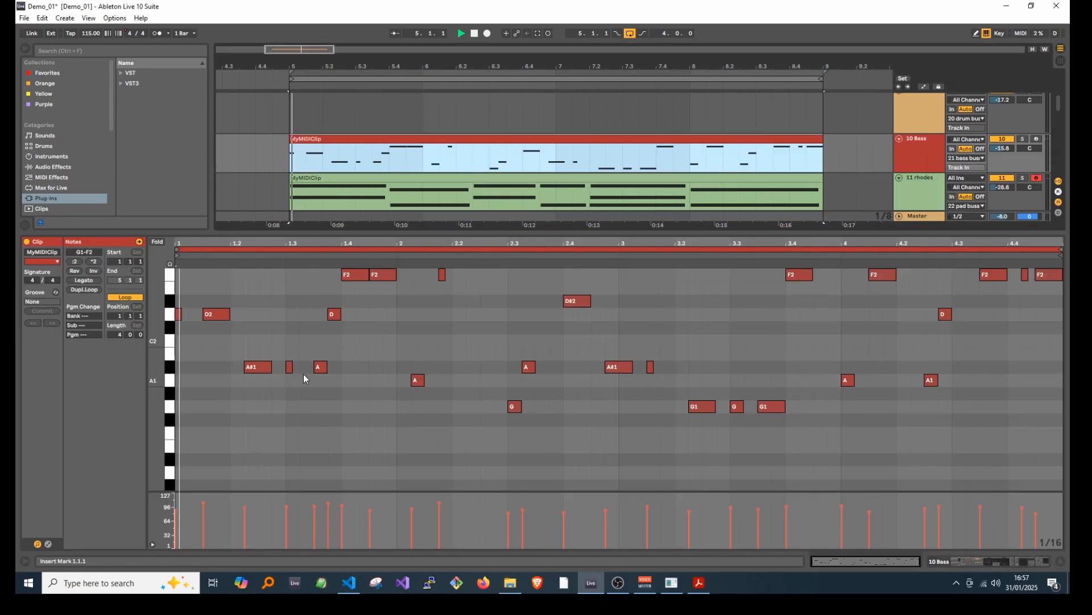
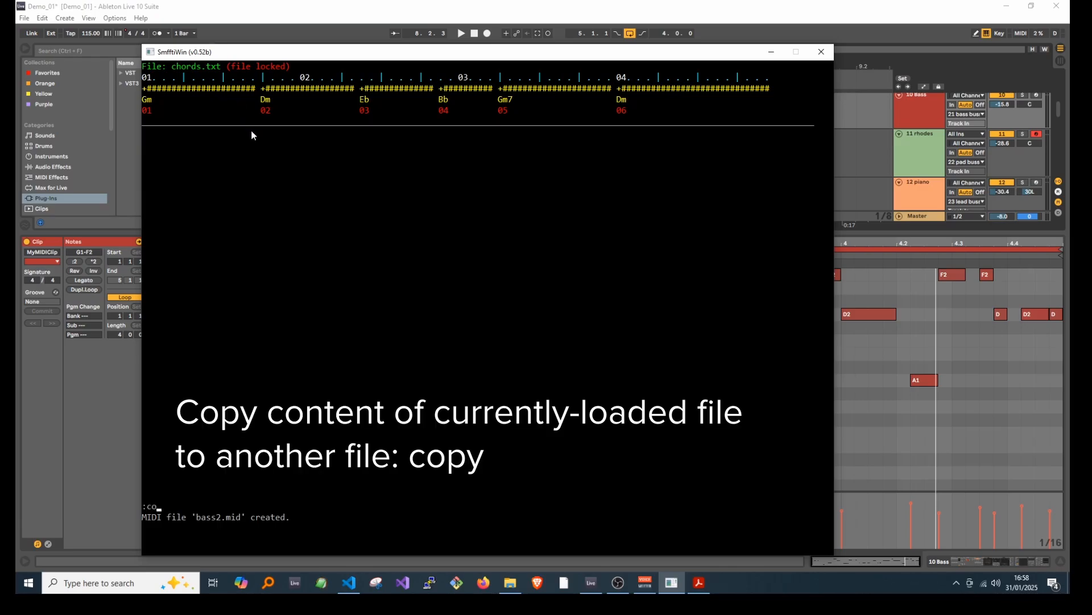
# In SmfftiWin, copy the content of the loaded chords.txt to a new file bass.txt
pyautogui.write('copy bass')
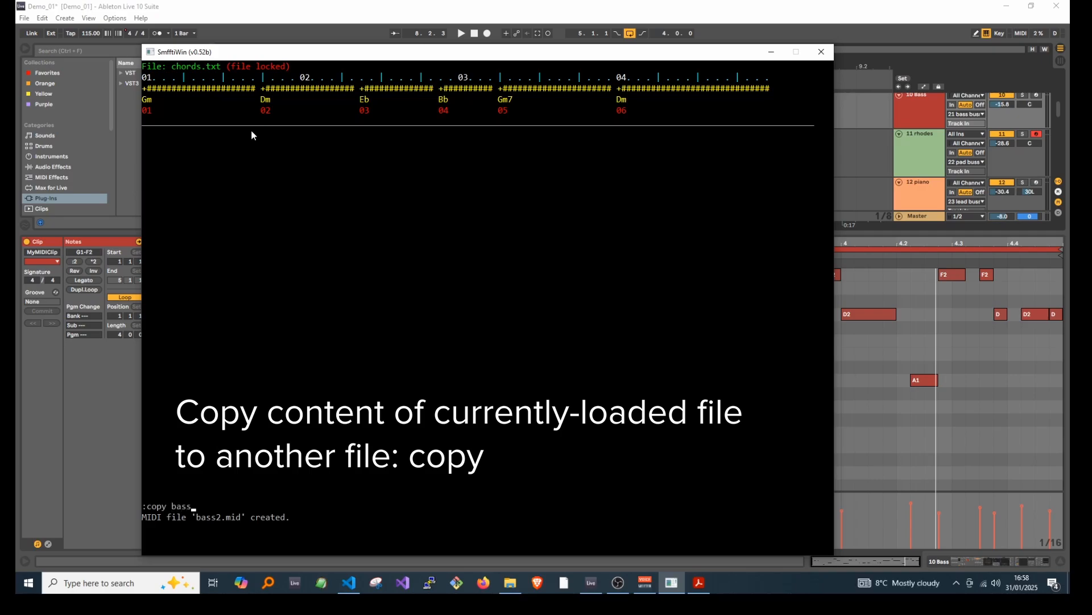
pyautogui.write('.txt')
pyautogui.write(':')
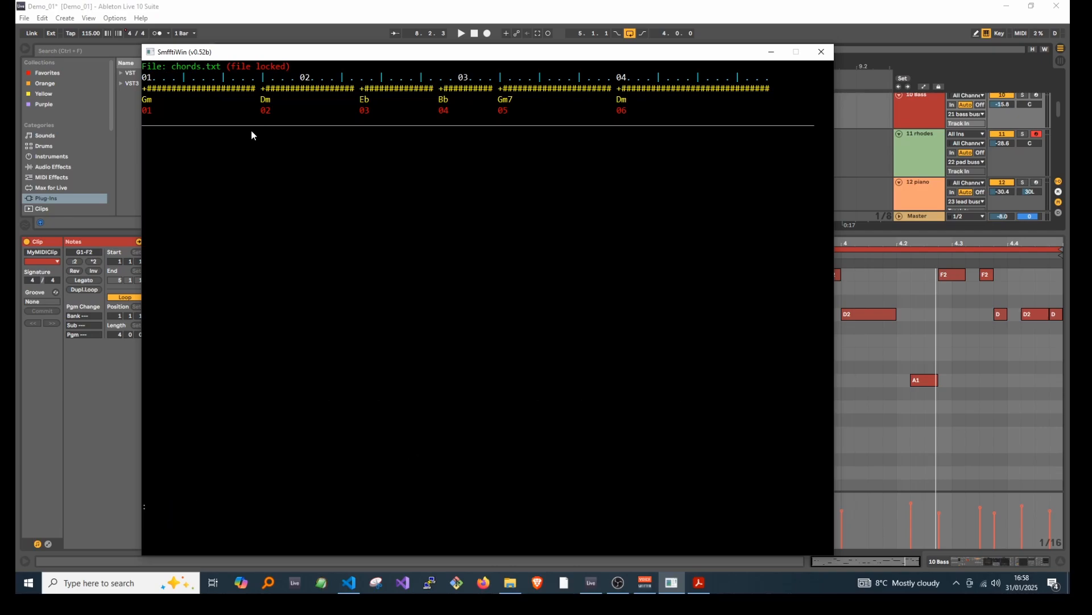
# Load bass.txt as the current file and unlock it for updates
pyautogui.write('cf bass.txt')
pyautogui.press('Return')
pyautogui.write('unlock')
pyautogui.press('Return')
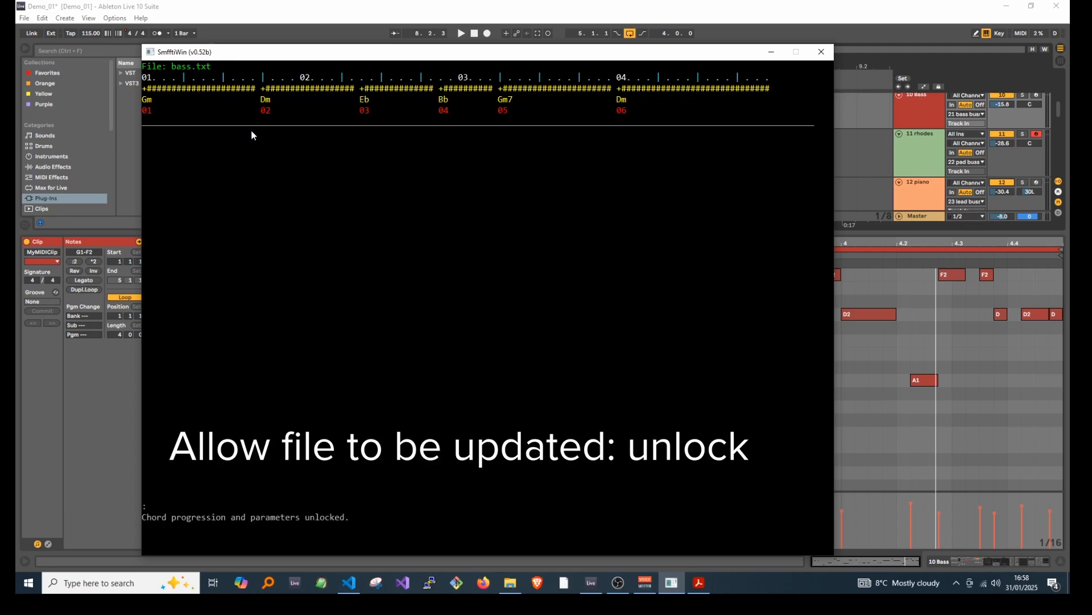
# Show the parameters of bass.txt and set OctaveRegister to C1 and RootAnd5thOnly to ro
pyautogui.press('Tab')
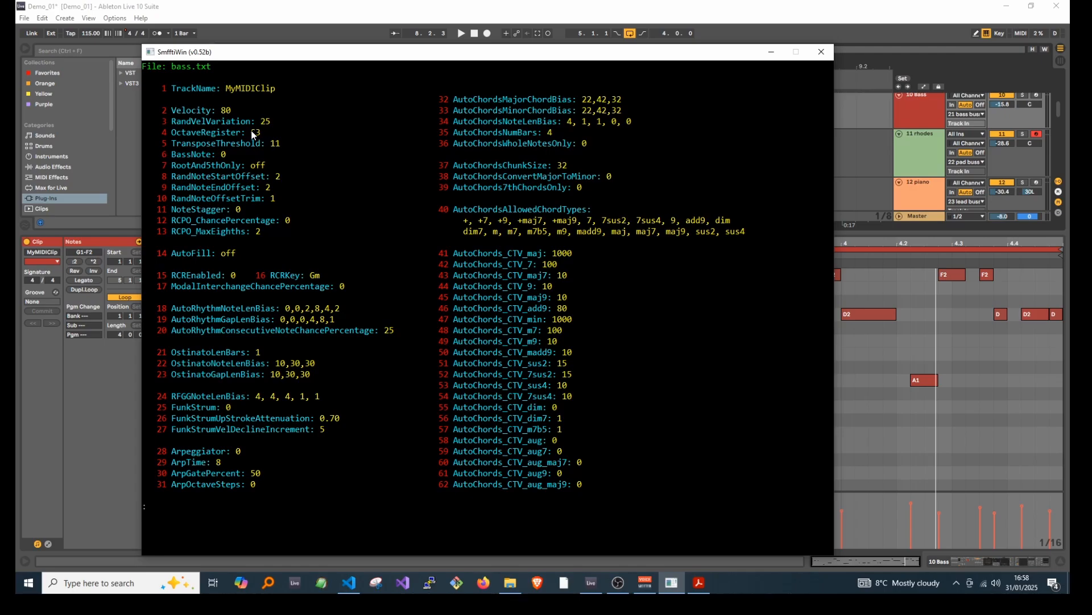
pyautogui.write('p 4 1')
pyautogui.press('Return')
pyautogui.write('p 7 ro')
pyautogui.press('Return')
# Configure the arpeggiator with Arpeggiator 1, ArpGatePercent 100 and ArpOctaveSteps 1
pyautogui.write('p 28 1')
pyautogui.press('Return')
pyautogui.write('p 30 100')
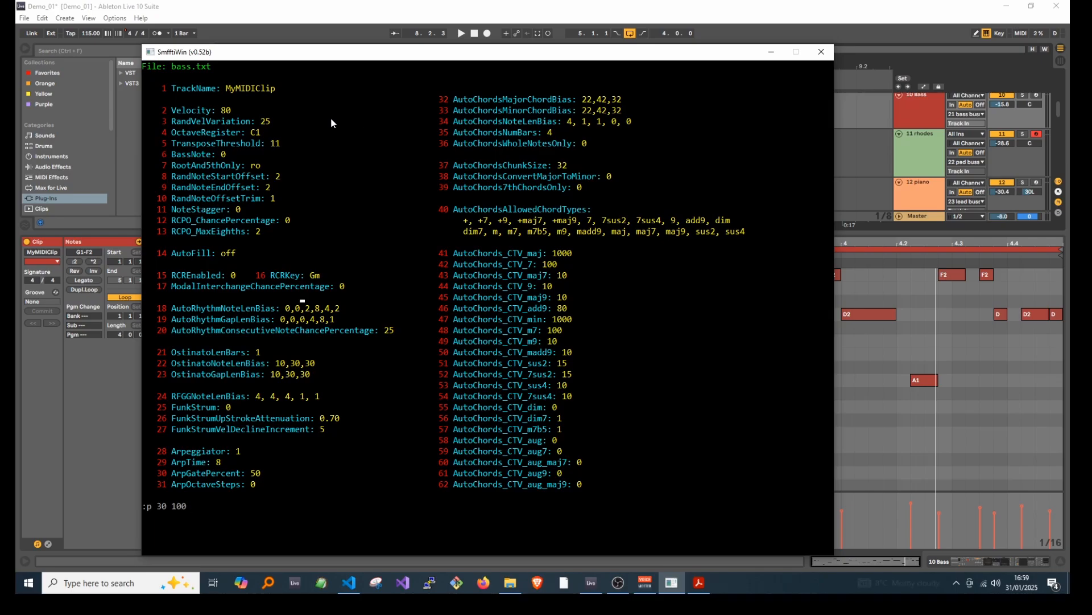
pyautogui.press('Return')
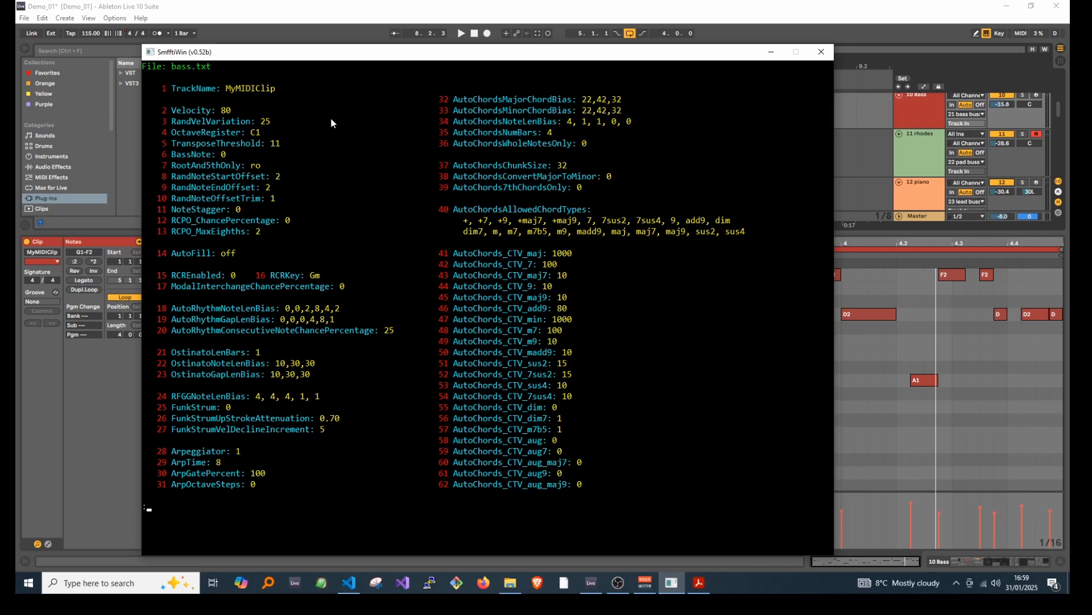
pyautogui.write('p 31 1')
pyautogui.press('Return')
# Set AutoFill and RandVelVariation to 0 and generate the MIDI file bass3.mid
pyautogui.write('p')
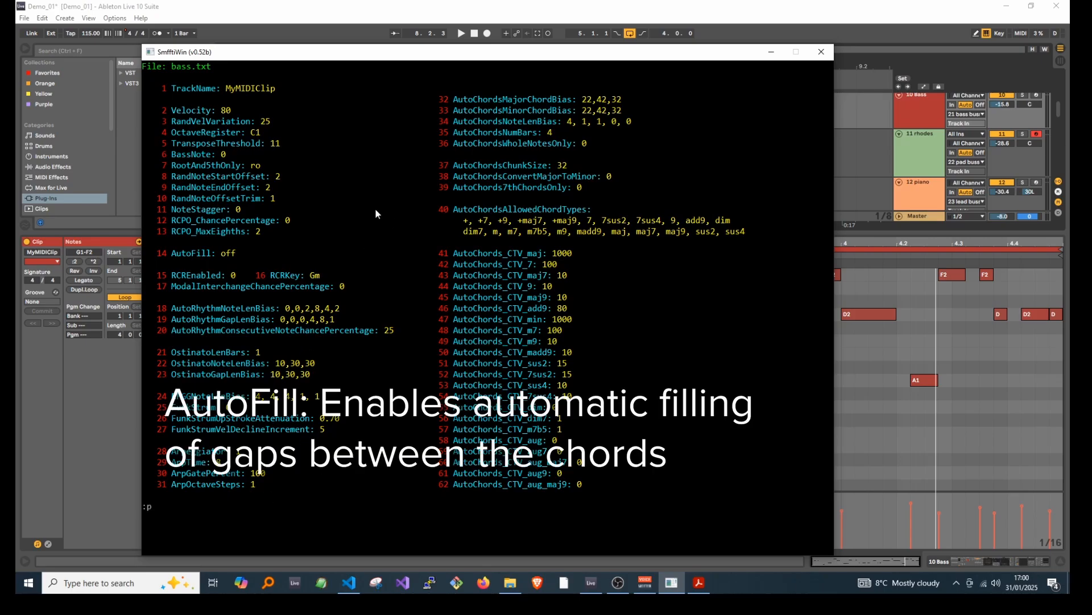
pyautogui.write(' 14 0')
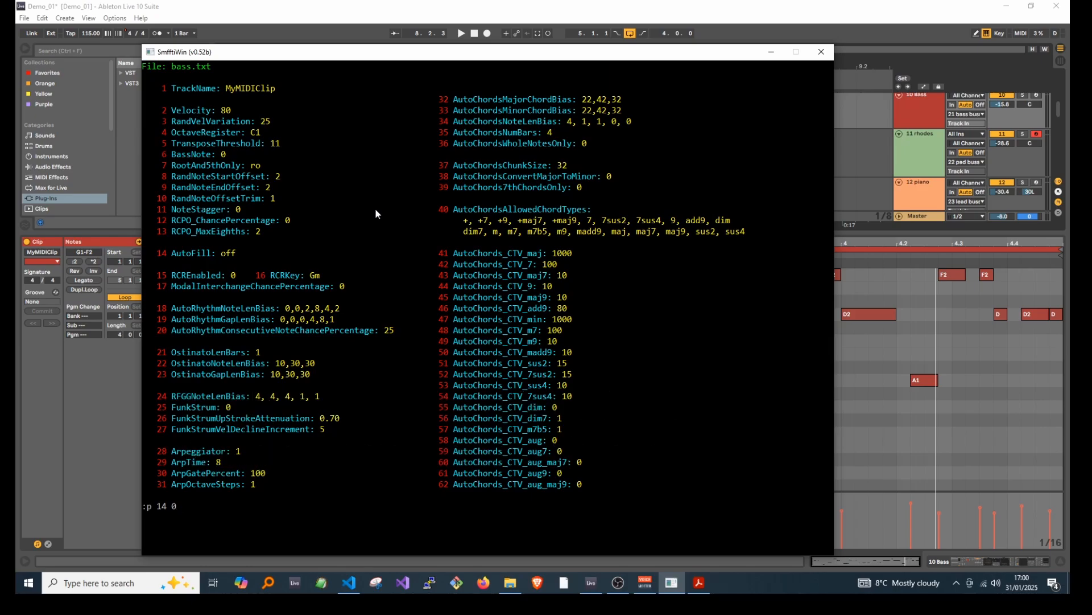
pyautogui.press('Return')
pyautogui.write('midi bass3.mid')
pyautogui.press('Return')
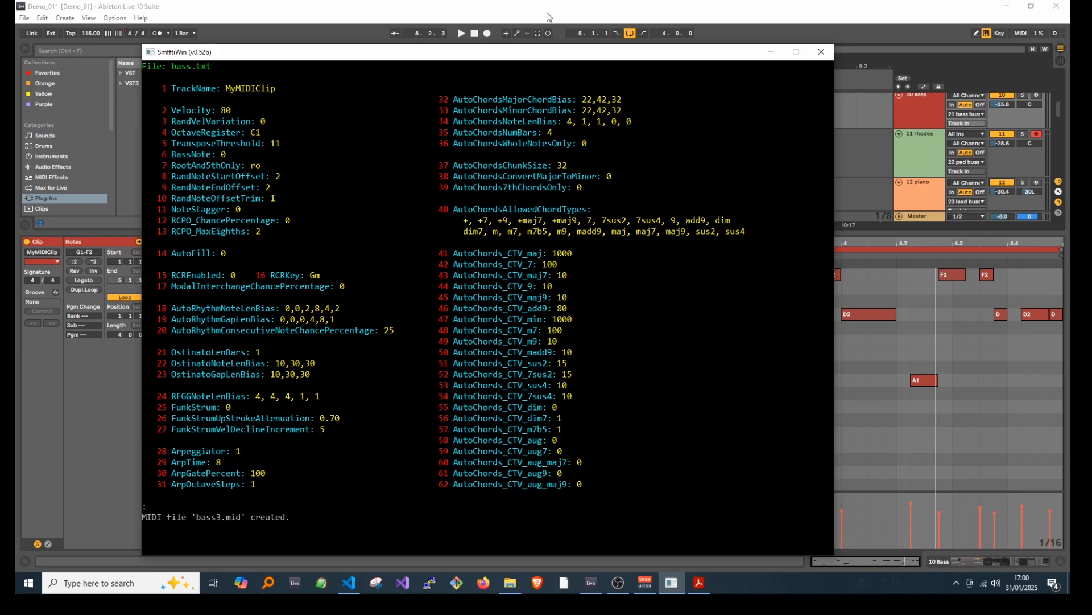
# Return to Ableton Live, place bass3.mid from File Explorer on the 10 Bass track at bar 5 and start playback
pyautogui.click(549, 17)
pyautogui.hotkey('alt', 'Tab')
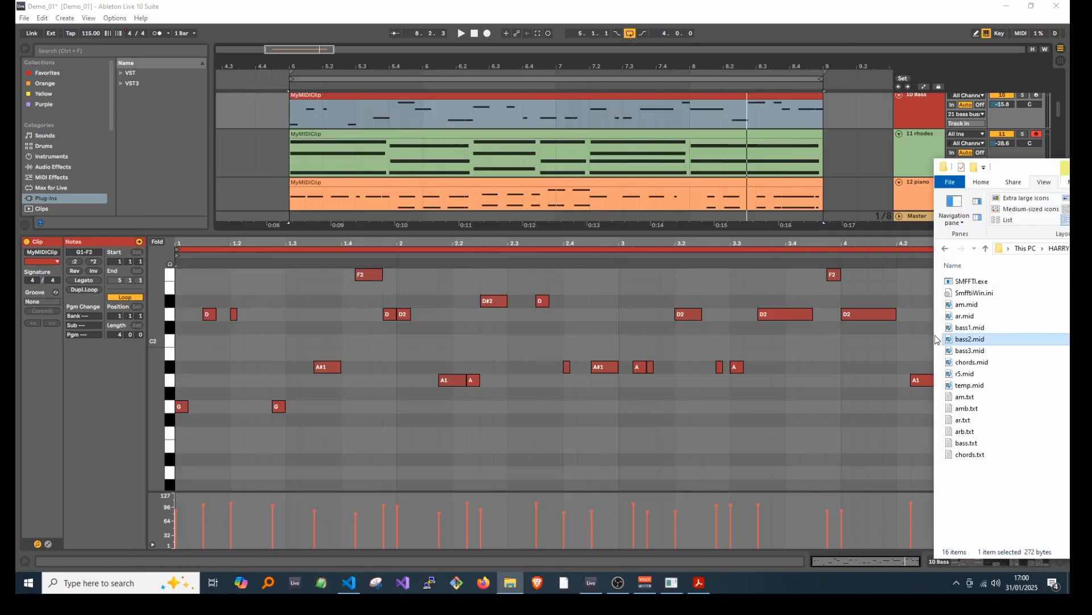
pyautogui.click(944, 351)
pyautogui.moveTo(944, 352); pyautogui.dragTo(292, 111)
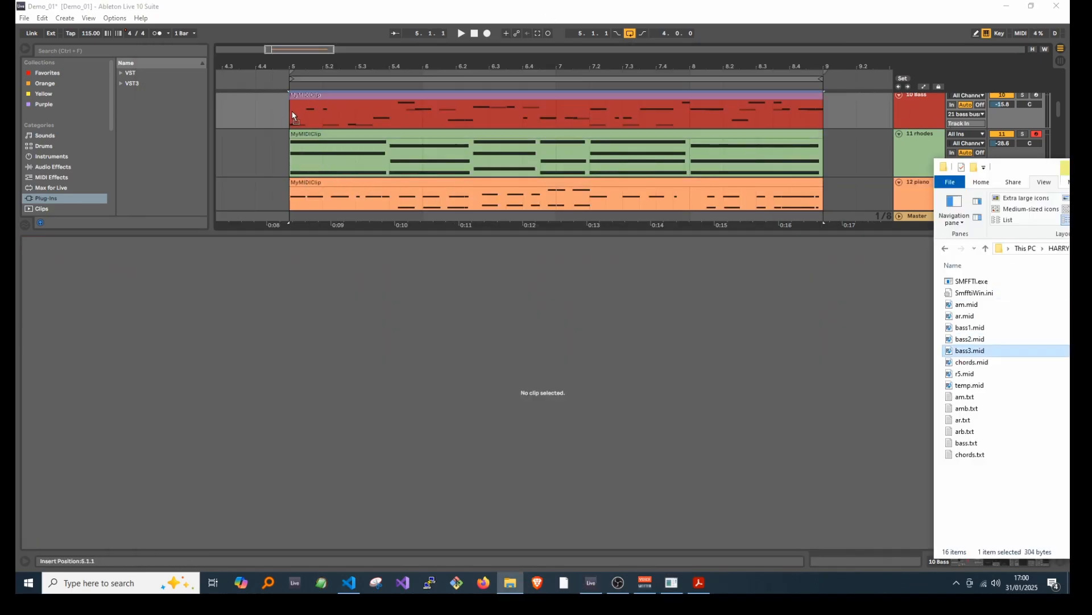
pyautogui.press('space')
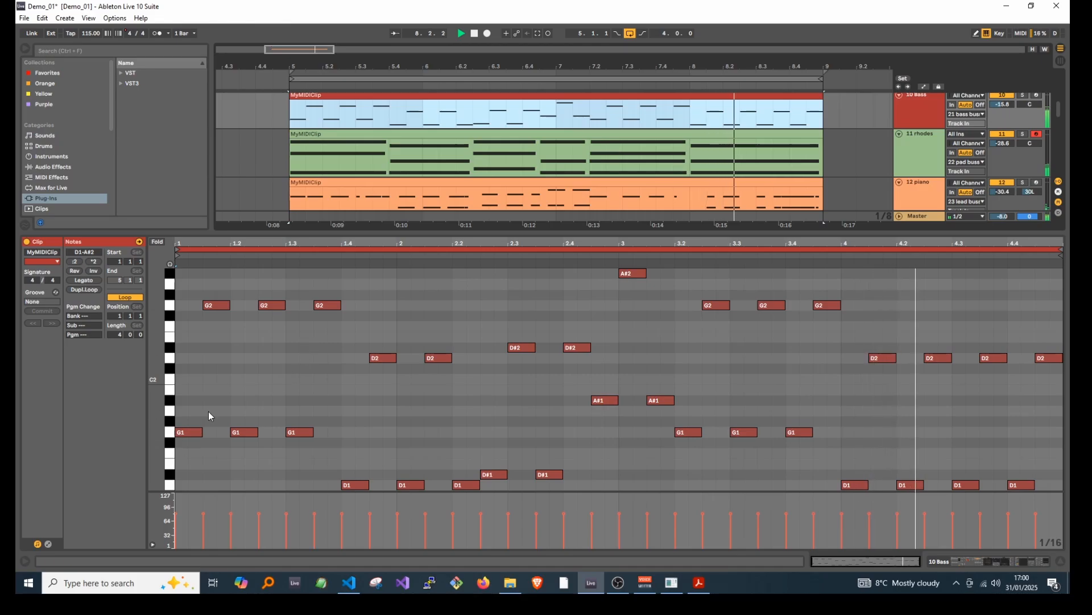
# Enlarge the arrangement area above the clip's note editor to show more tracks, and stop playback
pyautogui.moveTo(288, 231); pyautogui.dragTo(304, 186)
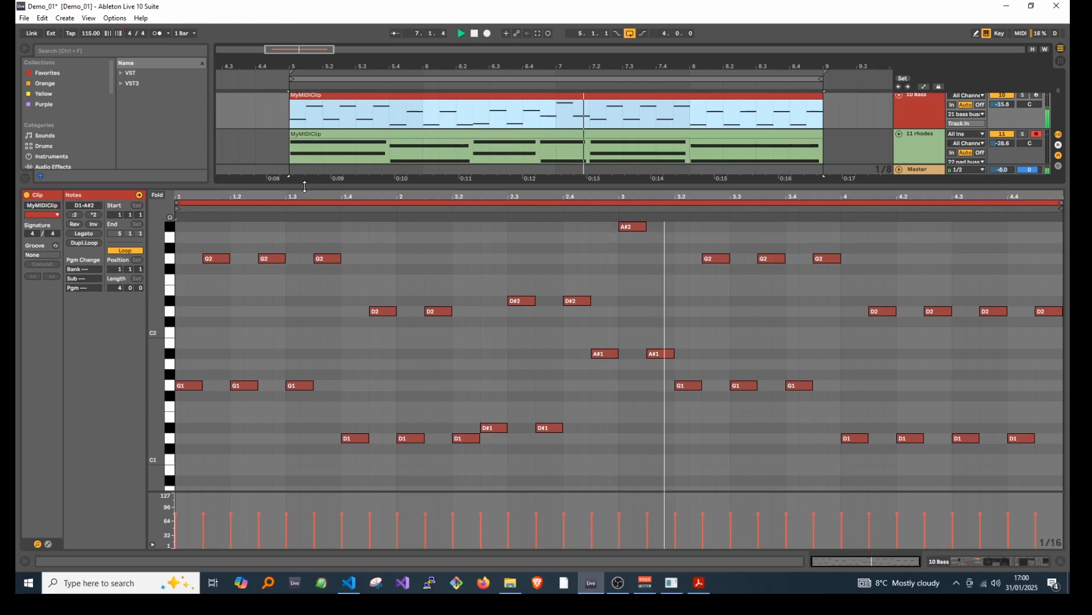
pyautogui.moveTo(371, 185); pyautogui.dragTo(378, 247)
pyautogui.press('space')
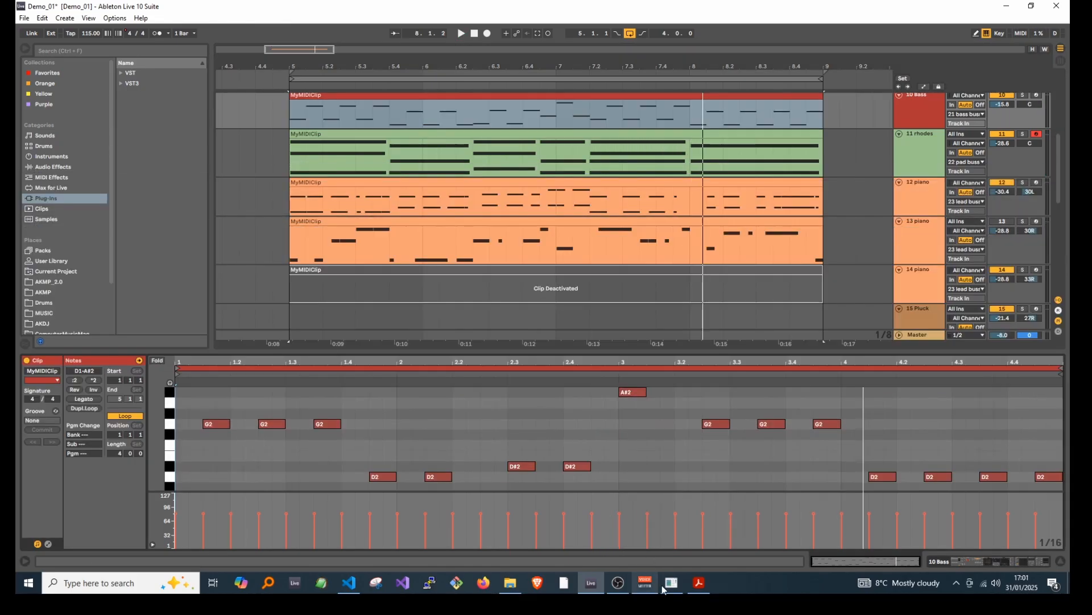
pyautogui.click(665, 586)
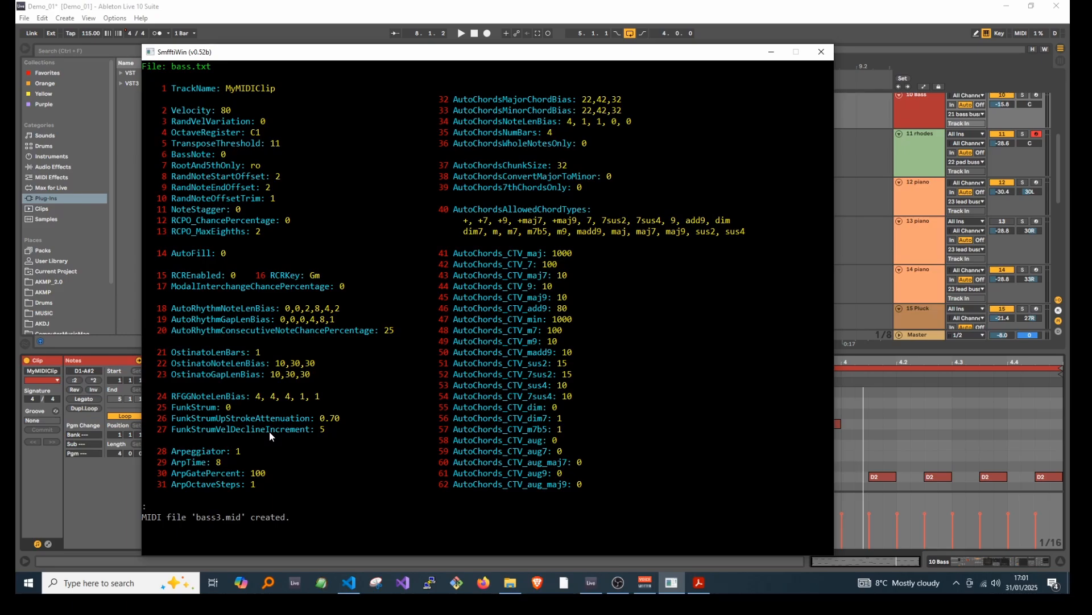
pyautogui.write('@')
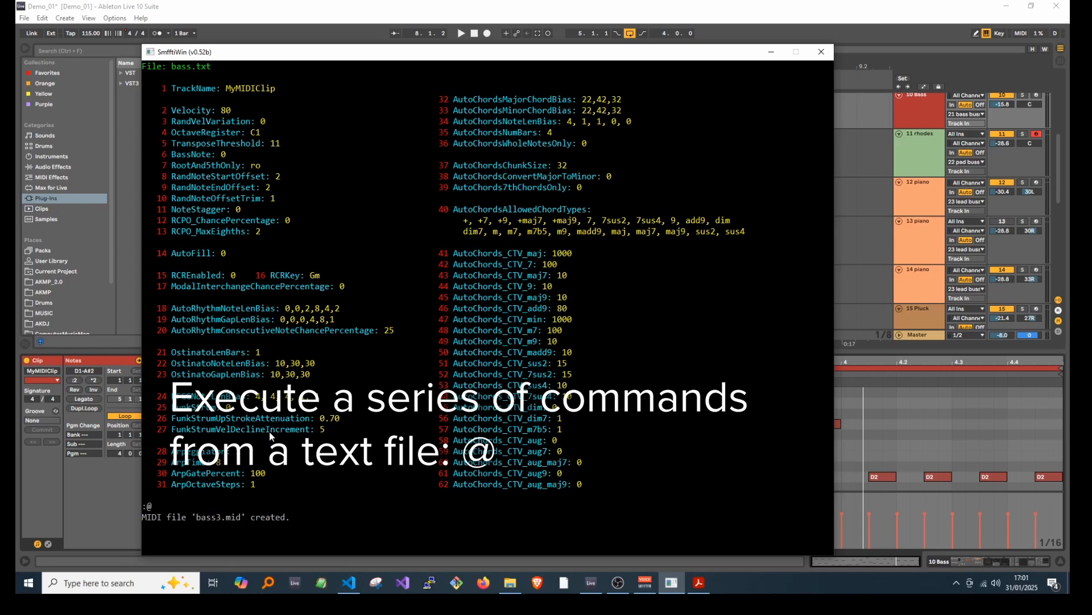
pyautogui.write('fred.txt')
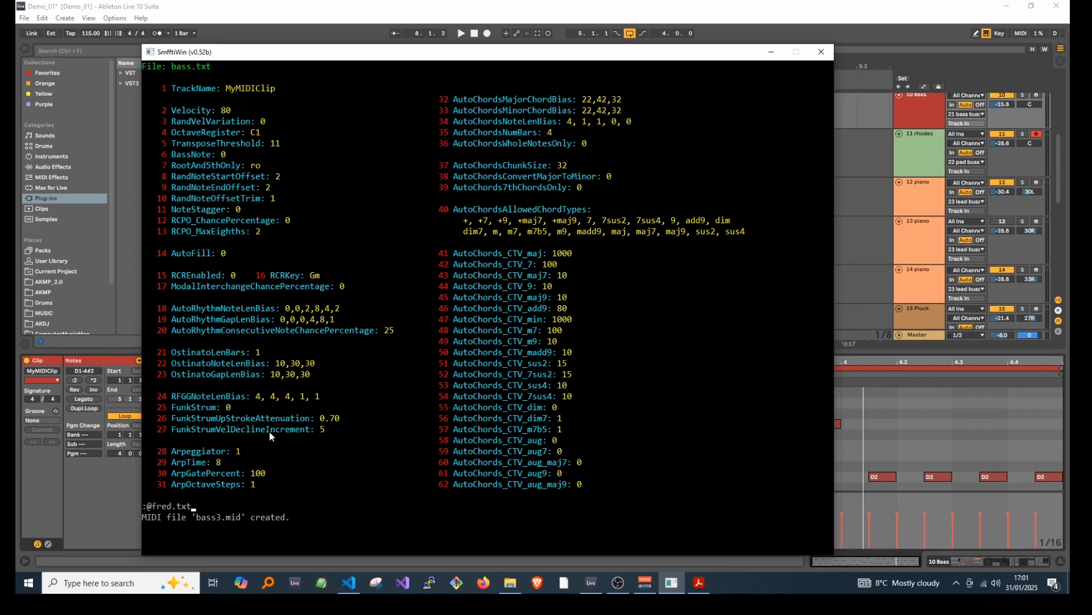
pyautogui.press('BackSpace')
pyautogui.press('BackSpace')
pyautogui.press('BackSpace')
pyautogui.press('BackSpace')
pyautogui.press('BackSpace')
pyautogui.press('BackSpace')
pyautogui.press('BackSpace')
pyautogui.press('BackSpace')
pyautogui.press('BackSpace')
pyautogui.click(698, 583)
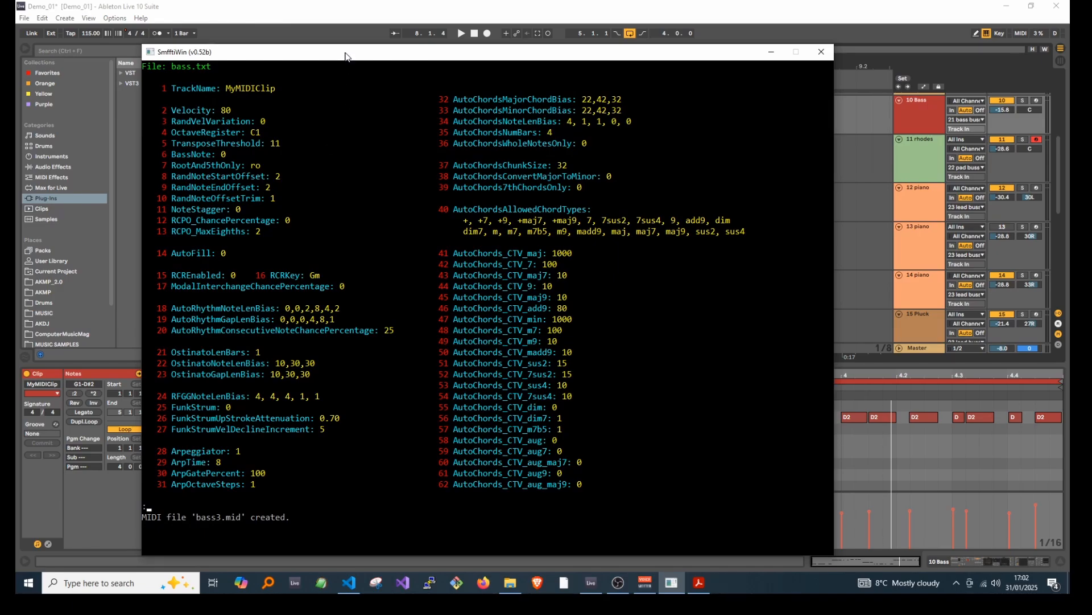
# In SmfftiWin, return to the chord progression view and load chords.txt
pyautogui.press('pagedown')
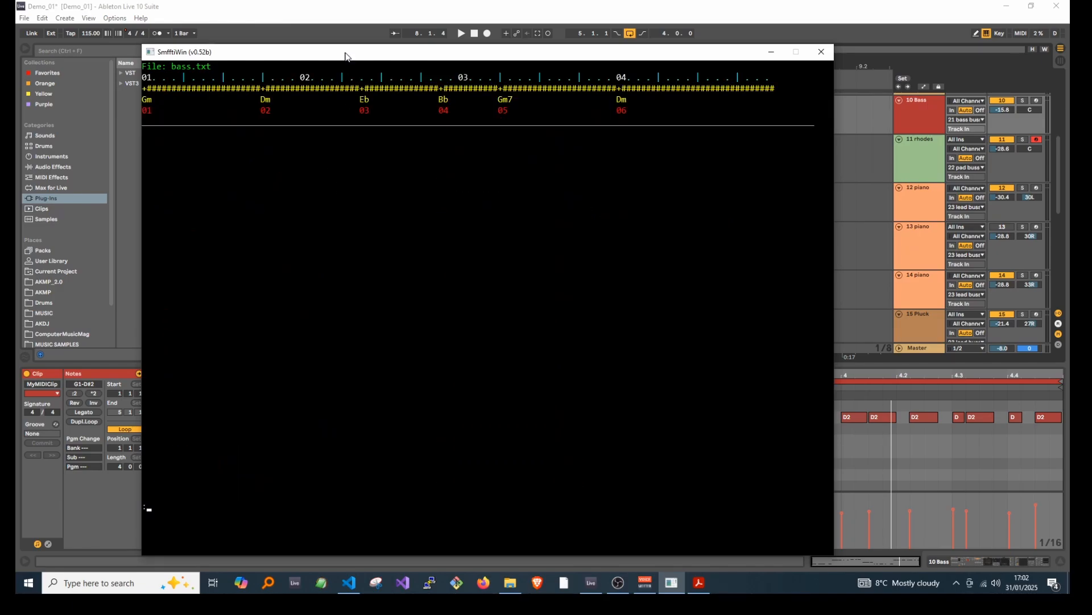
pyautogui.write('cf chords.txt')
pyautogui.press('Return')
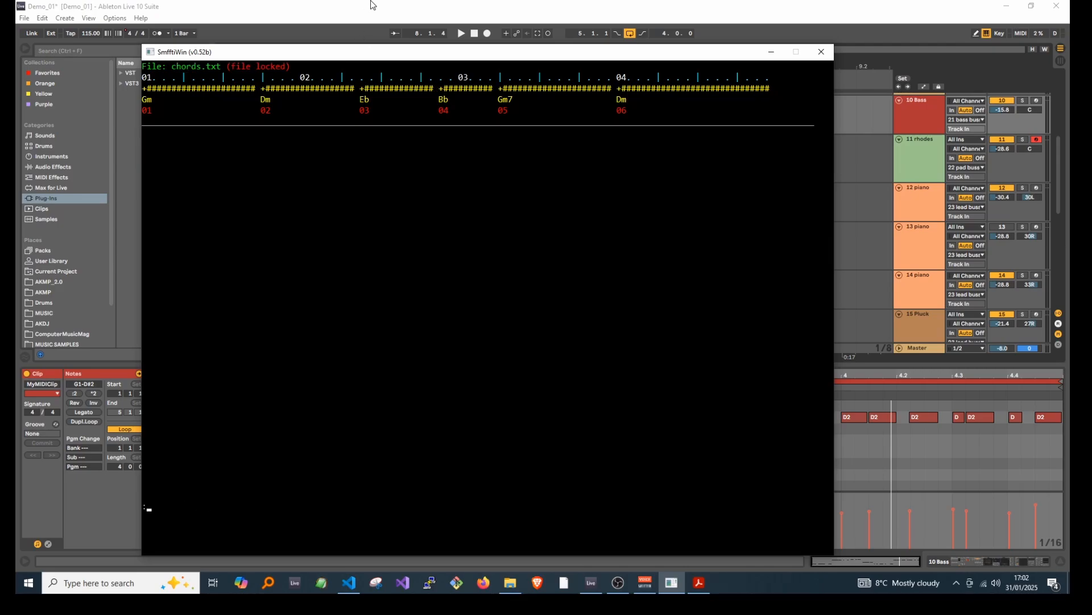
# Switch to Ableton Live, open the Battery 4 plug-in on track 8 to examine its drum cells, and close it
pyautogui.scroll(5, 856, 179)
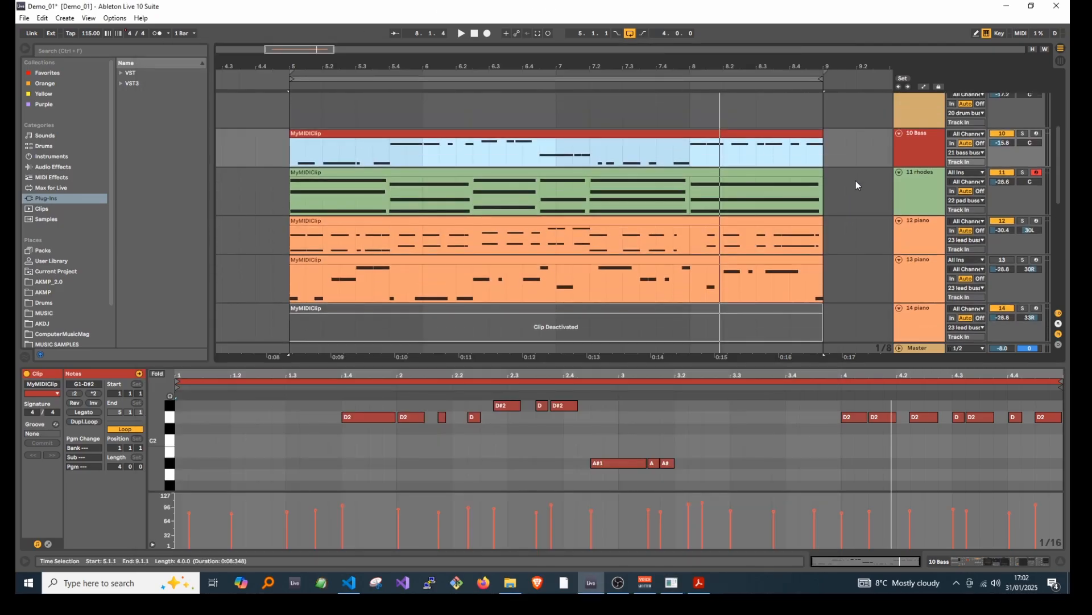
pyautogui.click(924, 186)
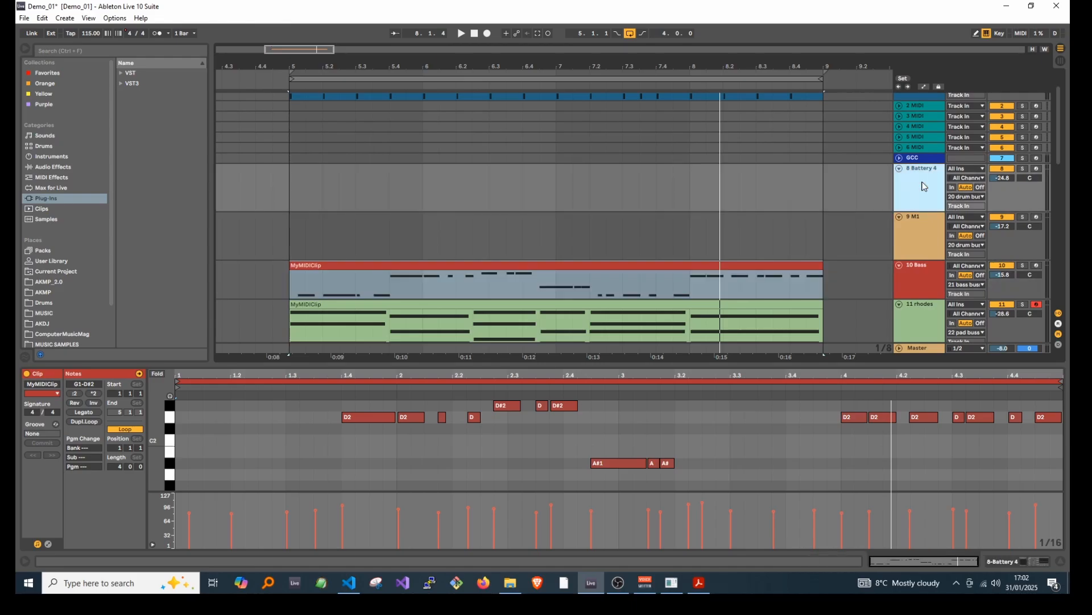
pyautogui.click(1029, 558)
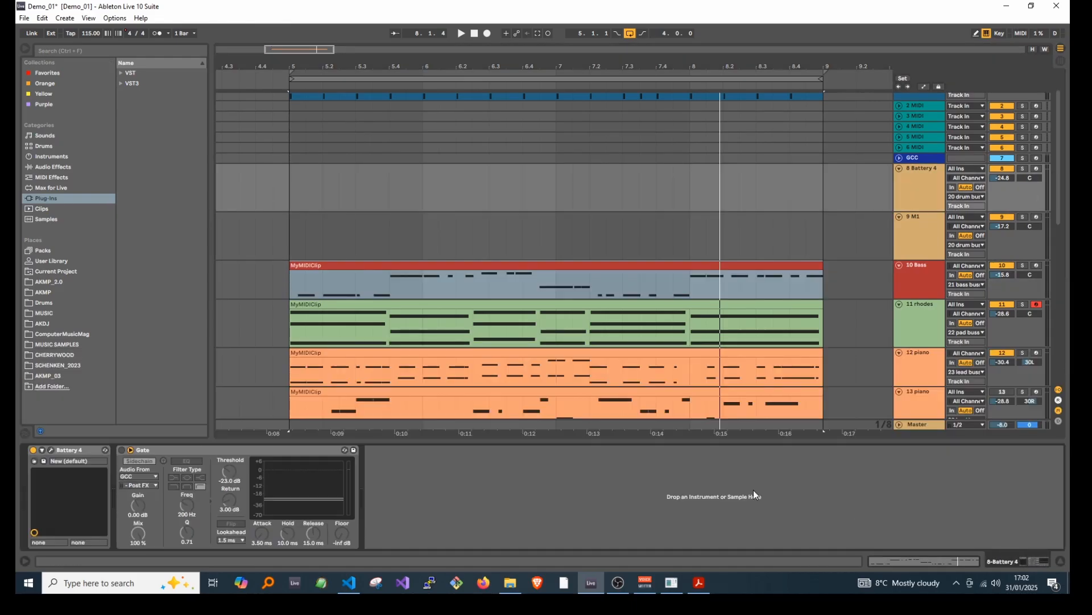
pyautogui.click(51, 451)
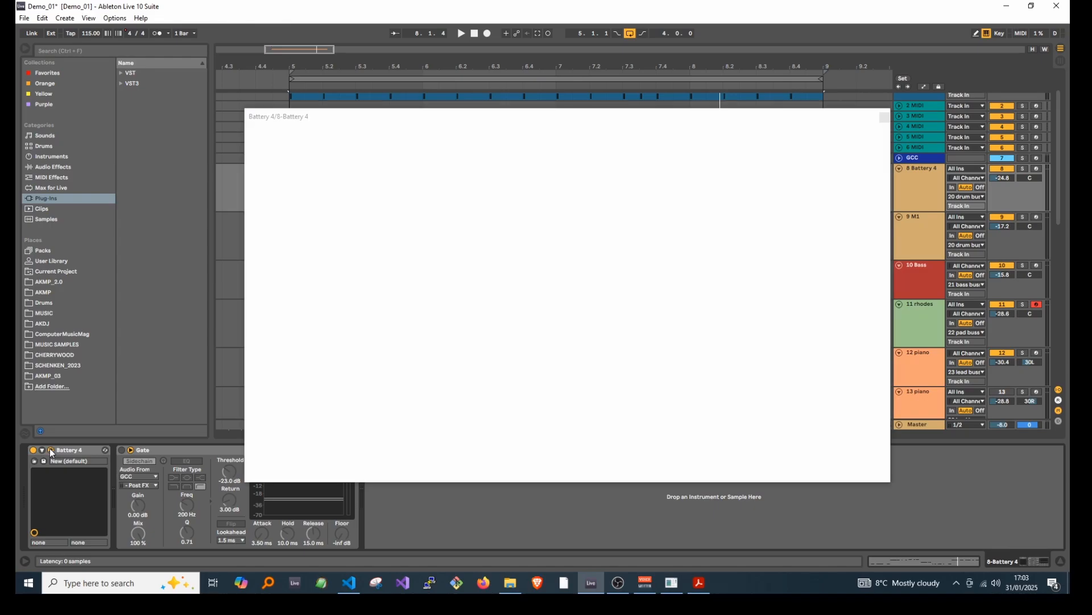
pyautogui.click(51, 451)
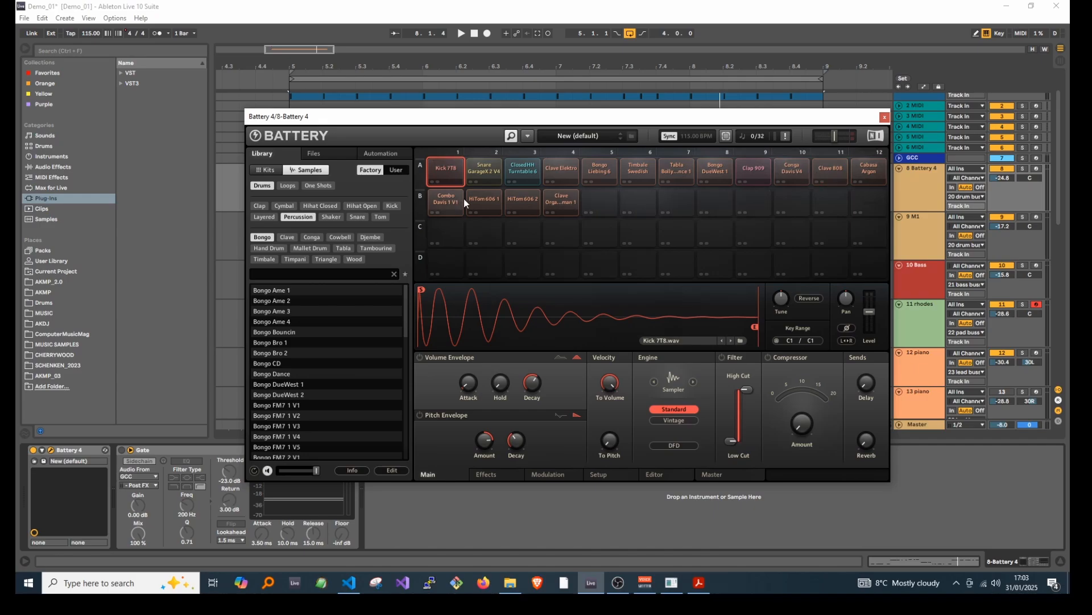
pyautogui.click(885, 117)
# Open the M1 plug-in on track 9 and look through the Drums/Hit programs in its browser without changing the Percussion program
pyautogui.click(915, 228)
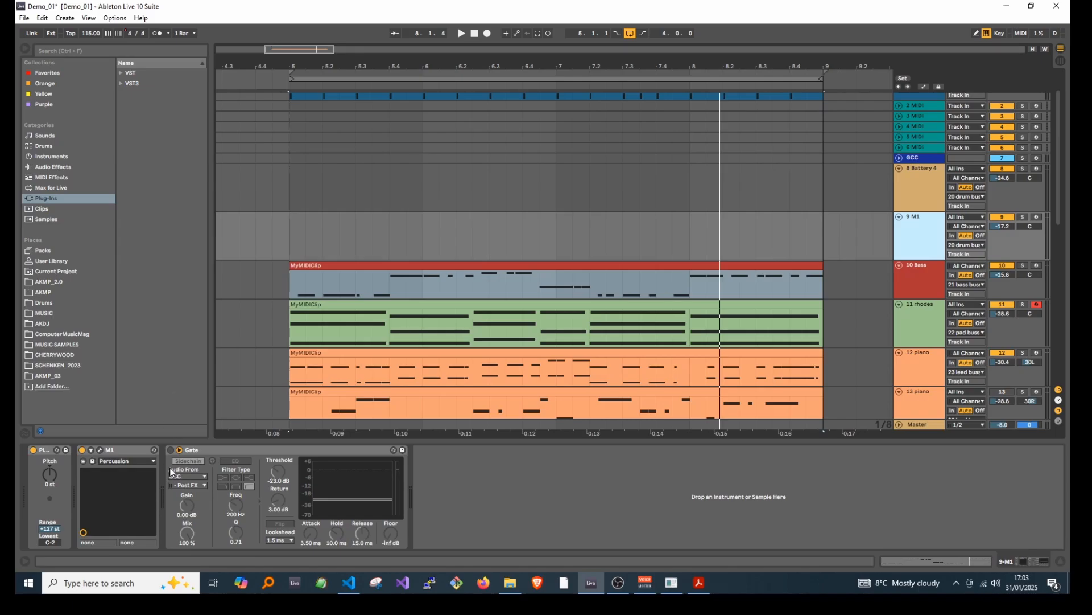
pyautogui.click(100, 450)
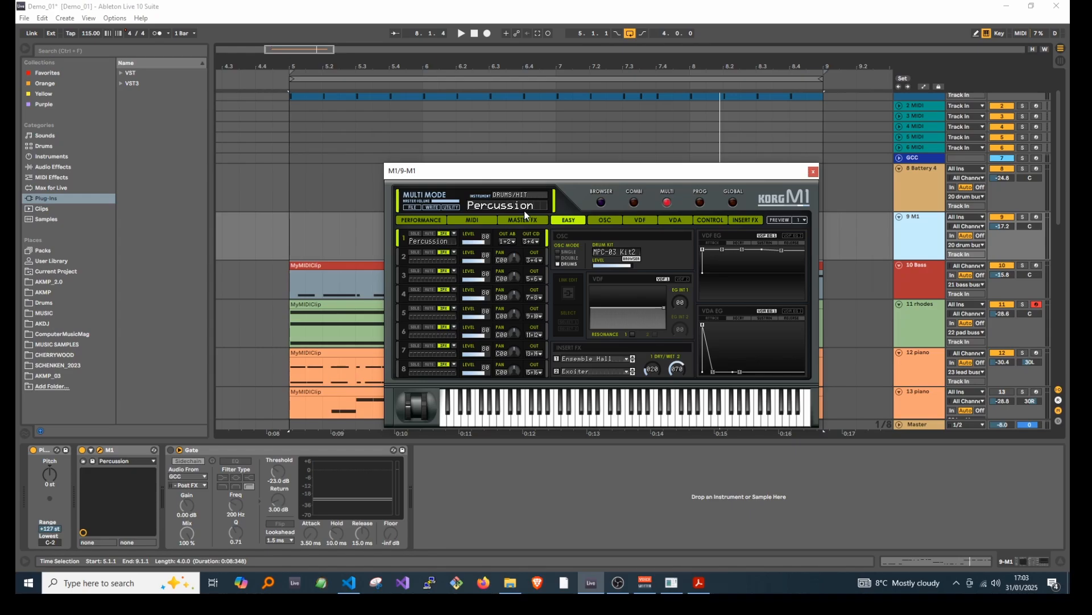
pyautogui.click(597, 202)
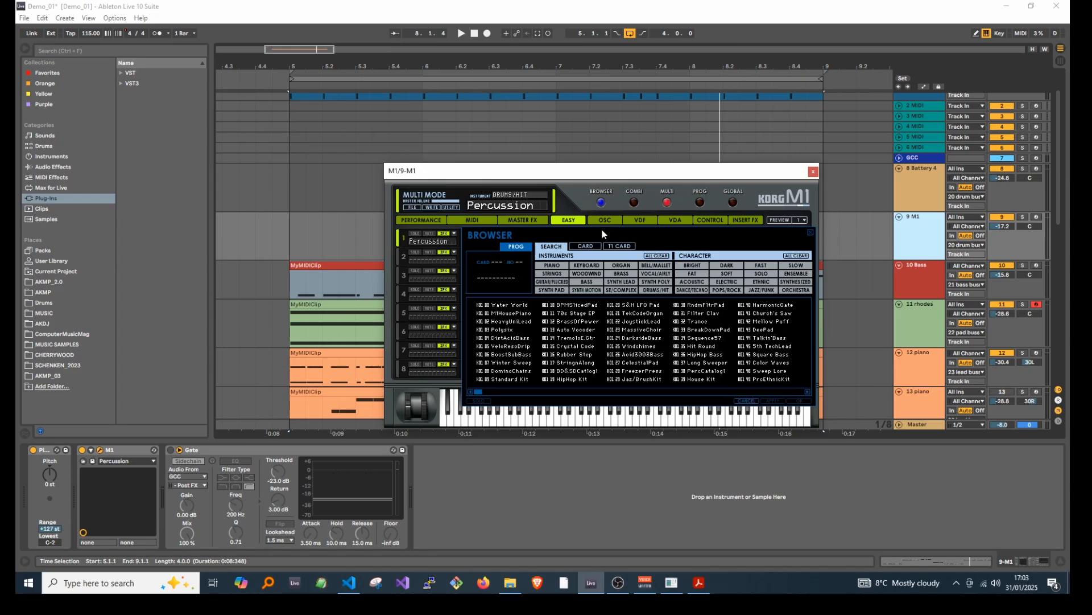
pyautogui.click(651, 291)
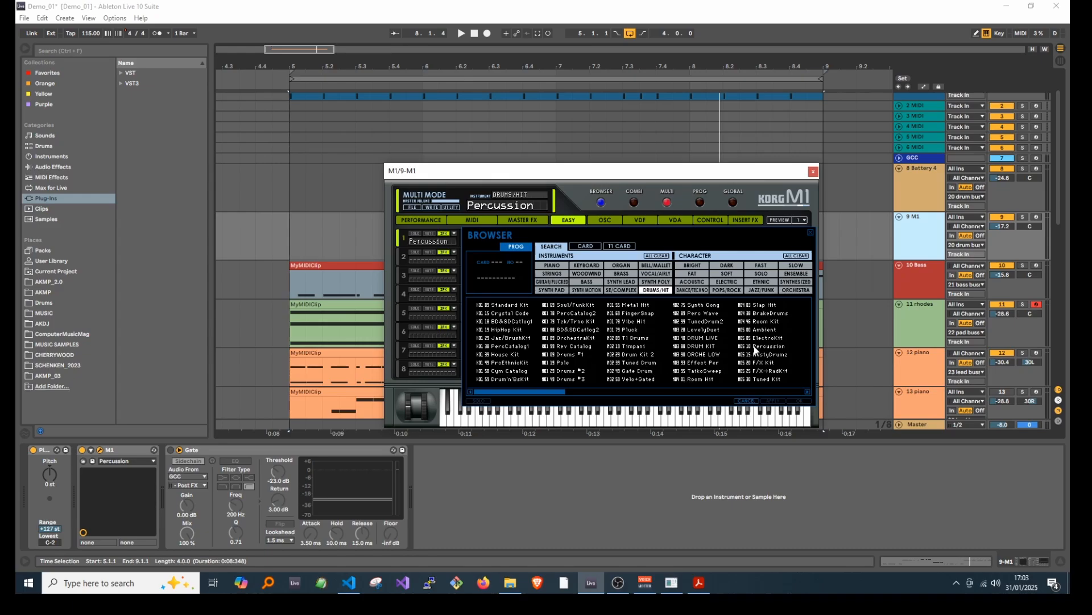
pyautogui.click(748, 401)
# Audition the Percussion sounds across the M1's on-screen keyboard and close the plug-in window
pyautogui.click(486, 417)
pyautogui.click(501, 418)
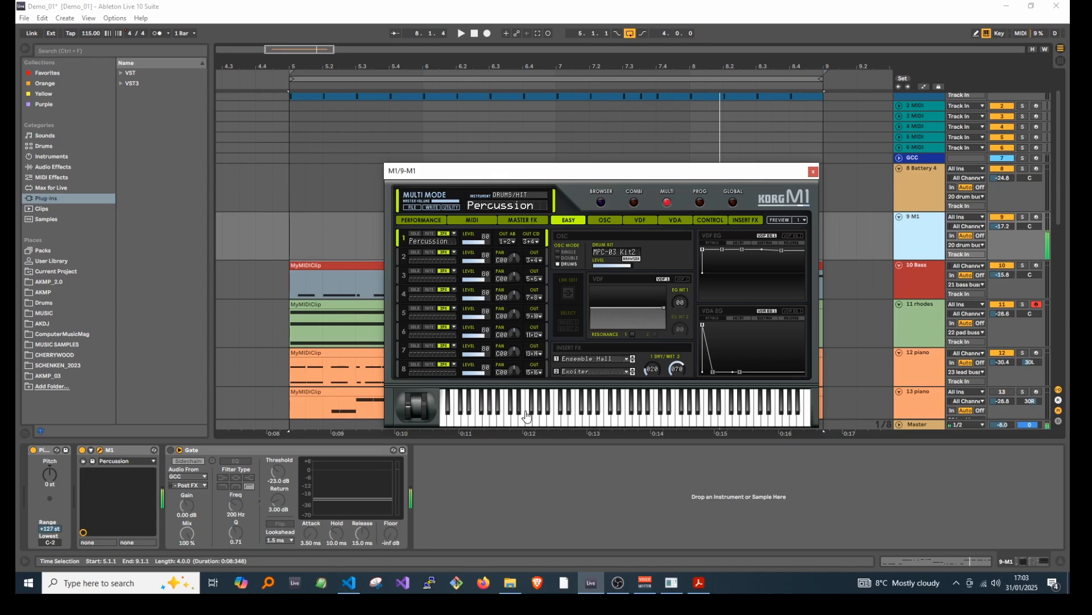
pyautogui.click(536, 418)
pyautogui.click(558, 418)
pyautogui.click(571, 419)
pyautogui.click(594, 419)
pyautogui.click(614, 419)
pyautogui.click(631, 418)
pyautogui.click(644, 418)
pyautogui.click(660, 419)
pyautogui.click(702, 416)
pyautogui.click(723, 415)
pyautogui.click(736, 414)
pyautogui.click(728, 408)
pyautogui.click(814, 172)
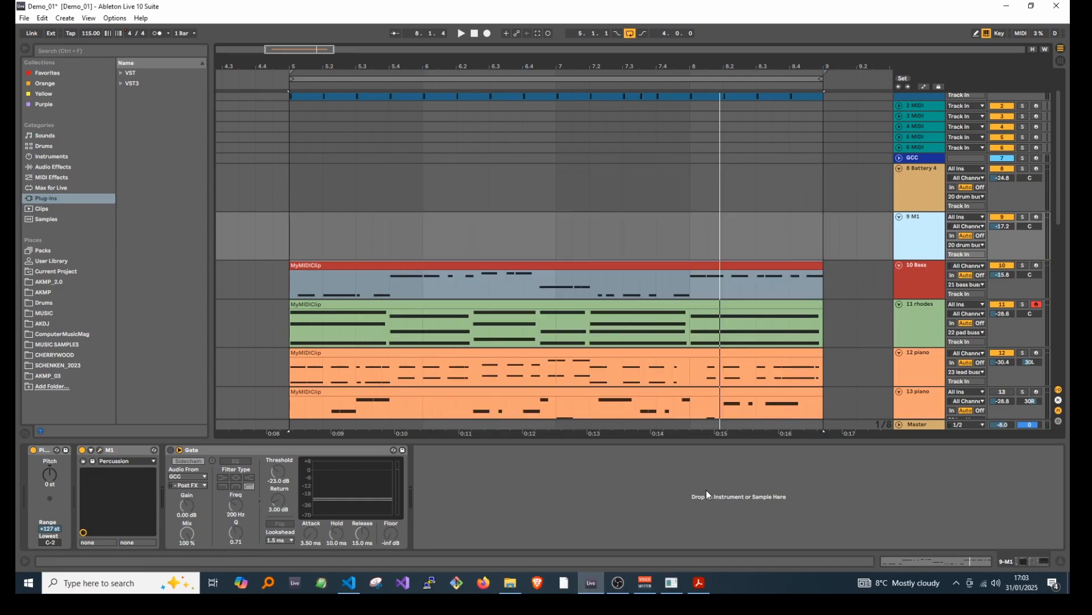
# Switch to SmfftiWin and generate a percussion pattern MIDI file with the command pp 16 c1
pyautogui.click(671, 584)
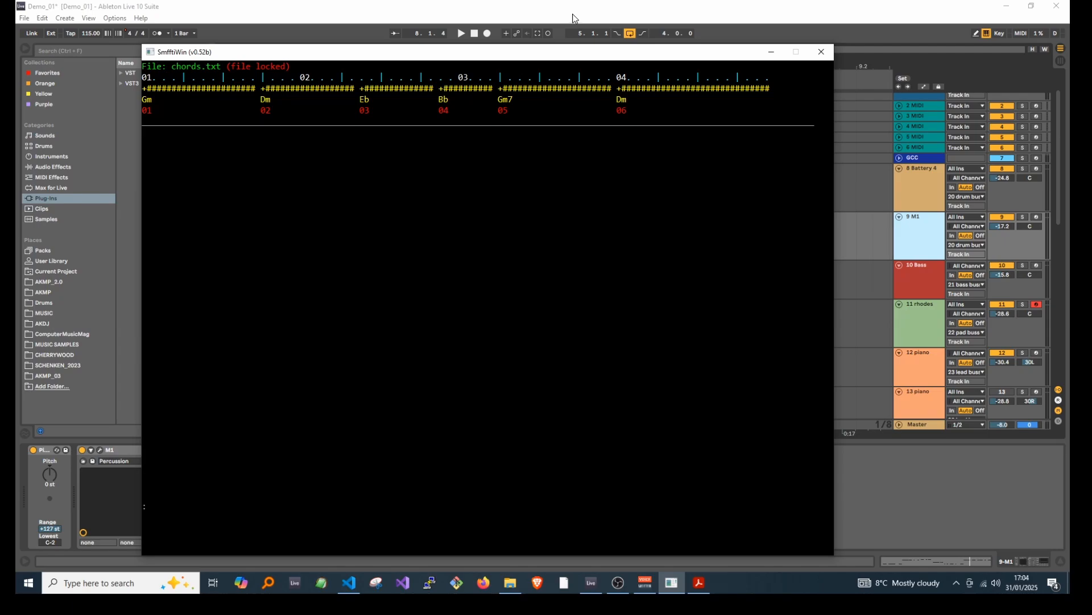
pyautogui.write('pp')
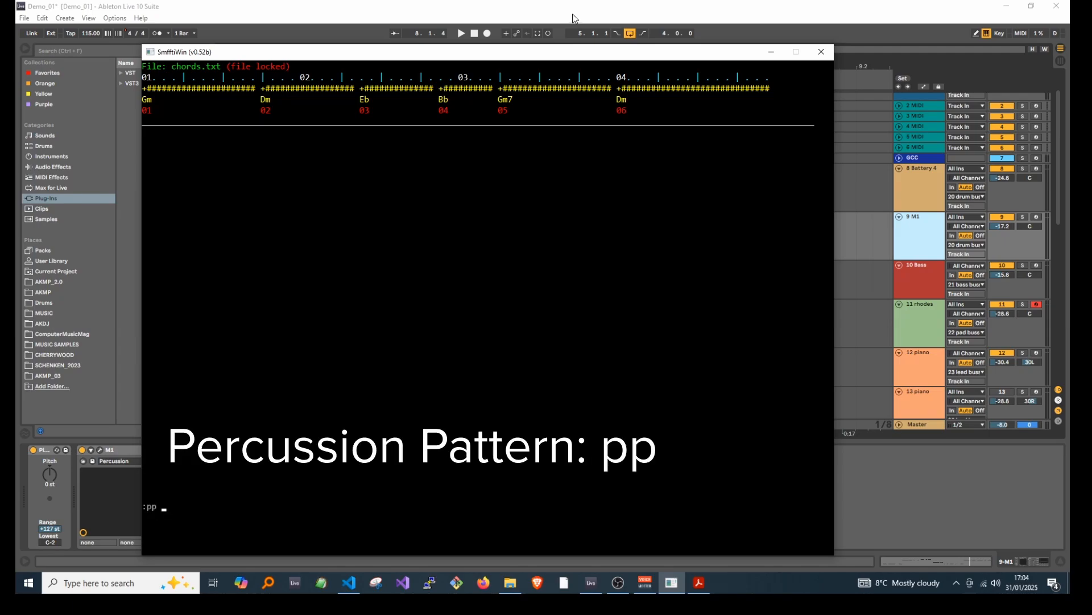
pyautogui.write(' 16 c1')
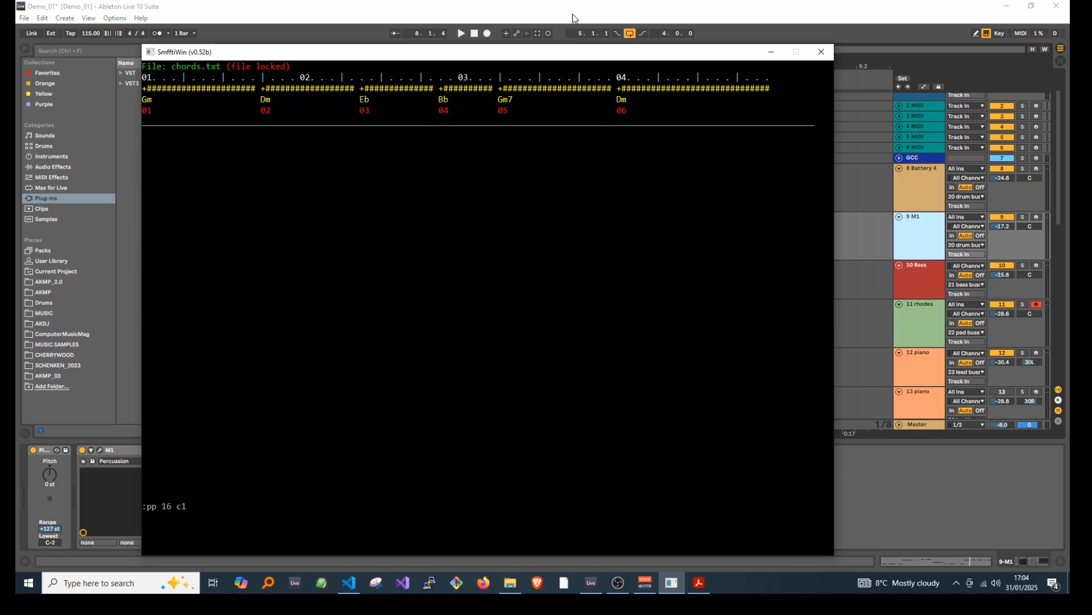
pyautogui.press('Return')
# Import pp.mid onto track 8 Battery 4 at bar 5 in Ableton Live and audition it soloed
pyautogui.click(570, 9)
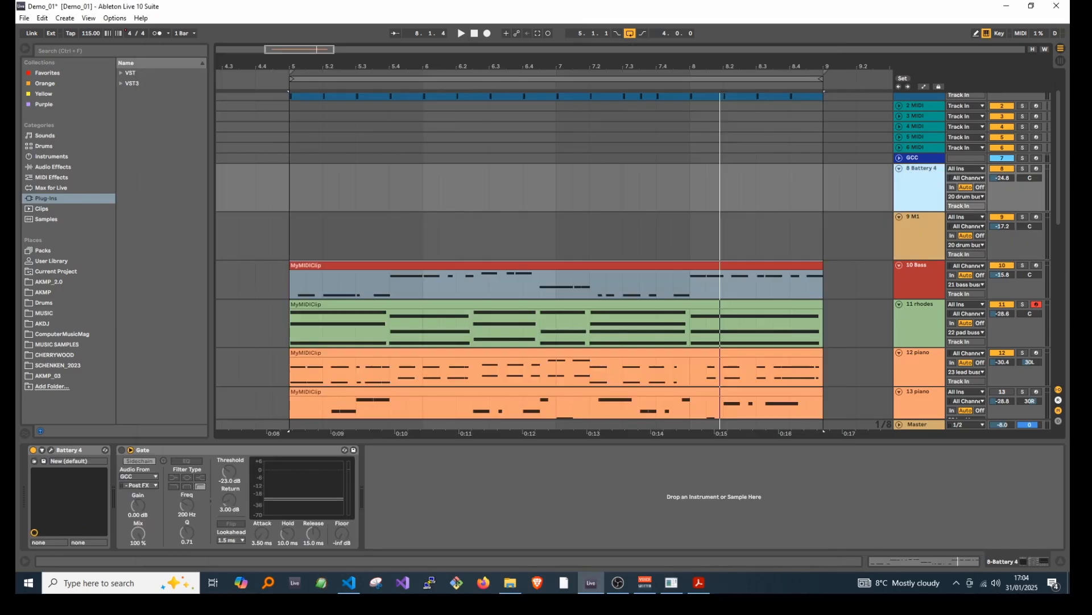
pyautogui.hotkey('alt', 'Tab')
pyautogui.moveTo(966, 374); pyautogui.dragTo(302, 184)
pyautogui.press('space')
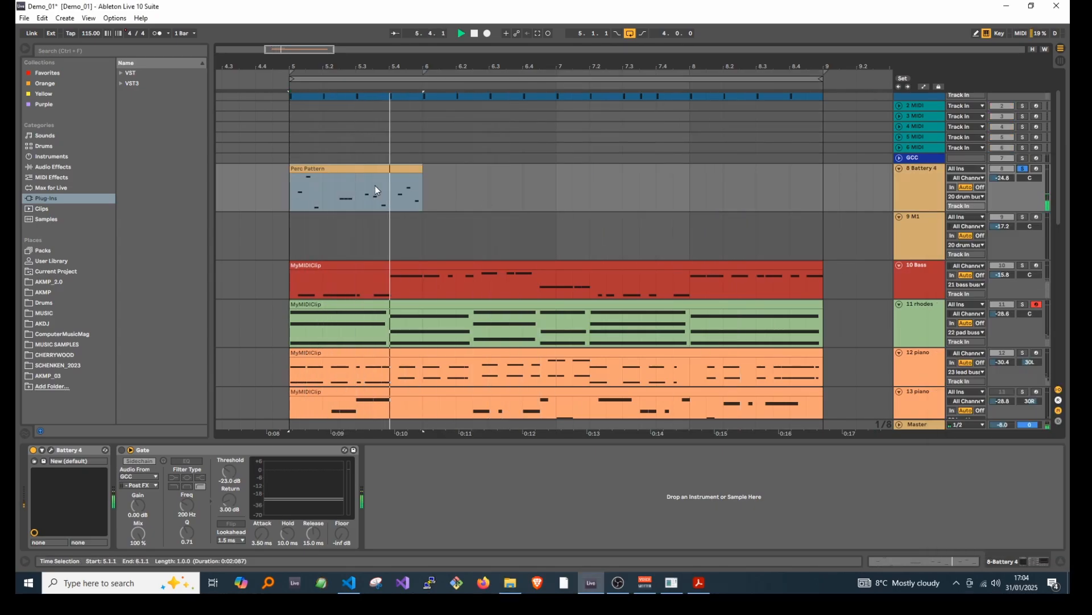
pyautogui.press('space')
pyautogui.press('space')
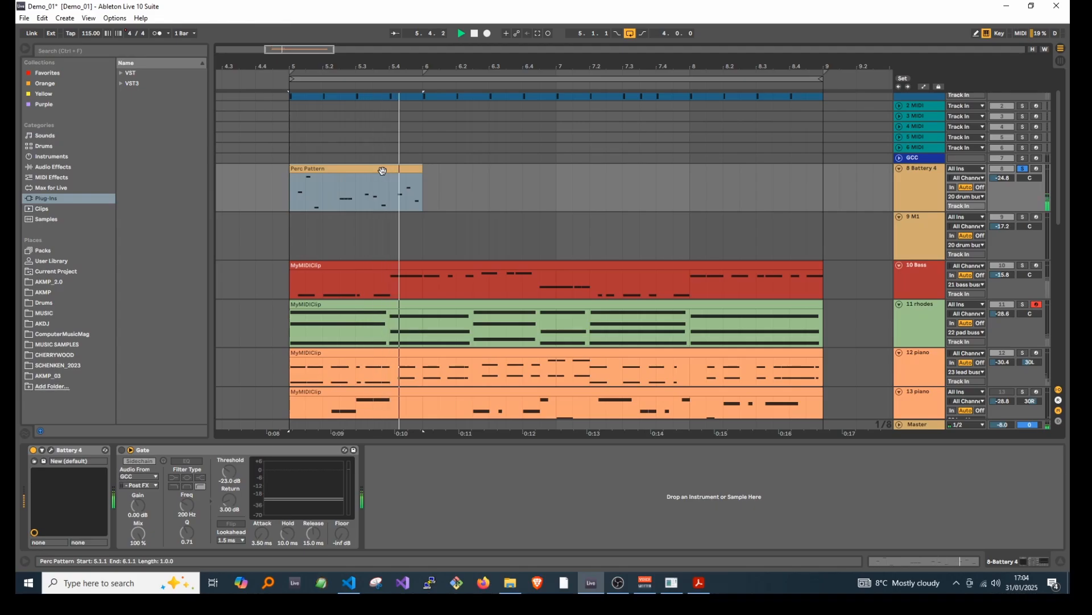
# Display the notes of the Perc Pattern clip on track 8 and examine them during playback
pyautogui.click(921, 563)
pyautogui.press('space')
pyautogui.press('space')
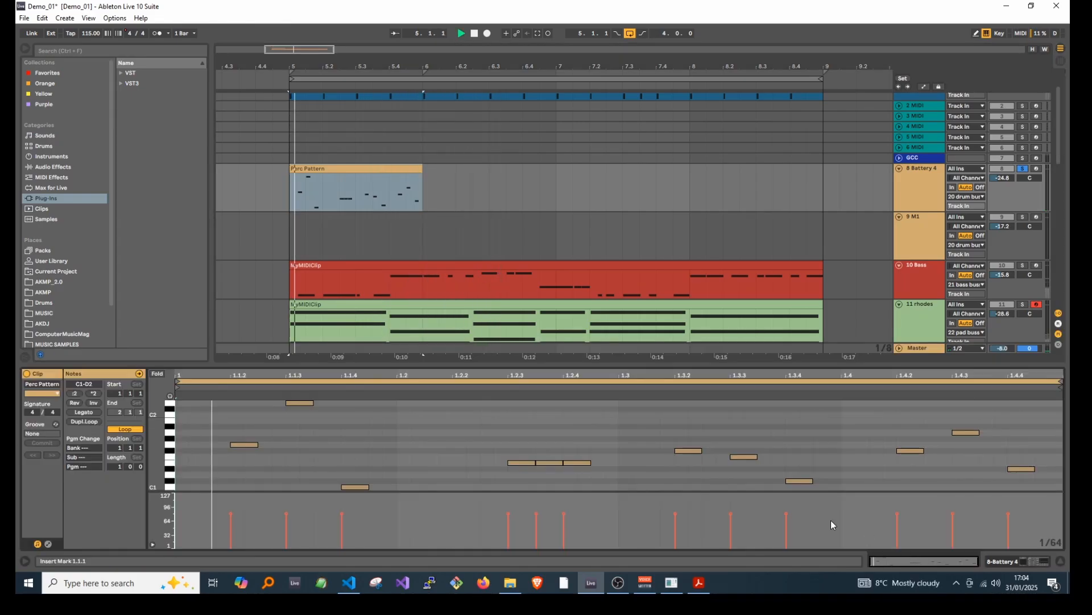
pyautogui.click(560, 466)
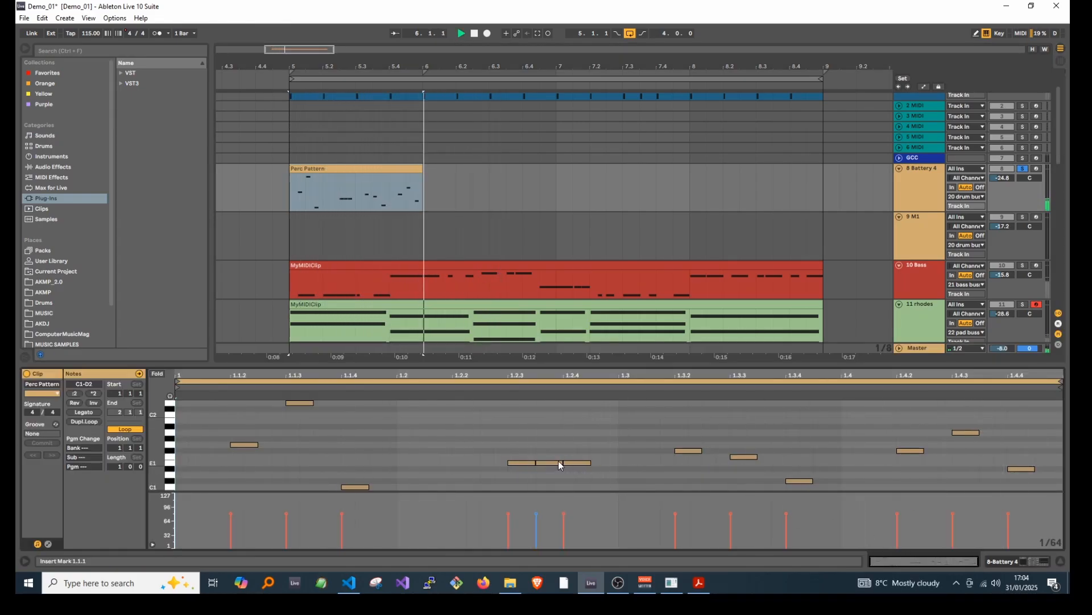
# Rerun the last percussion pattern command in SmfftiWin and replace the track 8 clip at bar 5 with the new pp.mid
pyautogui.click(672, 581)
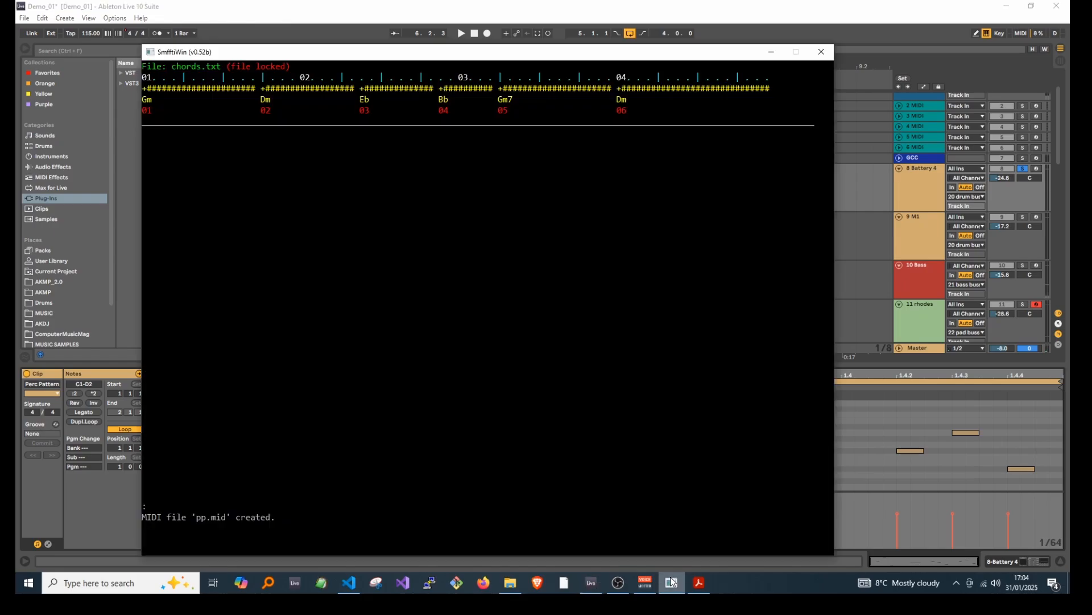
pyautogui.press('Up')
pyautogui.press('Return')
pyautogui.click(745, 10)
pyautogui.click(510, 582)
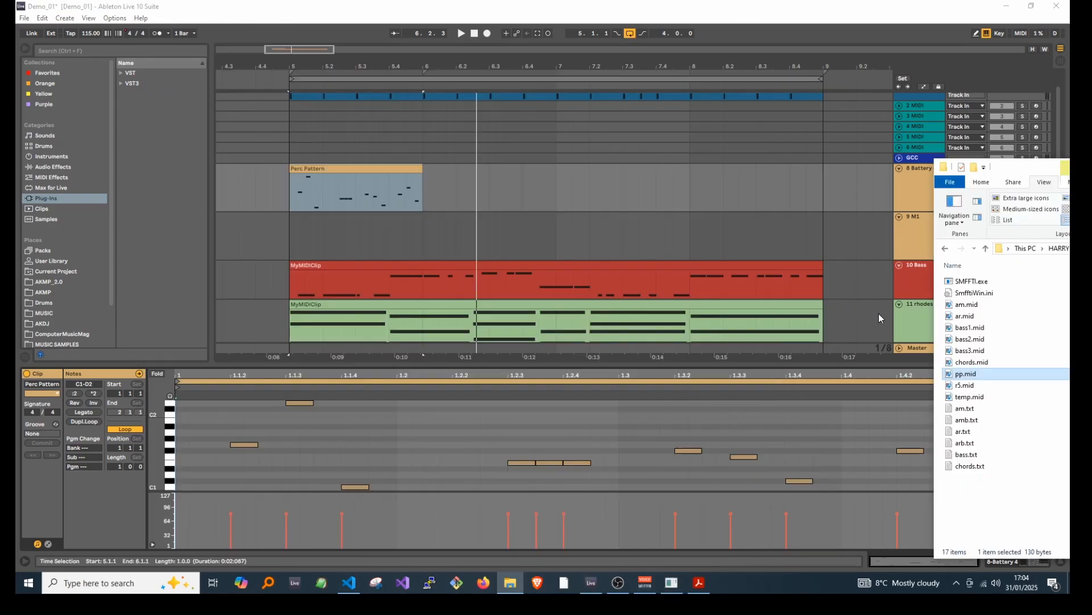
pyautogui.moveTo(949, 374); pyautogui.dragTo(338, 183)
# Audition the new Perc Pattern clip on track 8 and extend it to four bars, ending at bar 9
pyautogui.click(331, 170)
pyautogui.press('space')
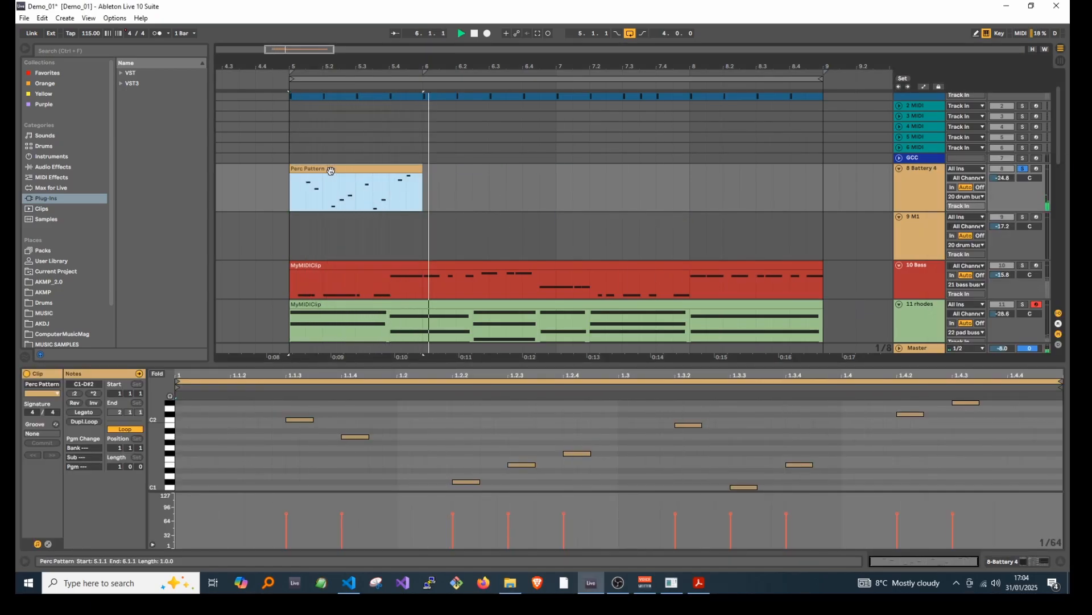
pyautogui.press('space')
pyautogui.press('space')
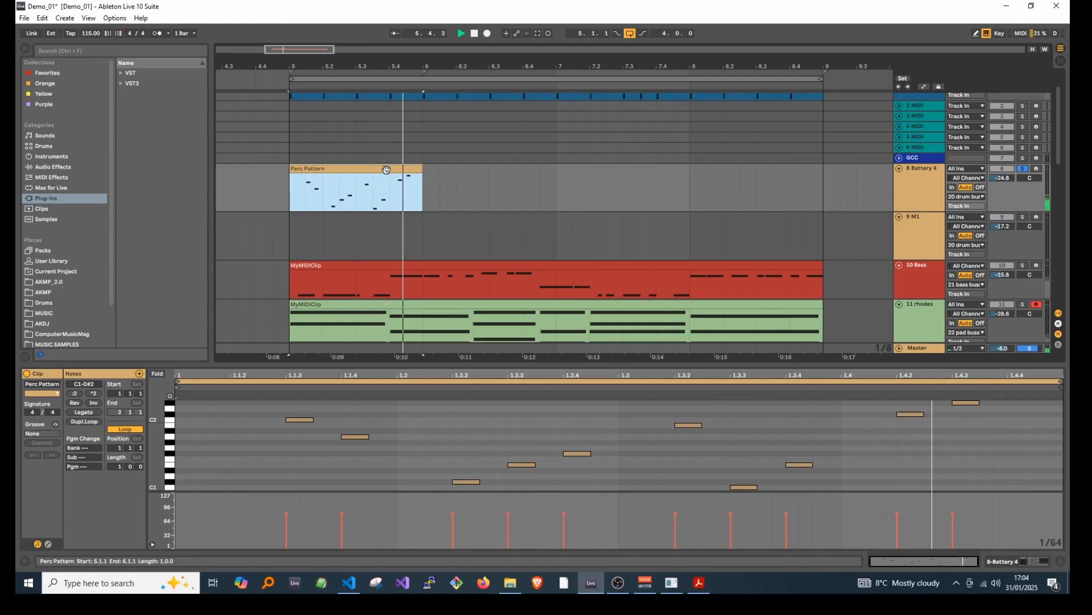
pyautogui.press('space')
pyautogui.moveTo(424, 172); pyautogui.dragTo(814, 158)
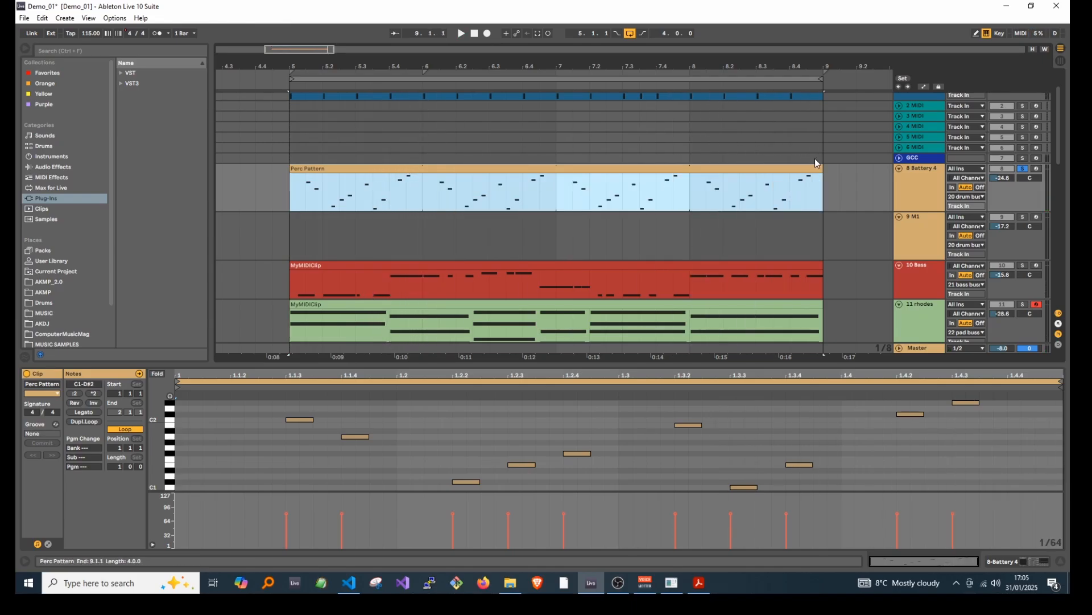
pyautogui.press('space')
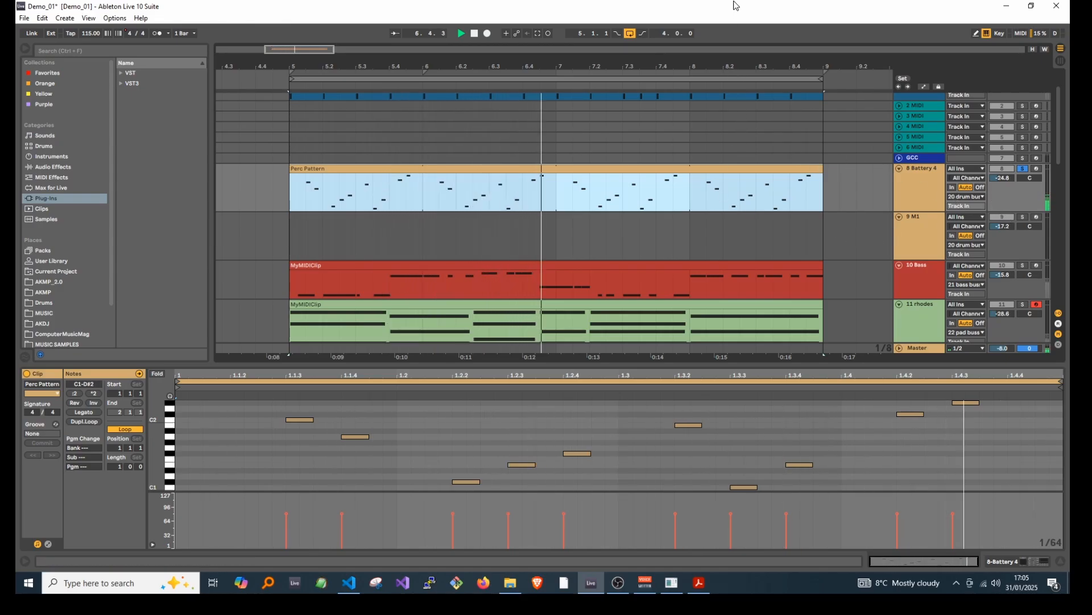
# Solo track 9 M1 in place of track 8 and generate a percussion pattern in SmfftiWin with pp 36 c1
pyautogui.click(1023, 216)
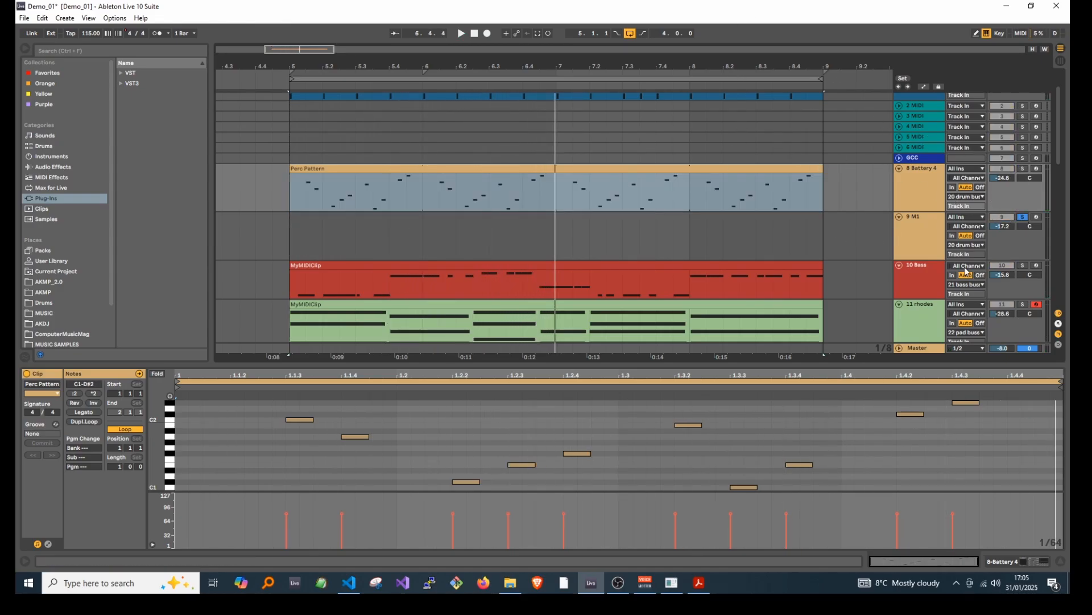
pyautogui.click(673, 587)
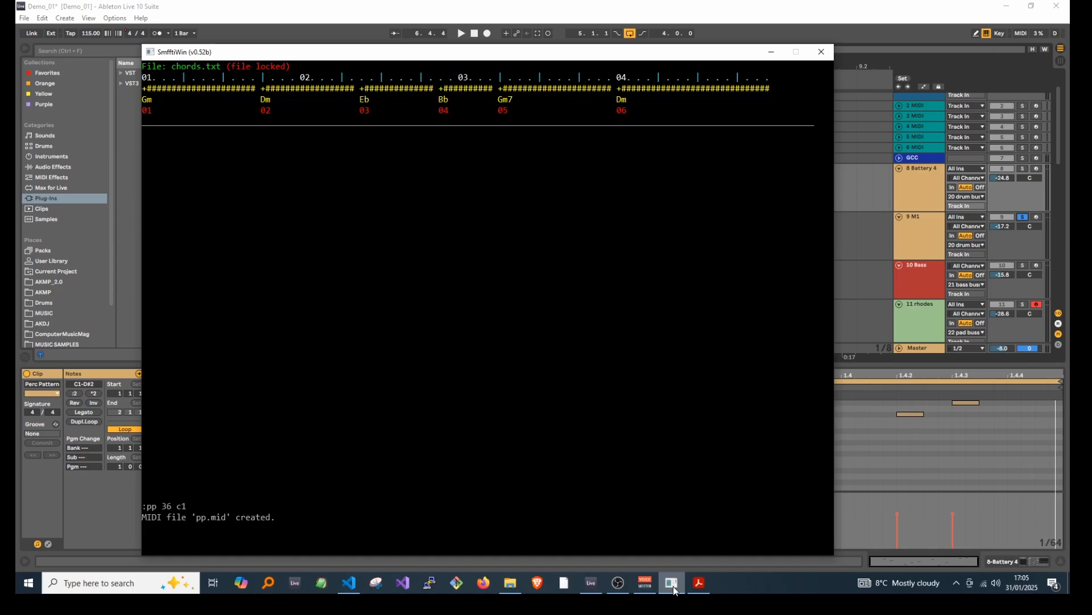
pyautogui.write(':')
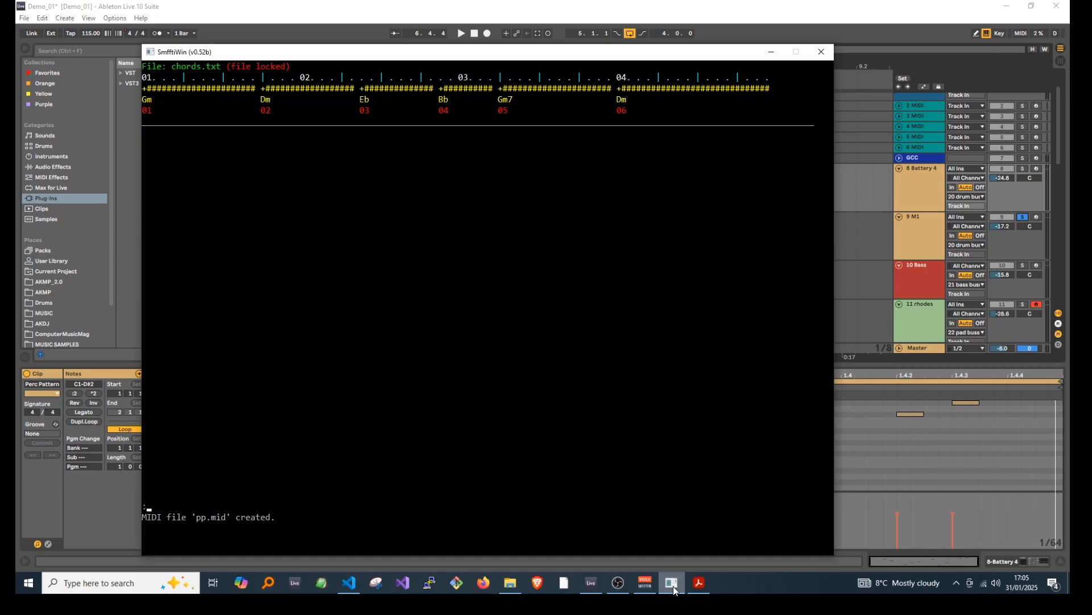
# Import pp.mid onto track 9 M1 at bar 5 and extend the clip to four bars, ending at bar 9
pyautogui.click(769, 6)
pyautogui.click(1069, 168)
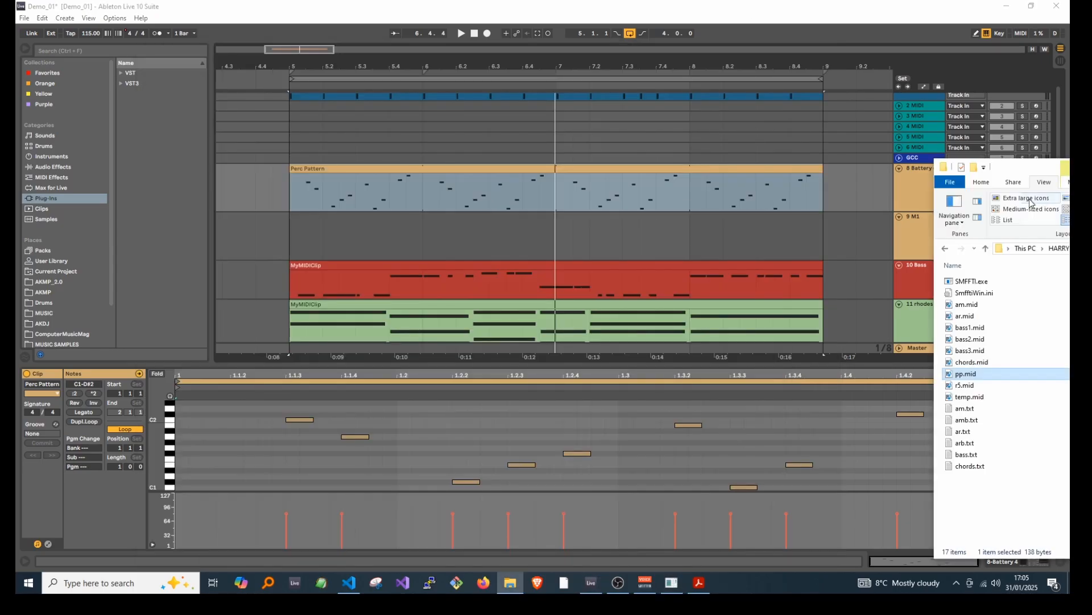
pyautogui.moveTo(954, 379); pyautogui.dragTo(288, 231)
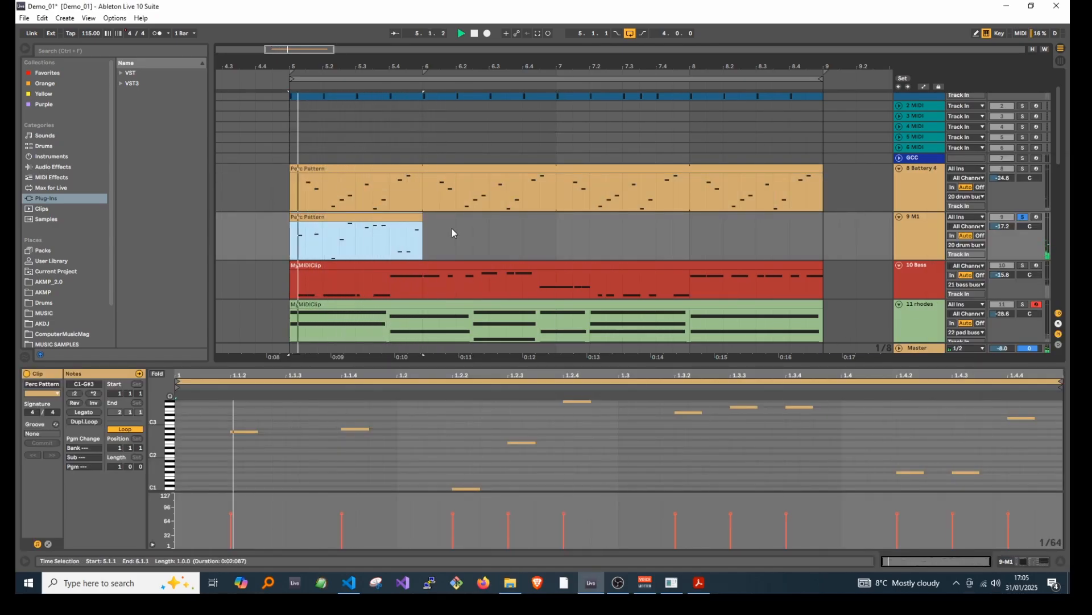
pyautogui.moveTo(422, 221); pyautogui.dragTo(825, 221)
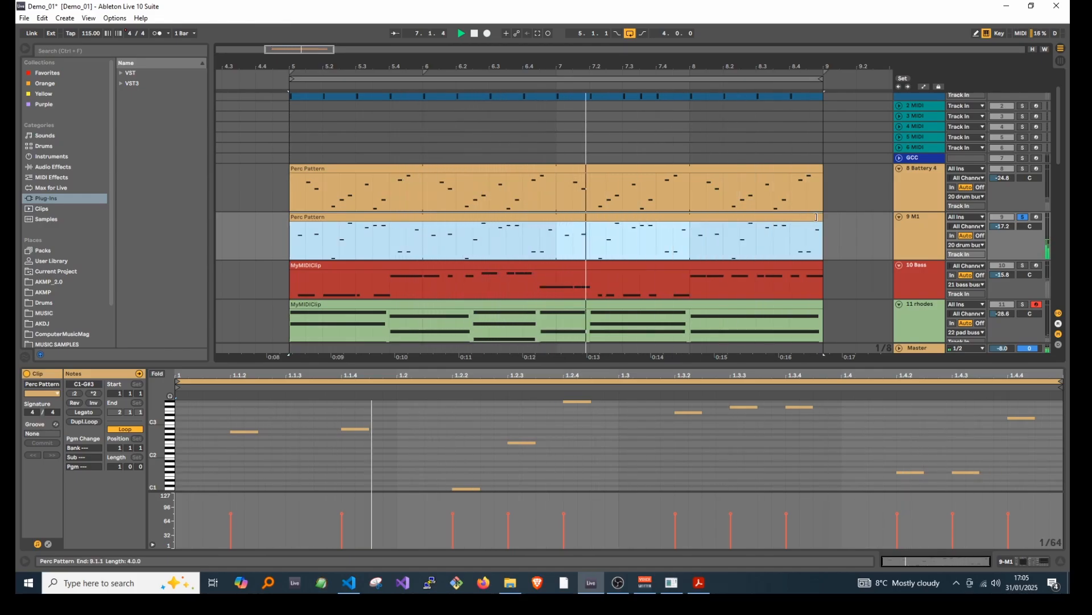
# Turn off the solo on track 9 M1 and audition the full arrangement with both percussion clips
pyautogui.click(1023, 217)
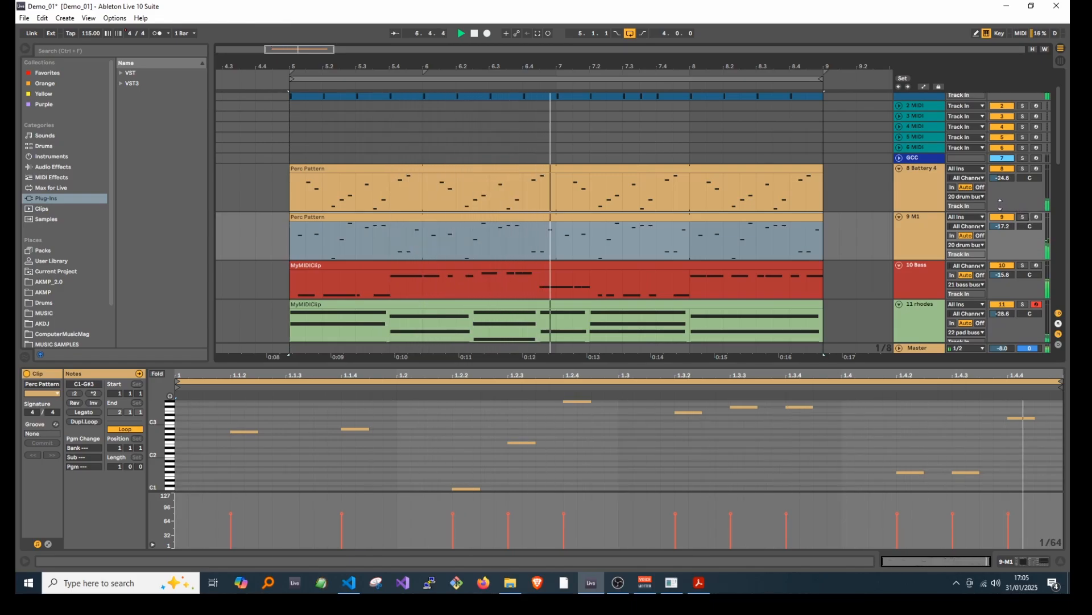
pyautogui.scroll(-2, 910, 223)
pyautogui.scroll(-2, 924, 217)
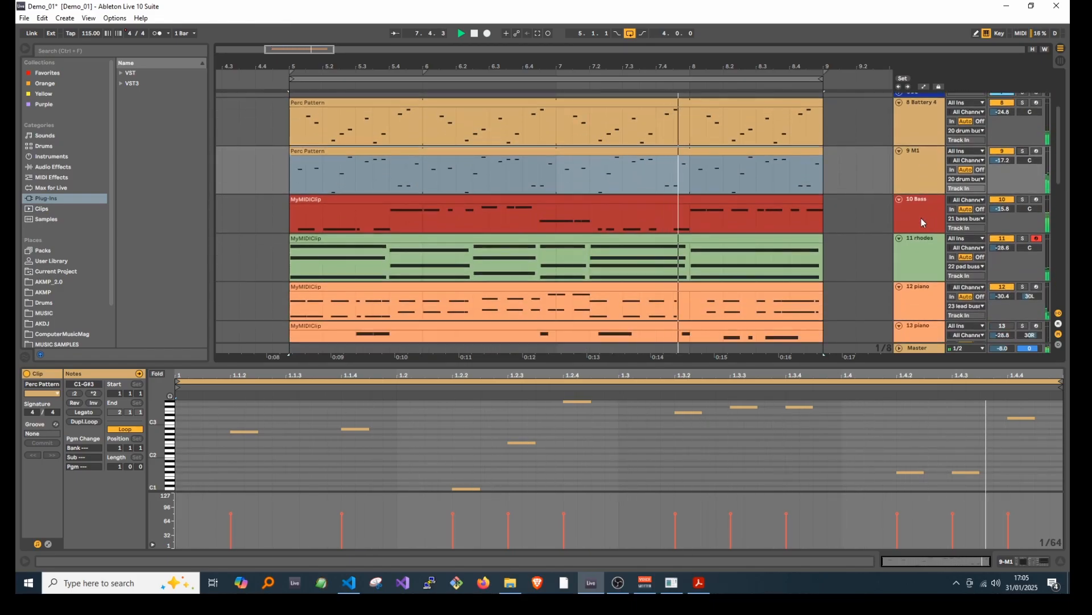
pyautogui.click(1003, 239)
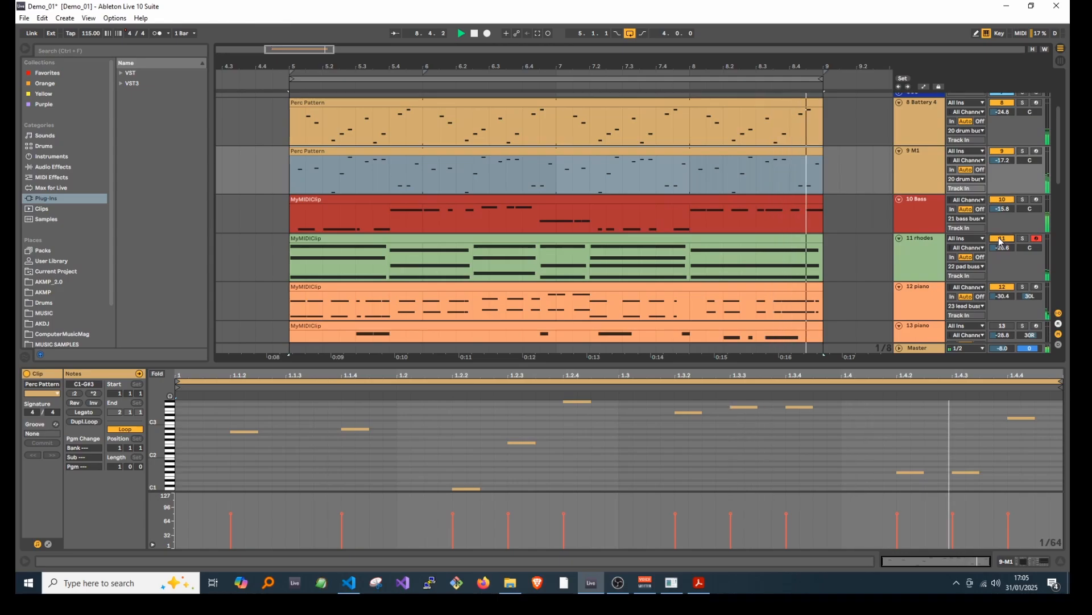
pyautogui.scroll(6, 996, 142)
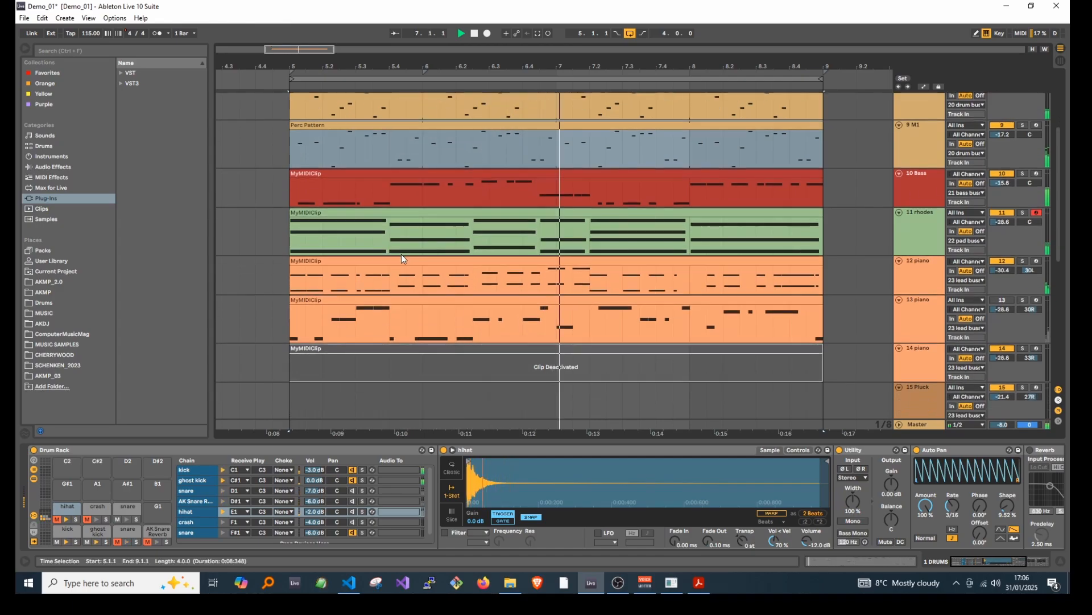
pyautogui.scroll(-1, 398, 253)
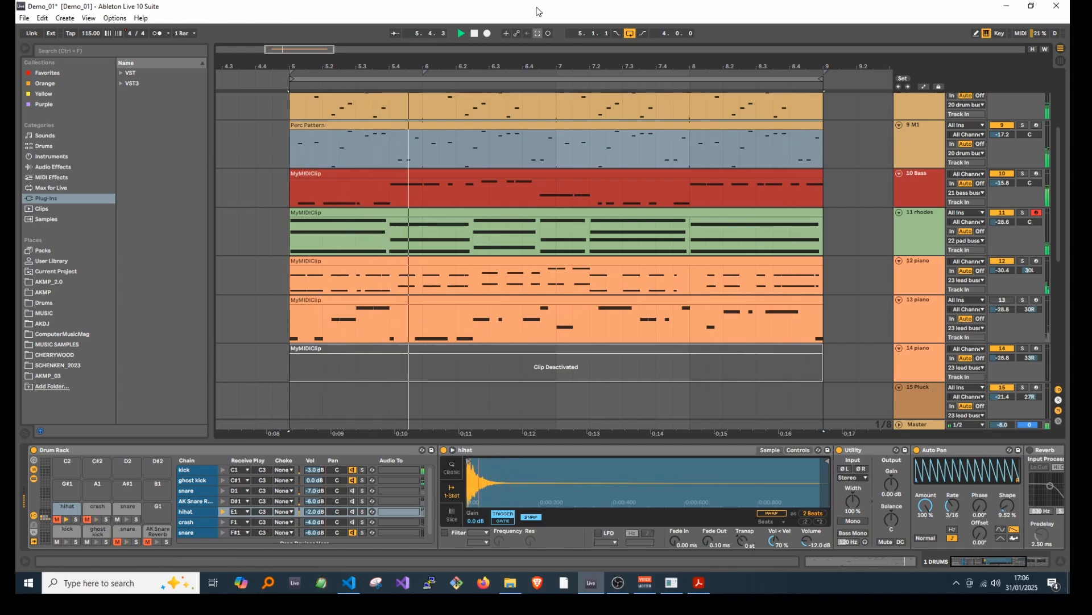
pyautogui.scroll(-2, 521, 160)
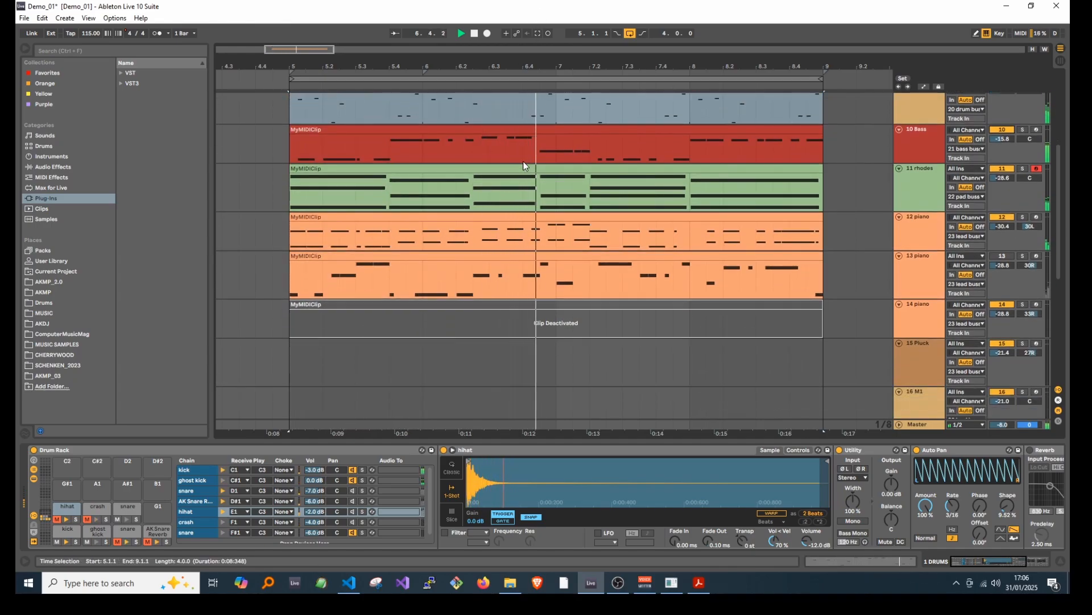
pyautogui.scroll(1, 530, 131)
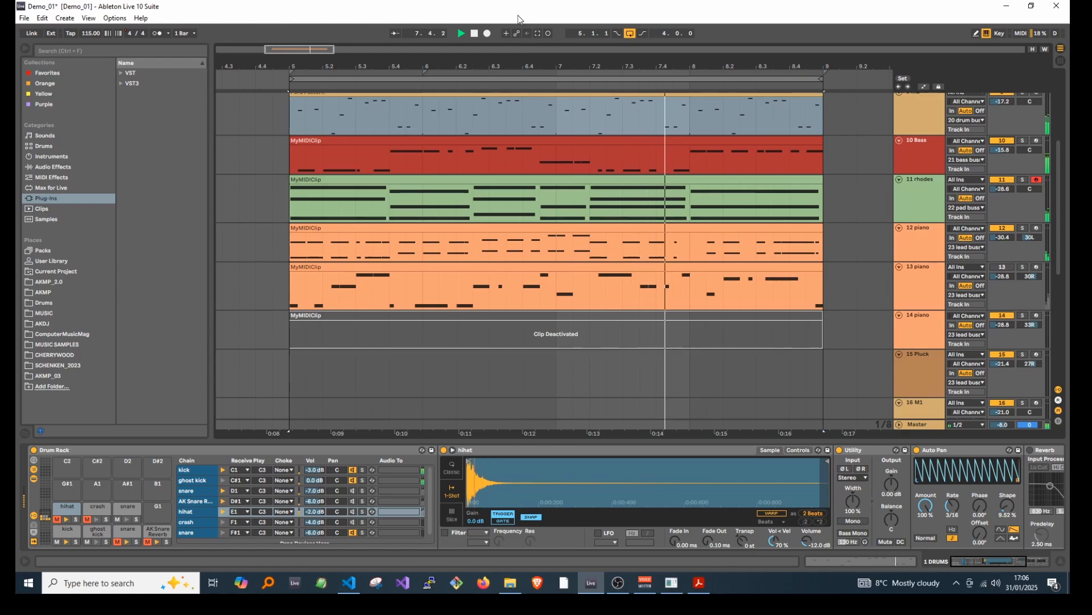
# Open the Sylenth1 plug-in on track 15 Pluck to view its KEY Pluck JB preset, and close it
pyautogui.scroll(-6, 922, 199)
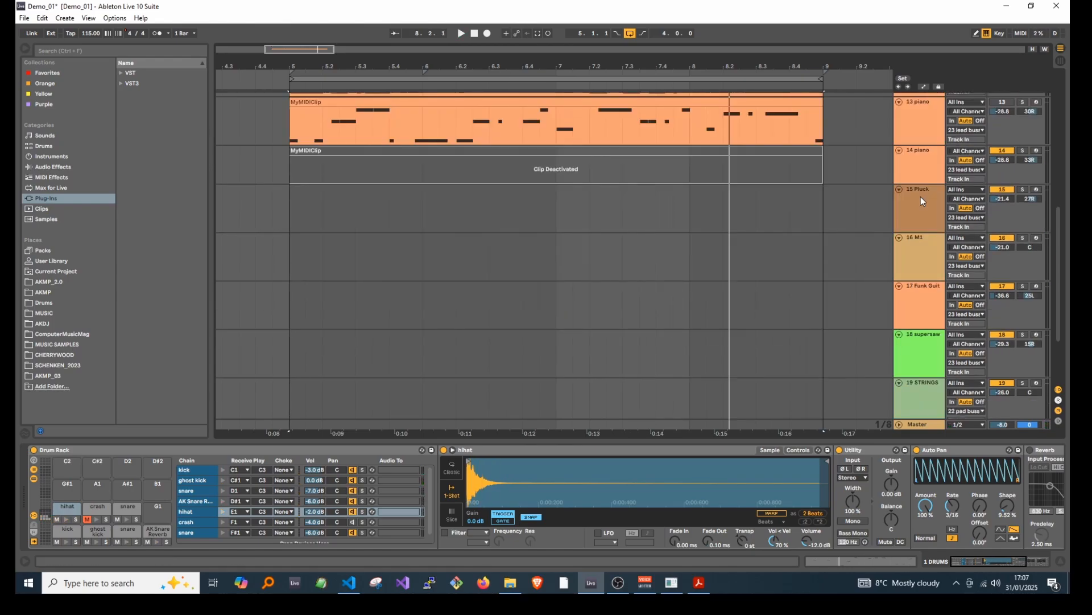
pyautogui.click(920, 196)
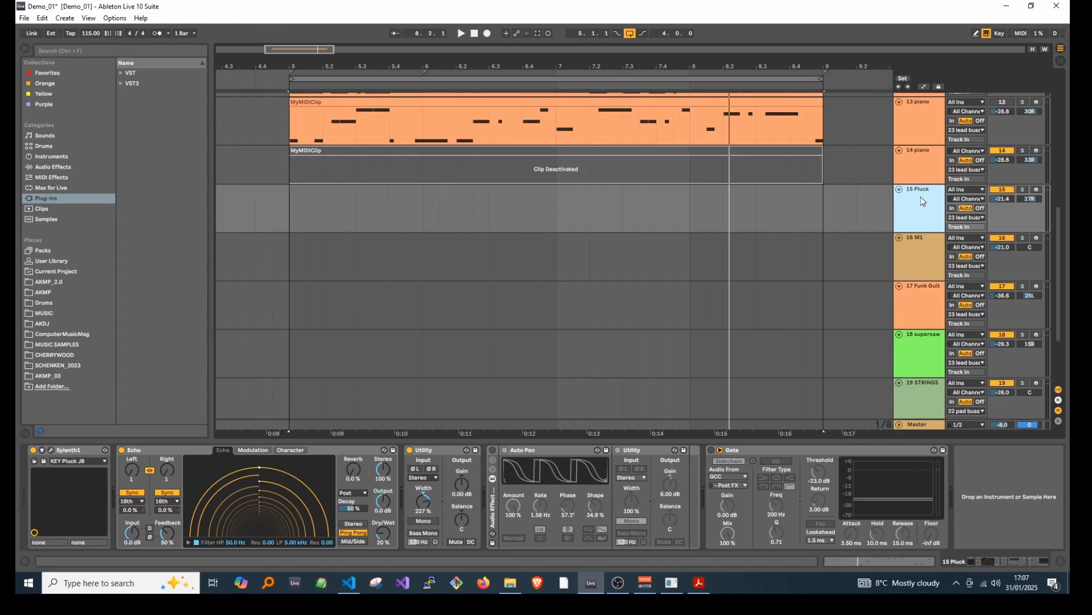
pyautogui.click(52, 453)
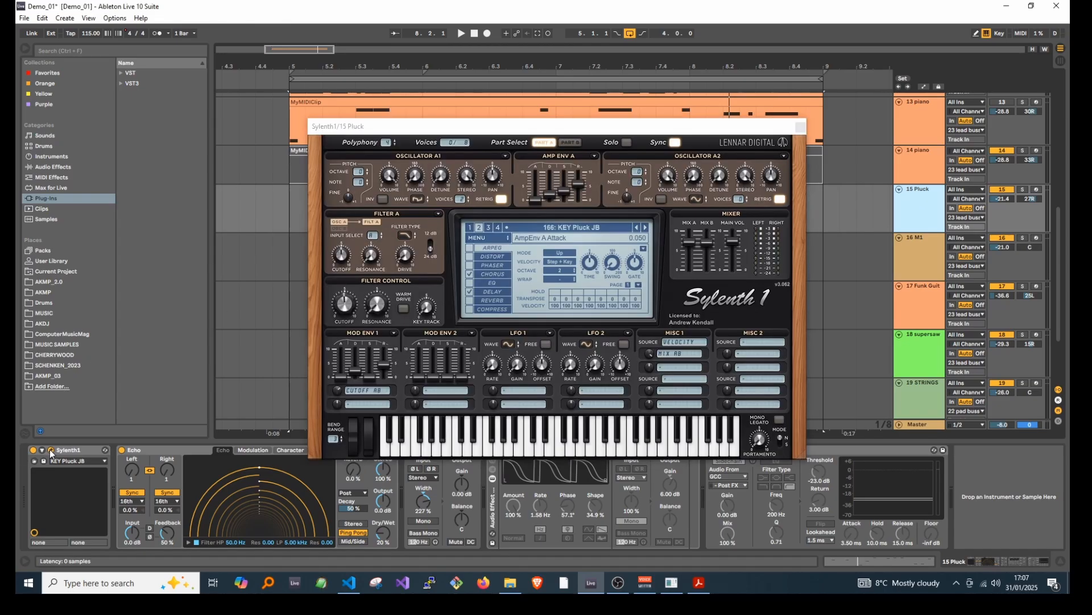
pyautogui.click(51, 452)
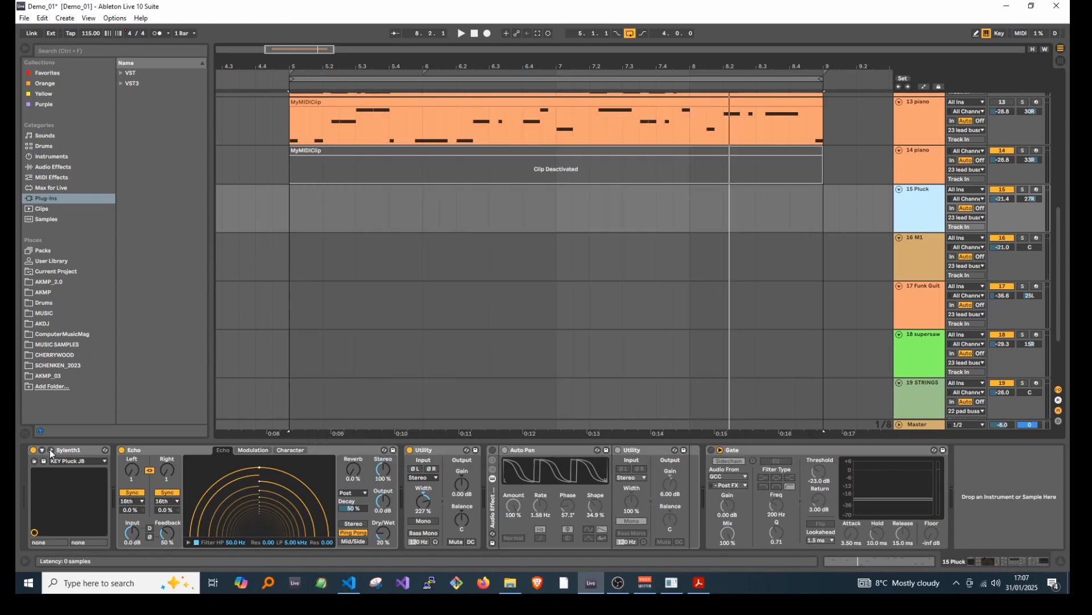
# Generate a new am.mid from the chord progression in SmfftiWin and import it onto track 15 Pluck at bar 5
pyautogui.click(673, 589)
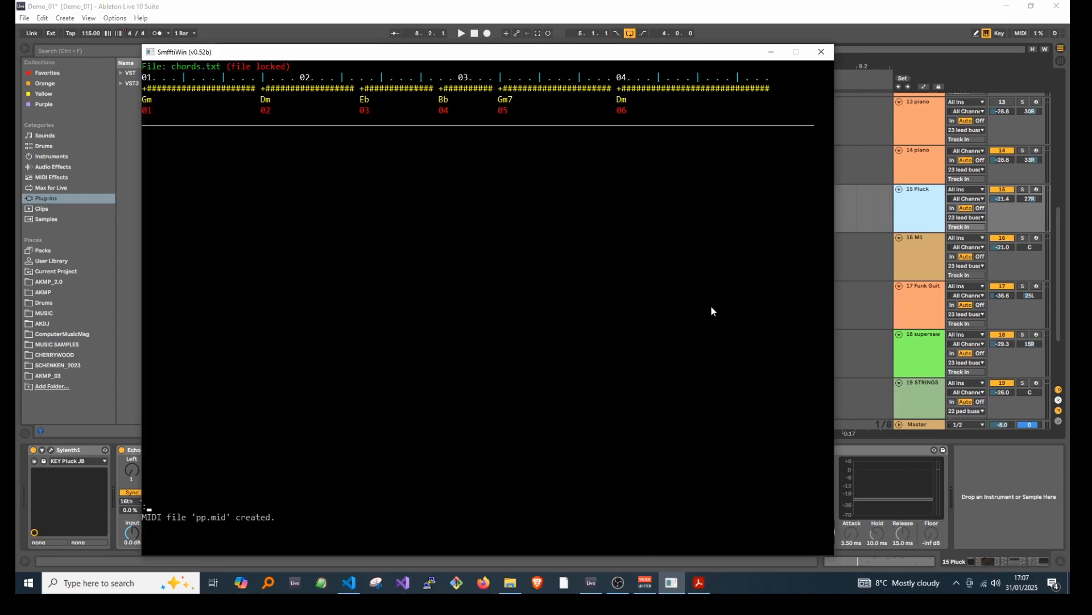
pyautogui.press('Return')
pyautogui.click(661, 12)
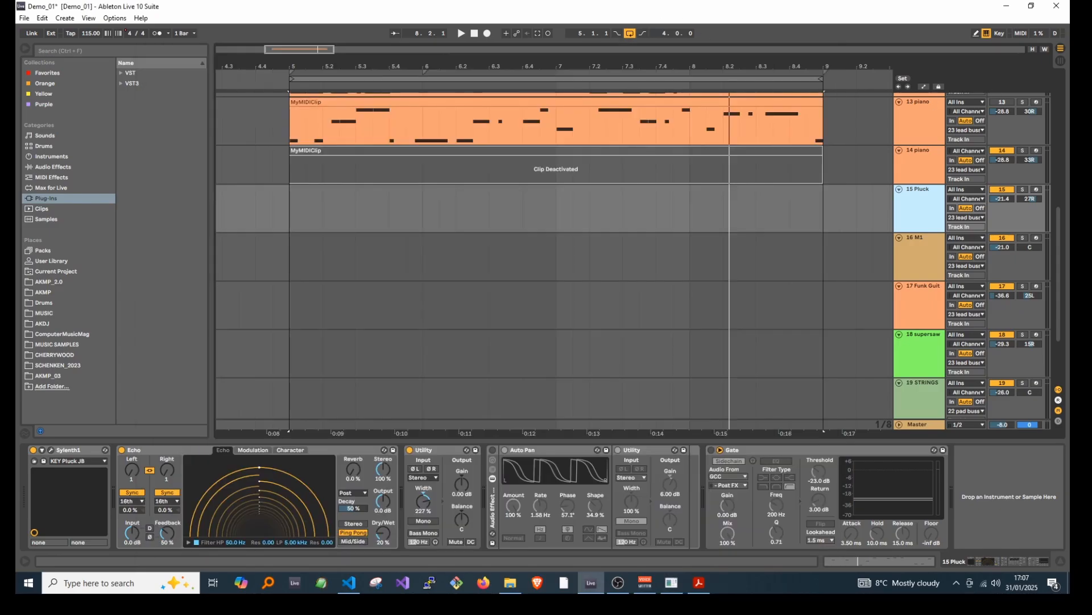
pyautogui.hotkey('alt', 'Tab')
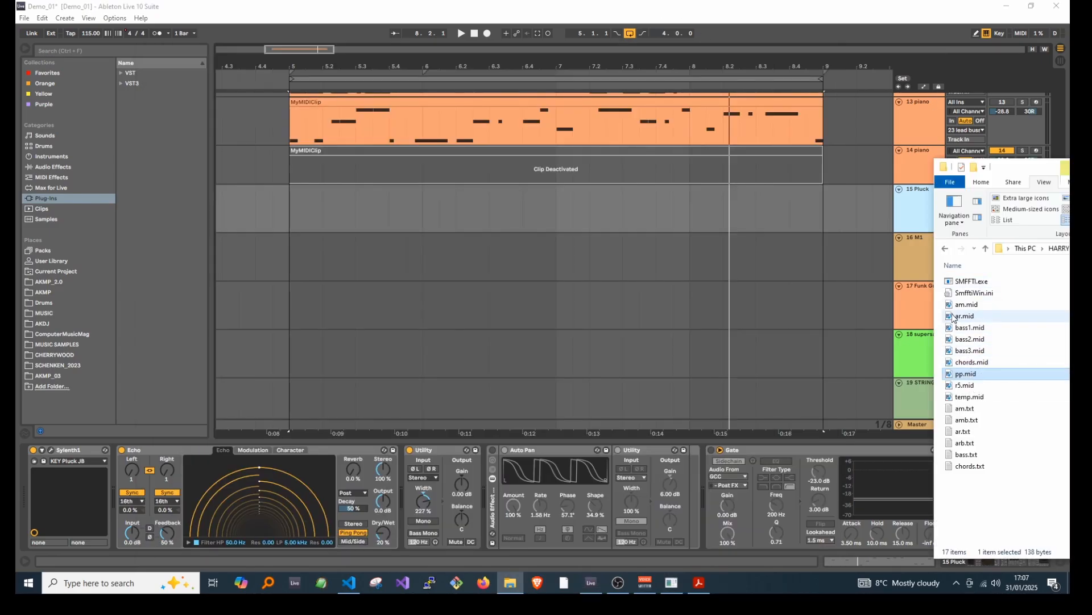
pyautogui.moveTo(962, 305); pyautogui.dragTo(303, 183)
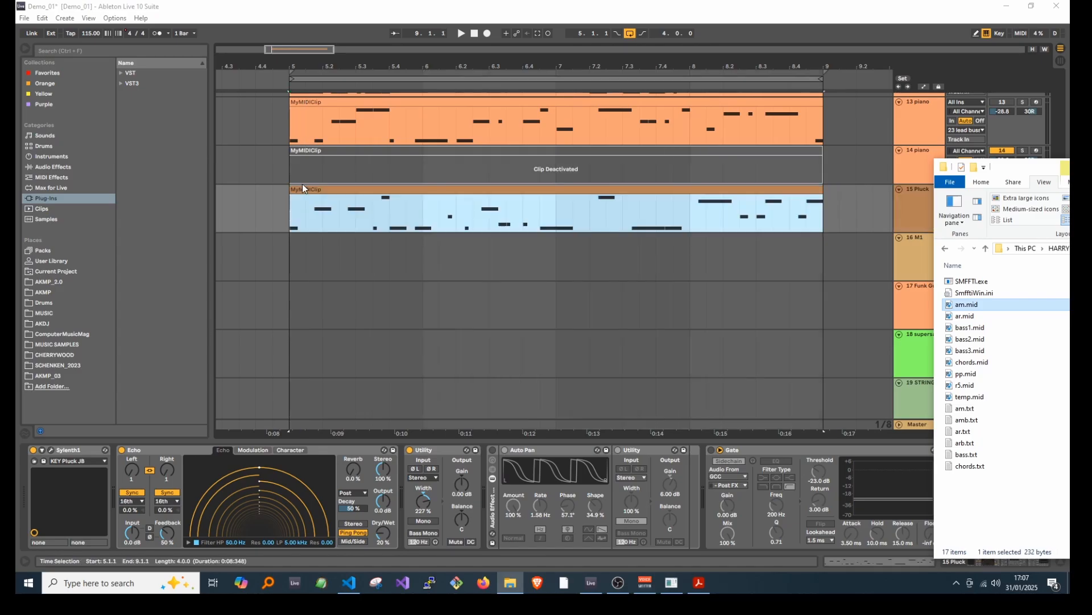
# Audition the arrangement with the new Pluck clip, switching the active percussion from track 9 M1 to track 8 Battery 4
pyautogui.click(305, 189)
pyautogui.press('space')
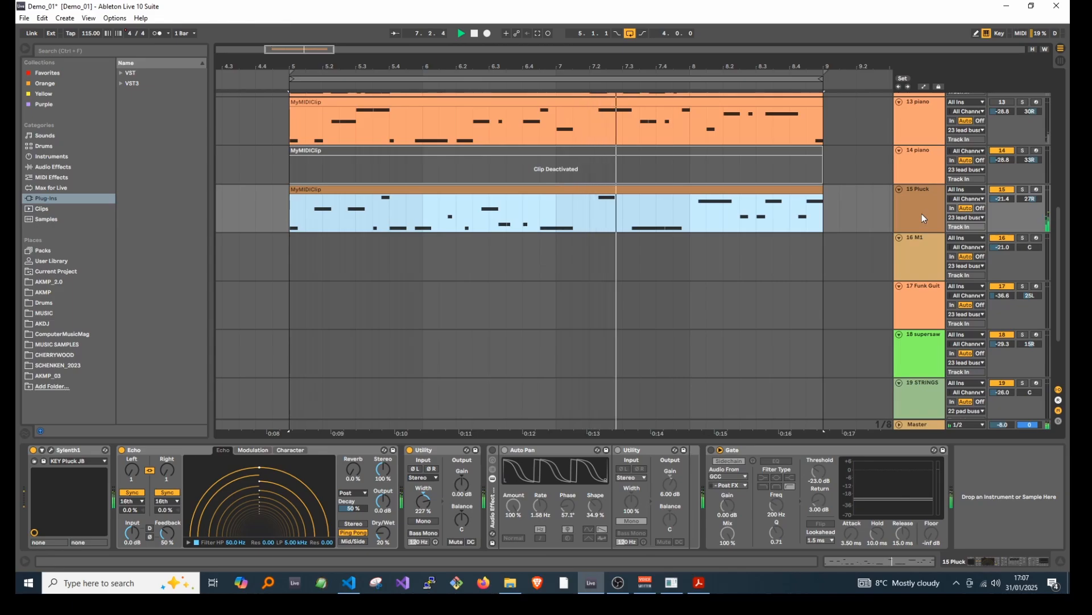
pyautogui.scroll(5, 935, 206)
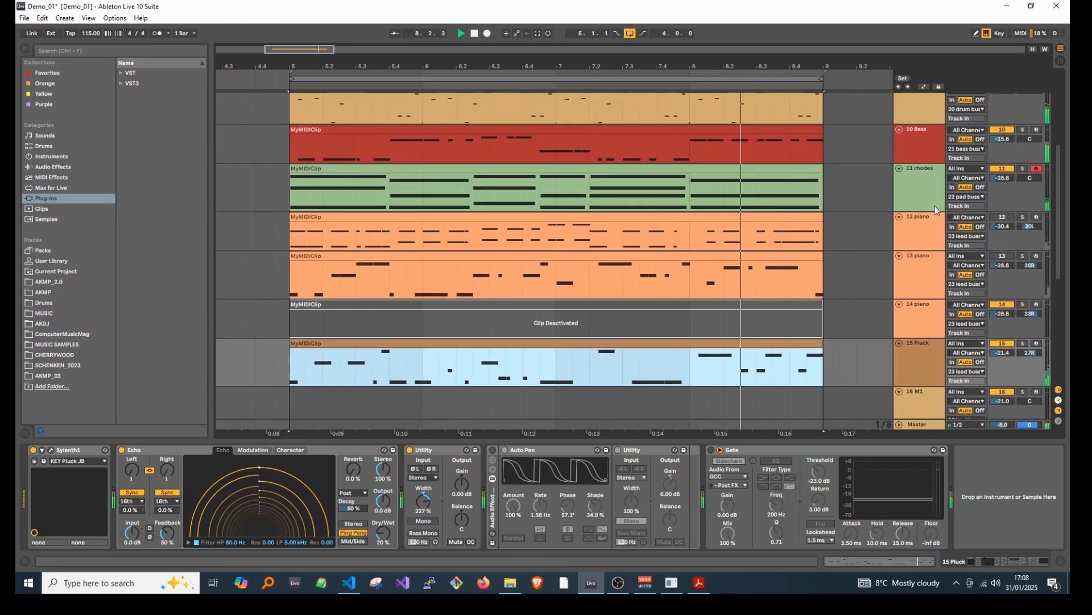
pyautogui.scroll(3, 934, 206)
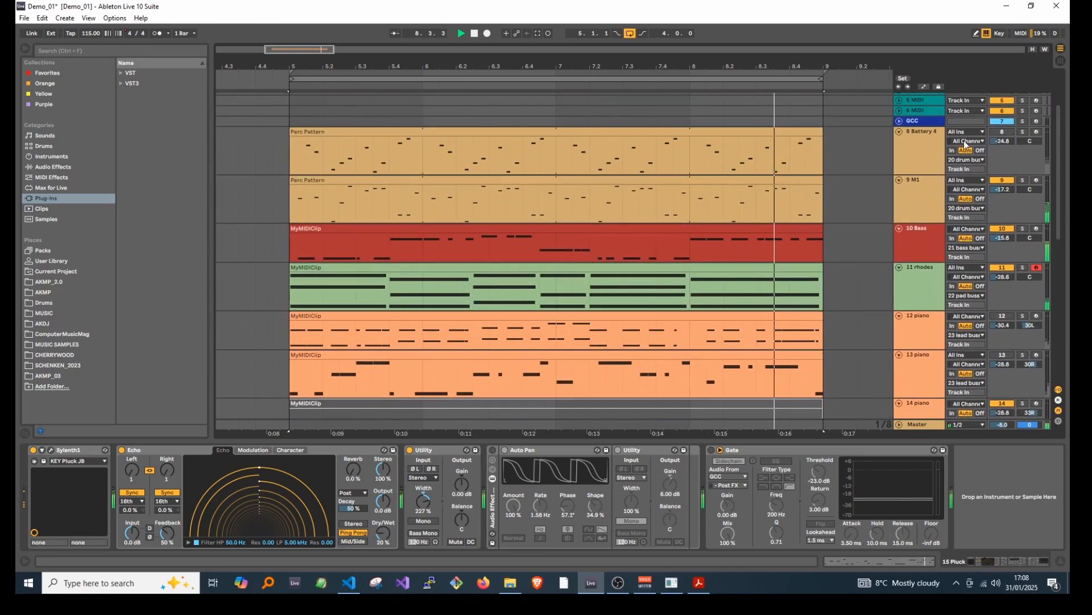
pyautogui.click(1000, 132)
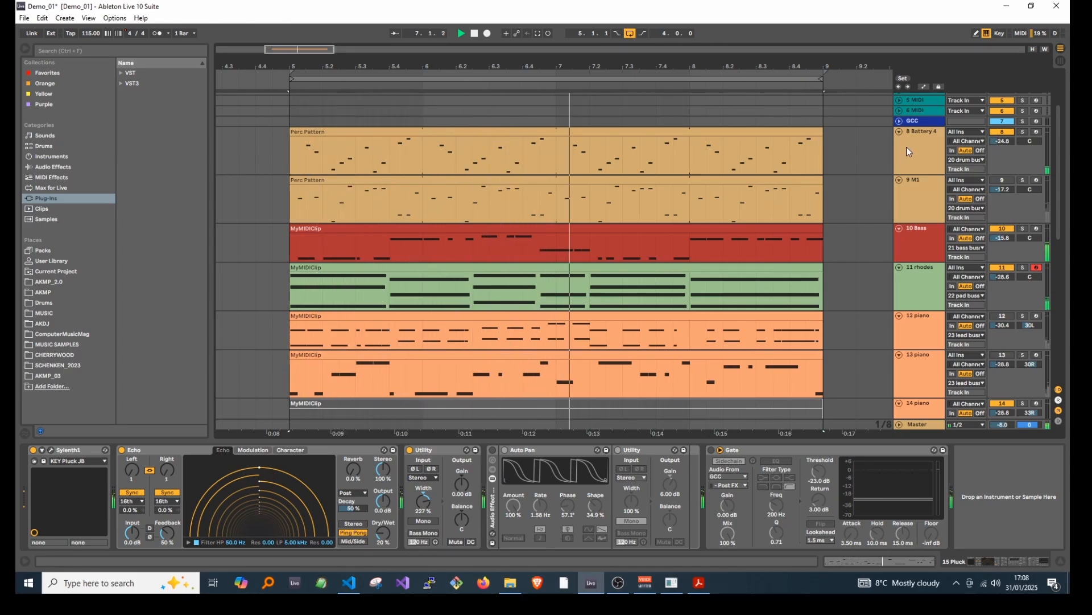
# Switch to SmfftiWin and generate another am.mid from the chord progression with the am command
pyautogui.scroll(-5, 907, 147)
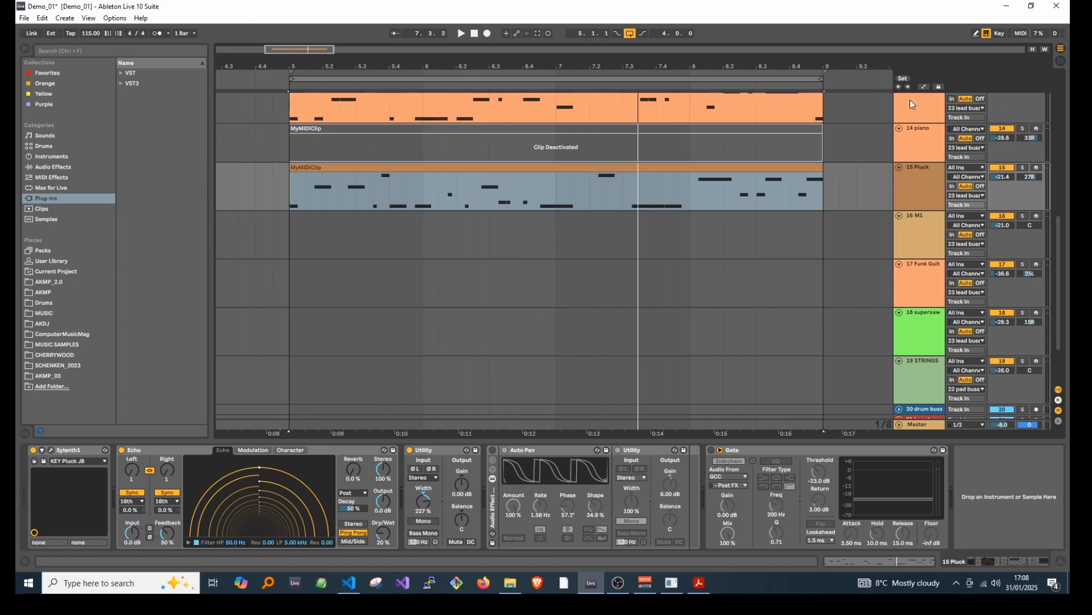
pyautogui.click(681, 591)
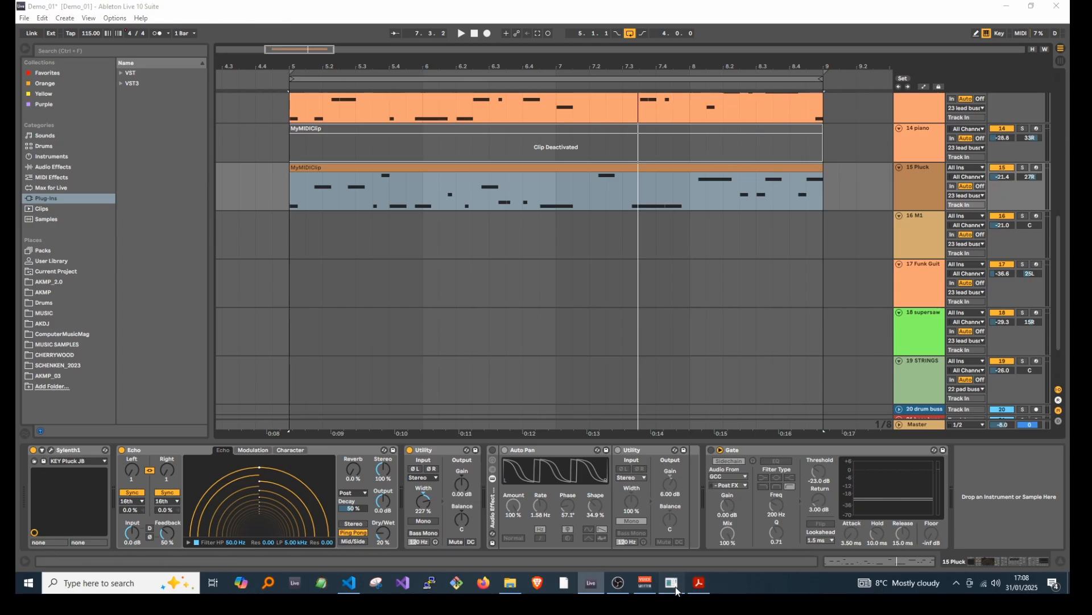
pyautogui.write('am')
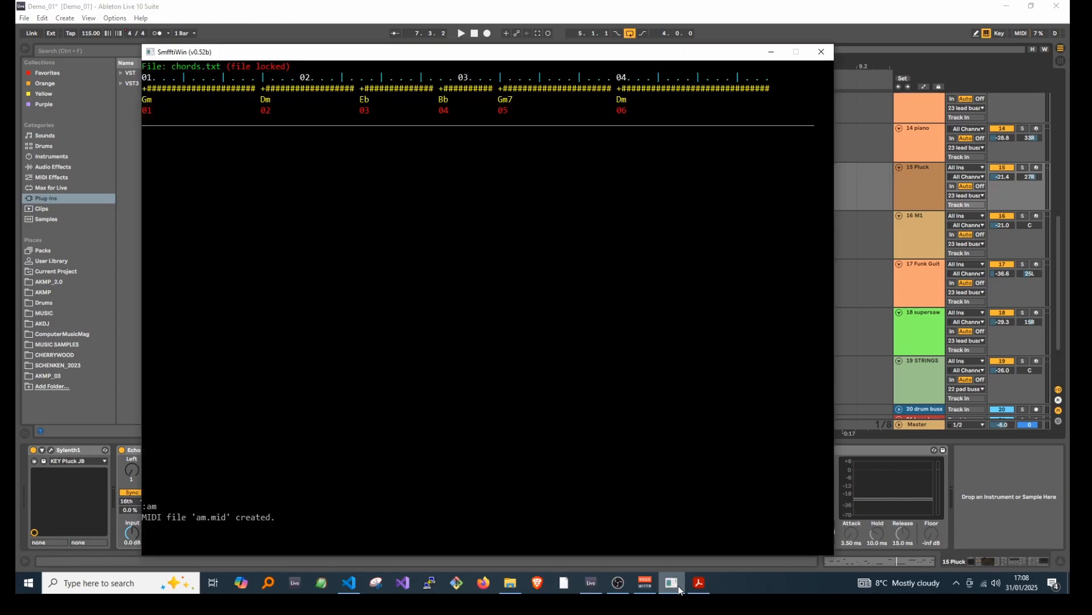
pyautogui.press('Return')
pyautogui.click(728, 8)
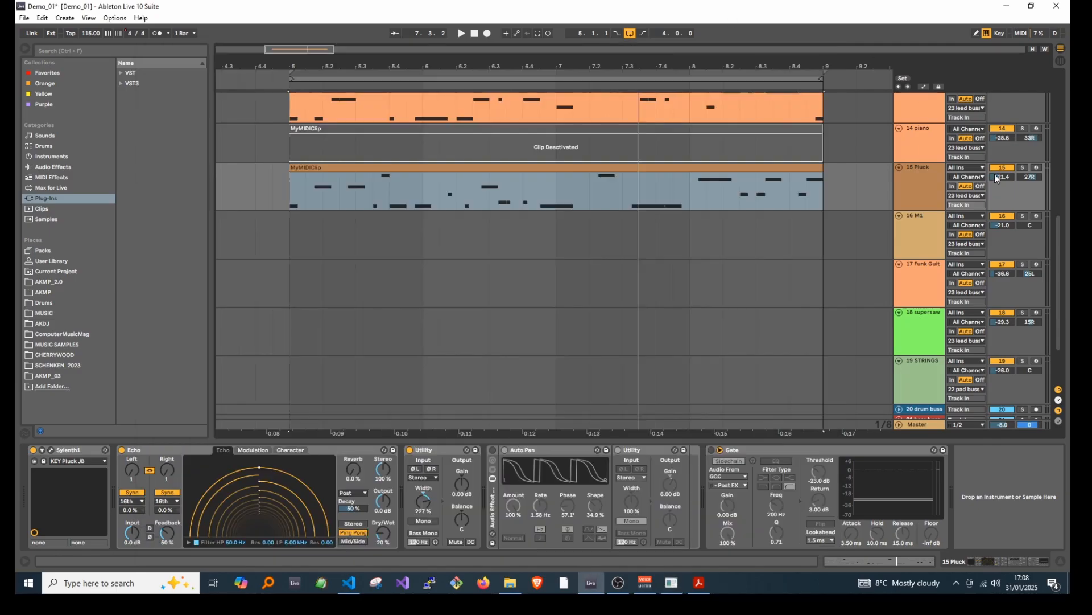
# Import the regenerated am.mid from the file folder onto track 16 M1 at bar 5
pyautogui.click(927, 229)
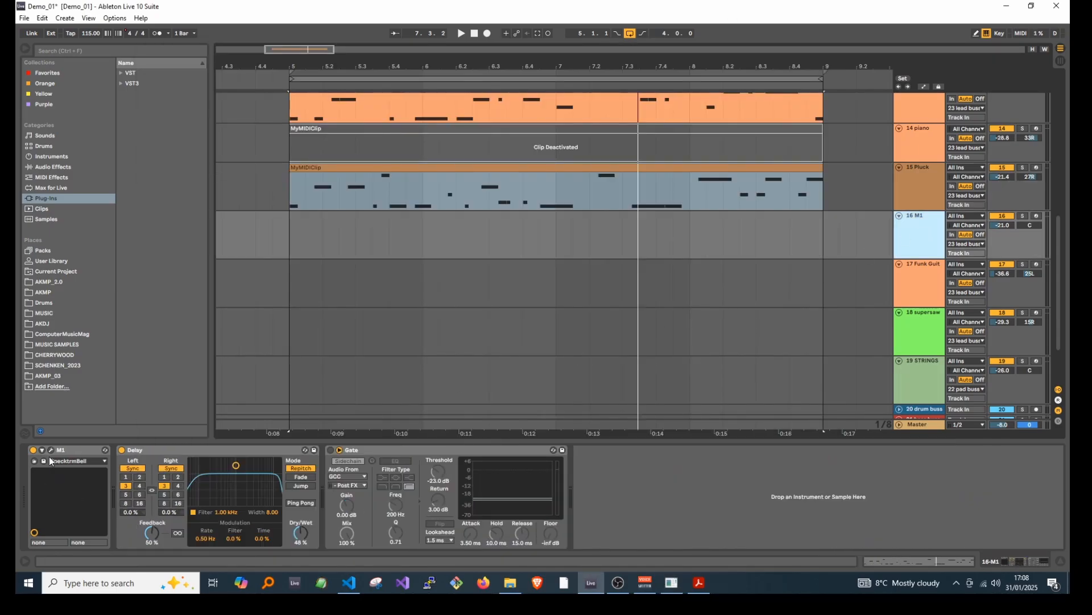
pyautogui.click(1069, 168)
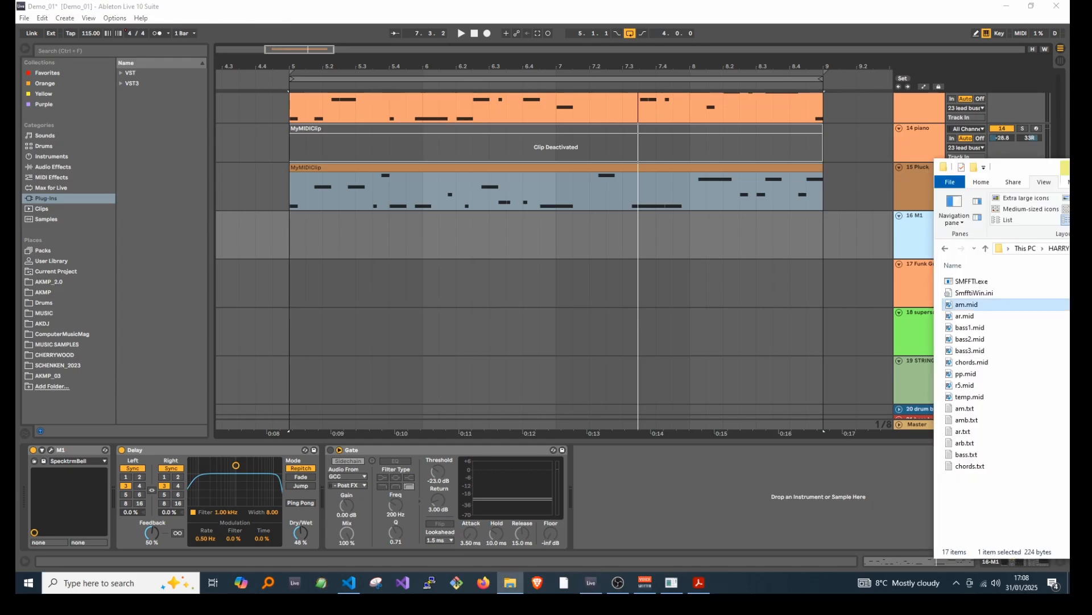
pyautogui.moveTo(951, 306); pyautogui.dragTo(288, 233)
pyautogui.click(365, 217)
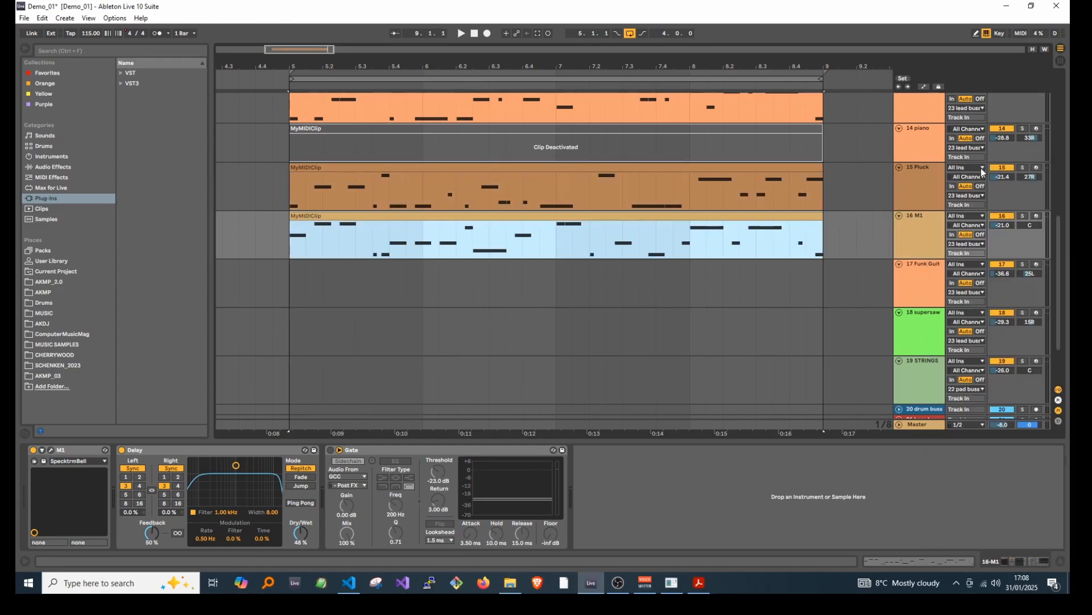
# Audition the track 16 M1 part with track 15 Pluck off and on, and deactivate both tracks
pyautogui.click(1004, 169)
pyautogui.press('space')
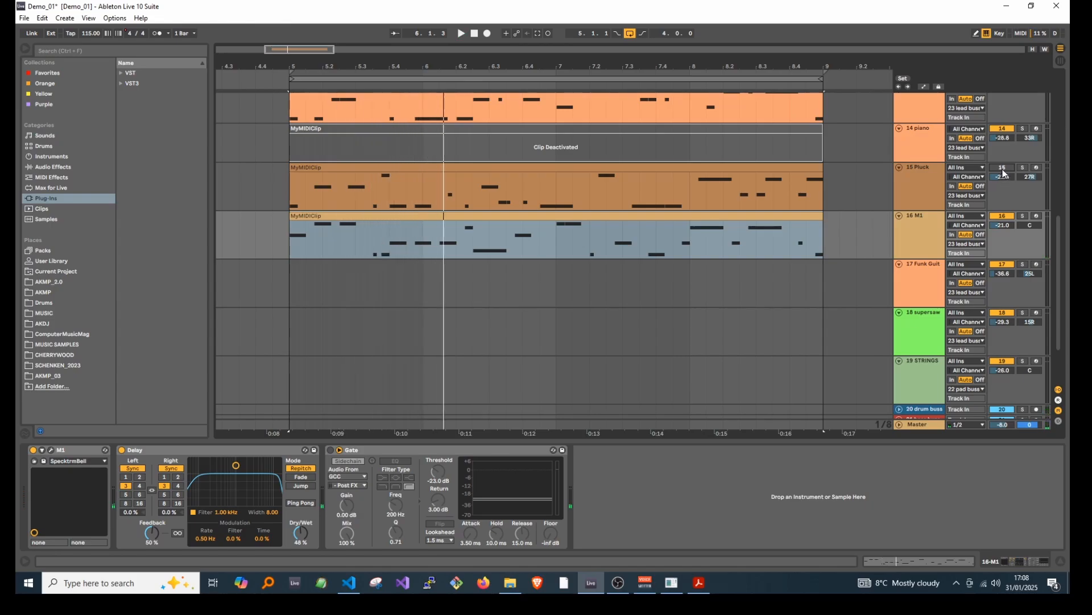
pyautogui.press('space')
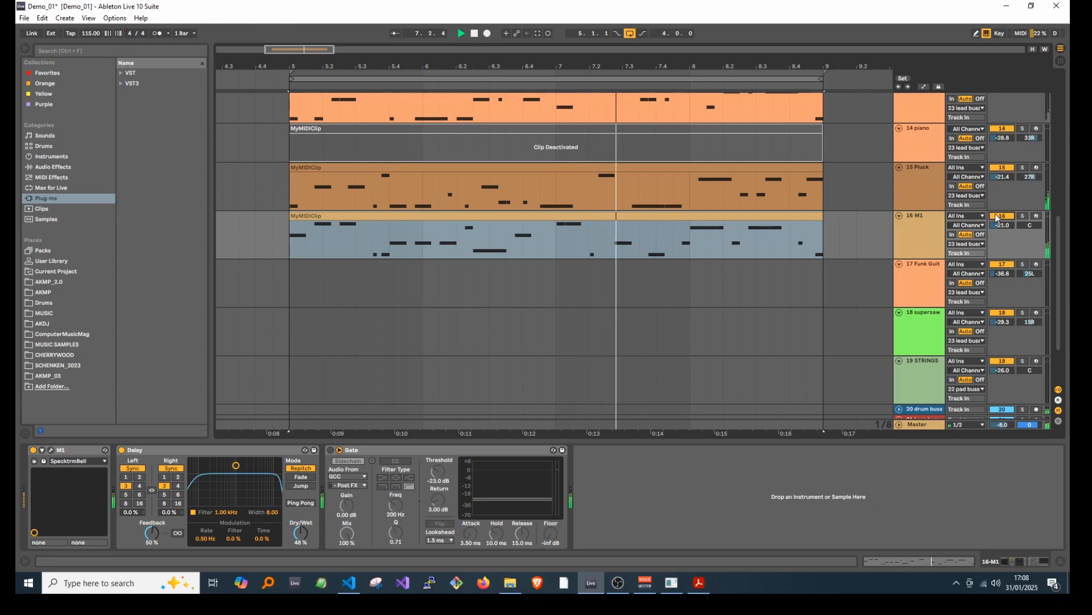
pyautogui.scroll(3, 996, 218)
pyautogui.scroll(-2, 996, 217)
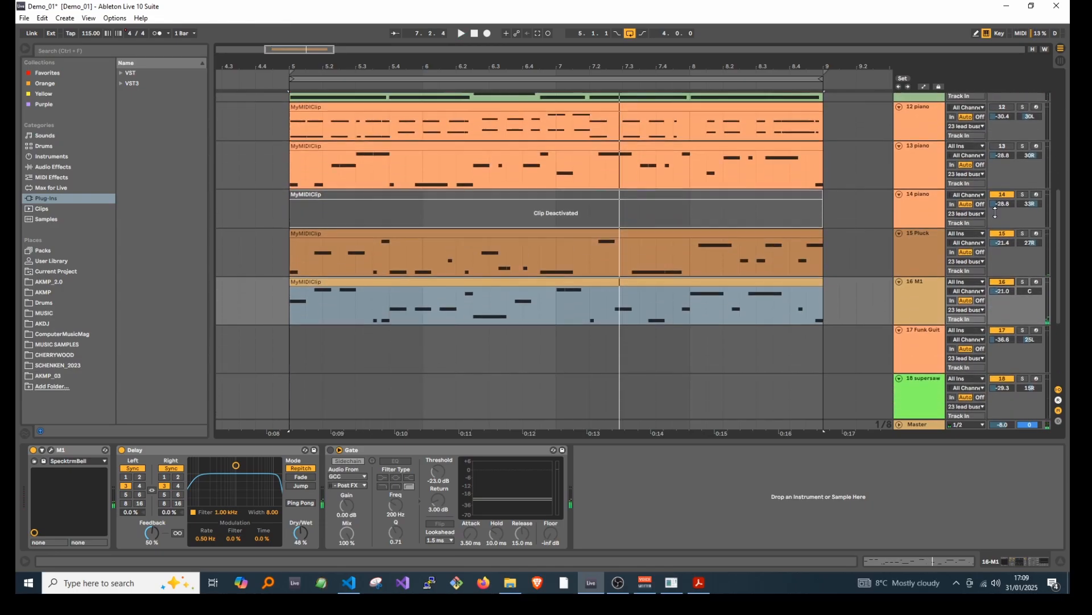
pyautogui.scroll(-2, 938, 253)
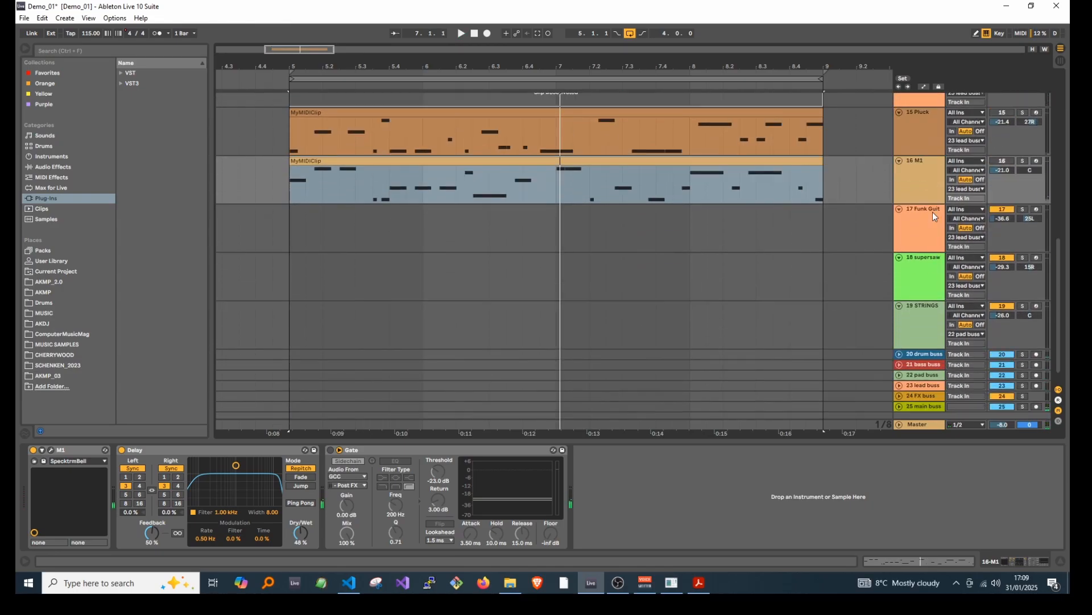
# Examine the device chain of track 17 Funk Guitar, from the Jazz1 Basic Guitar instrument to the closing effects
pyautogui.click(931, 215)
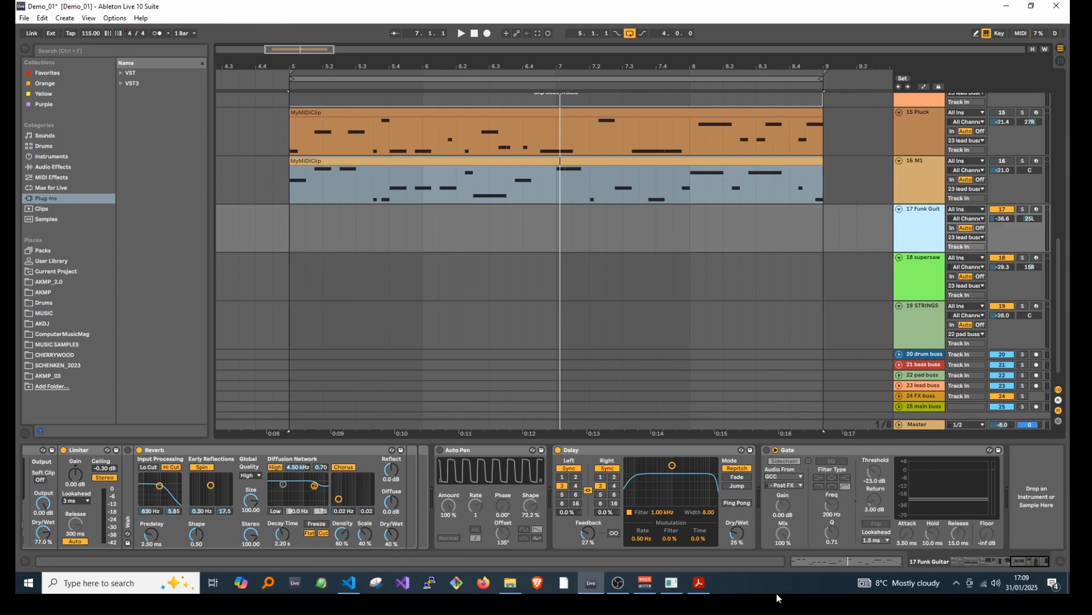
pyautogui.moveTo(1012, 562); pyautogui.dragTo(954, 566)
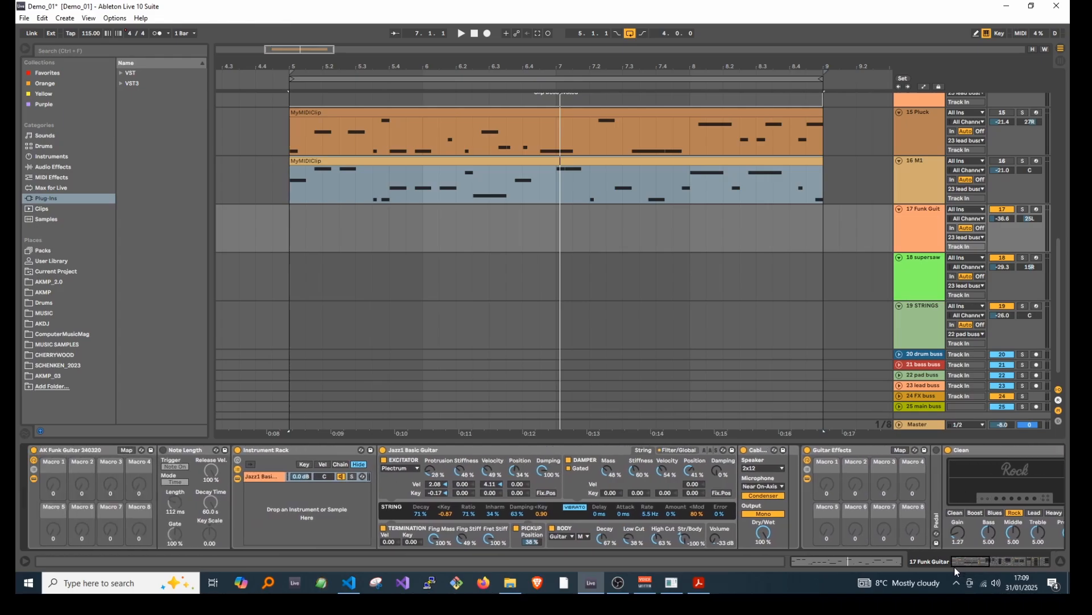
pyautogui.click(413, 449)
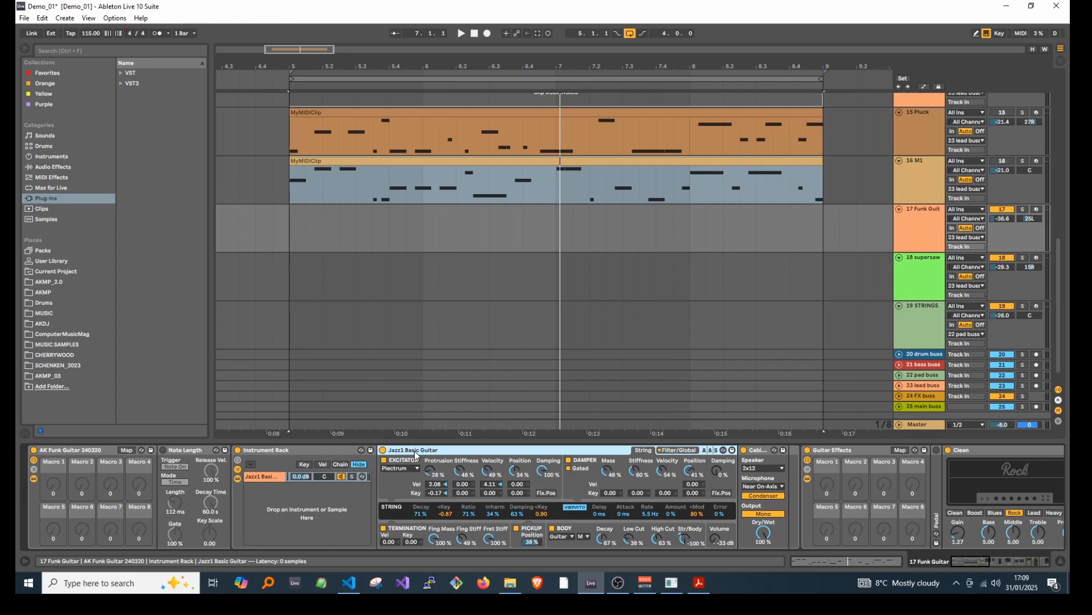
pyautogui.moveTo(962, 561); pyautogui.dragTo(1042, 559)
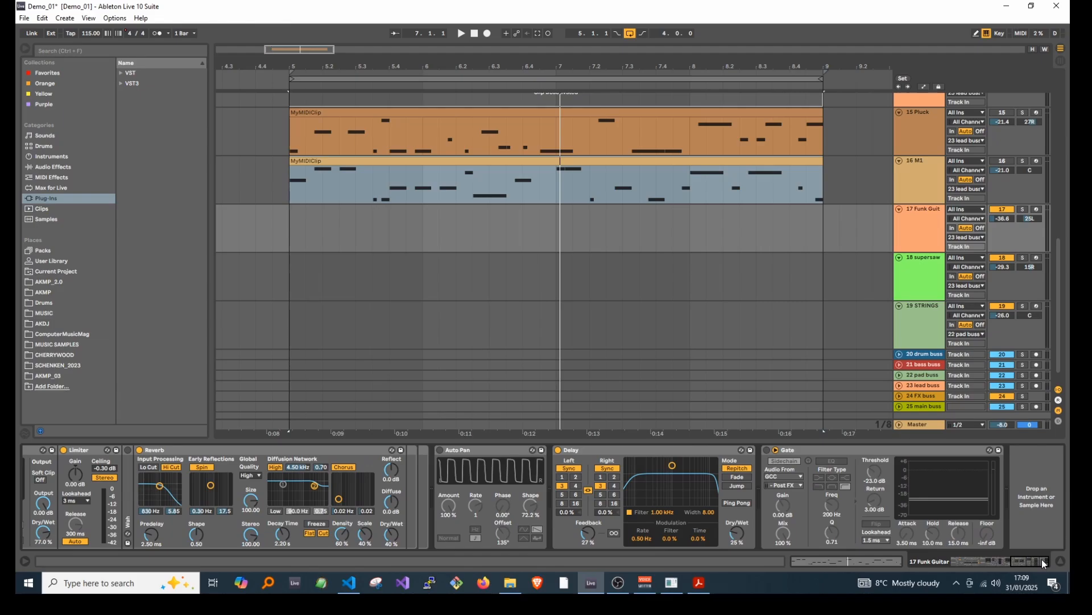
# Generate a random funk guitar groove with the rfgg command in SmfftiWin, and import rfgg.mid onto track 17 at bar 5 for playback
pyautogui.click(672, 584)
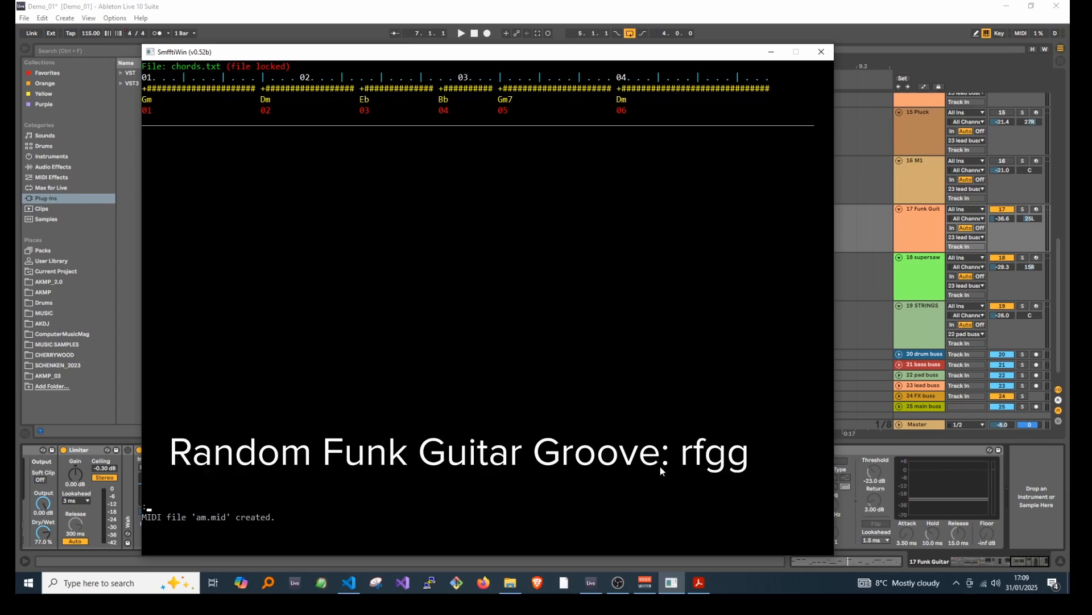
pyautogui.write('rfgg')
pyautogui.press('Return')
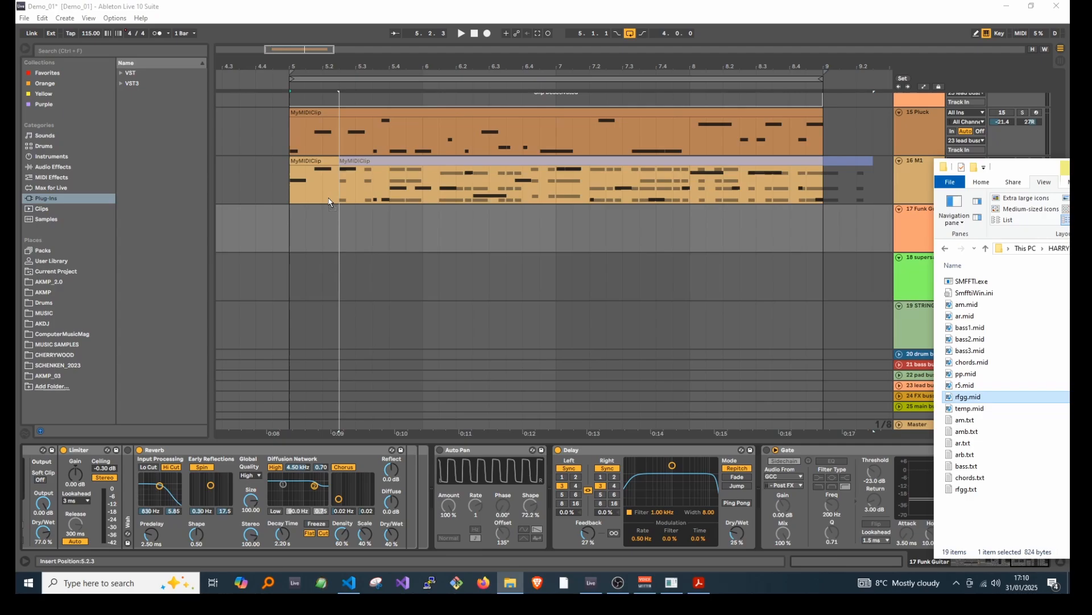
pyautogui.moveTo(967, 396); pyautogui.dragTo(302, 210)
pyautogui.click(301, 210)
pyautogui.press('space')
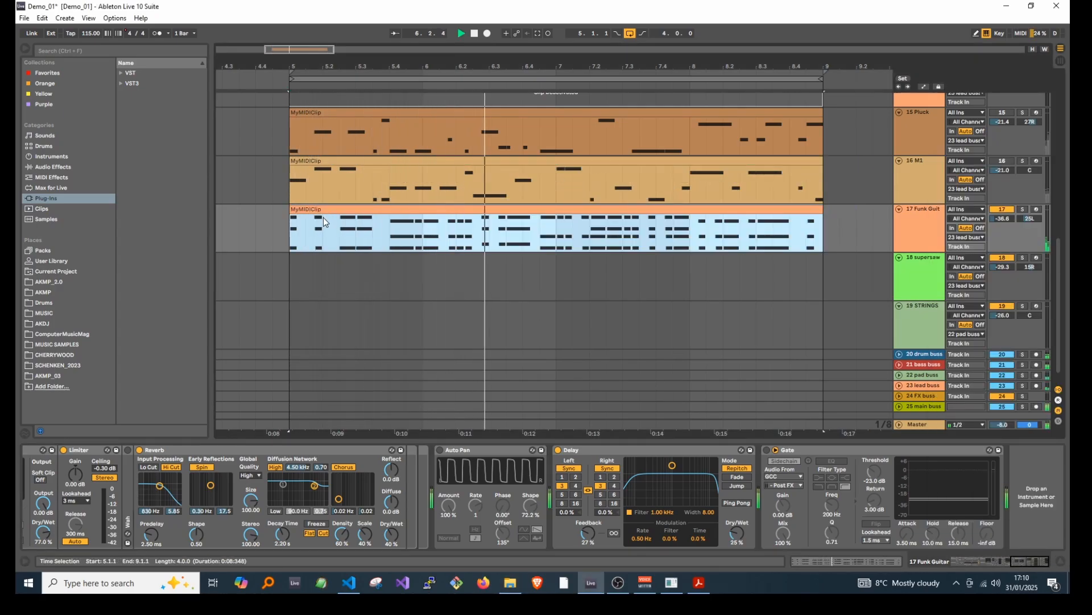
pyautogui.click(367, 211)
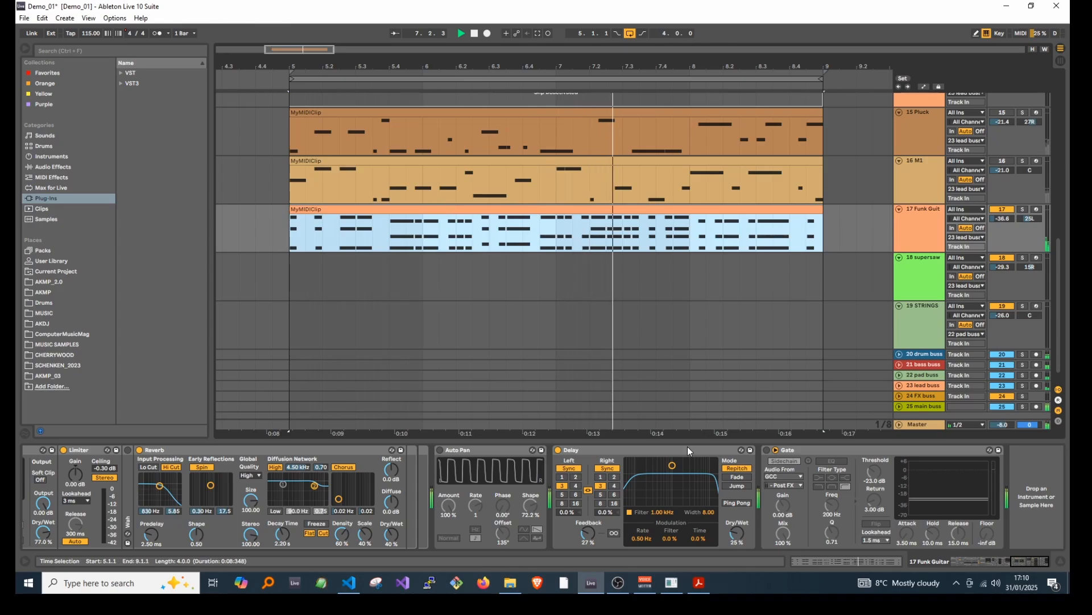
# Generate a second rfgg.mid groove in SmfftiWin and replace the clip on track 17 Funk Guitar with it
pyautogui.click(672, 582)
pyautogui.write('cf chords.txt')
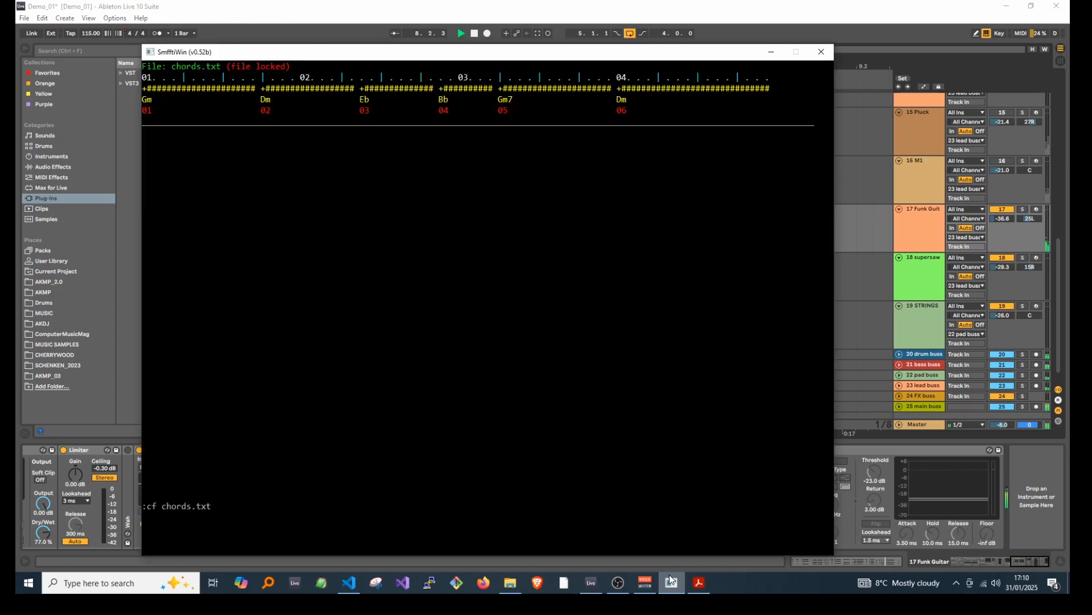
pyautogui.press('Return')
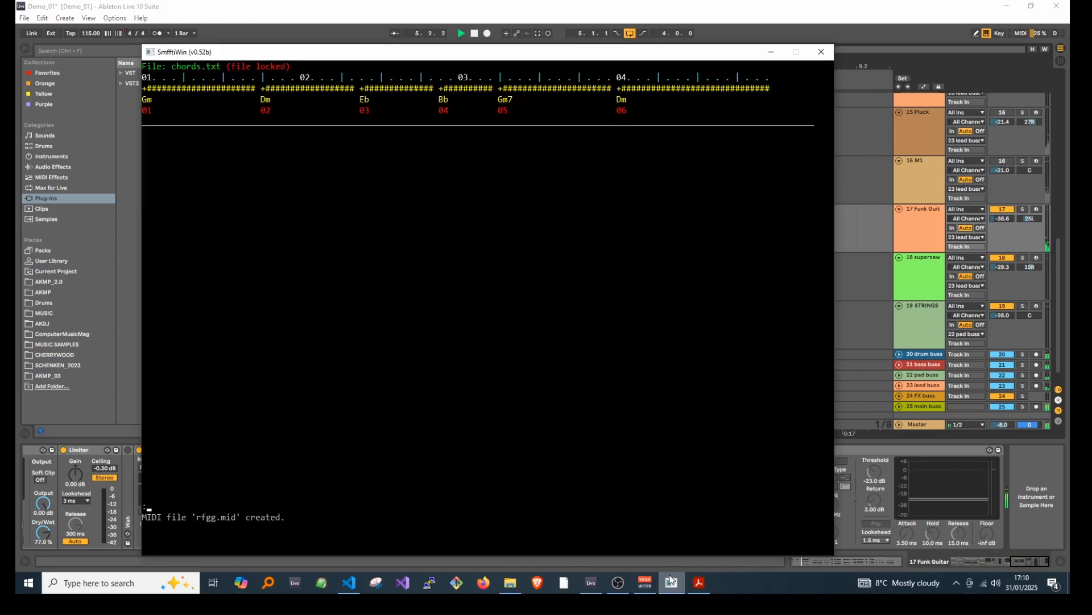
pyautogui.click(830, 5)
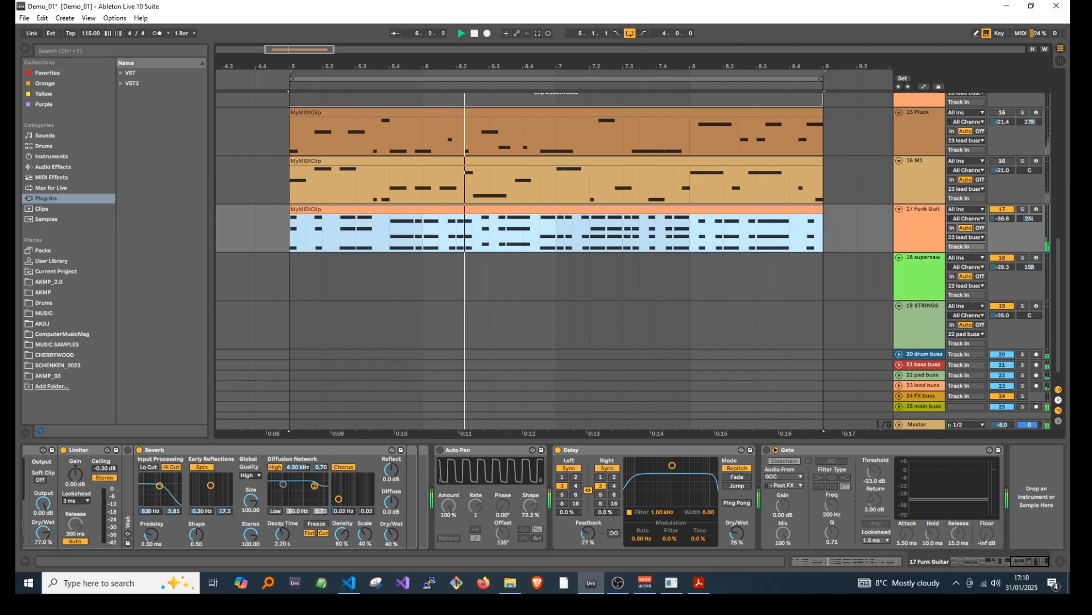
pyautogui.click(1024, 166)
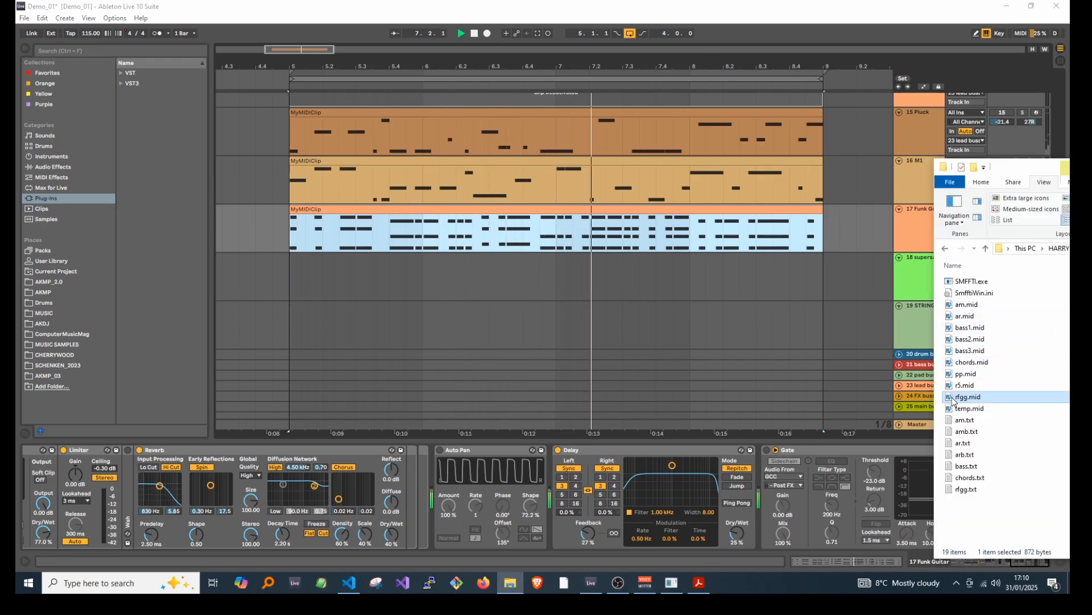
pyautogui.moveTo(968, 397); pyautogui.dragTo(312, 225)
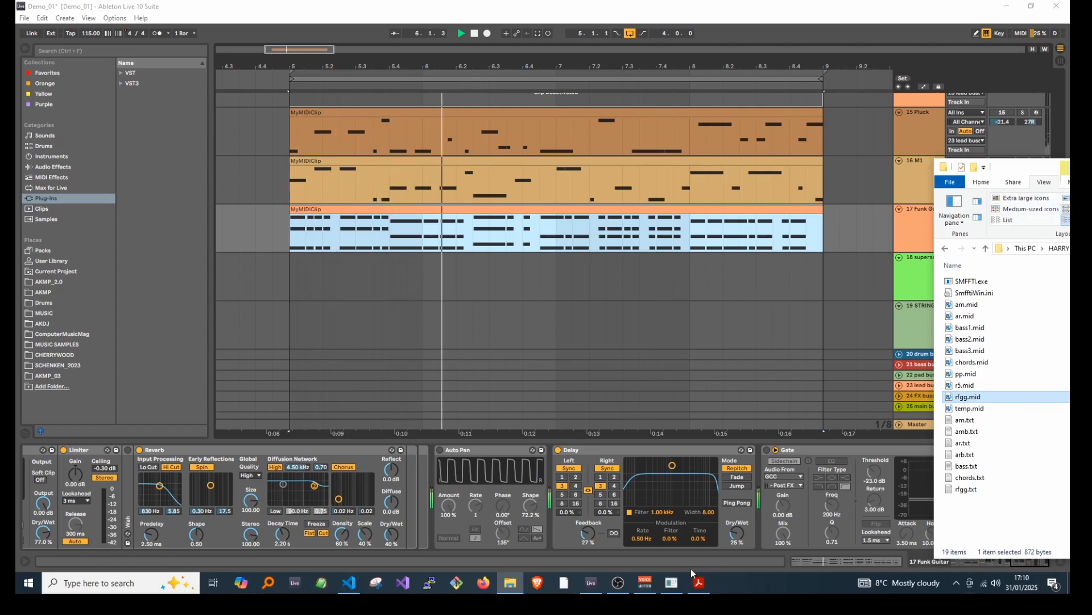
# Generate a third rfgg.mid funk guitar groove in SmfftiWin and return to the arrangement
pyautogui.click(680, 581)
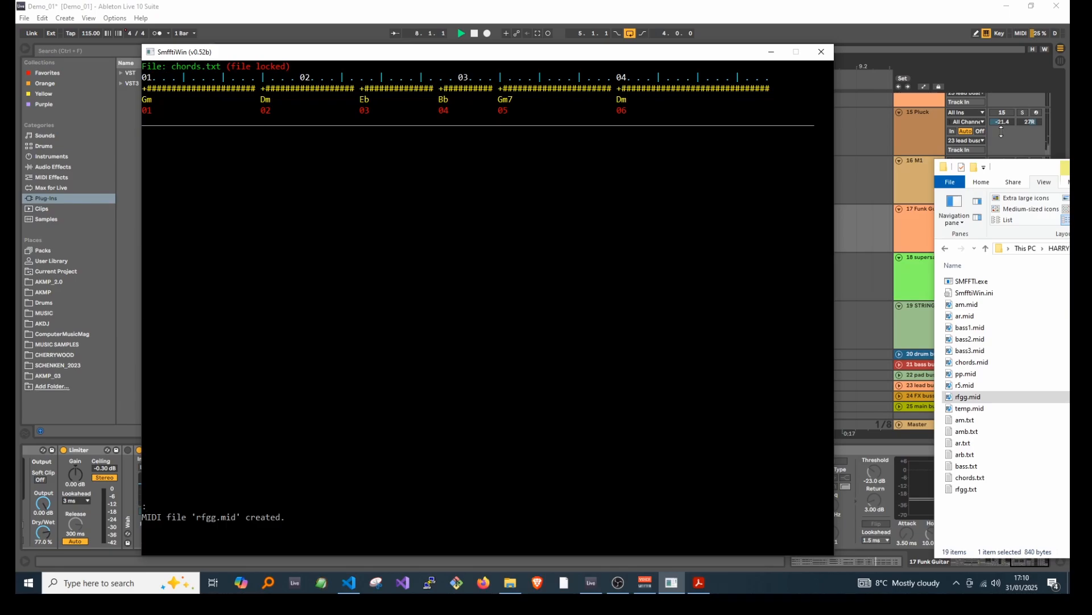
pyautogui.click(1022, 168)
pyautogui.click(809, 3)
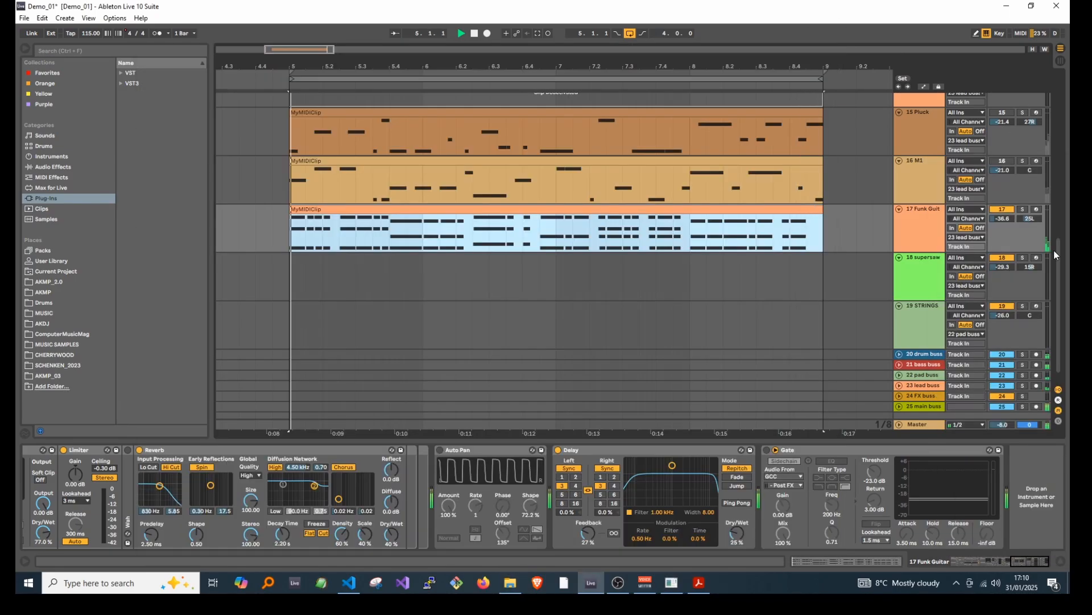
# Replace the track 17 Funk Guitar clip at bar 5 with the newest rfgg.mid, audition it and stop playback
pyautogui.click(1069, 167)
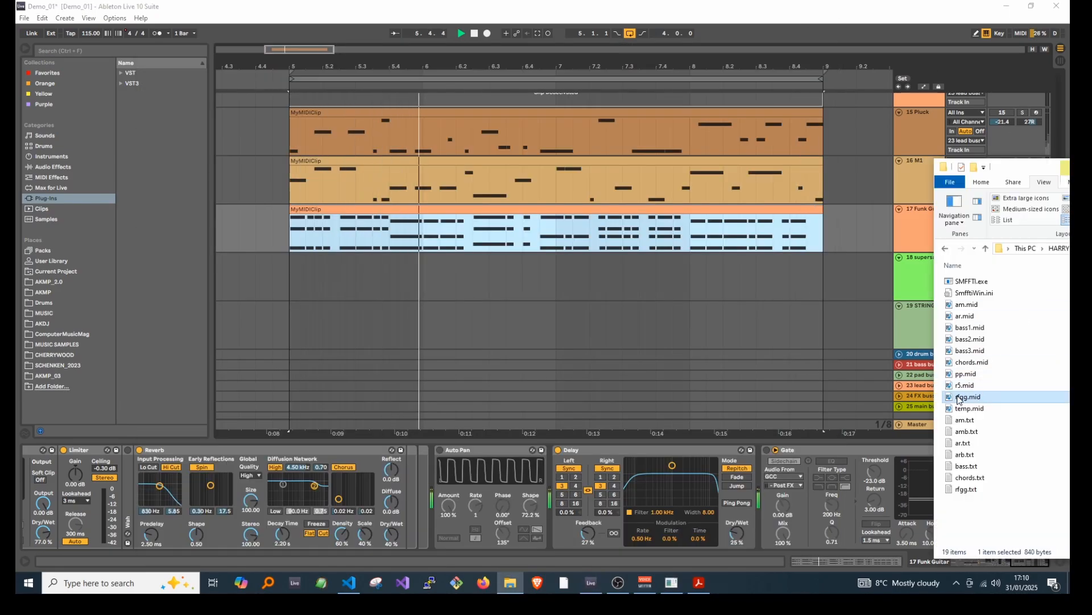
pyautogui.moveTo(959, 399); pyautogui.dragTo(302, 208)
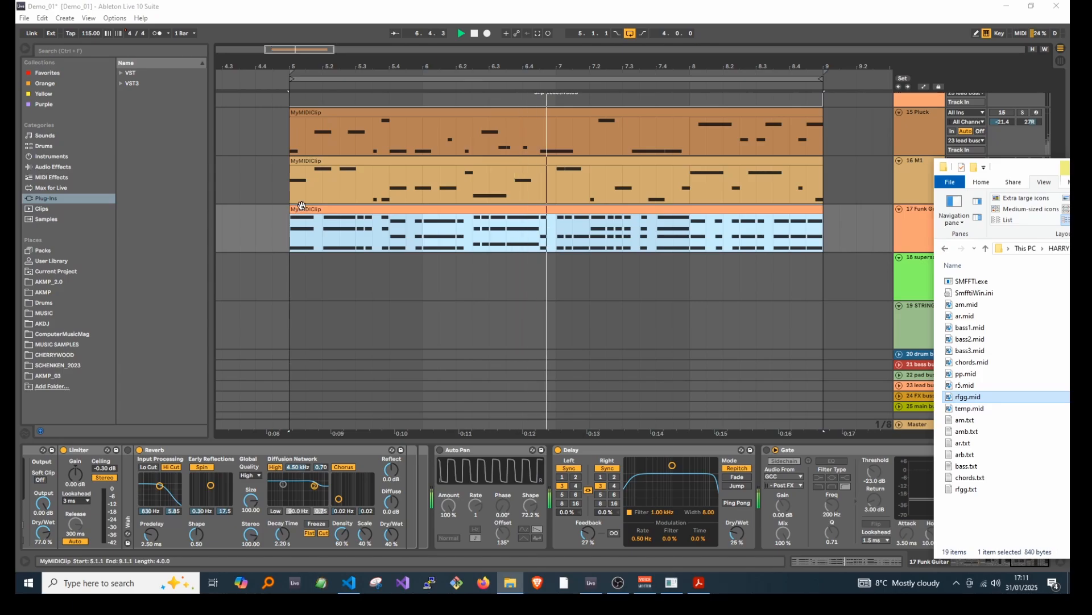
pyautogui.click(297, 210)
pyautogui.press('space')
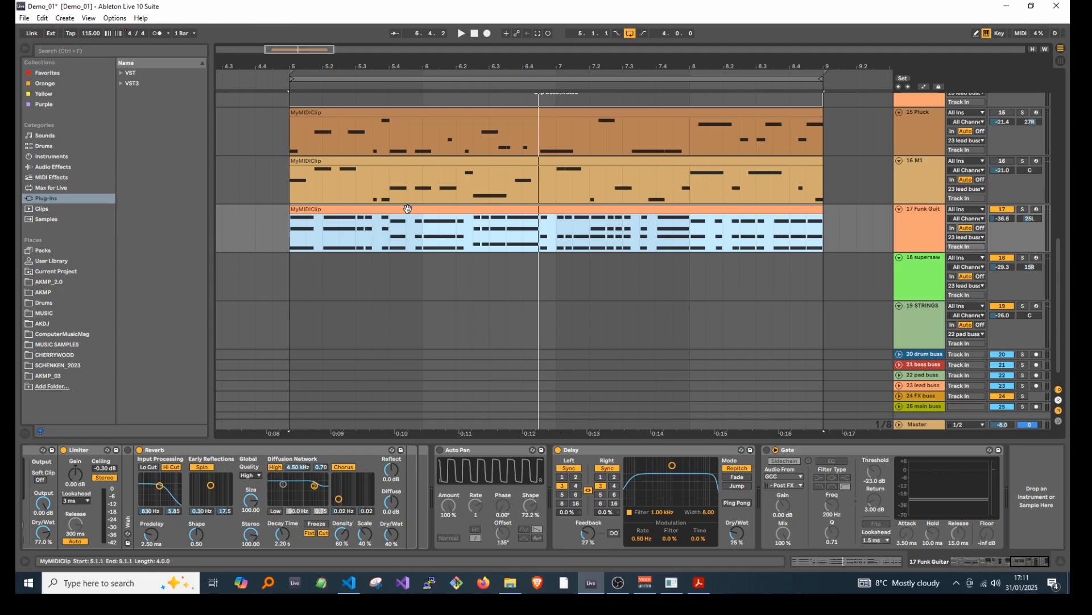
# In SmfftiWin, copy chords.txt to arp.txt, open arp.txt as the working command file and unlock it
pyautogui.click(660, 582)
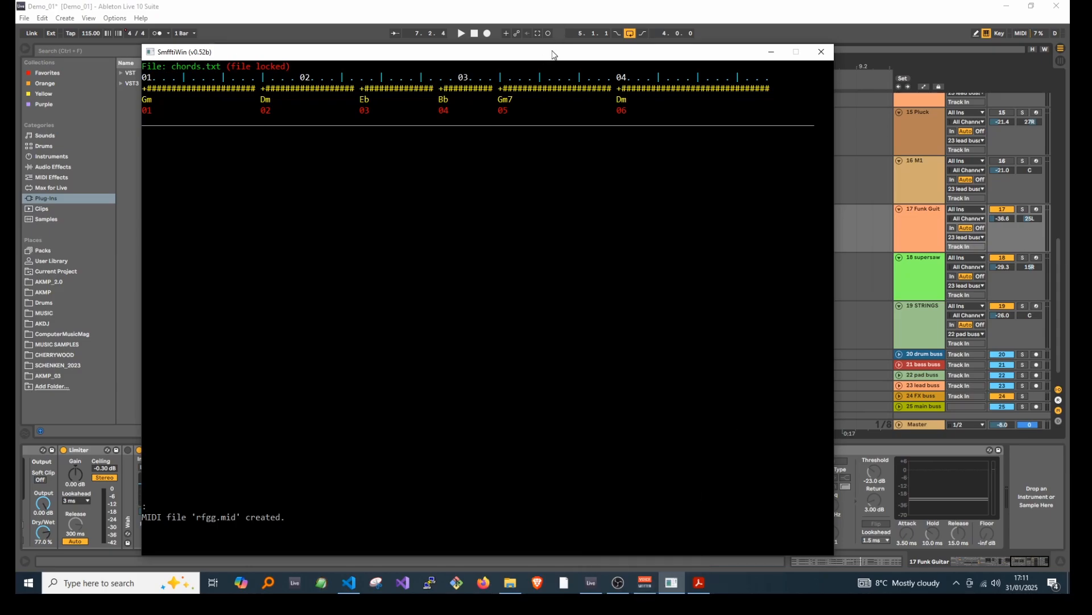
pyautogui.write(':copy chords.txt')
pyautogui.press('BackSpace')
pyautogui.press('BackSpace')
pyautogui.press('BackSpace')
pyautogui.press('BackSpace')
pyautogui.press('BackSpace')
pyautogui.press('BackSpace')
pyautogui.press('Return')
pyautogui.write('cf')
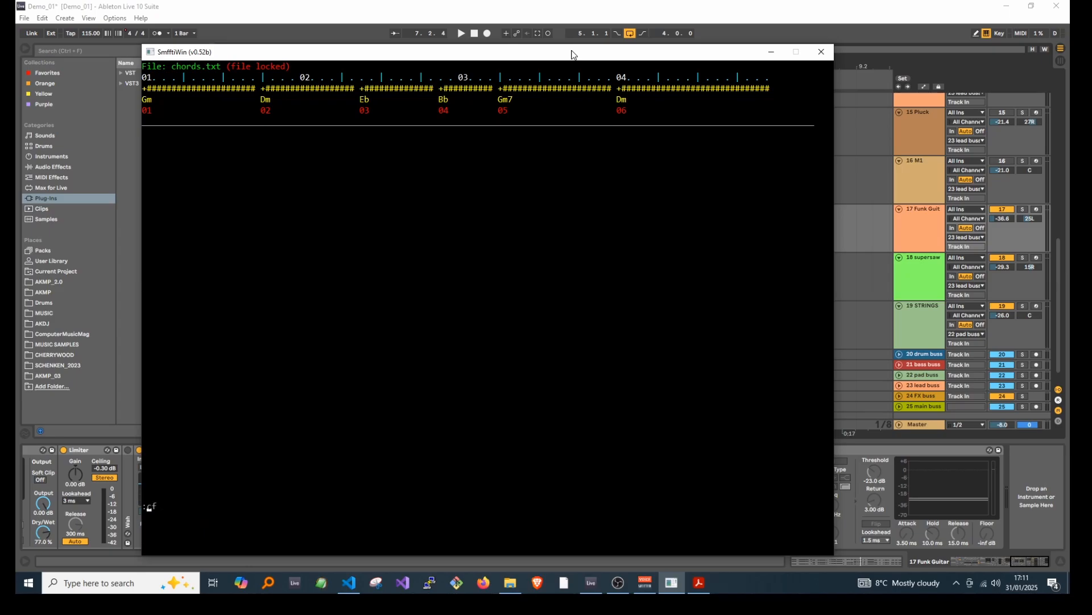
pyautogui.write(' arp.txt')
pyautogui.press('Return')
pyautogui.write('unlock')
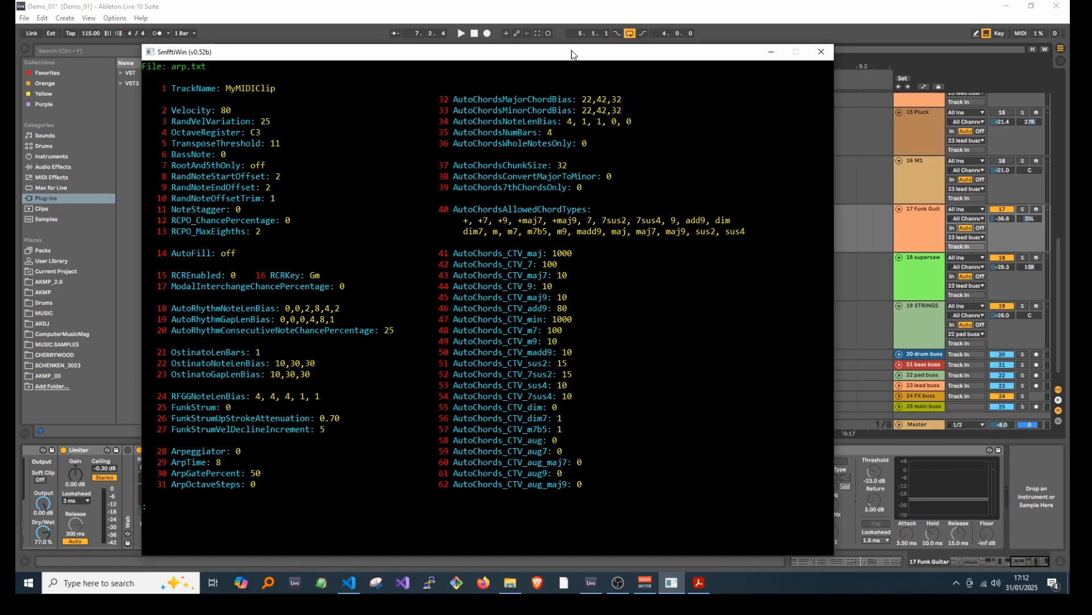
# Set Arpeggiator to 1, ArpTime to 16, and AutoFill and RandVelVariation to 0, and export the result as arp1.mid
pyautogui.write('p 28 1')
pyautogui.press('Return')
pyautogui.write('p 29 16')
pyautogui.press('Return')
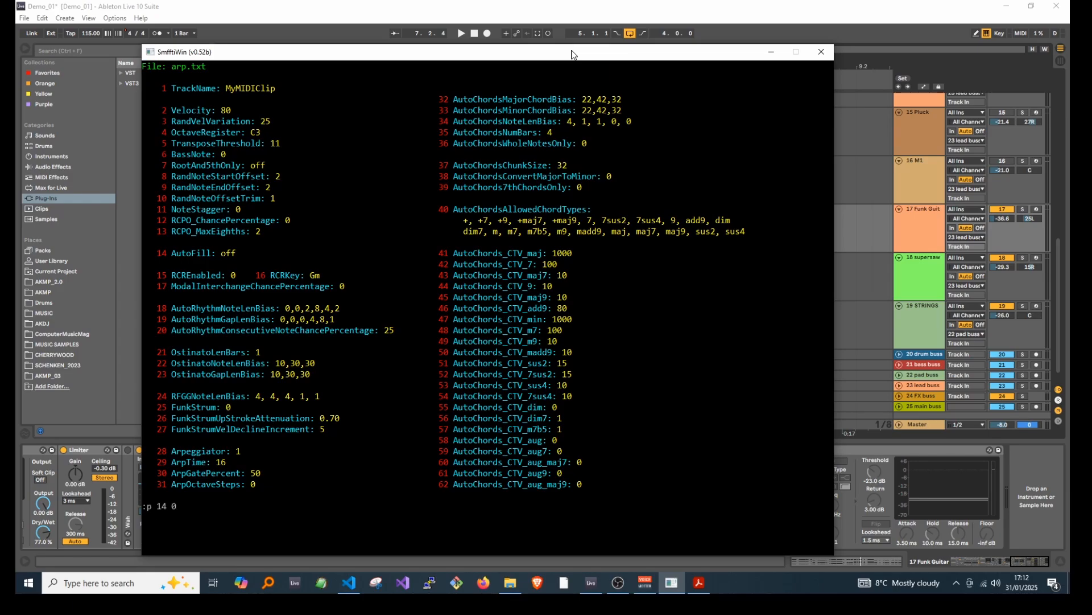
pyautogui.press('Return')
pyautogui.write('midi arp1.mid')
pyautogui.press('Return')
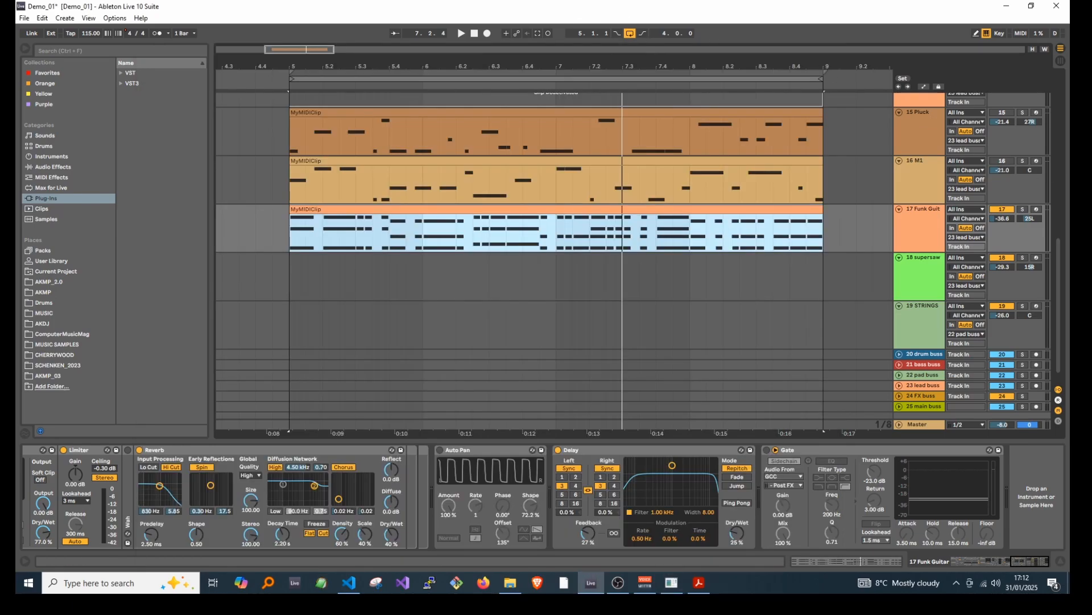
# Import arp1.mid from the file folder onto track 18 supersaw at bar 5 in Ableton Live and play it
pyautogui.hotkey('alt', 'Tab')
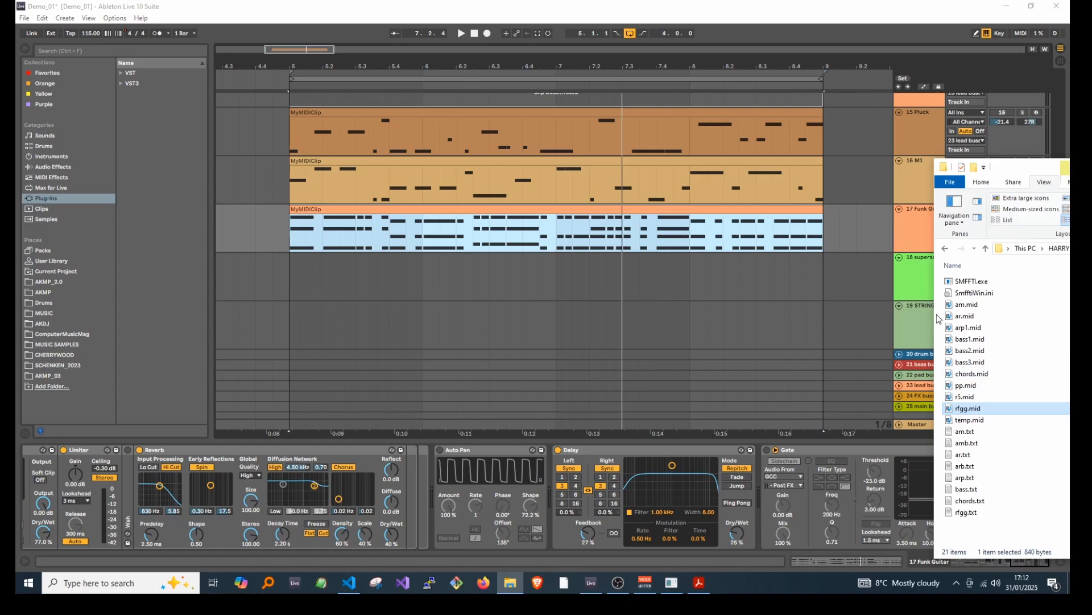
pyautogui.moveTo(948, 330); pyautogui.dragTo(286, 278)
pyautogui.click(312, 264)
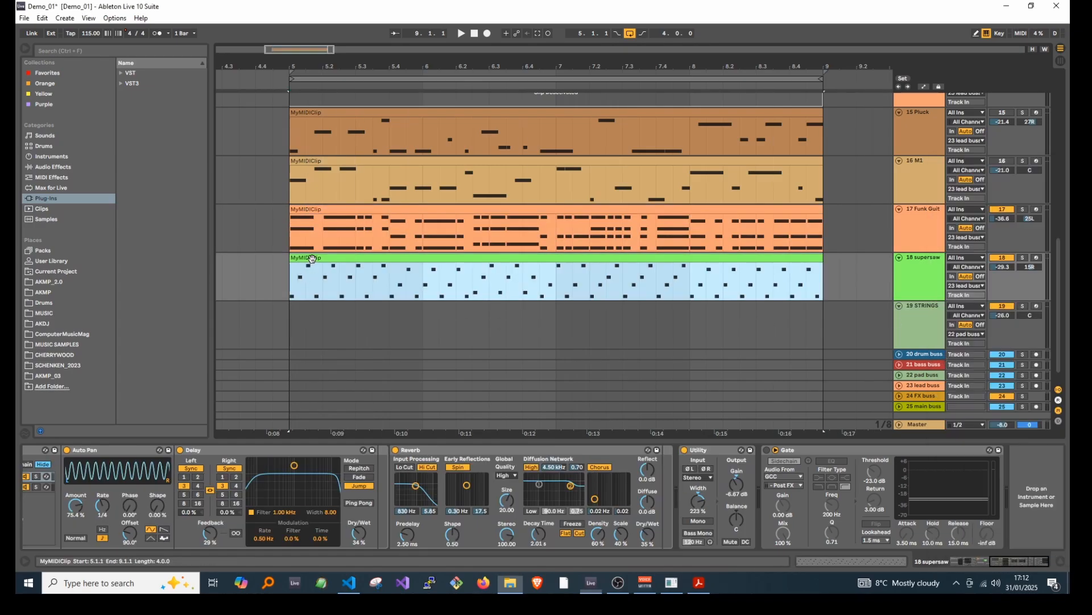
pyautogui.press('space')
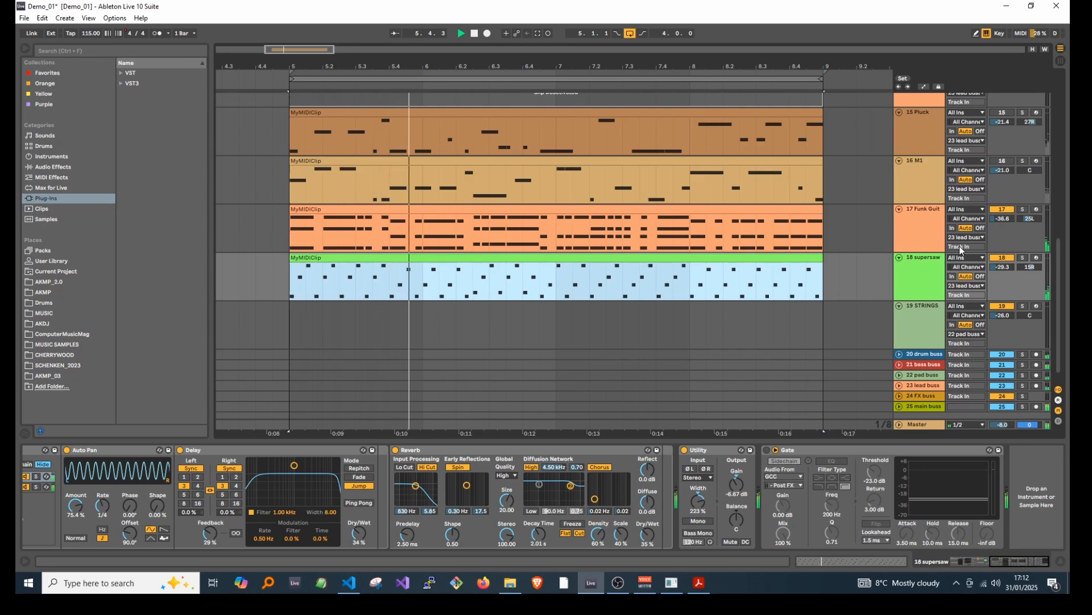
# Mute track 17 Funk Guitar and unmute track 16 M1 while auditioning the supersaw arpeggio
pyautogui.click(1002, 211)
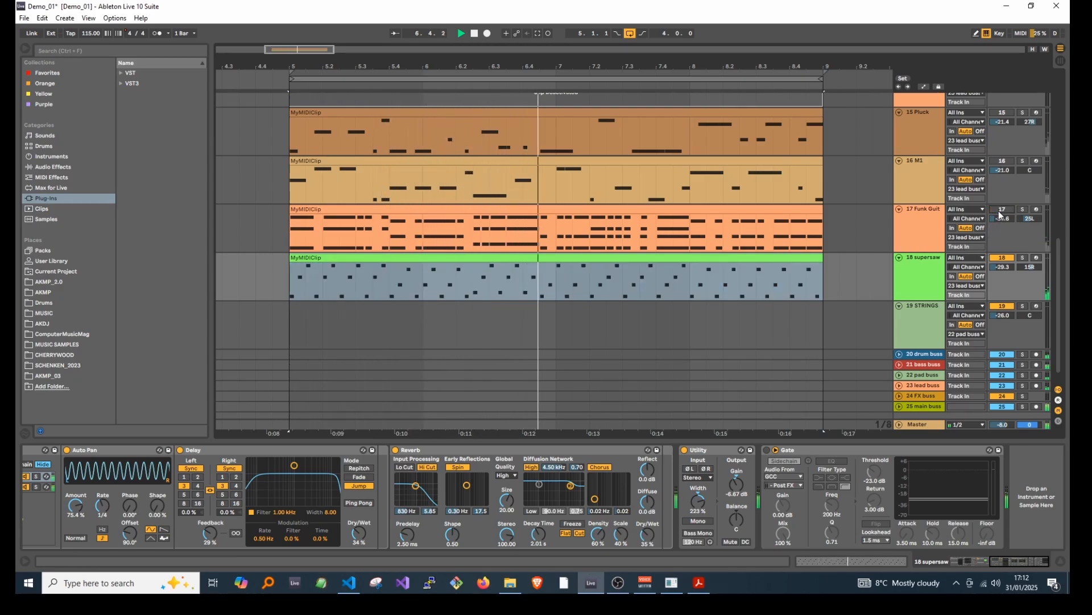
pyautogui.click(1001, 113)
pyautogui.press('space')
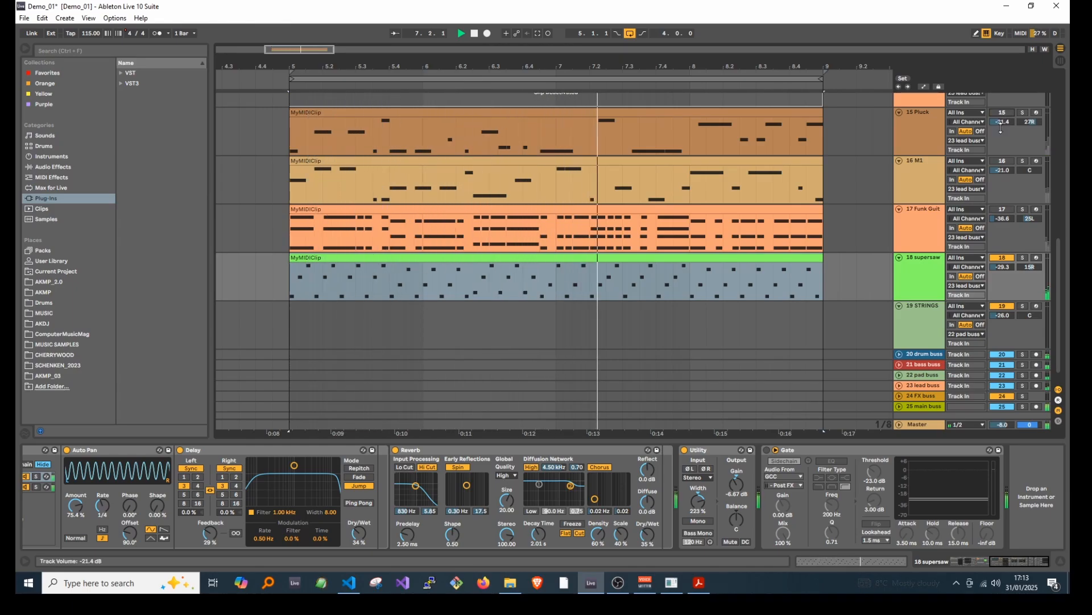
pyautogui.click(1001, 162)
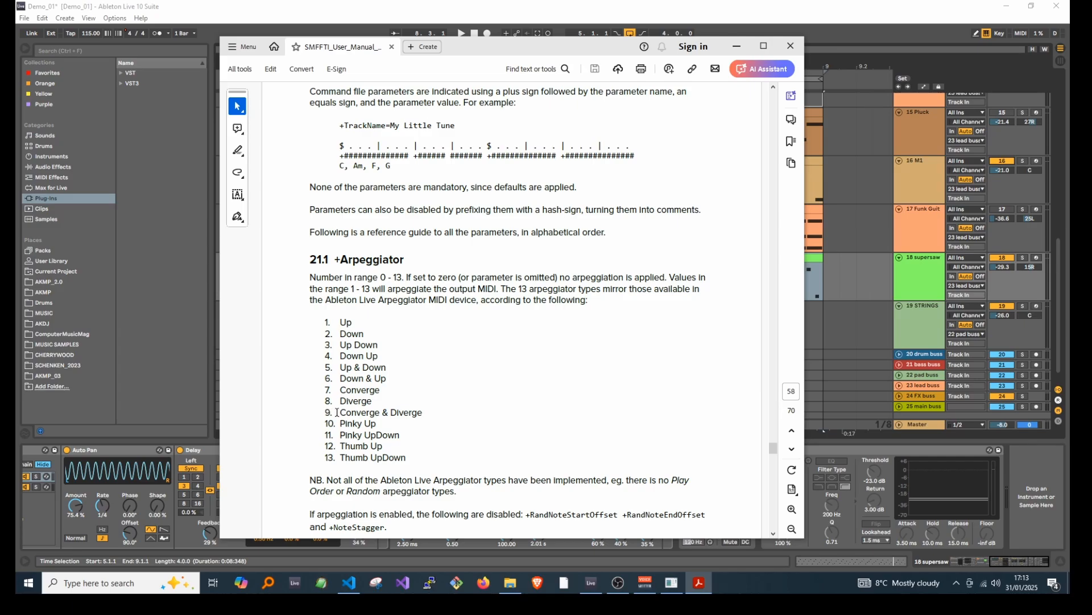
# Switch to SmfftiWin, set Arpeggiator to 9 (Converge & Diverge) and export arp1.mid again
pyautogui.hotkey('alt', 'Tab')
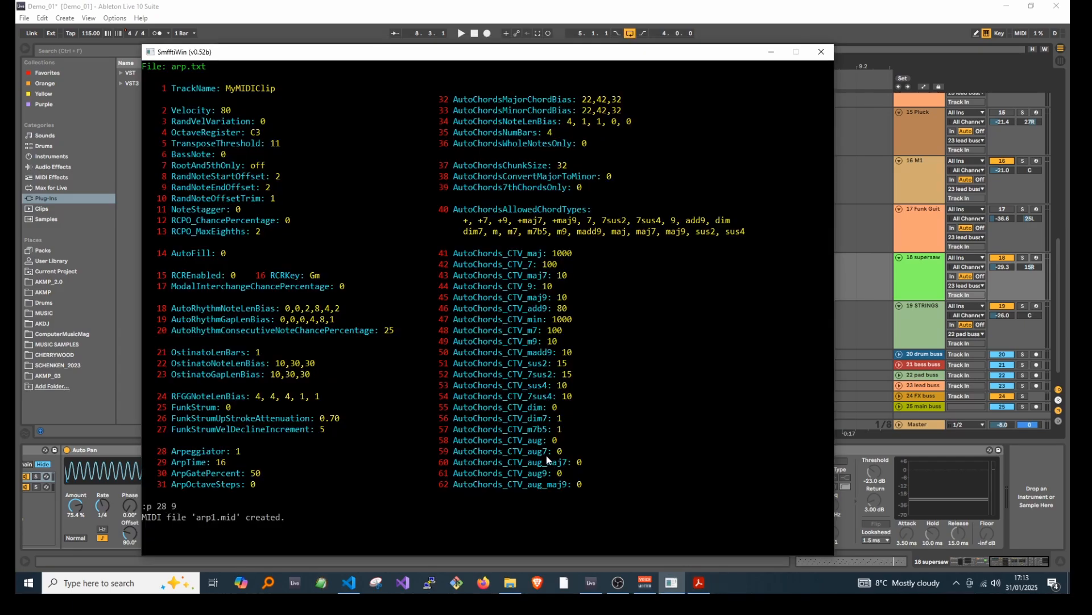
pyautogui.press('Return')
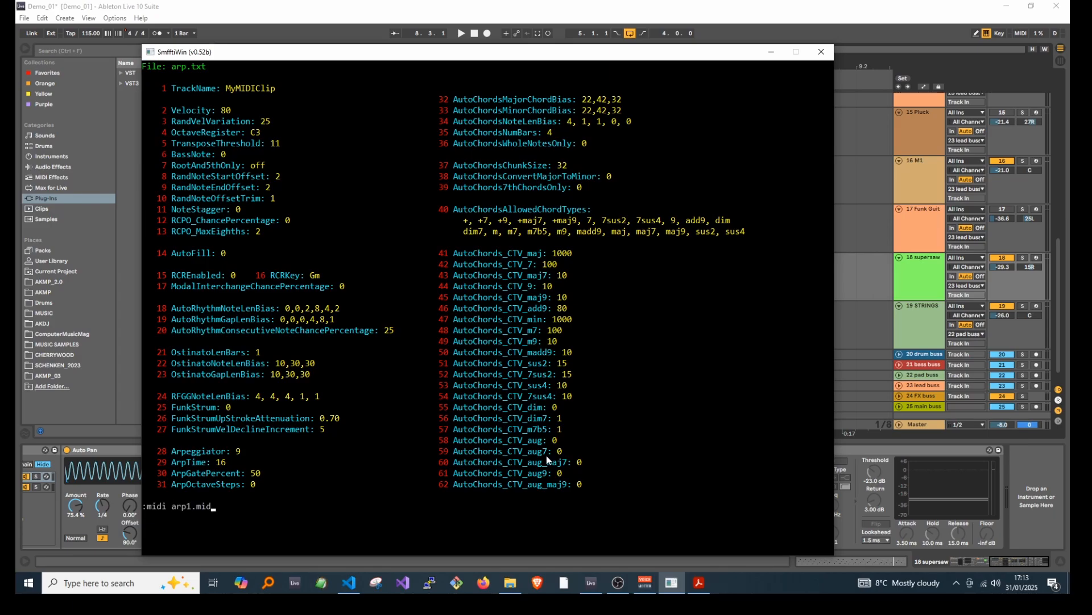
pyautogui.press('Return')
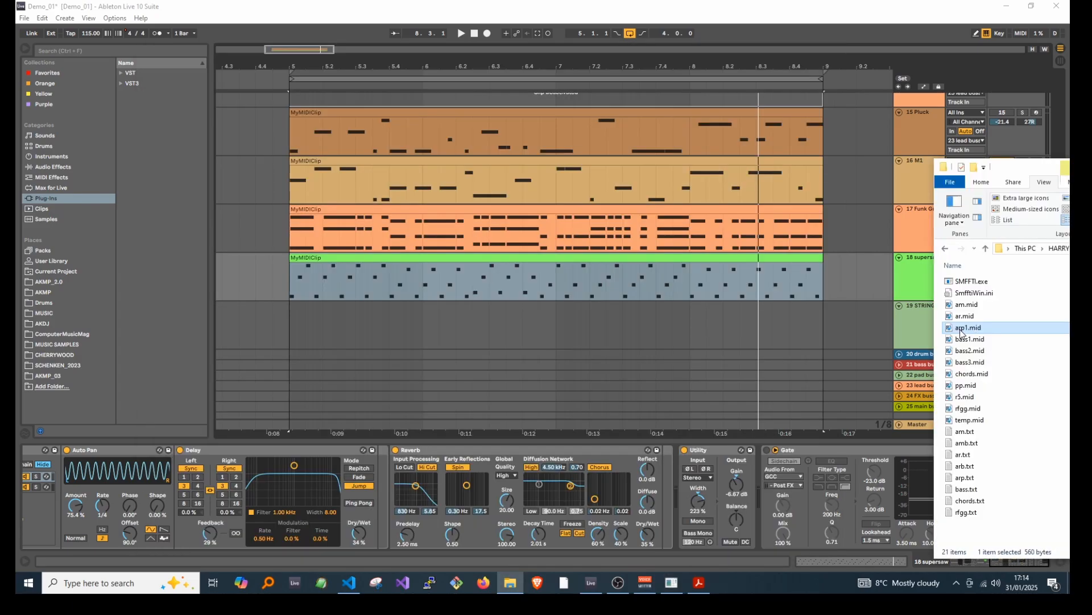
# Replace the track 18 supersaw clip at bar 5 with the new arp1.mid and audition it with track 16 M1 muted
pyautogui.moveTo(963, 331)
pyautogui.mouseDown()
pyautogui.moveTo(571, 283)
pyautogui.moveTo(287, 287)
pyautogui.moveTo(297, 284)
pyautogui.mouseUp()
pyautogui.click(319, 272)
pyautogui.press('space')
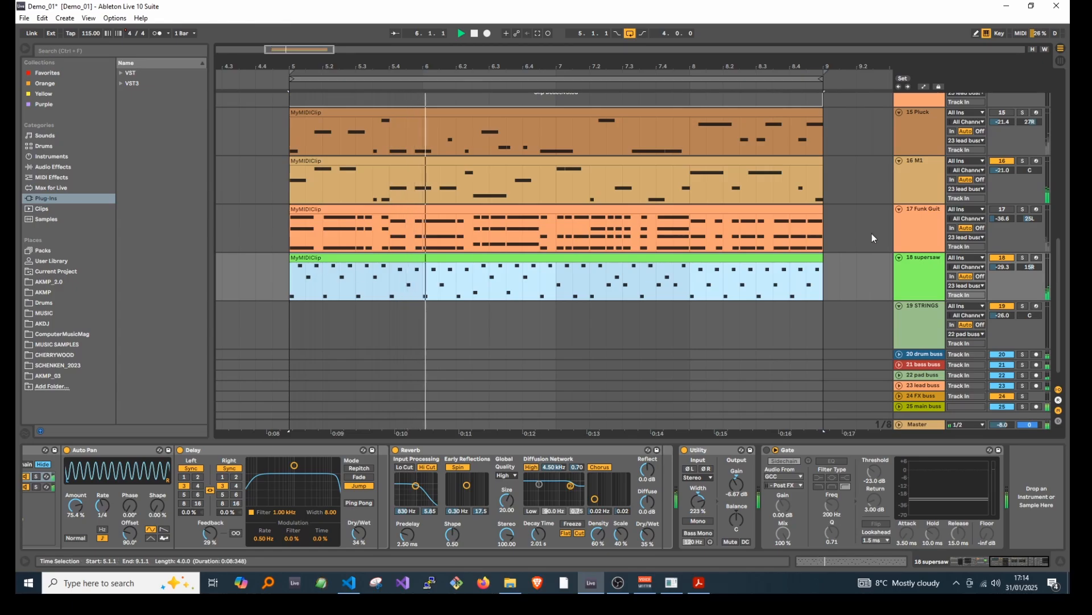
pyautogui.click(1000, 162)
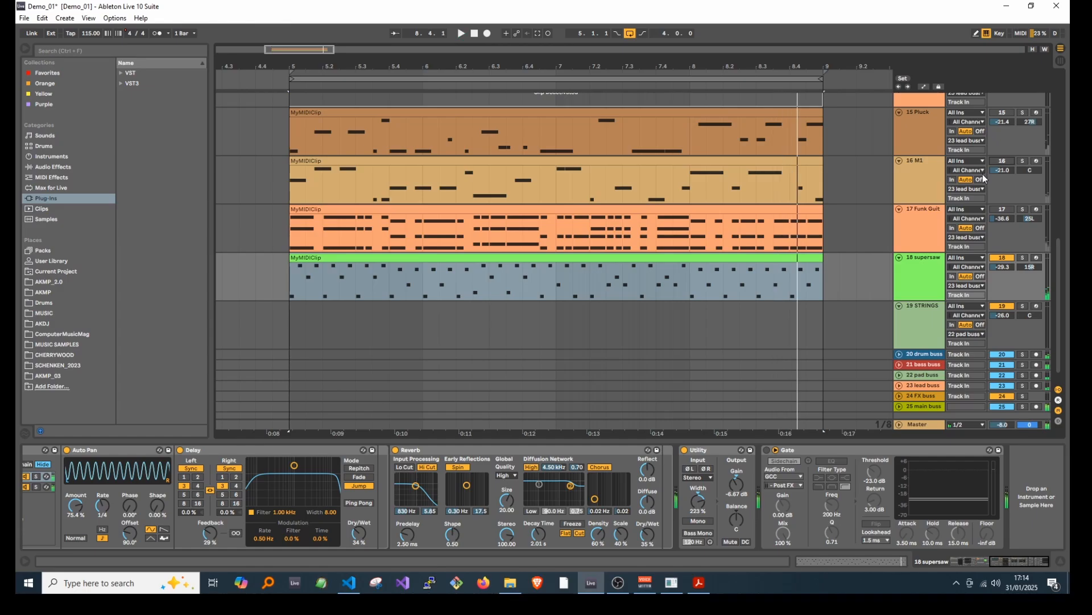
pyautogui.press('space')
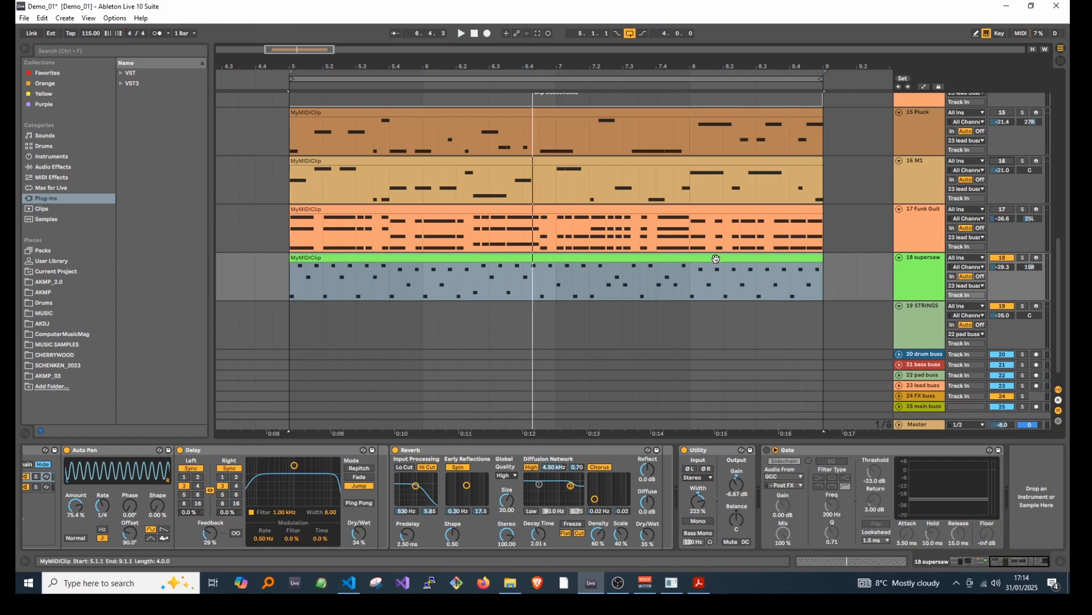
# Move the arpeggio clip from track 18 to track 16 M1, replacing its clip, and unmute that track for playback
pyautogui.moveTo(716, 259); pyautogui.dragTo(720, 167)
pyautogui.press('space')
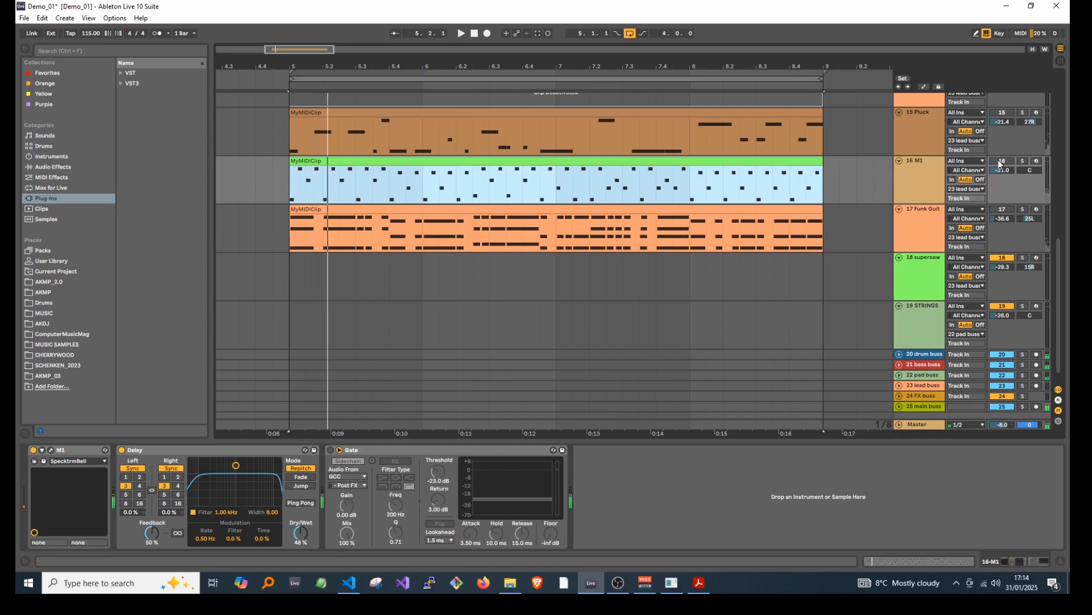
pyautogui.click(995, 169)
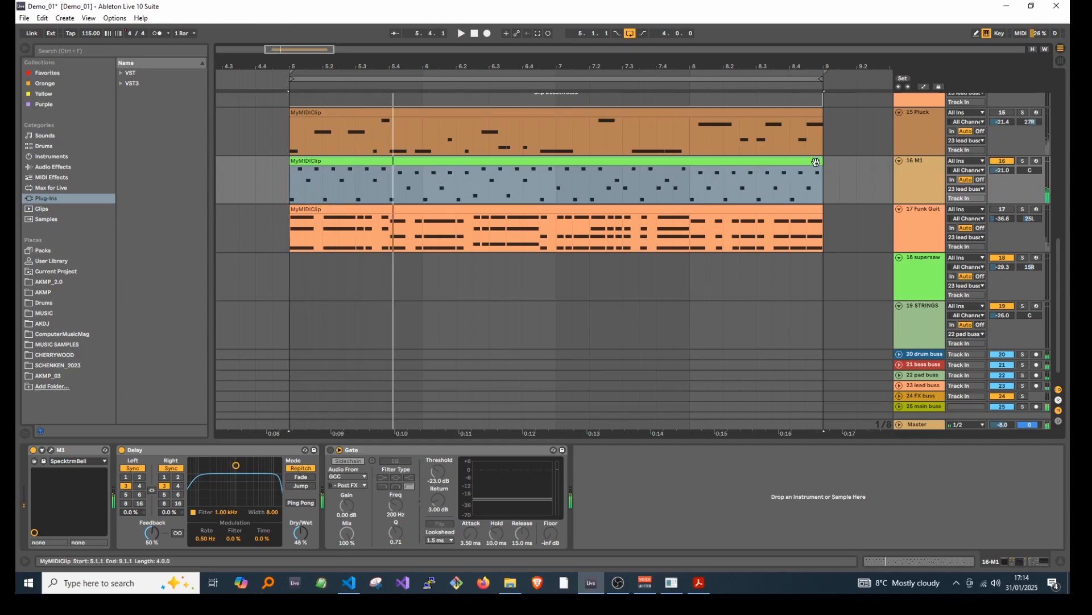
# Move the arpeggio clip up to track 15 Pluck, replacing its clip, and audition it with that track unmuted
pyautogui.moveTo(755, 162); pyautogui.dragTo(819, 115)
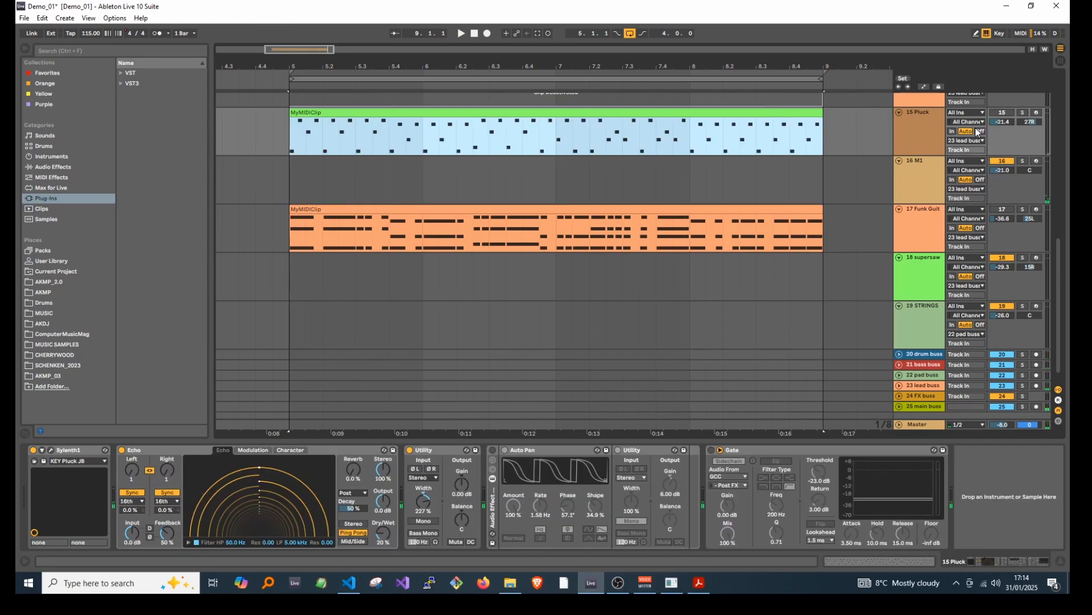
pyautogui.click(1004, 115)
pyautogui.press('space')
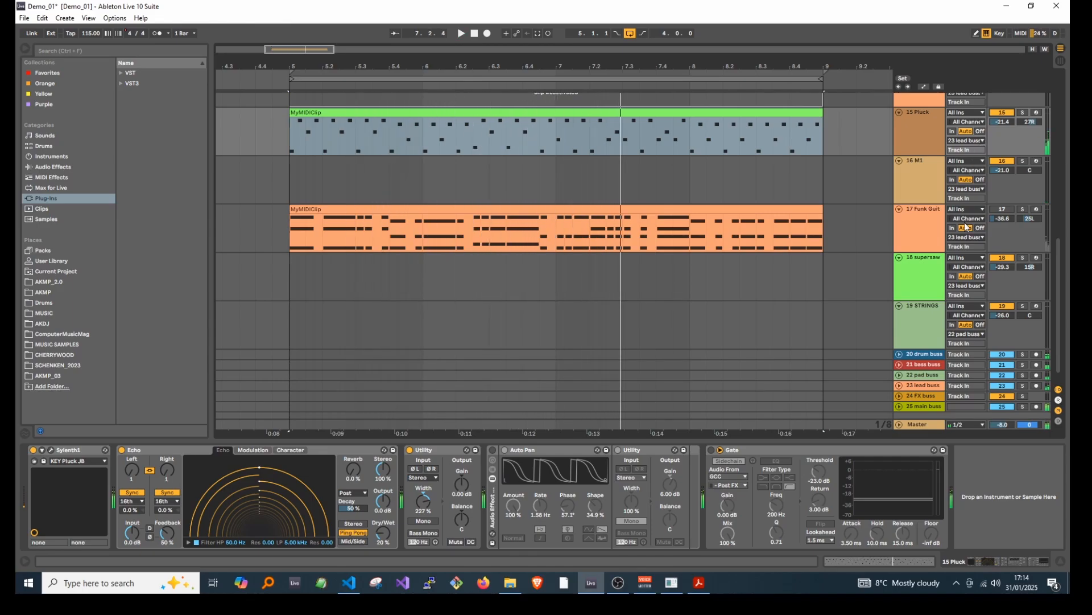
# In SmfftiWin, load chords.txt and generate an auto-rhythm file, ar.mid, with the ar command
pyautogui.click(664, 585)
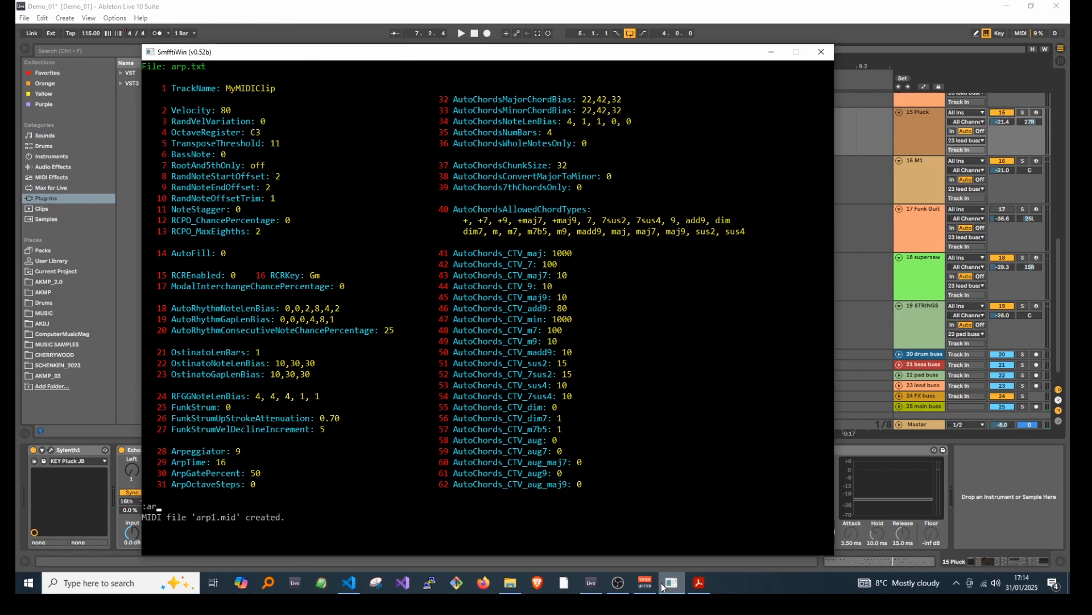
pyautogui.press('Return')
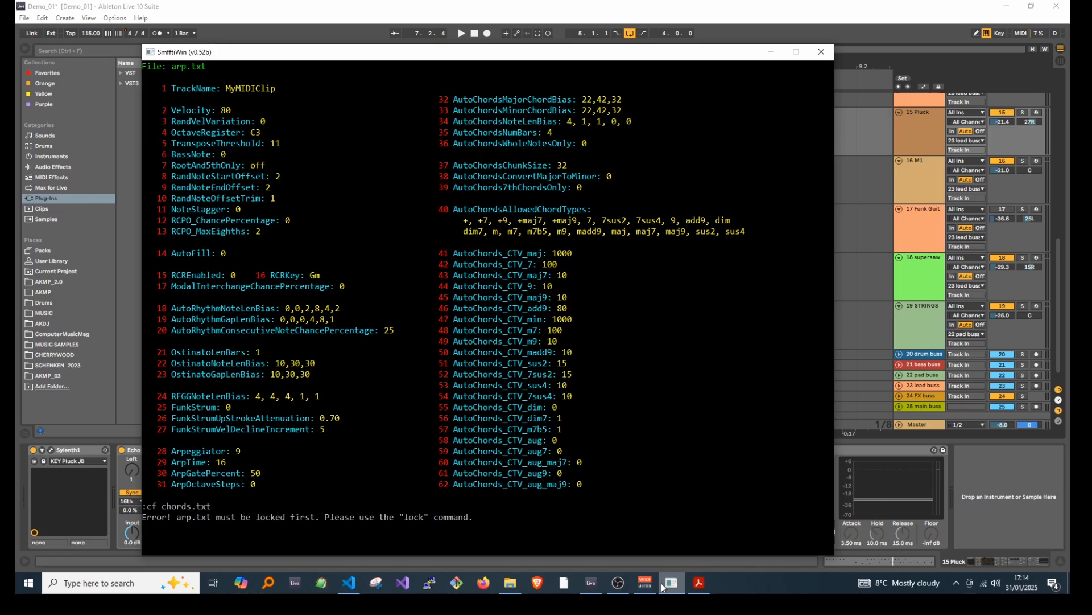
pyautogui.write('cf chords.txt')
pyautogui.press('Return')
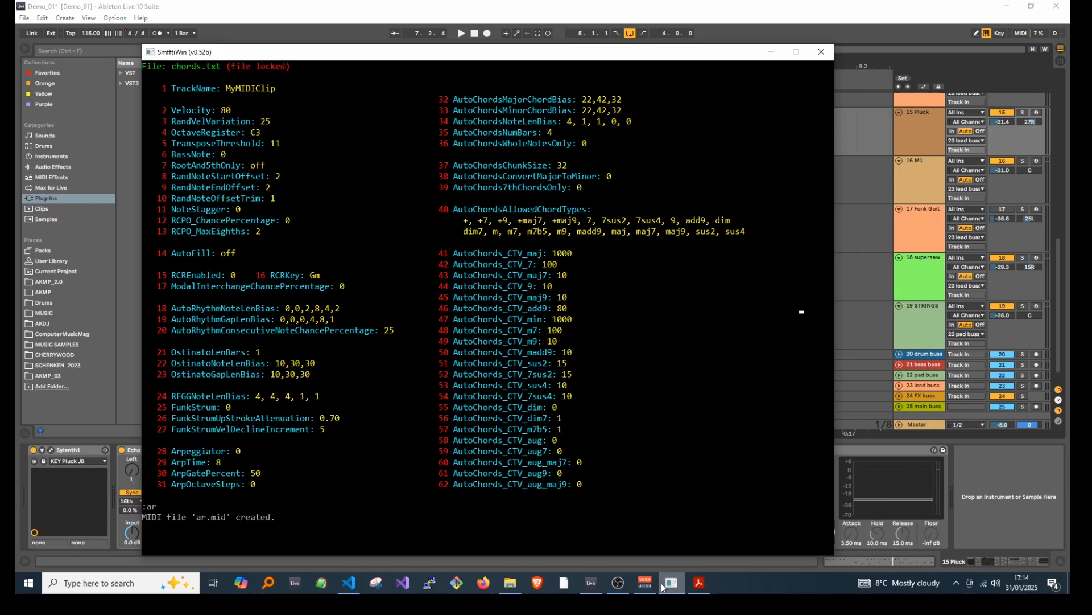
pyautogui.click(661, 582)
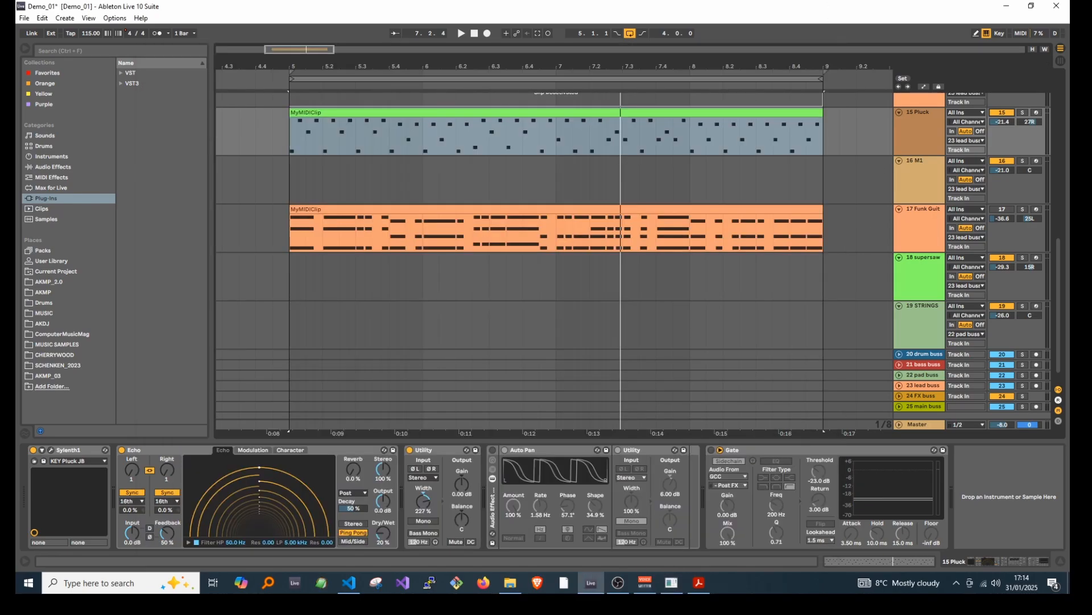
# Import ar.mid onto track 18 supersaw at bar 5 and play it with track 15 Pluck muted
pyautogui.click(509, 583)
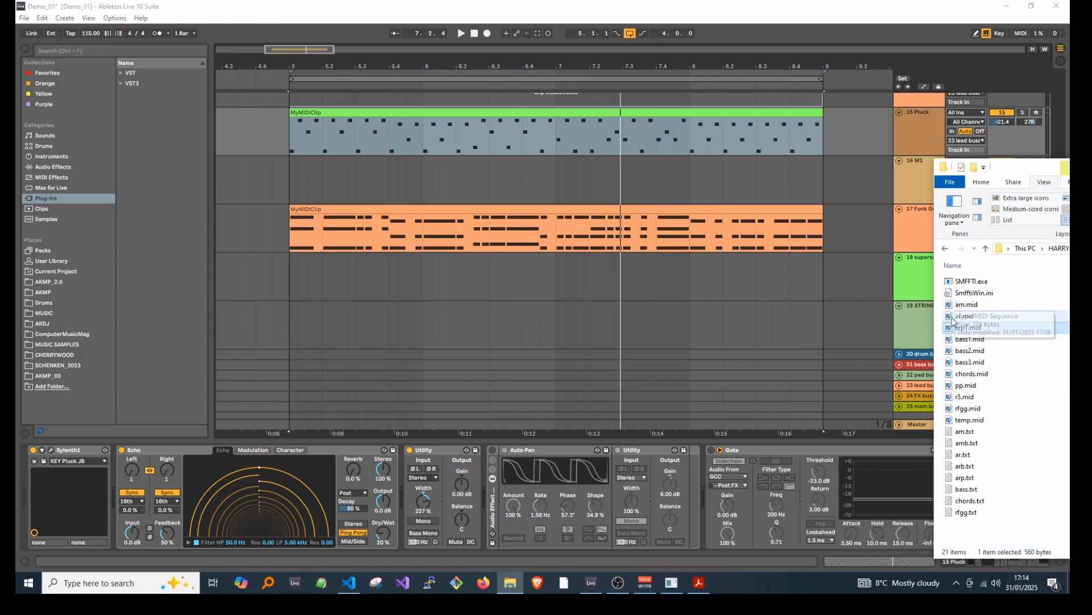
pyautogui.moveTo(953, 320); pyautogui.dragTo(289, 272)
pyautogui.click(444, 259)
pyautogui.press('space')
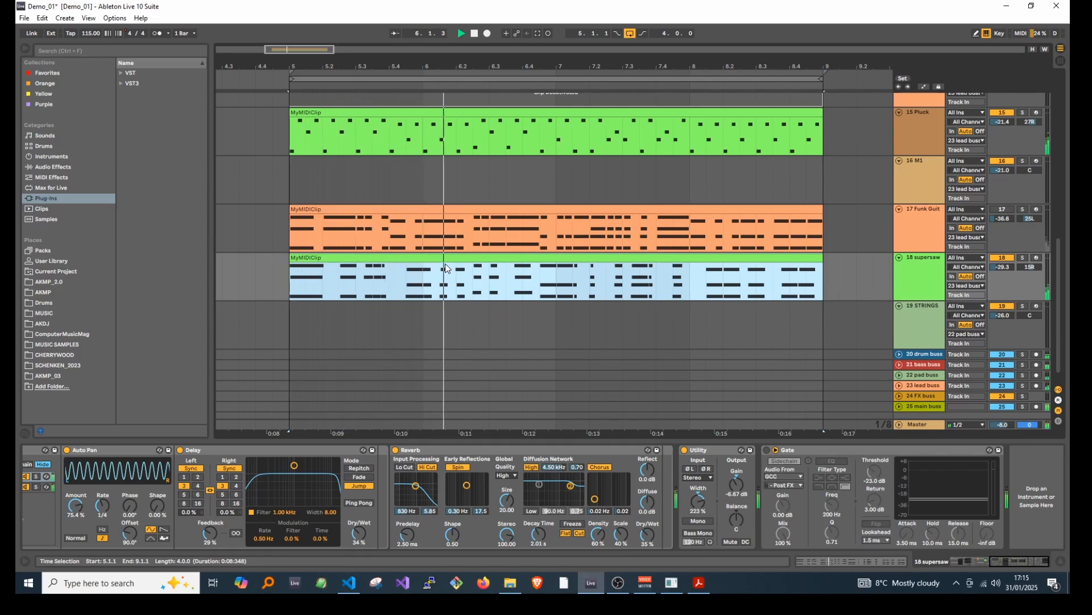
pyautogui.press('space')
pyautogui.click(1006, 113)
pyautogui.press('space')
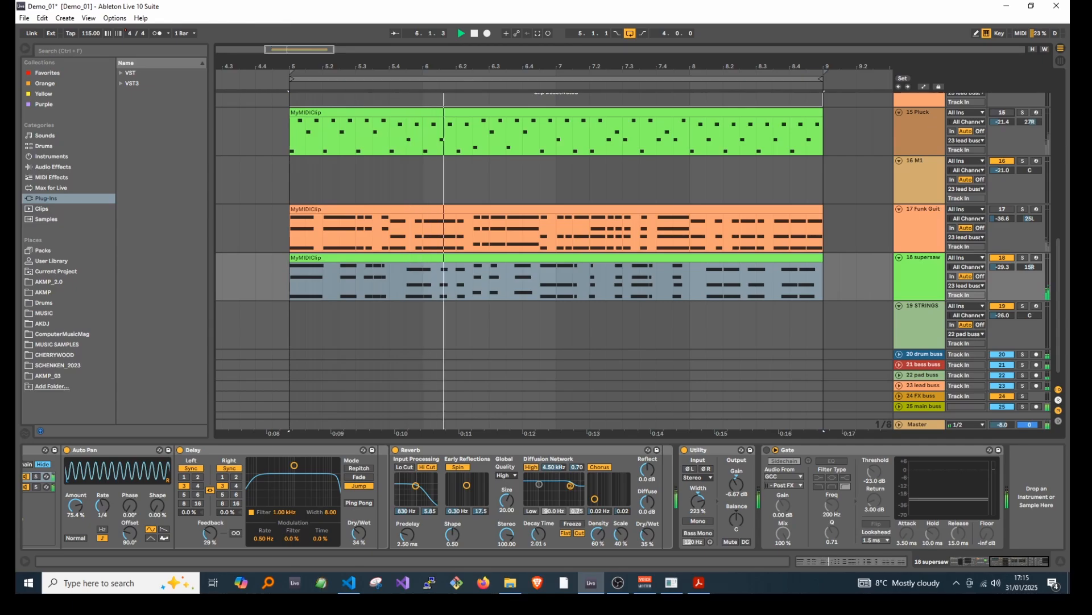
# Generate a second ar.mid auto-rhythm in SmfftiWin and return to the Ableton Live arrangement
pyautogui.hotkey('alt', 'Tab')
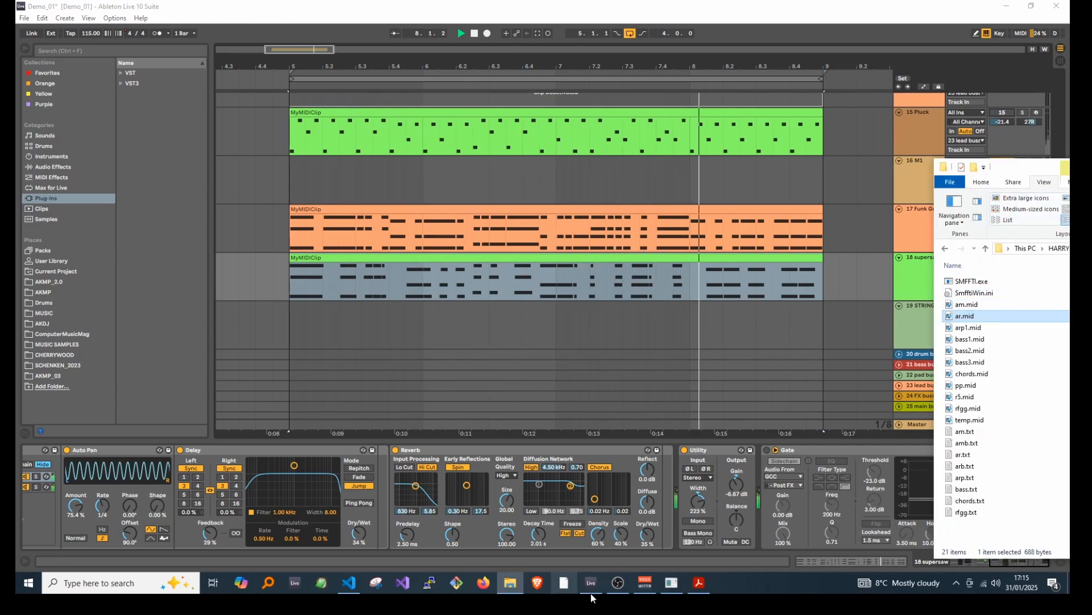
pyautogui.click(672, 582)
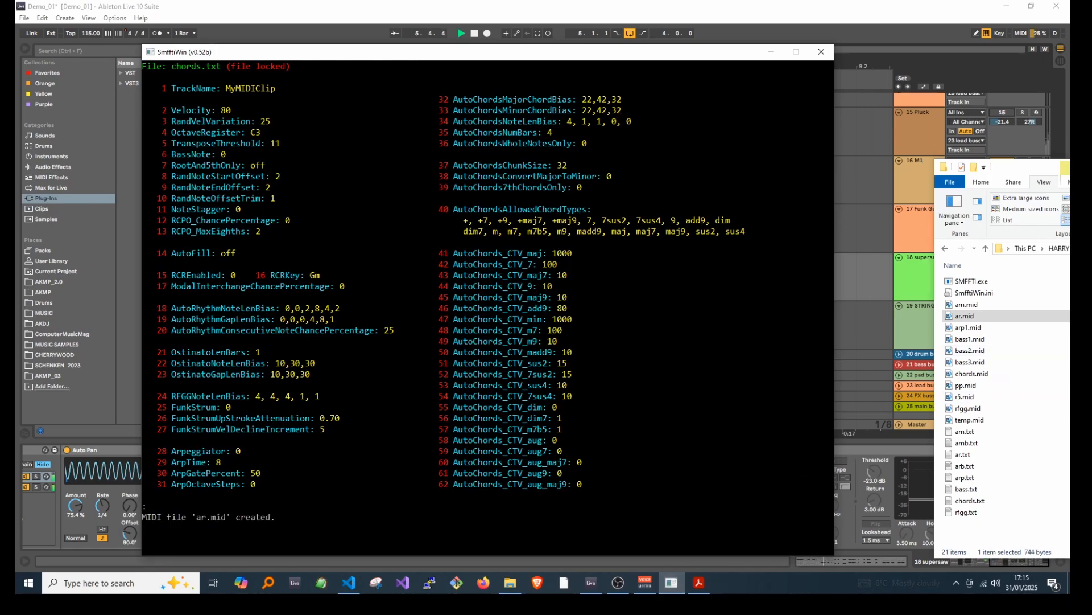
pyautogui.click(1065, 316)
pyautogui.click(890, 10)
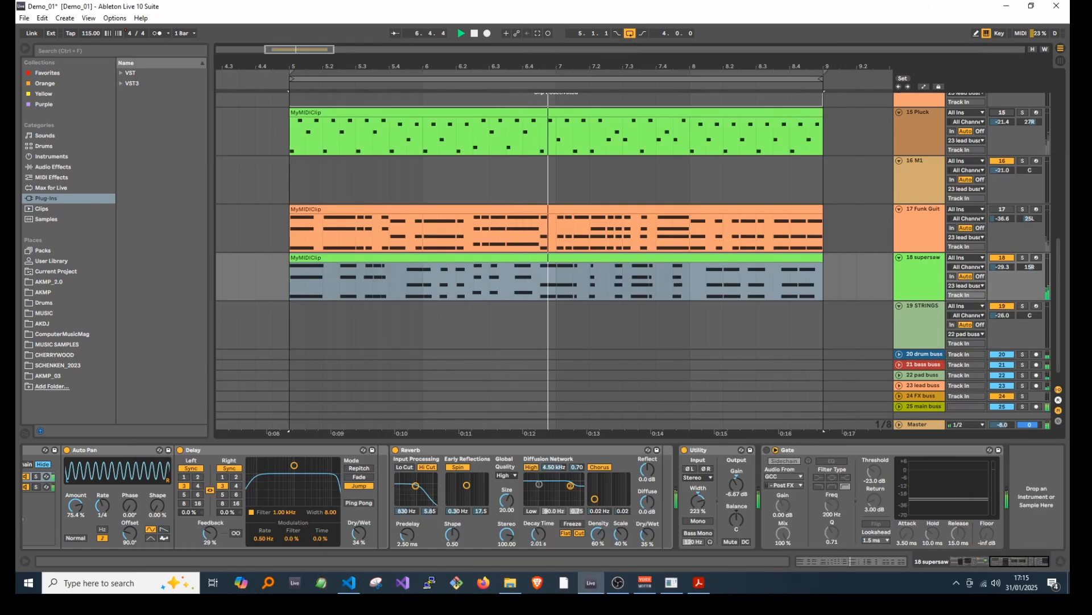
# Replace the track 18 supersaw clip at bar 5 with the new ar.mid, show its notes and stop playback
pyautogui.hotkey('alt', 'Tab')
pyautogui.moveTo(967, 315); pyautogui.dragTo(296, 280)
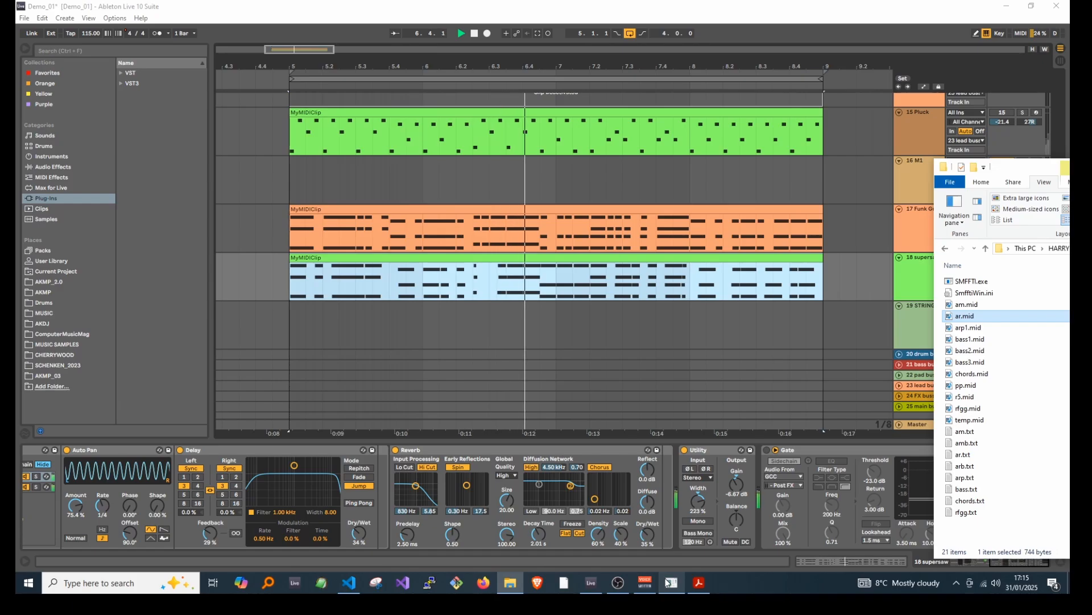
pyautogui.click(760, 258)
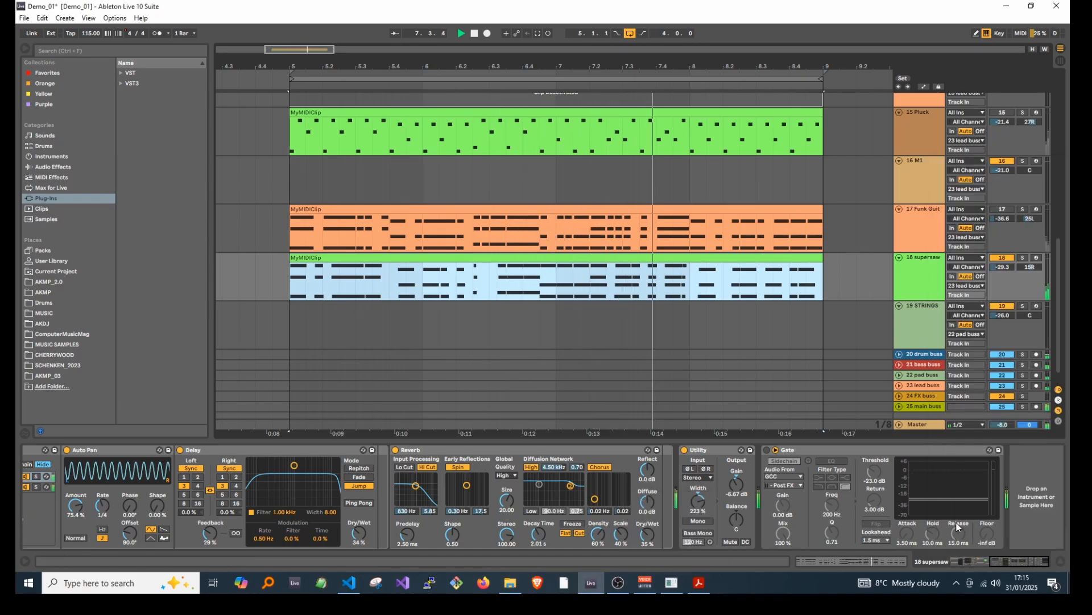
pyautogui.click(885, 558)
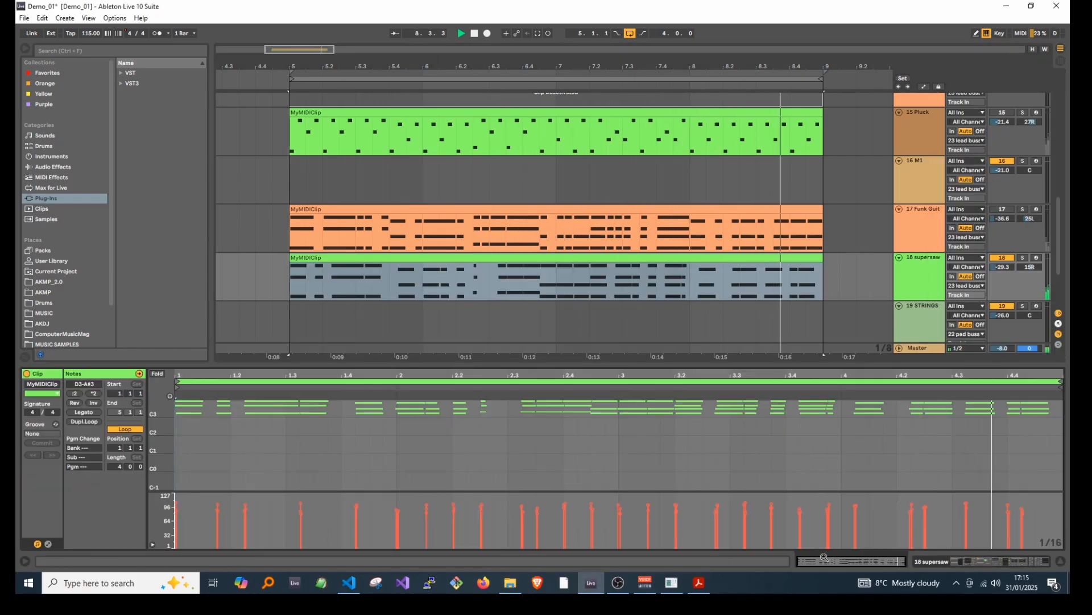
pyautogui.press('space')
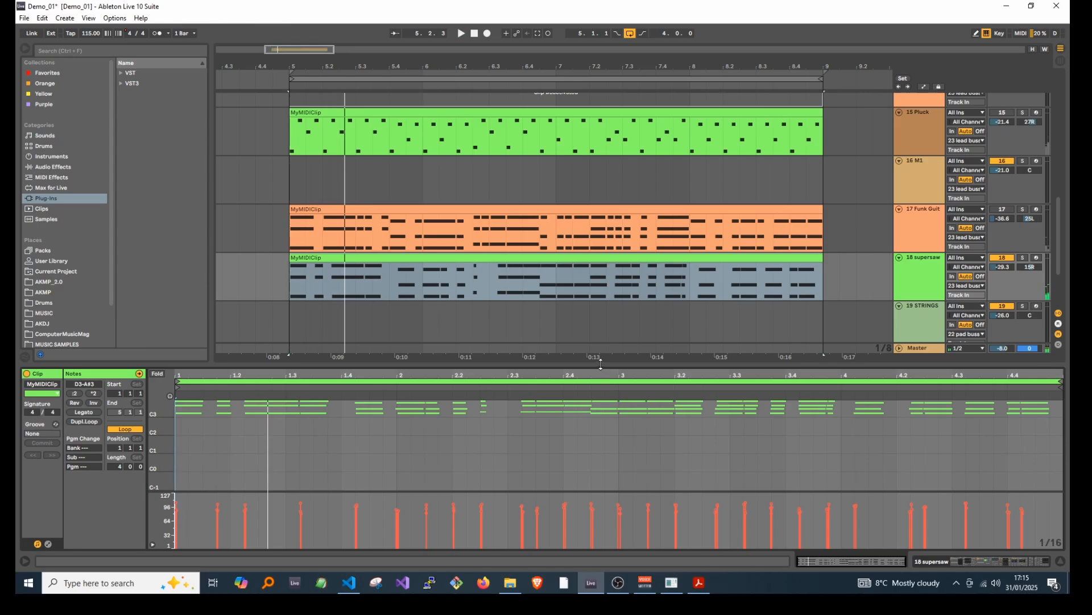
# Transpose the D3 and D#3 notes of the track 18 supersaw clip up one octave and play the arrangement
pyautogui.moveTo(601, 366); pyautogui.dragTo(601, 317)
pyautogui.moveTo(155, 398); pyautogui.dragTo(165, 418)
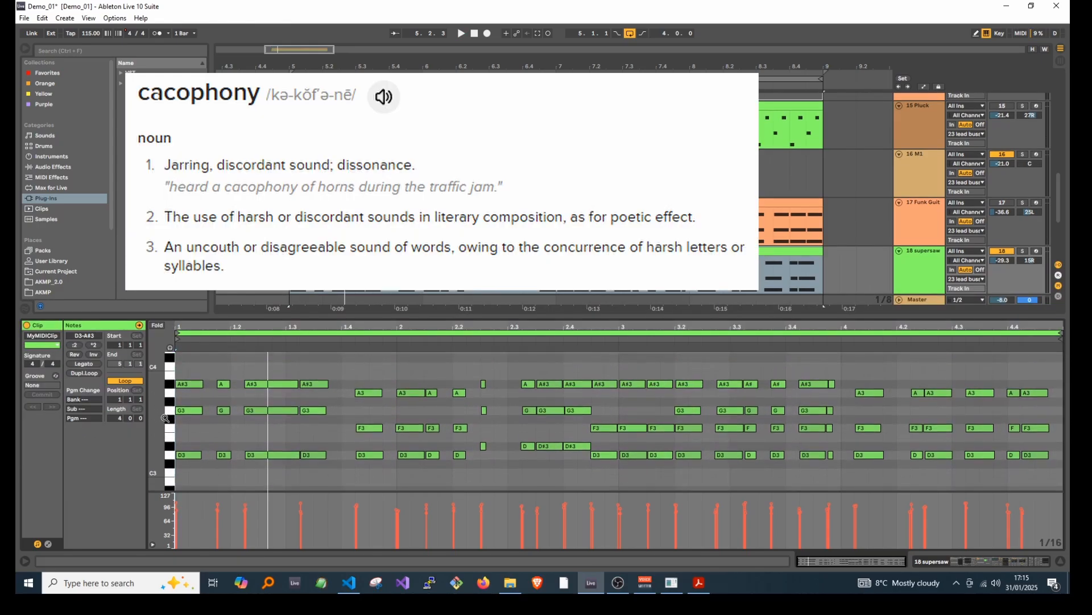
pyautogui.click(169, 456)
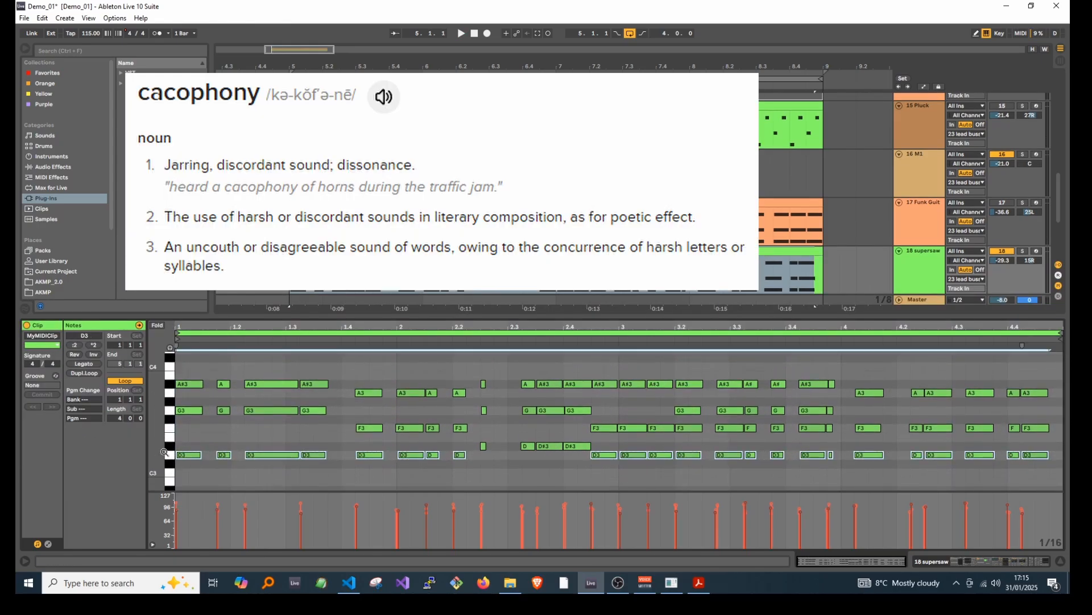
pyautogui.hotkey('shift', 'Up')
pyautogui.press('space')
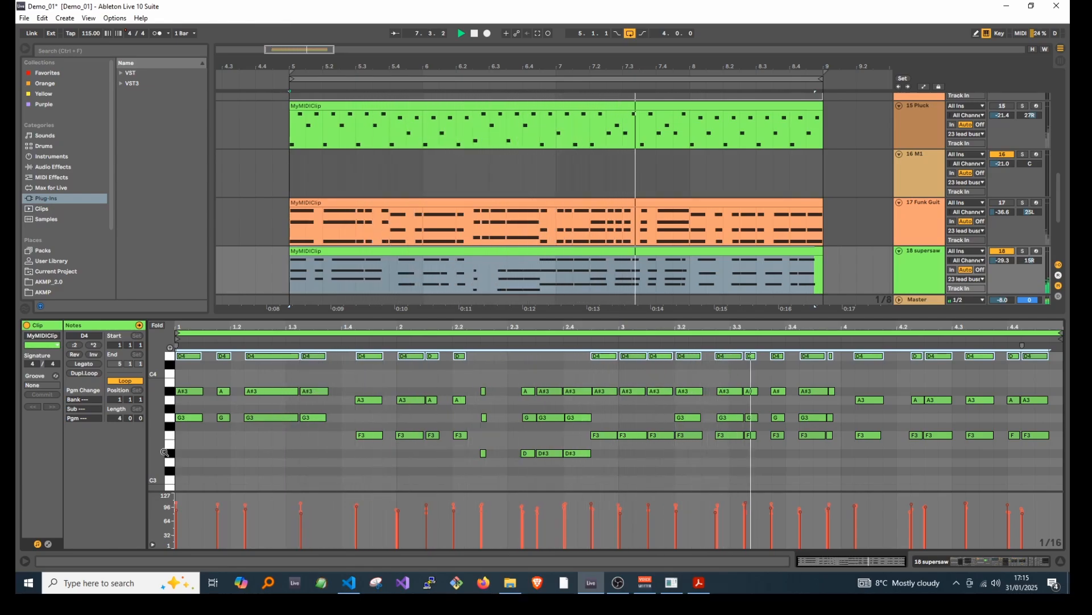
pyautogui.click(171, 455)
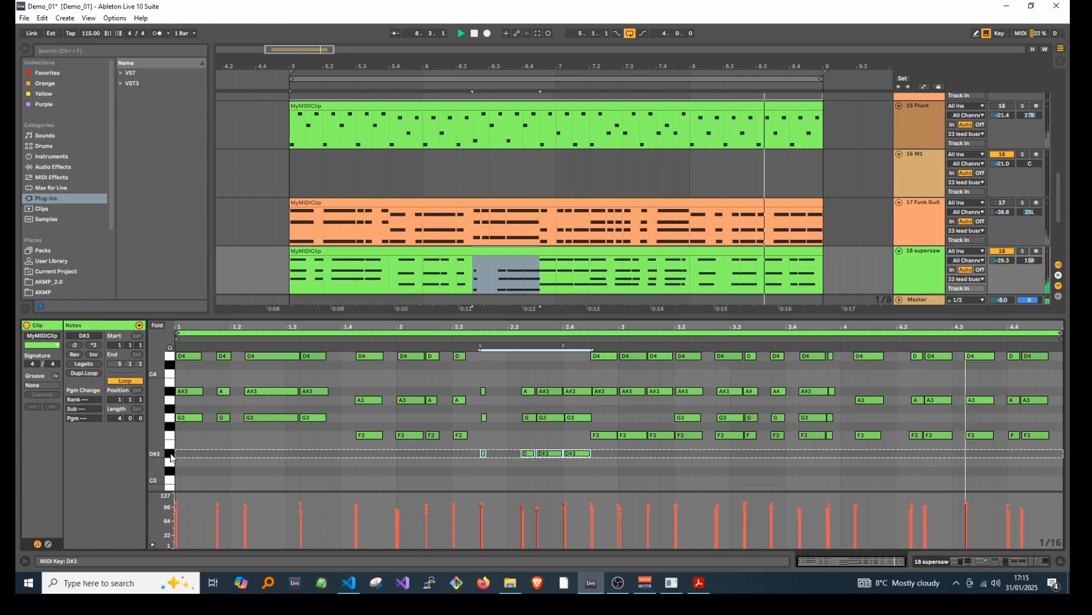
pyautogui.hotkey('shift', 'Up')
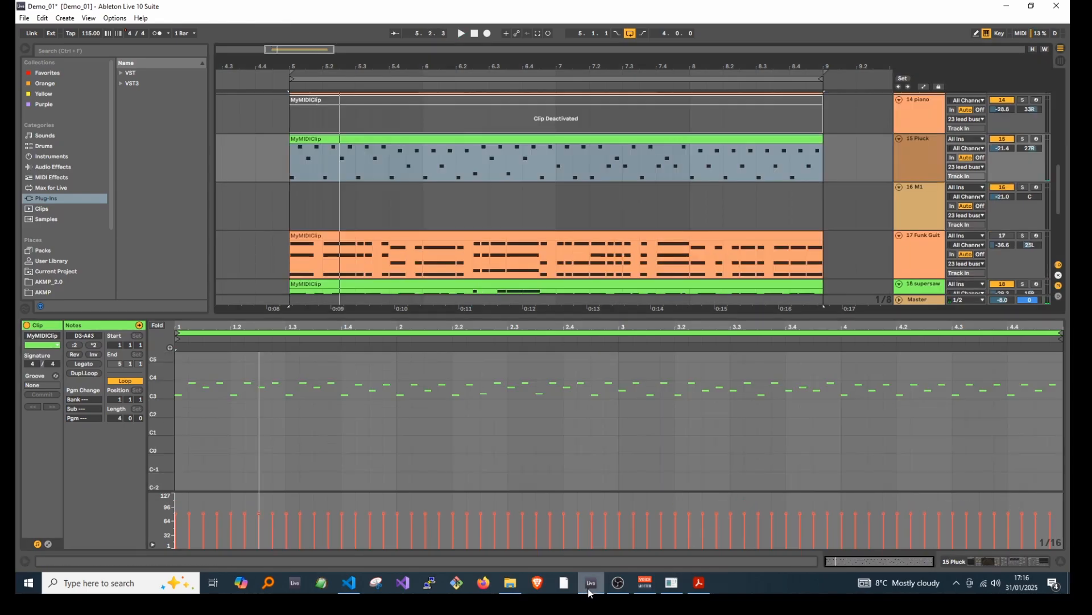
# Check am.mid in SmfftiWin, then import the file onto track 16 M1 at bar 5 and play it
pyautogui.click(686, 582)
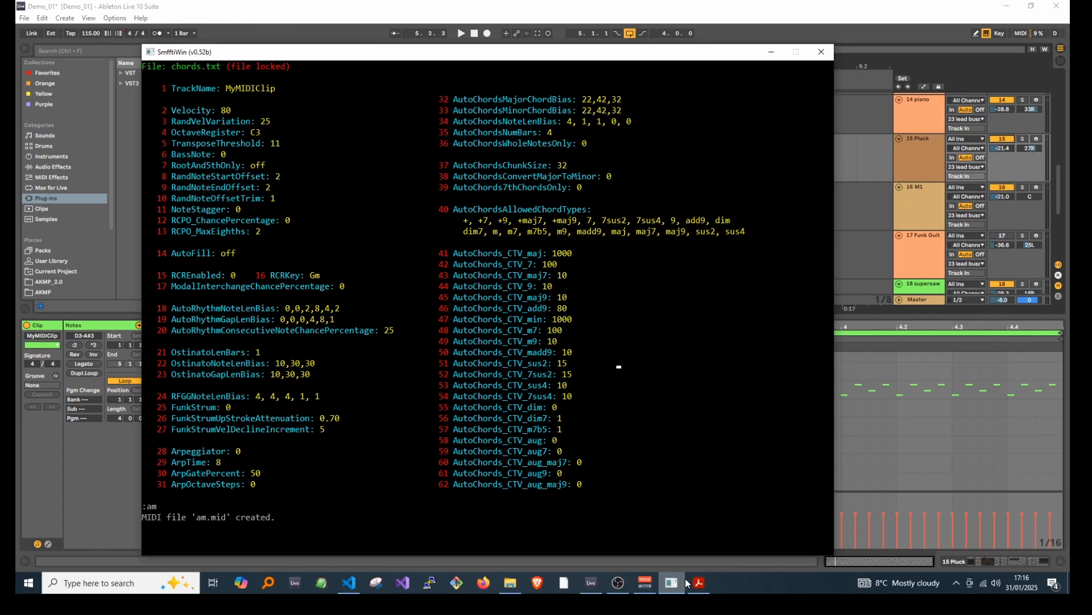
pyautogui.click(734, 11)
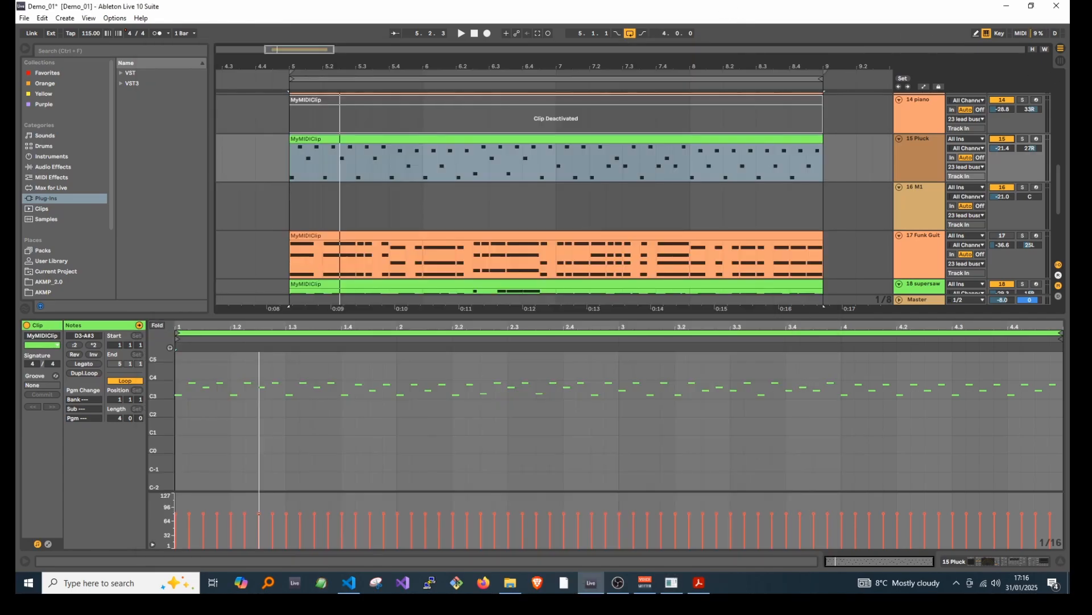
pyautogui.hotkey('alt', 'Tab')
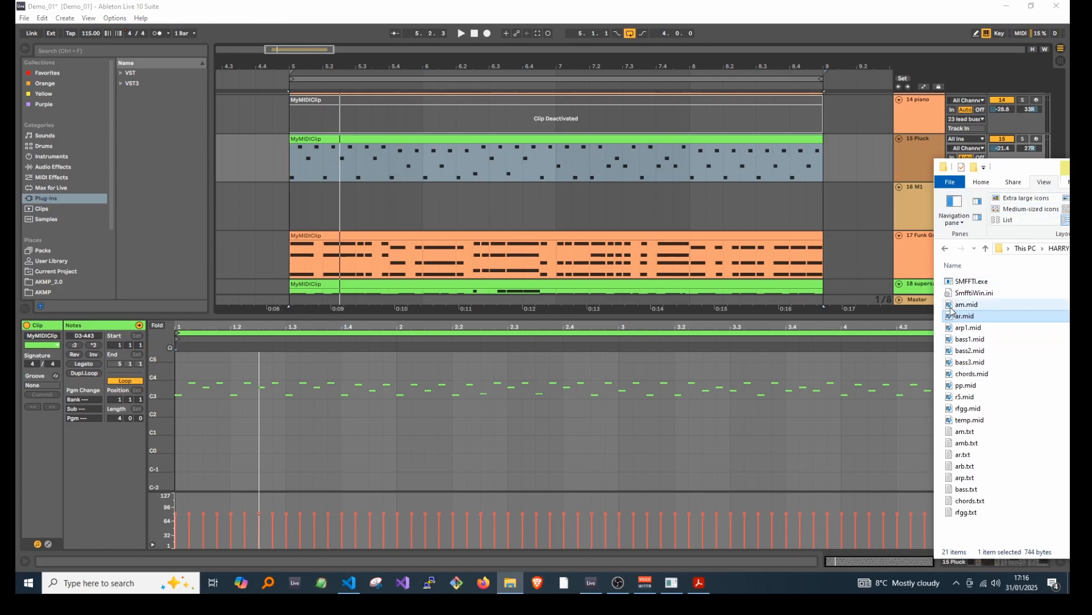
pyautogui.moveTo(962, 305); pyautogui.dragTo(285, 221)
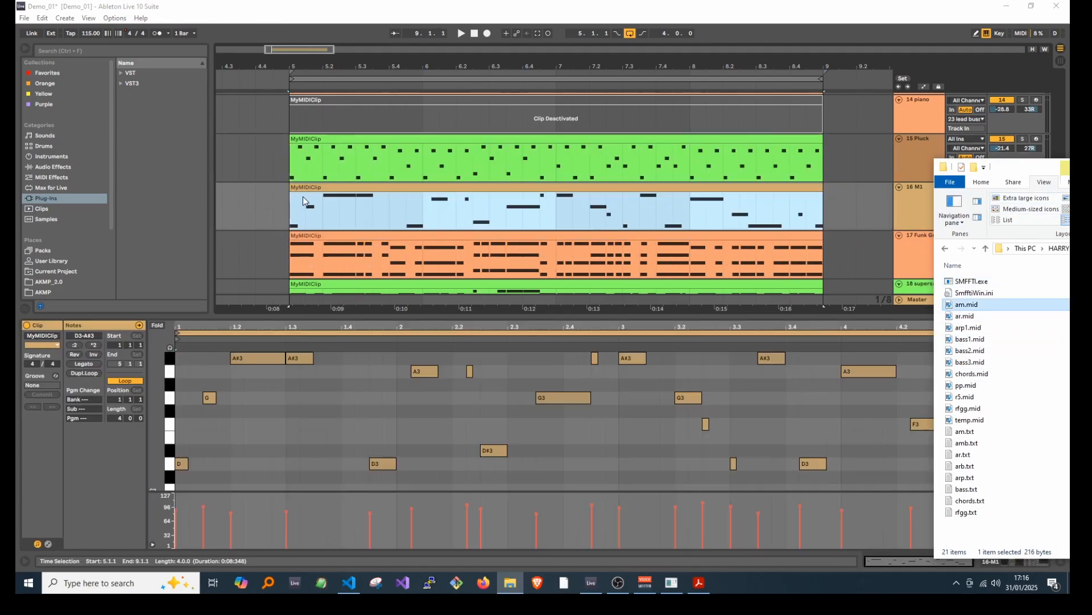
pyautogui.click(304, 188)
pyautogui.press('space')
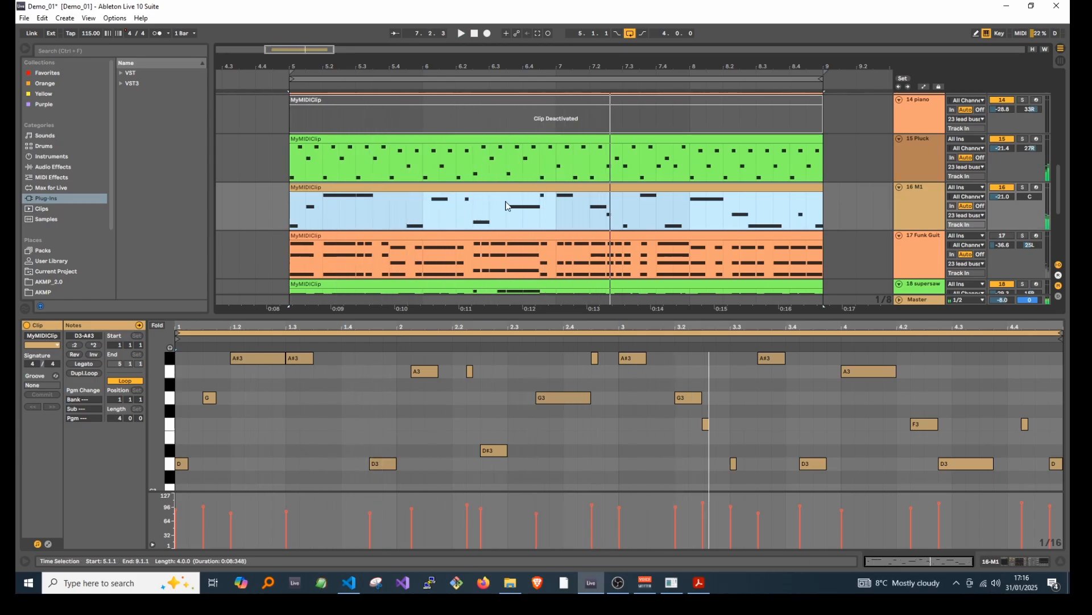
# Reactivate the deactivated MIDI clip on track 14 piano
pyautogui.doubleClick(923, 235)
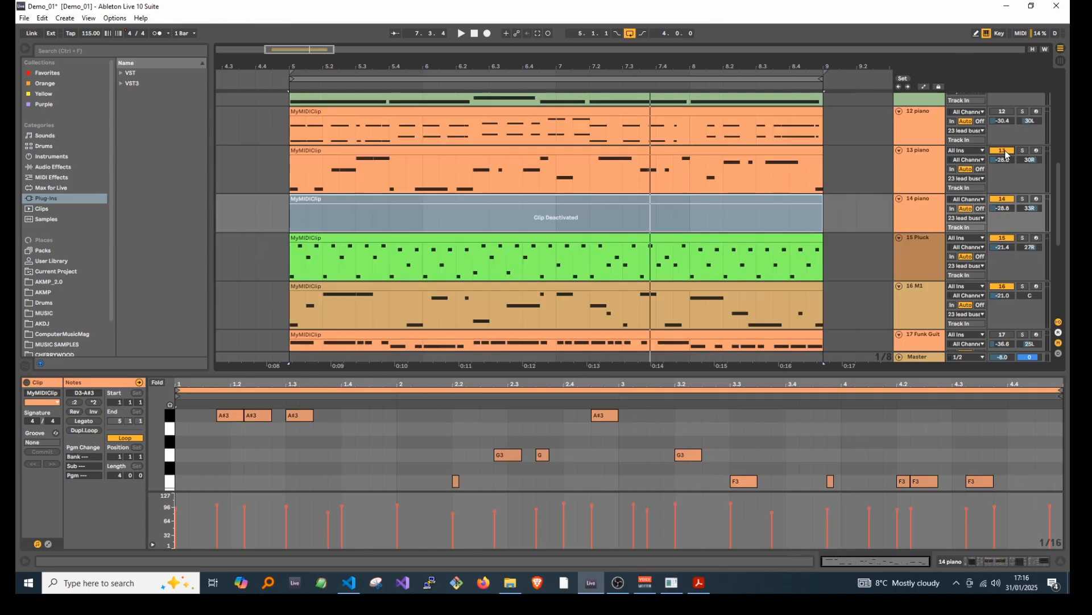
pyautogui.click(773, 200)
pyautogui.press('0')
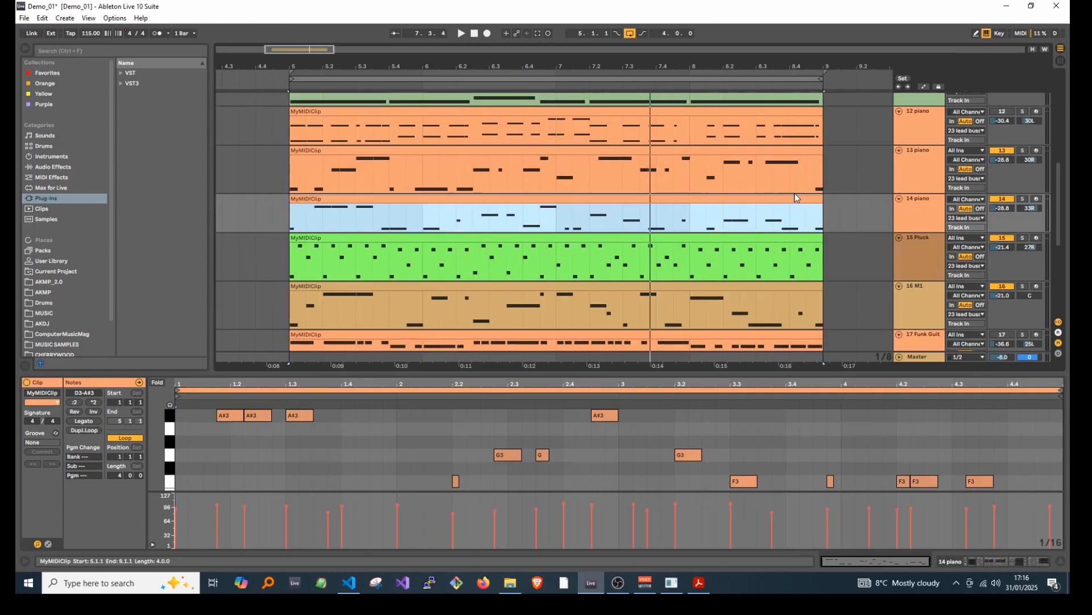
# Play the arrangement and review the tracks from the percussion down to the strings and busses
pyautogui.scroll(3, 824, 184)
pyautogui.scroll(3, 995, 136)
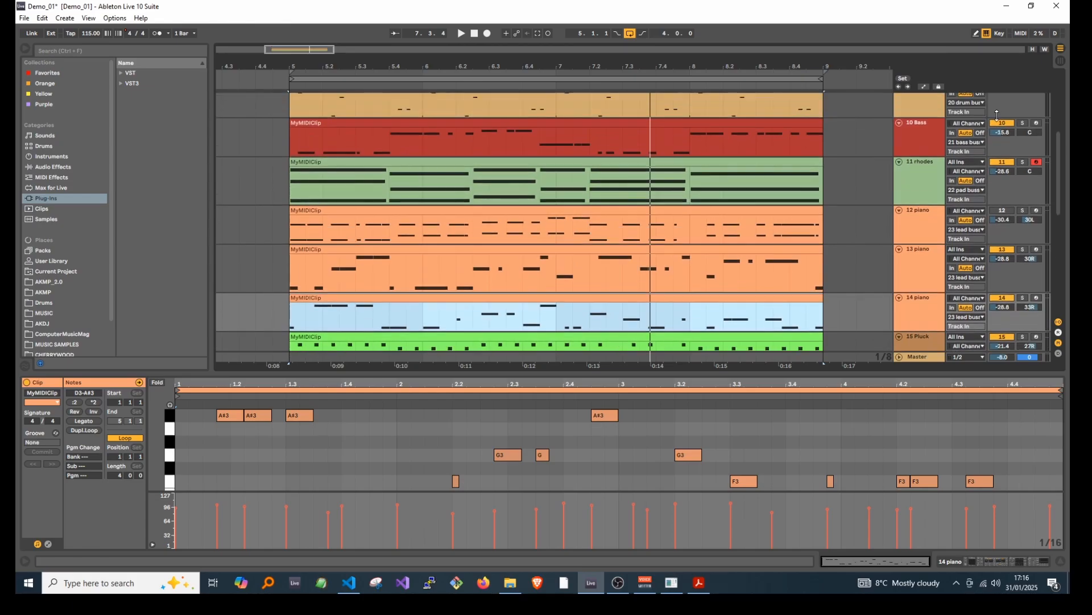
pyautogui.press('space')
pyautogui.scroll(2, 989, 124)
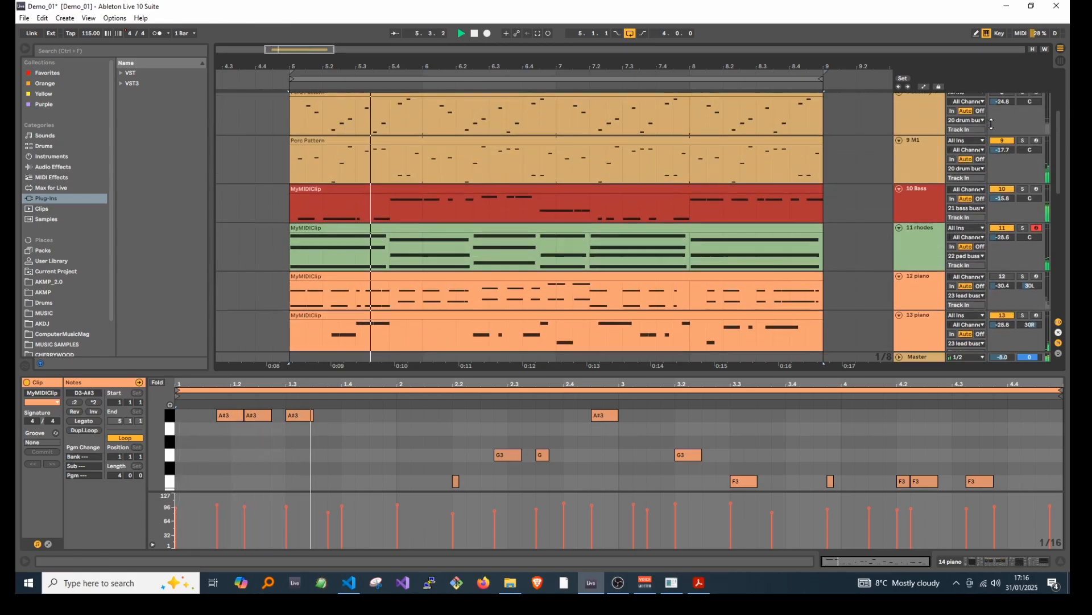
pyautogui.scroll(-5, 990, 131)
pyautogui.scroll(-8, 991, 131)
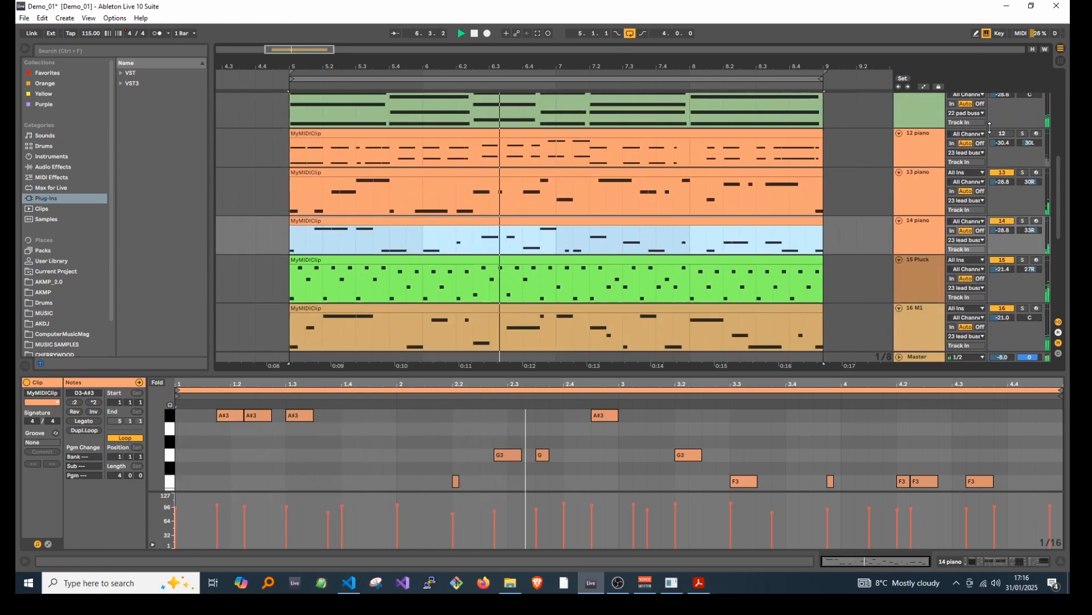
pyautogui.scroll(-2, 982, 130)
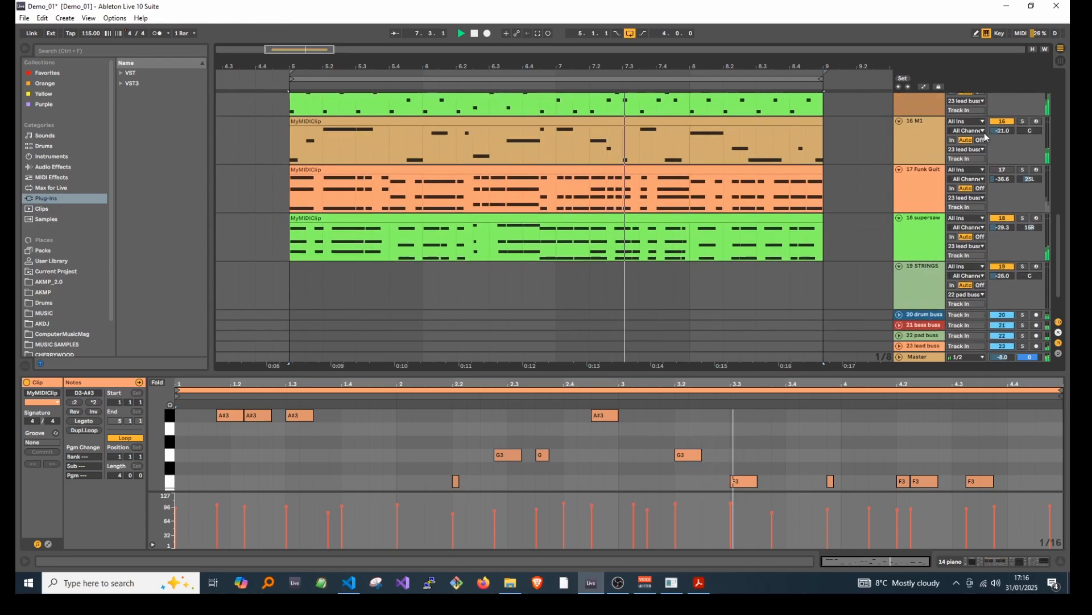
pyautogui.scroll(2, 986, 136)
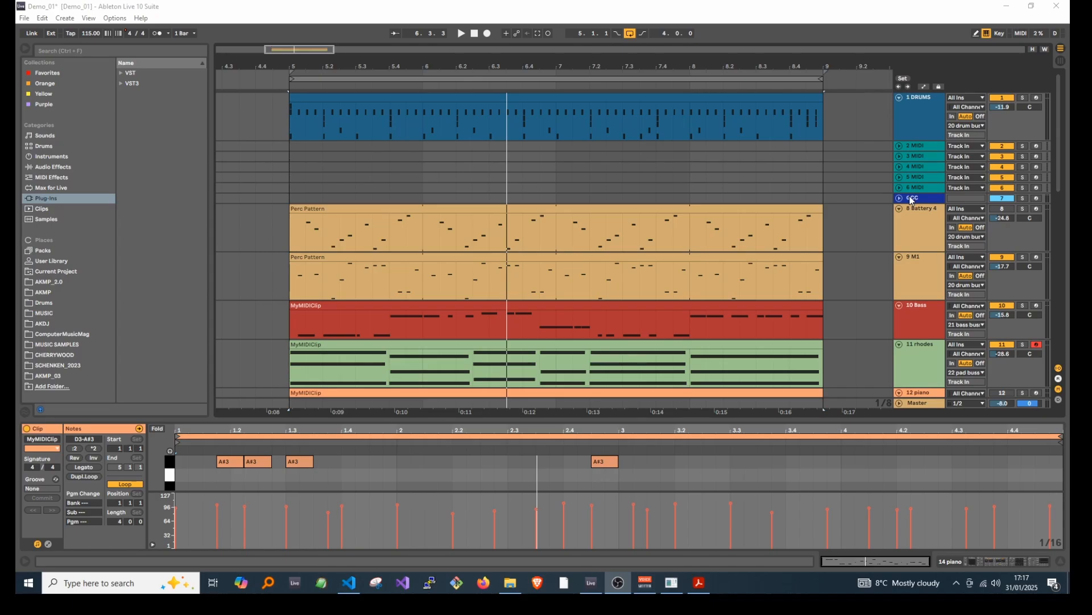
# Unfold the GCC track and show its device chain
pyautogui.click(910, 202)
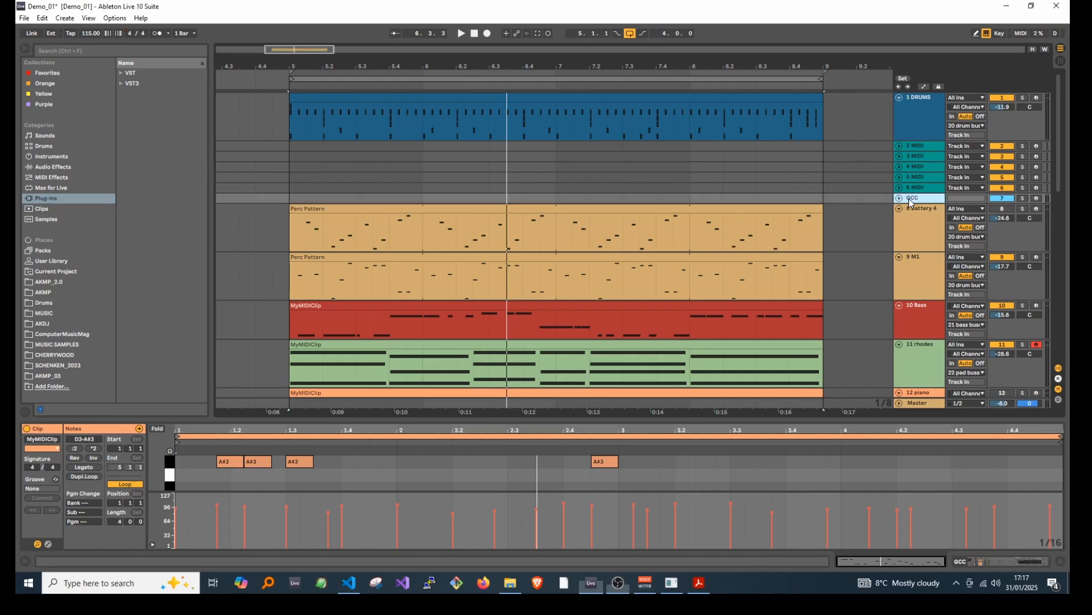
pyautogui.click(899, 199)
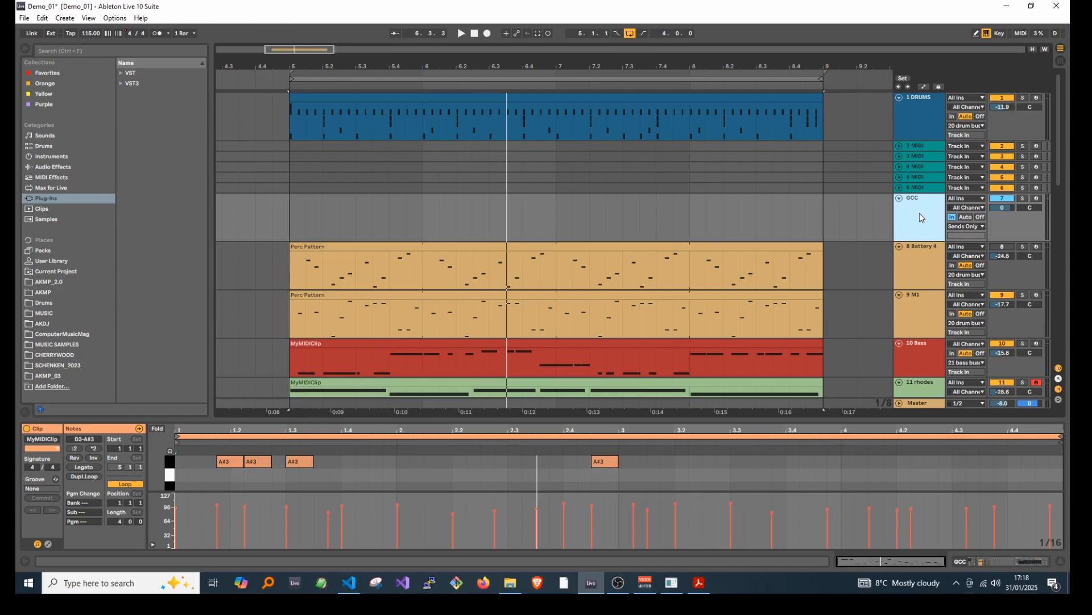
pyautogui.scroll(-1, 920, 213)
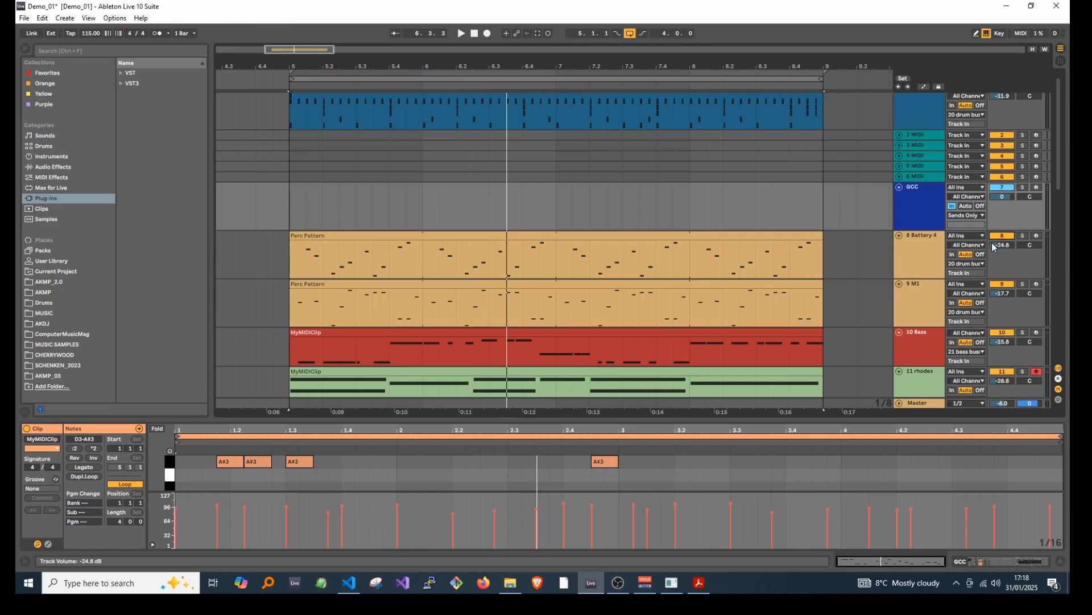
pyautogui.scroll(-6, 1003, 248)
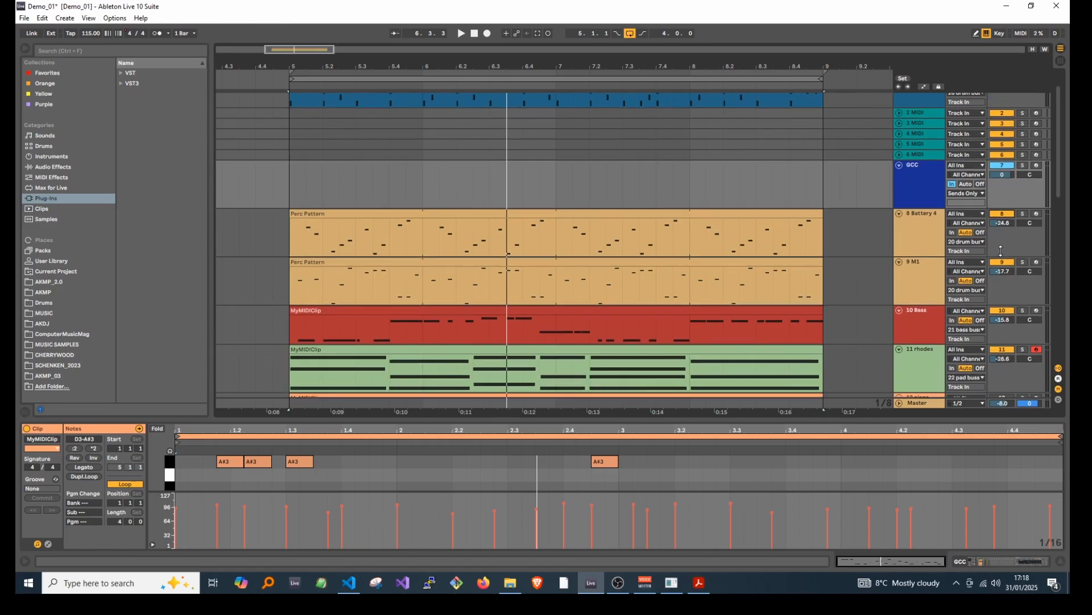
pyautogui.scroll(-6, 999, 259)
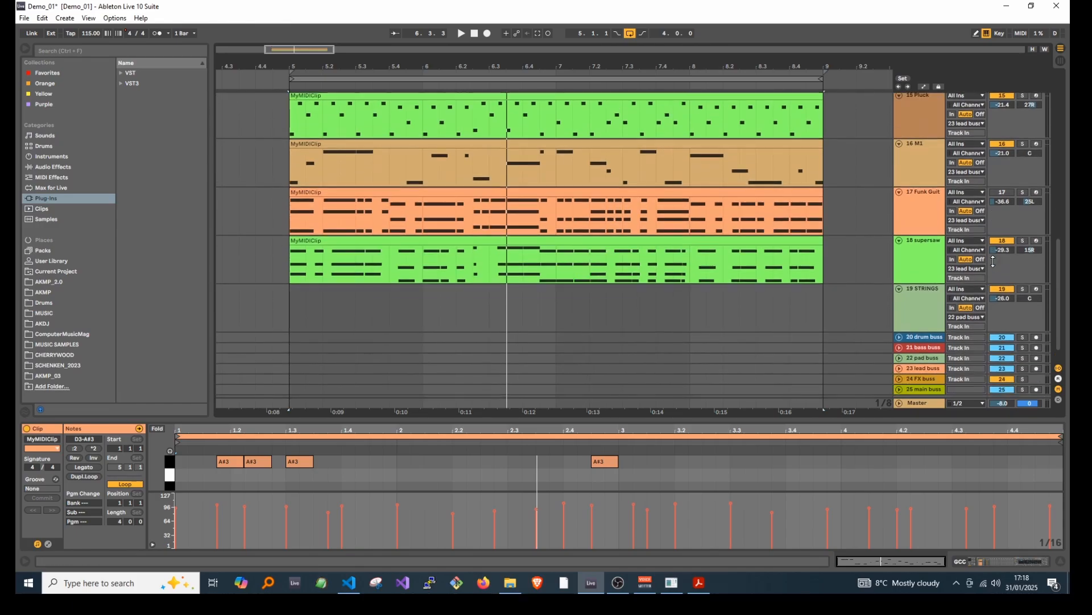
pyautogui.scroll(5, 994, 259)
pyautogui.scroll(4, 993, 257)
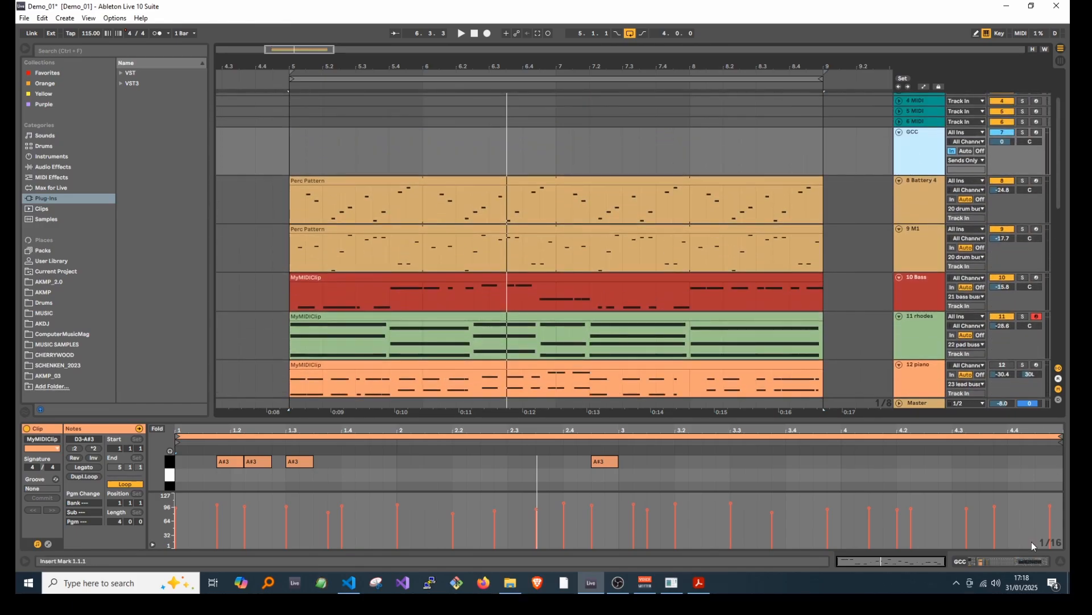
pyautogui.click(1005, 561)
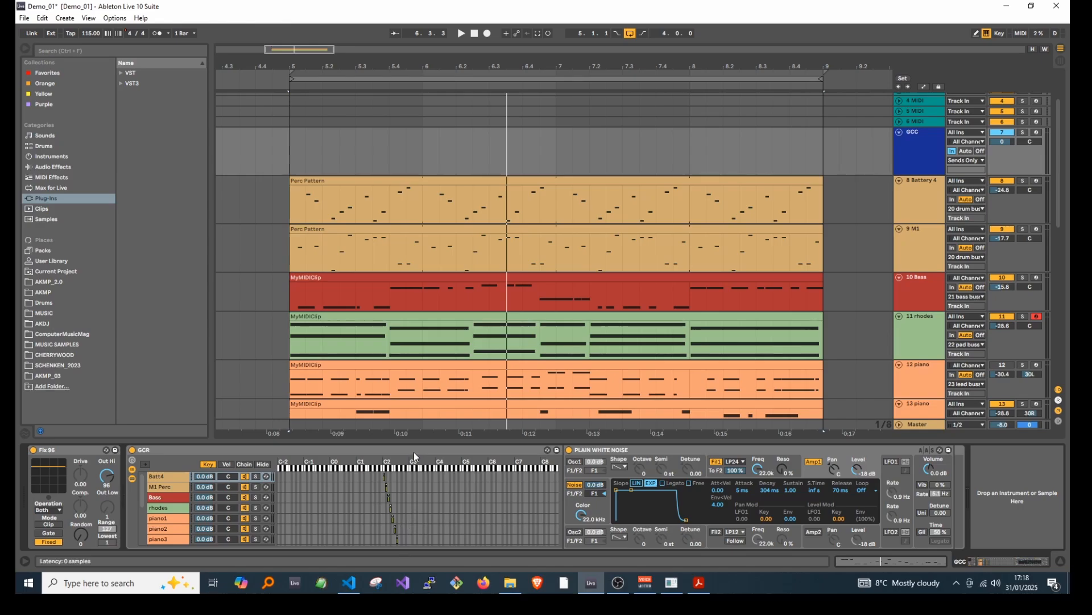
# Set the Zoom Display preference to 153%
pyautogui.hotkey('ctrl', ',')
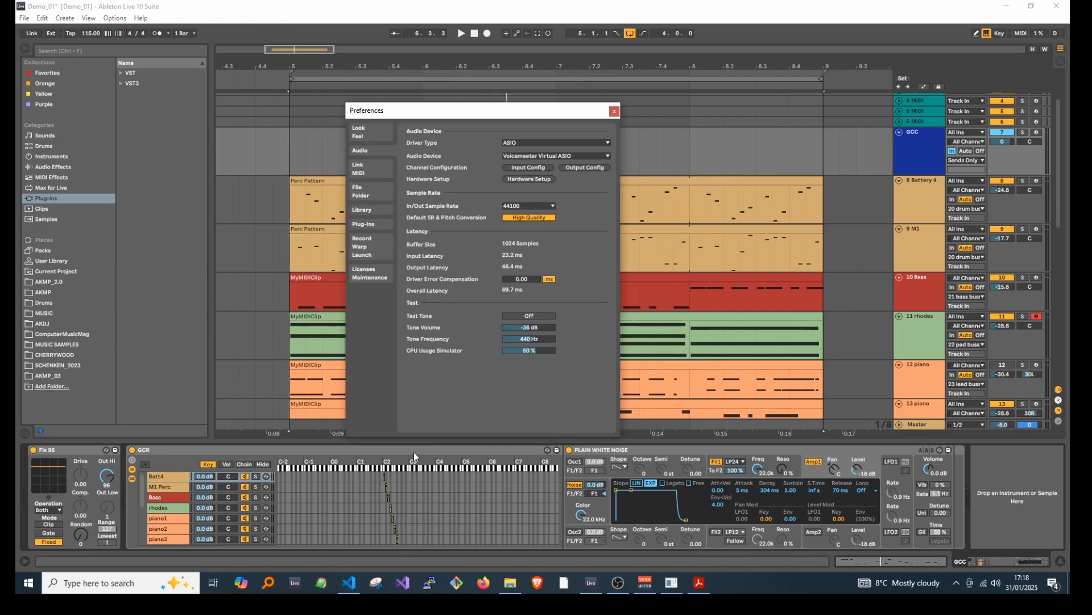
pyautogui.click(363, 135)
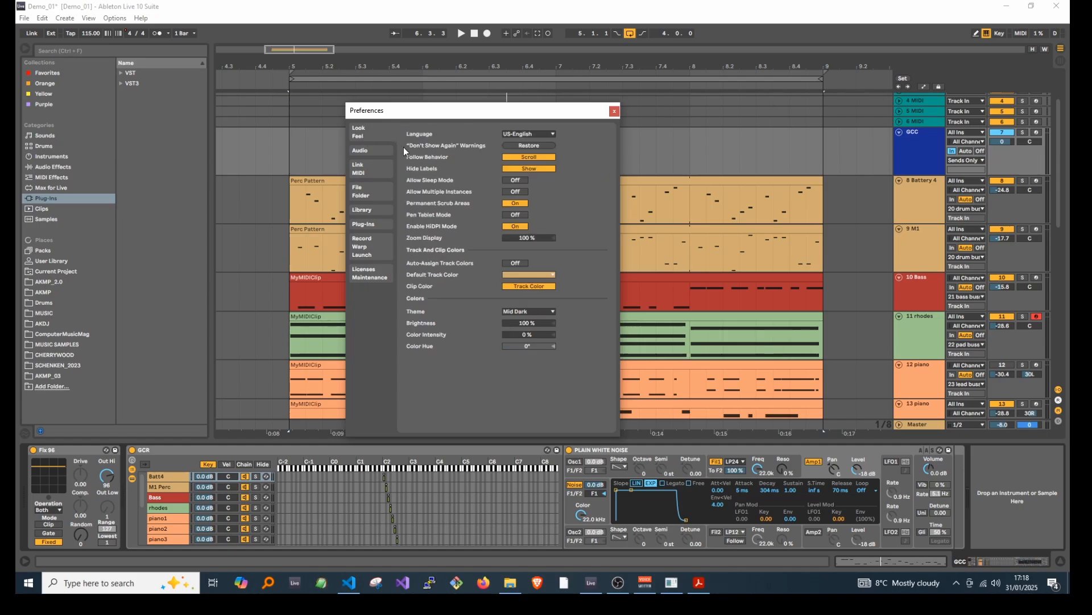
pyautogui.moveTo(528, 239); pyautogui.dragTo(527, 199)
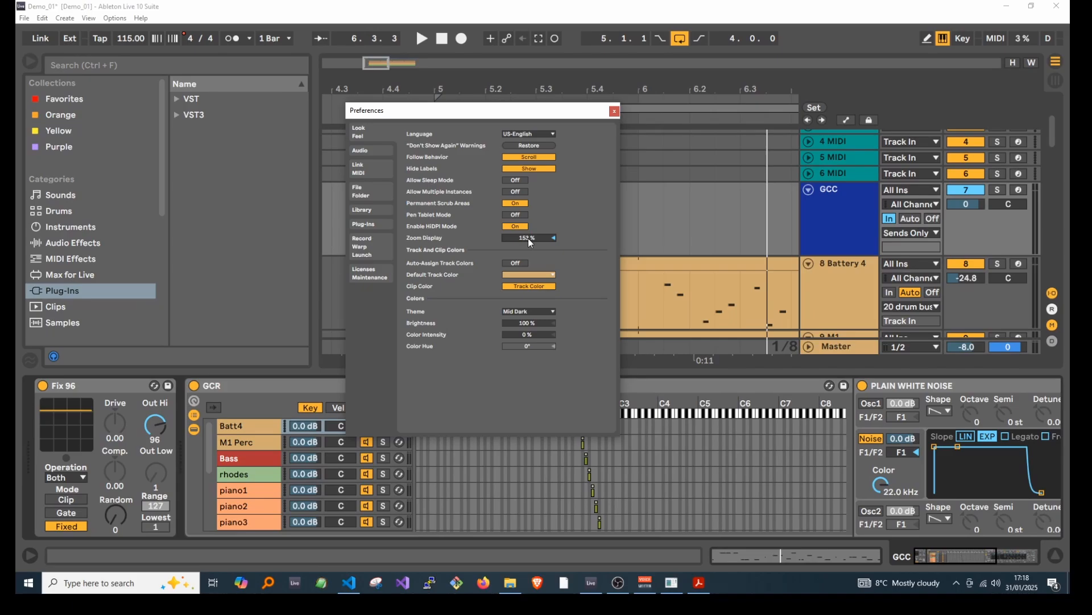
pyautogui.click(615, 111)
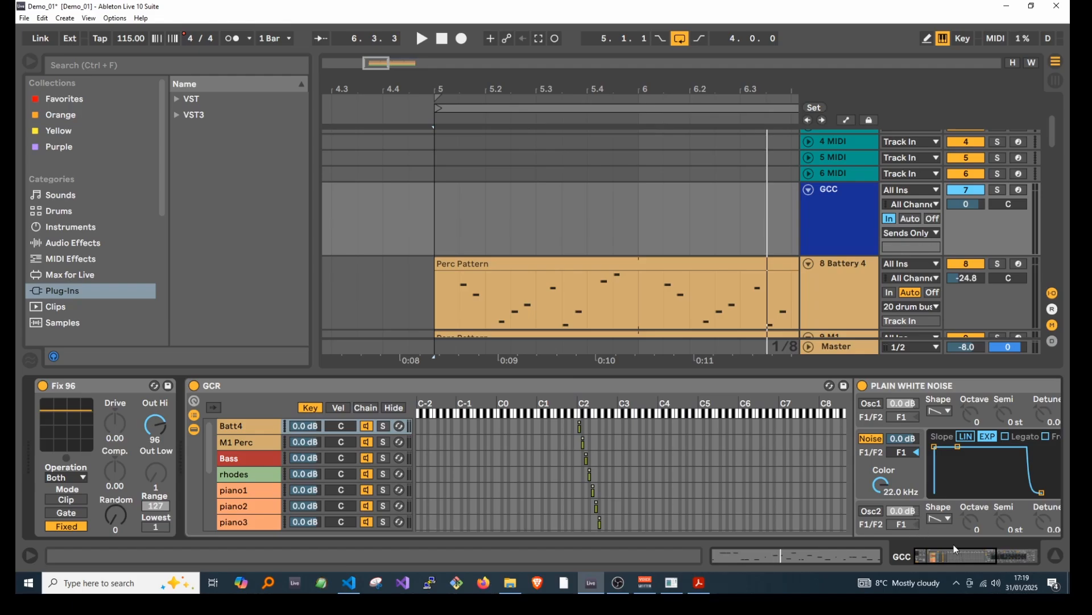
# Examine the GCC device chain, including the M1 Perc chain in the GCR rack and the PLAIN WHITE NOISE instrument
pyautogui.moveTo(957, 553); pyautogui.dragTo(958, 553)
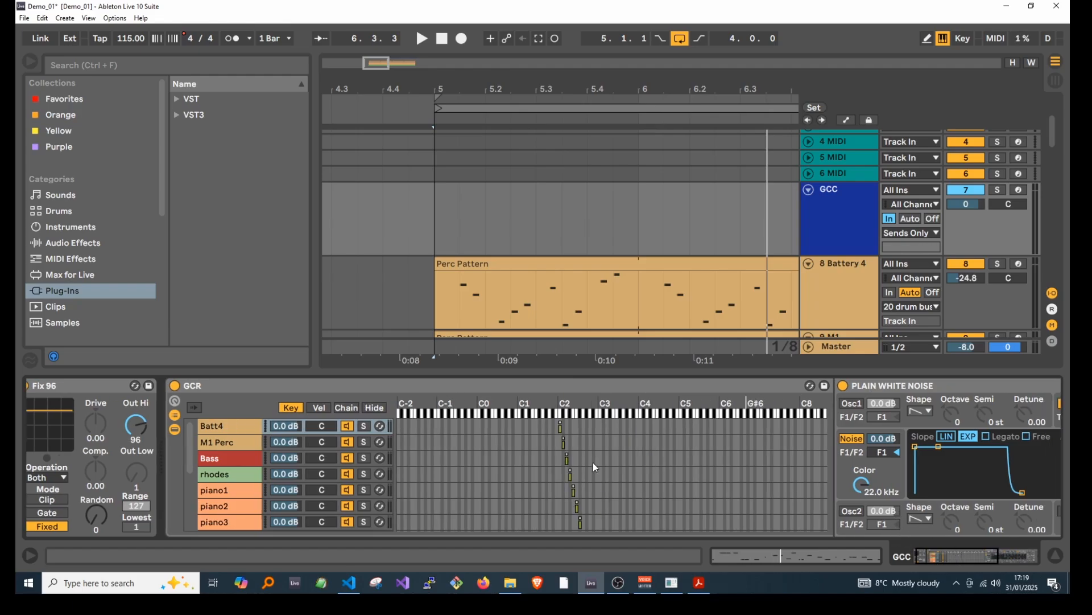
pyautogui.click(245, 444)
pyautogui.click(1015, 556)
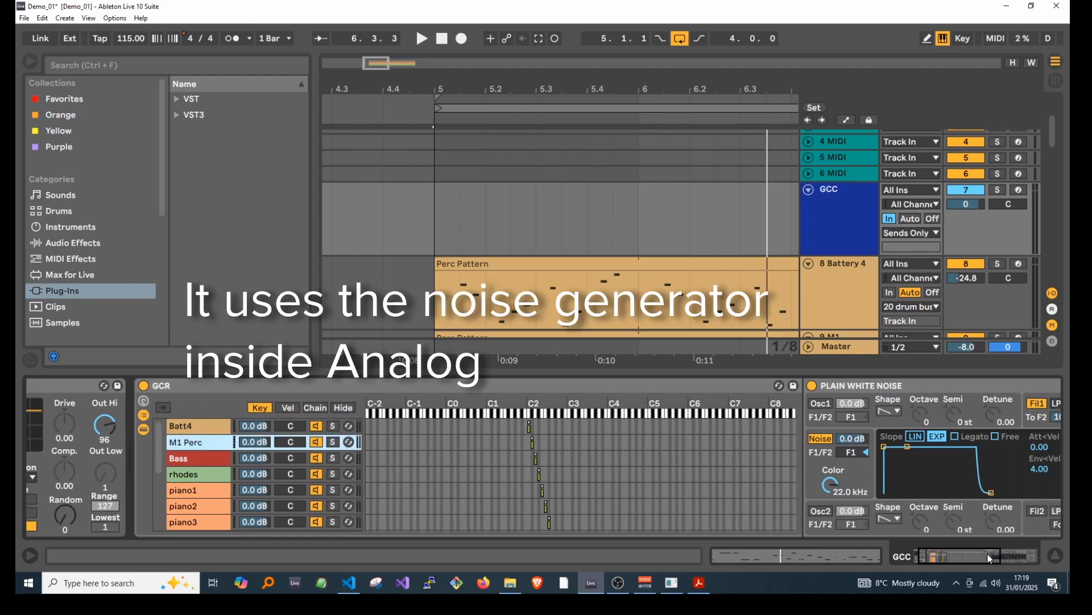
pyautogui.moveTo(1015, 555); pyautogui.dragTo(934, 559)
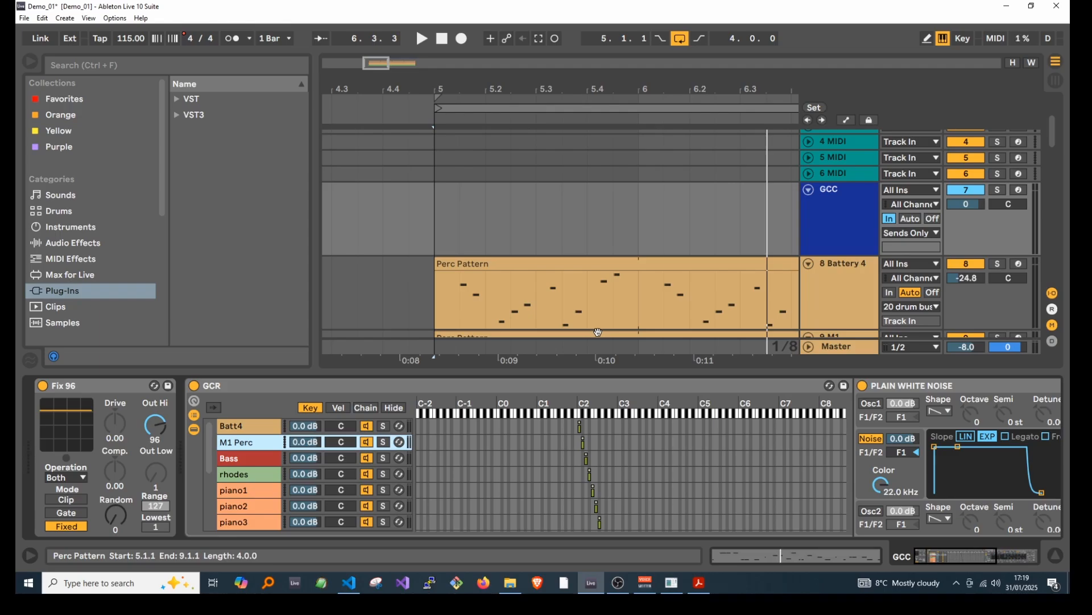
# Reset the Zoom Display preference to 100%
pyautogui.hotkey('ctrl', ',')
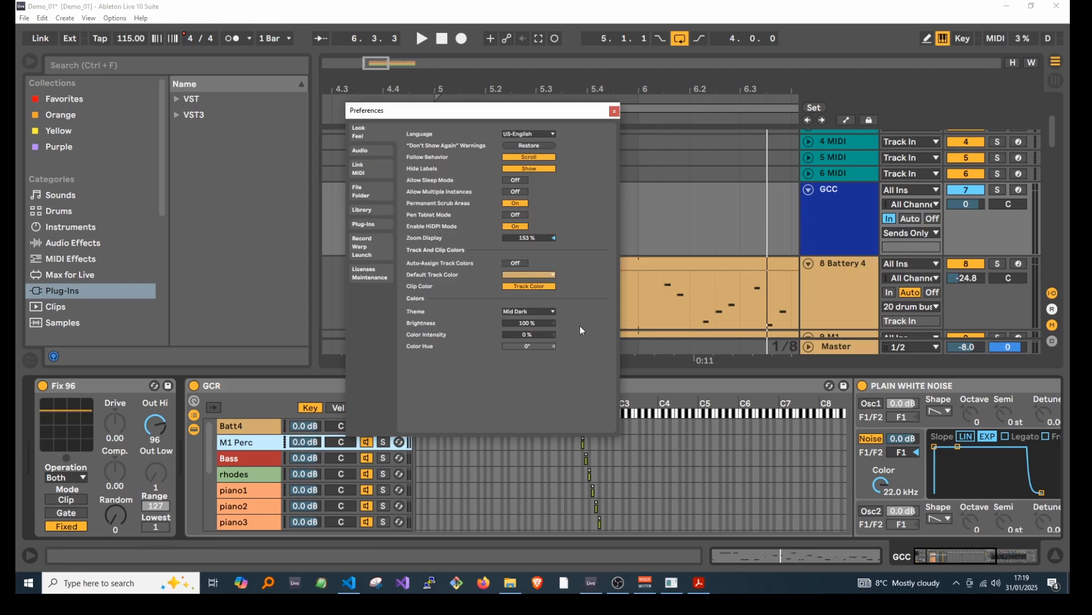
pyautogui.doubleClick(531, 237)
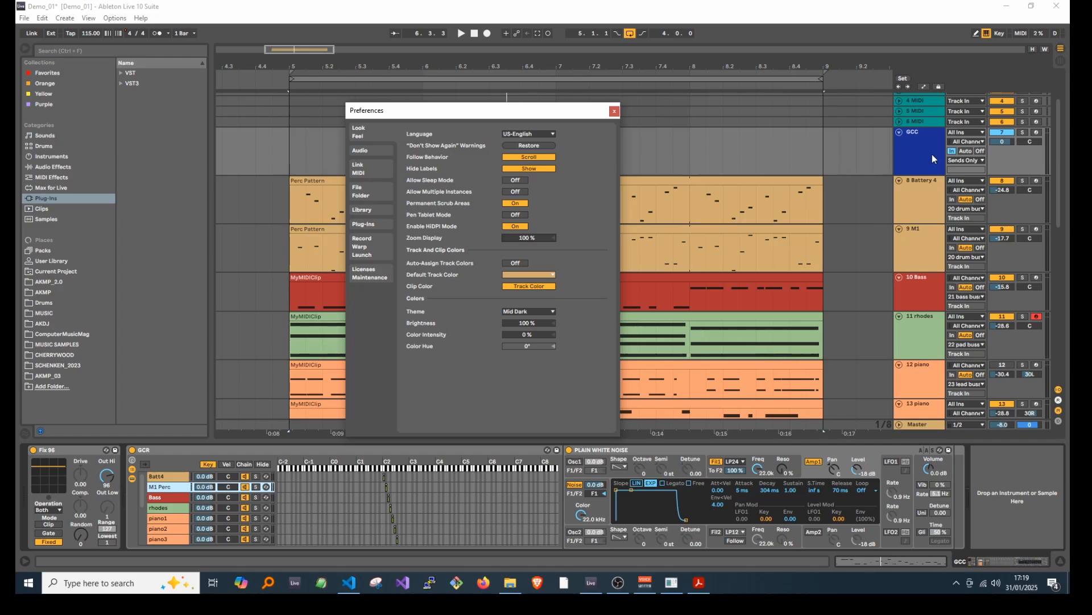
pyautogui.click(614, 111)
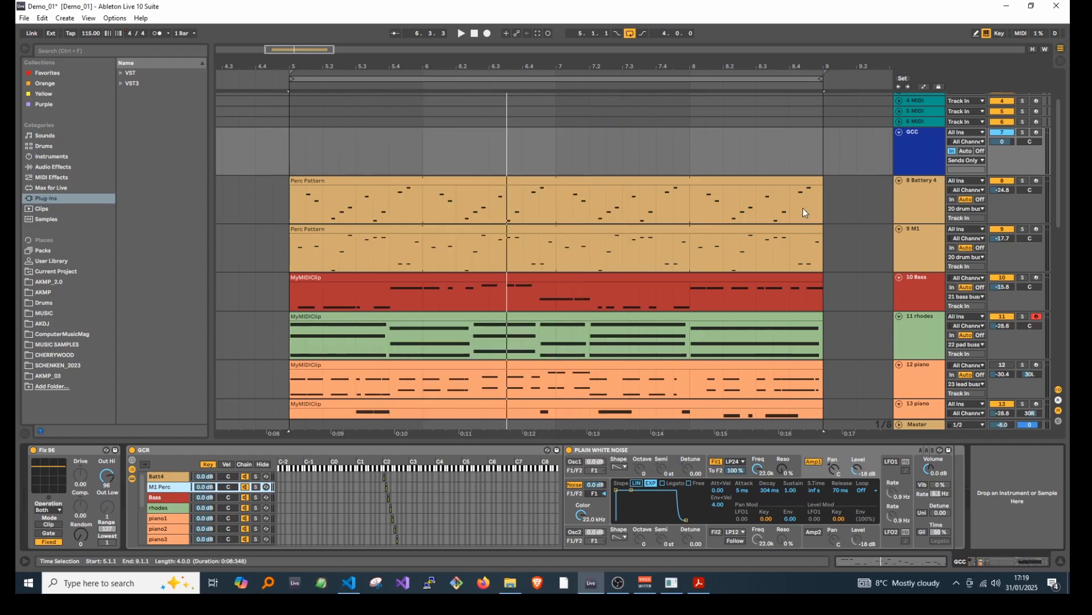
# Show the device chain of track 8 Battery 4 with its Gate
pyautogui.click(918, 206)
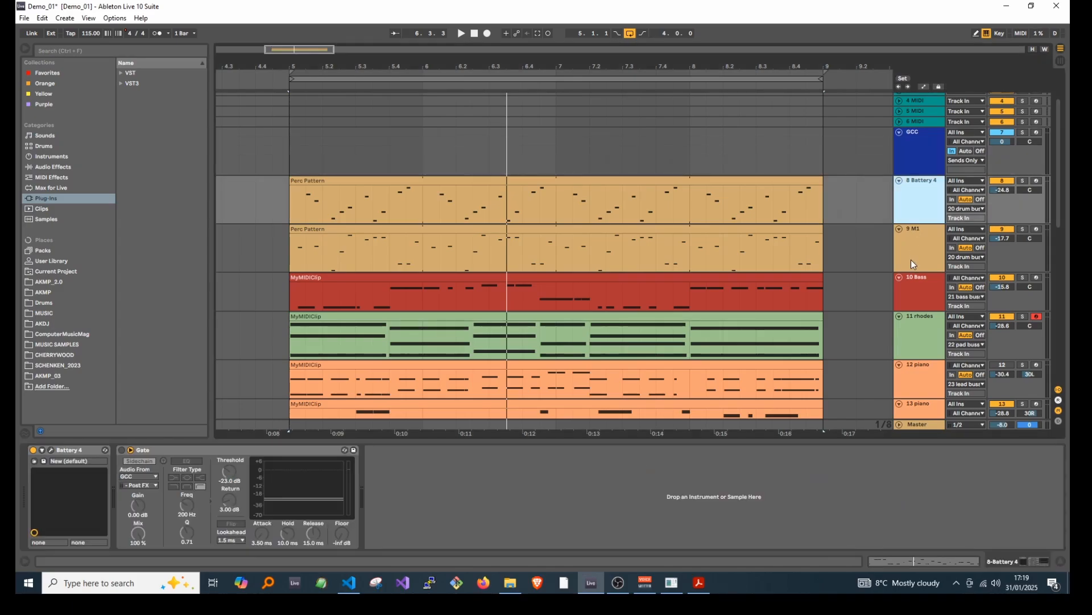
# Switch on the Gate on track 8 Battery 4 and inspect its GCC sidechain source and the available GCR chain options
pyautogui.click(121, 450)
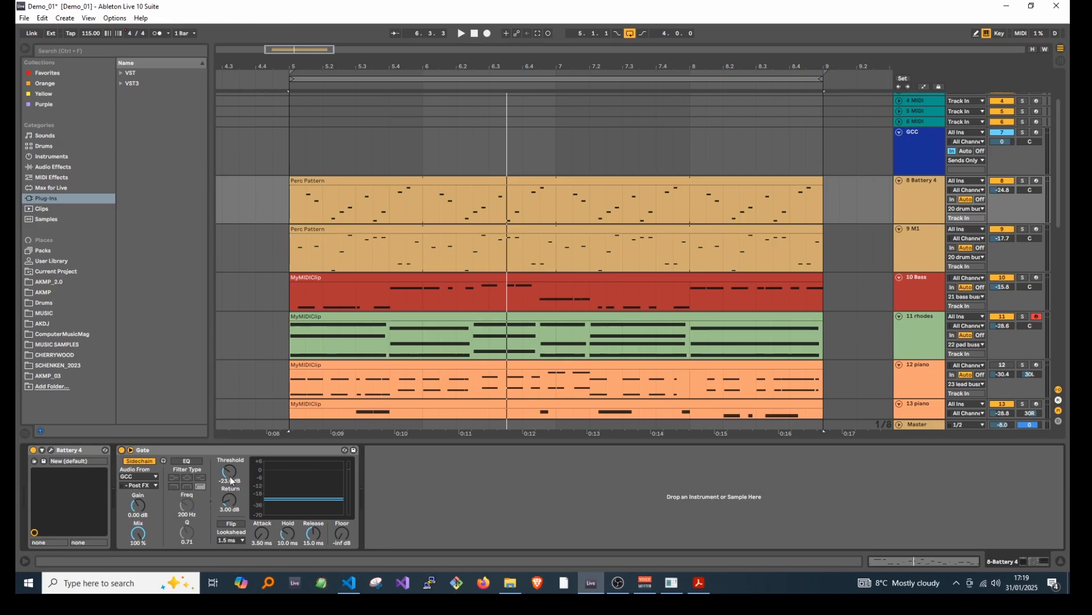
pyautogui.click(140, 477)
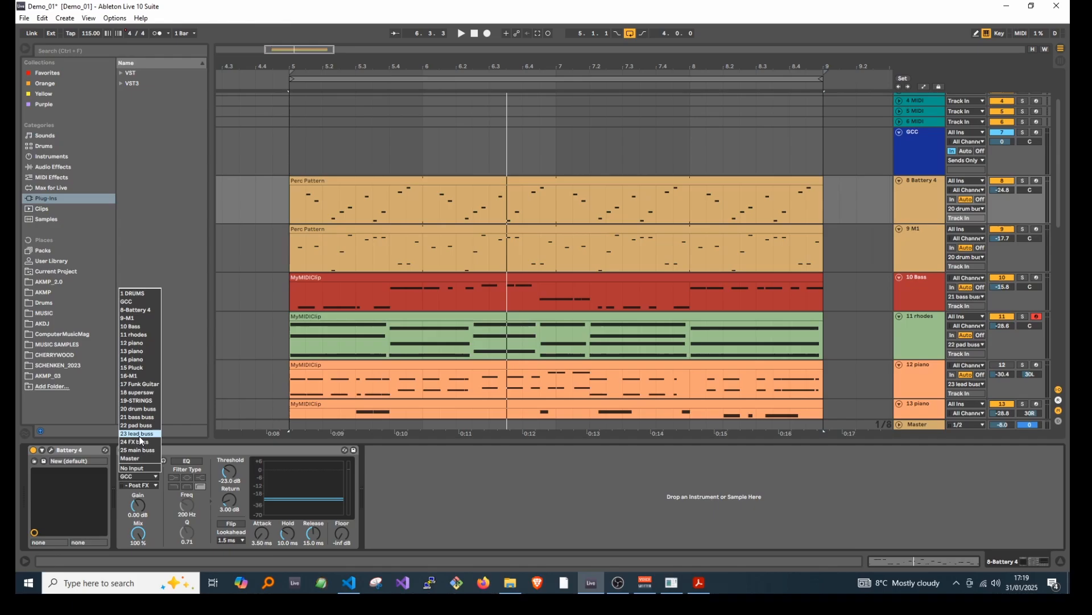
pyautogui.click(134, 485)
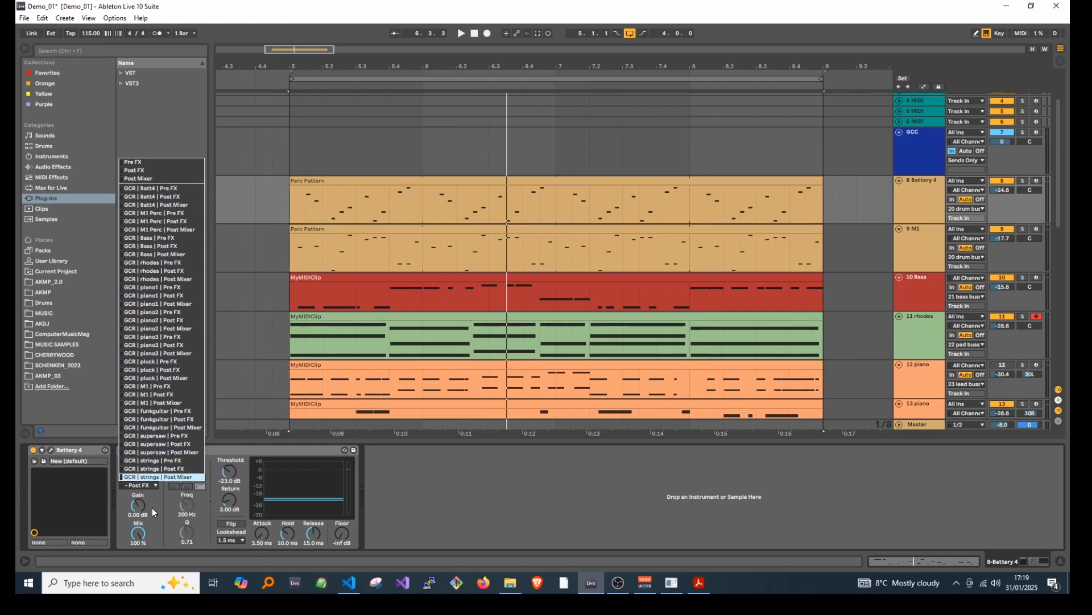
pyautogui.click(156, 514)
pyautogui.click(145, 487)
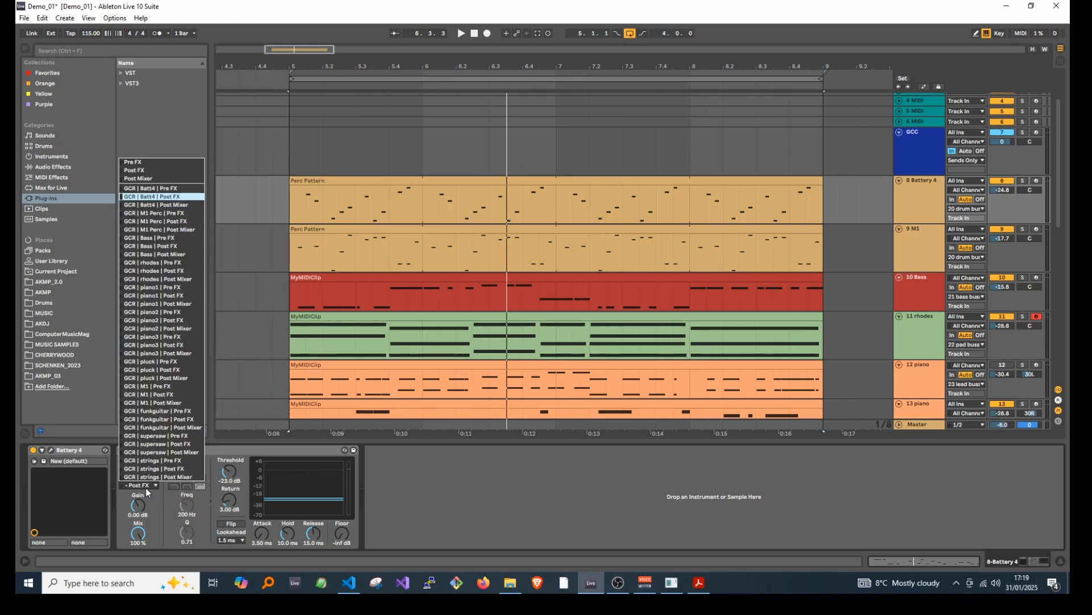
pyautogui.click(146, 487)
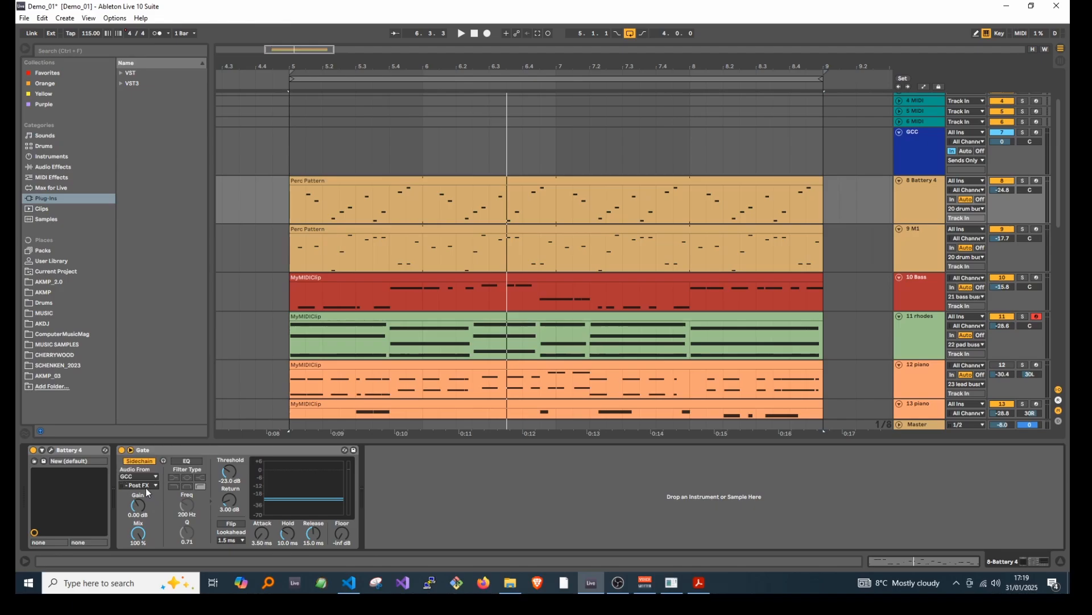
# Look through the Battery 4 and M1 tracks and show the GCC track's device chain
pyautogui.click(922, 192)
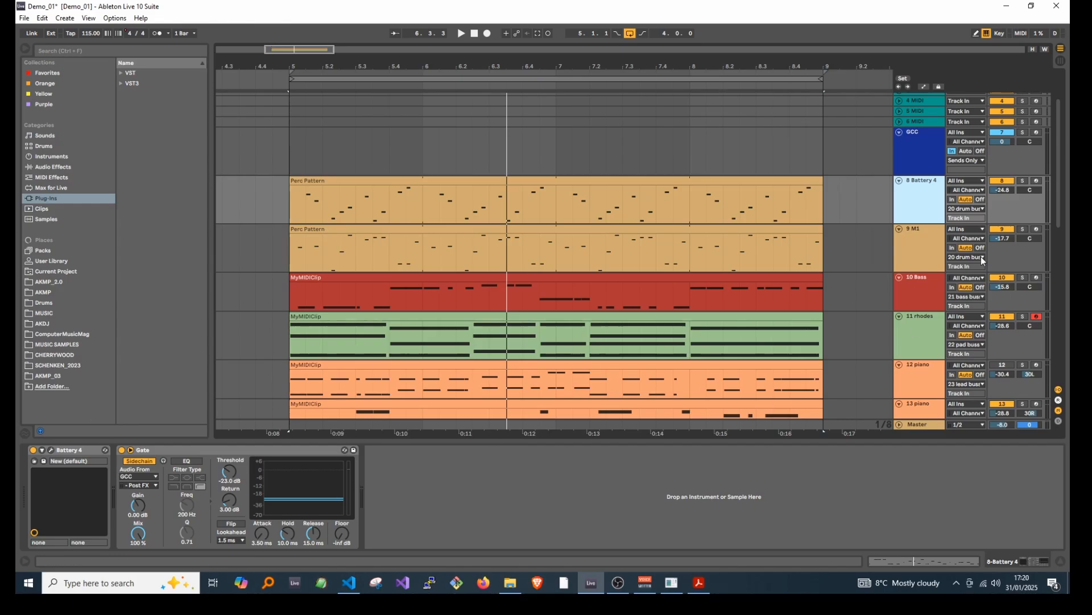
pyautogui.click(929, 264)
pyautogui.scroll(3, 922, 228)
pyautogui.click(922, 228)
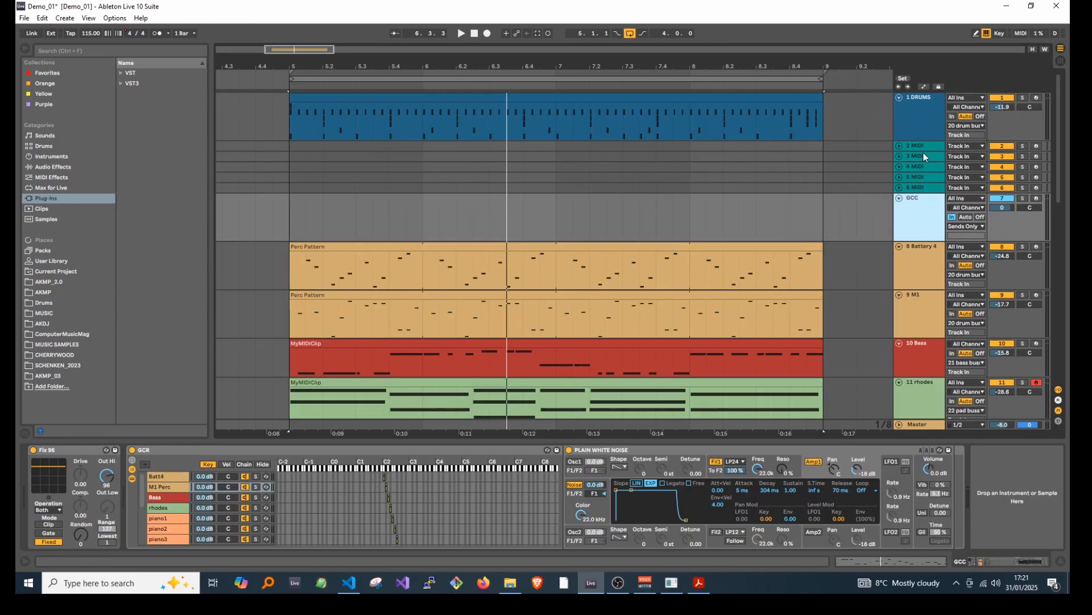
# Unfold track 6 MIDI and insert an empty four-bar MIDI clip from 5.1.1 to 9.1.1
pyautogui.click(900, 188)
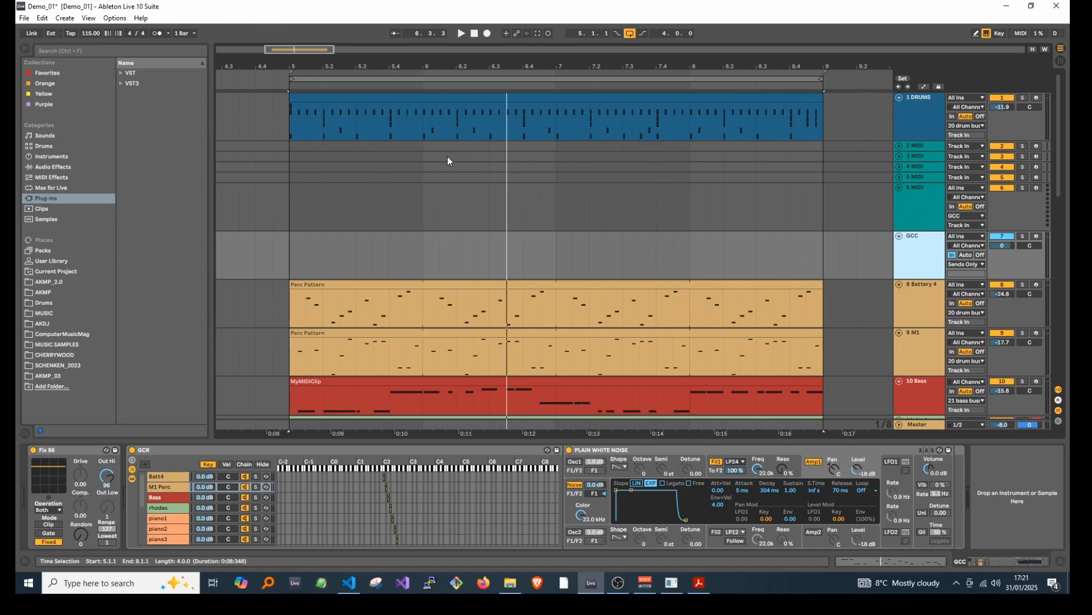
pyautogui.moveTo(292, 203); pyautogui.dragTo(822, 200)
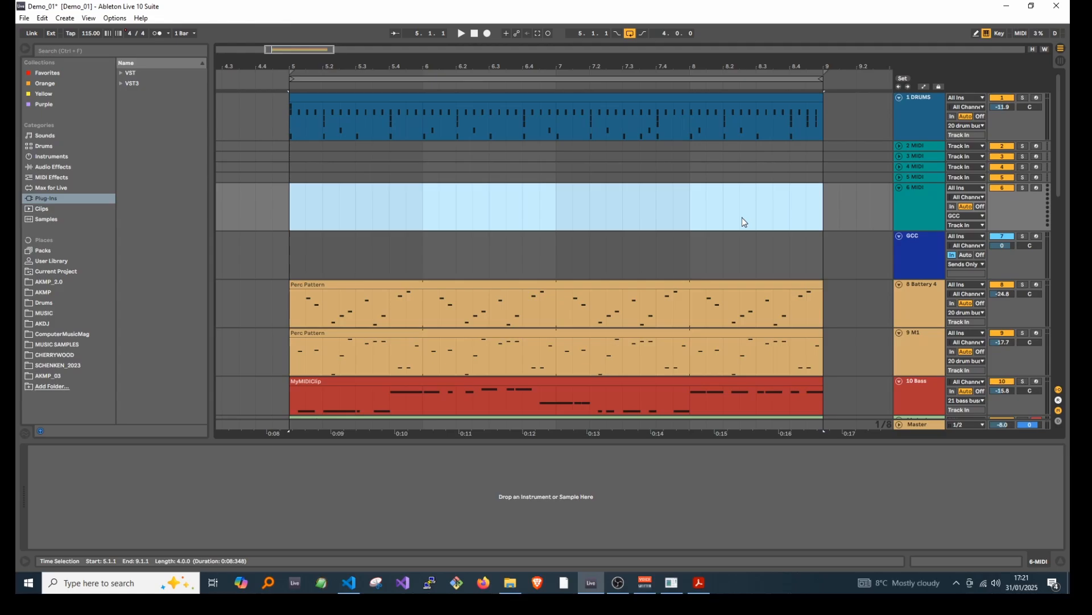
pyautogui.hotkey('ctrl', 'shift', 'm')
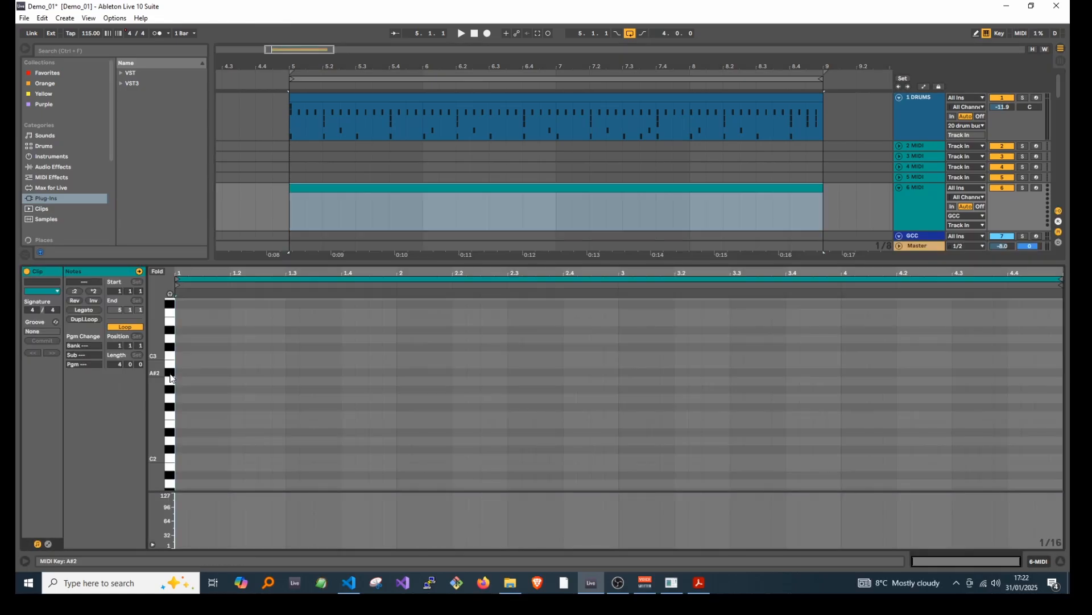
# Add a D#2 note spanning the whole four-bar clip on track 6 MIDI and play it back
pyautogui.doubleClick(180, 432)
pyautogui.moveTo(184, 432); pyautogui.dragTo(995, 417)
pyautogui.press('space')
pyautogui.press('space')
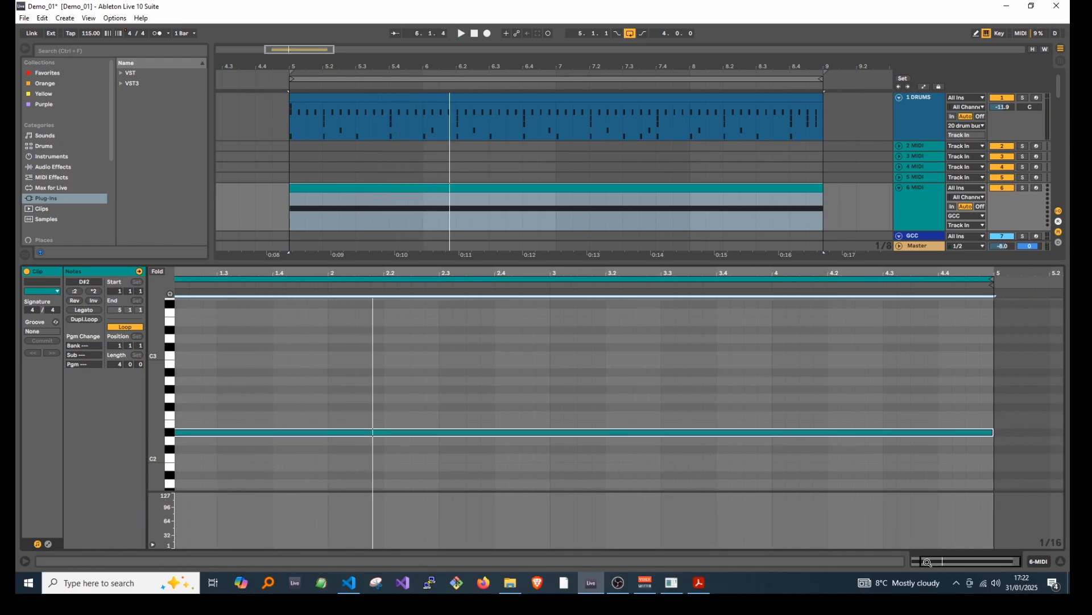
pyautogui.moveTo(928, 561); pyautogui.dragTo(924, 551)
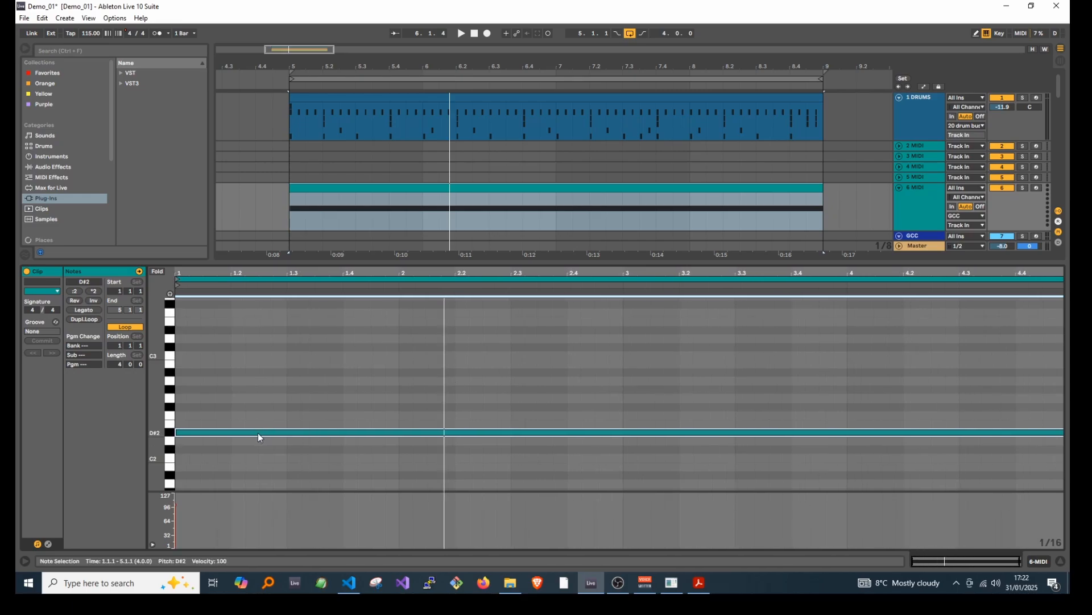
pyautogui.press('space')
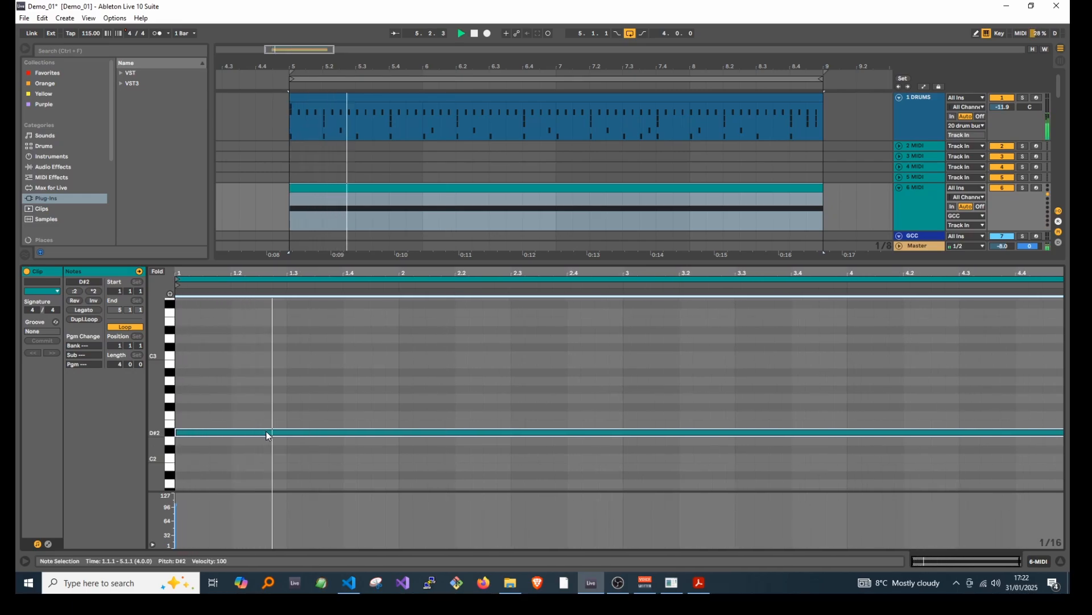
pyautogui.press('space')
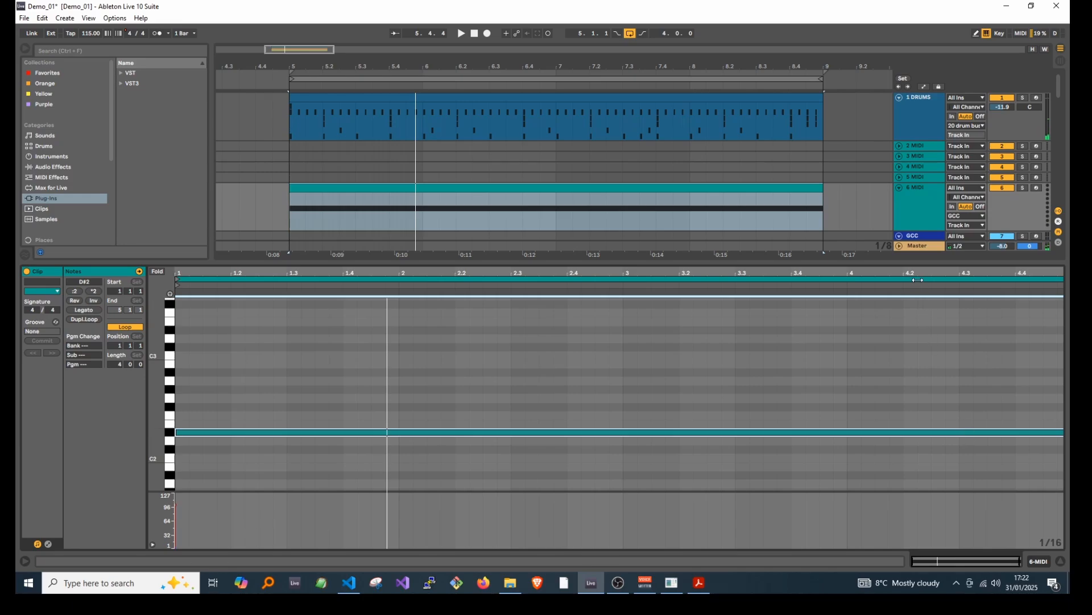
# Shorten the D#2 note to one beat and, during playback, add D#2 notes at 1.4.2, at 2.2.2 and from 2.4.2 to 3.4.1
pyautogui.moveTo(915, 271); pyautogui.dragTo(915, 250)
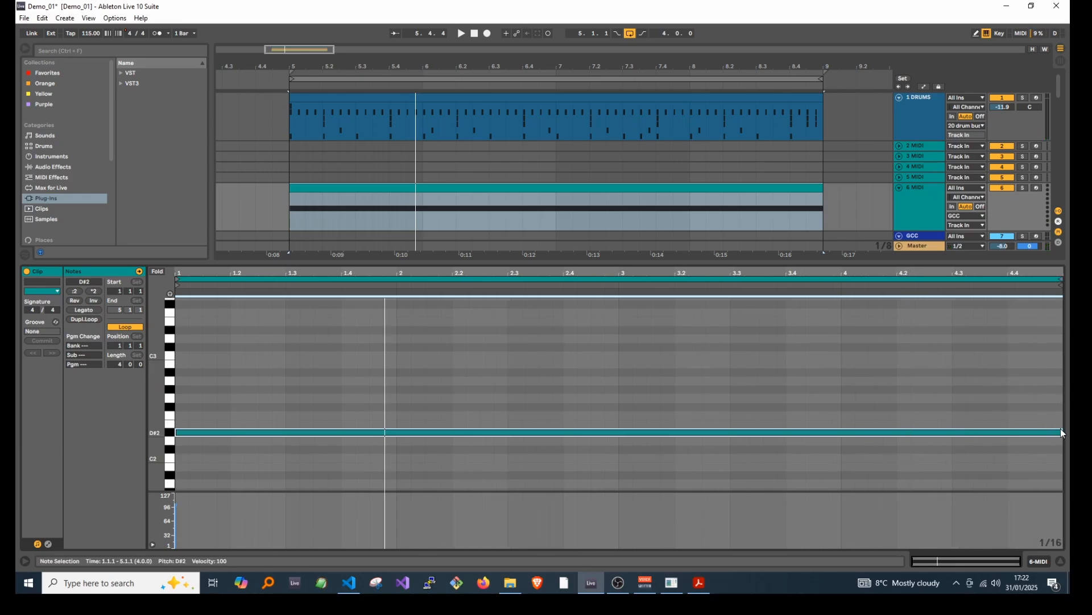
pyautogui.moveTo(1062, 432); pyautogui.dragTo(222, 432)
pyautogui.press('space')
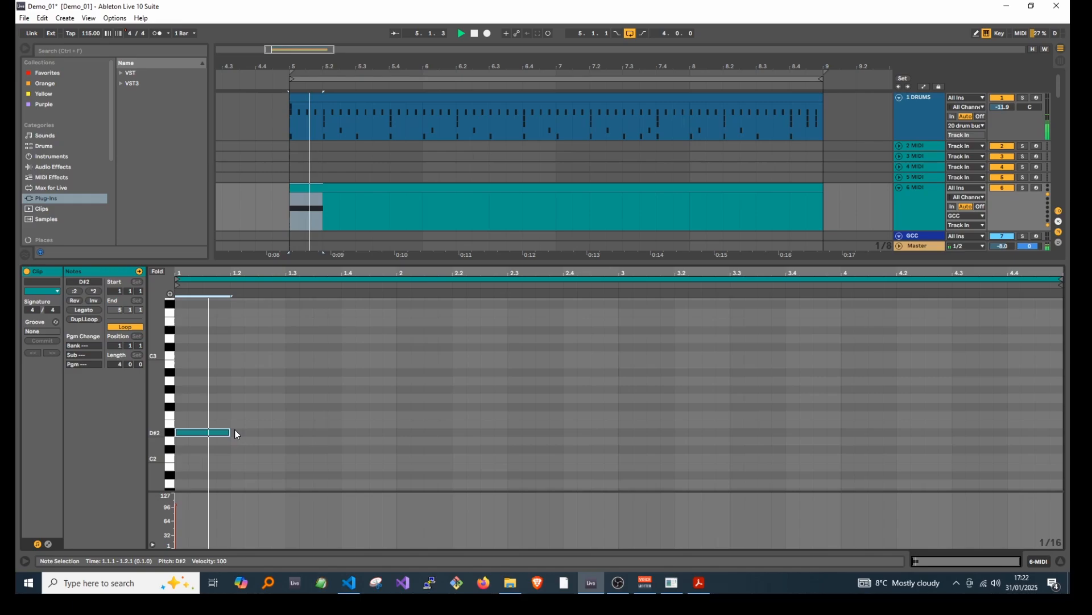
pyautogui.doubleClick(363, 433)
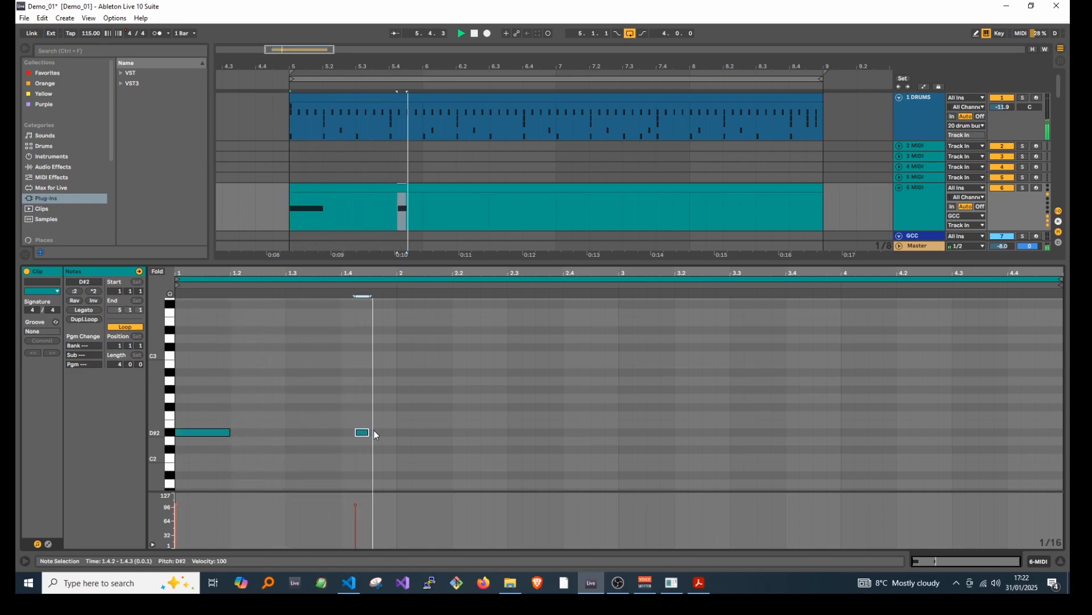
pyautogui.doubleClick(472, 432)
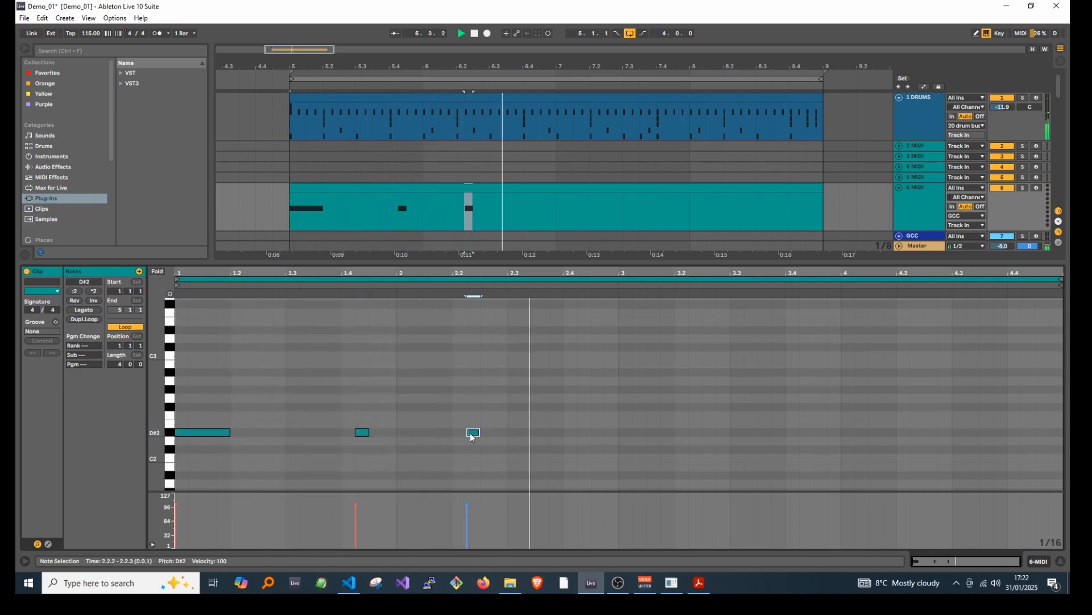
pyautogui.doubleClick(587, 432)
pyautogui.moveTo(589, 436); pyautogui.dragTo(786, 432)
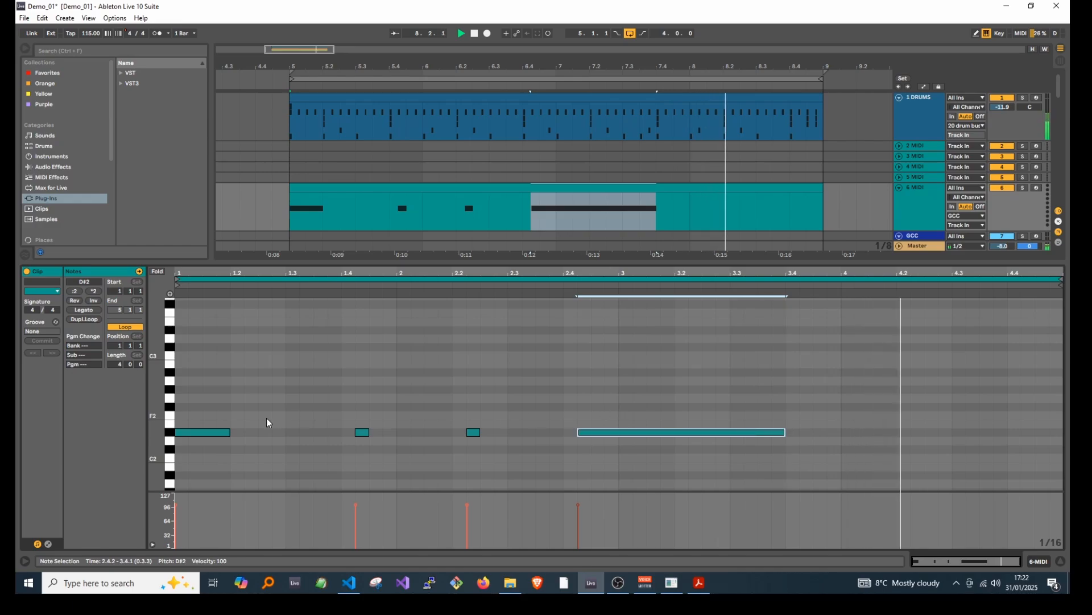
# Add another D#2 note at about 1.2.3 and lengthen it to about 1.3.2
pyautogui.click(266, 437)
pyautogui.doubleClick(265, 436)
pyautogui.moveTo(272, 436); pyautogui.dragTo(297, 438)
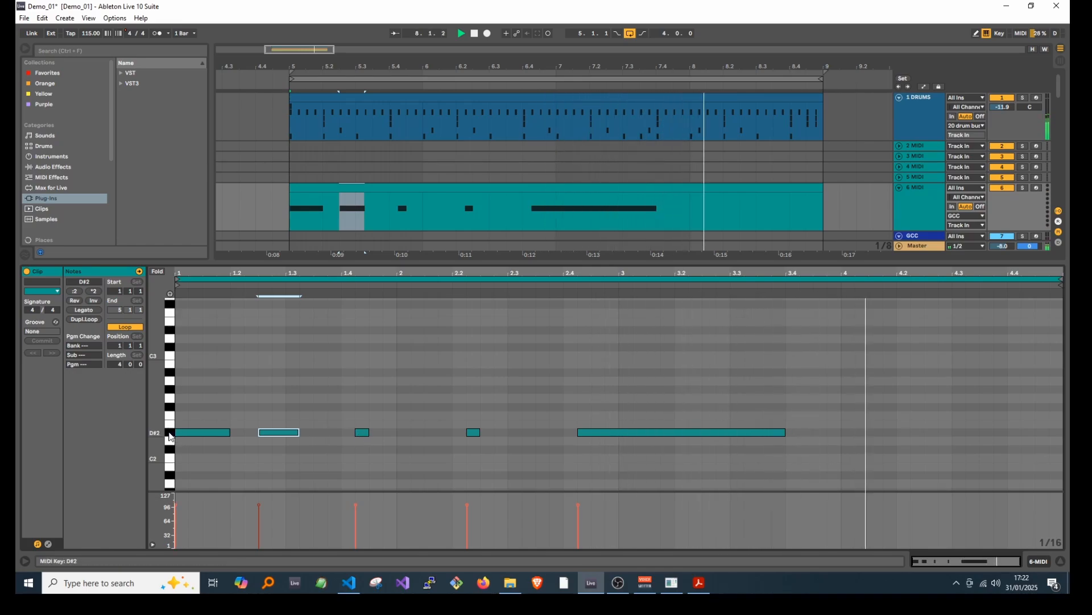
# Stop playback and delete all D#2 notes from the clip on track 6 MIDI
pyautogui.click(173, 433)
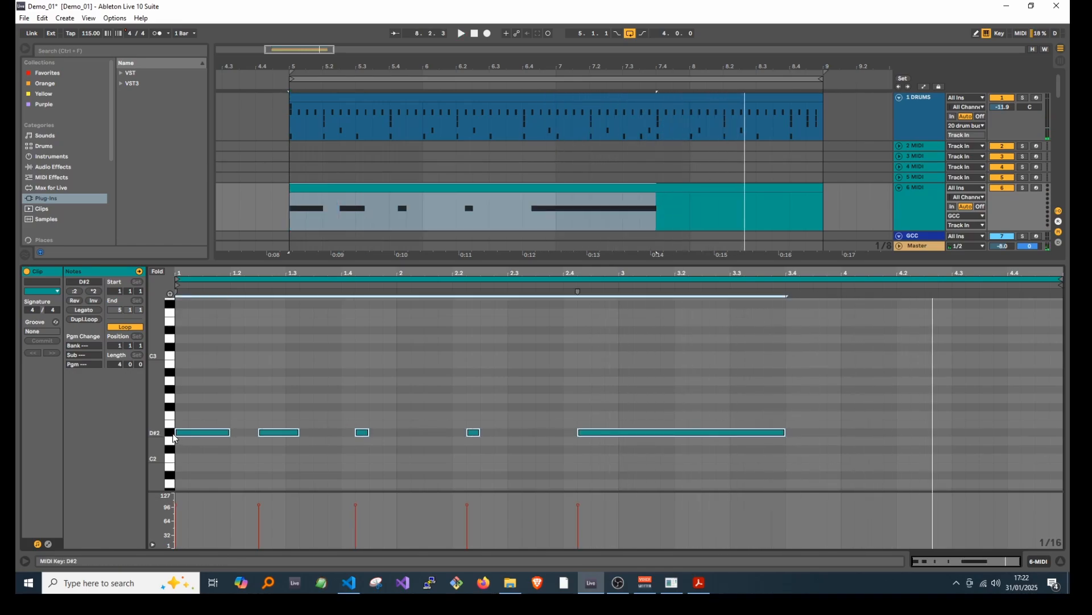
pyautogui.press('space')
pyautogui.press('Delete')
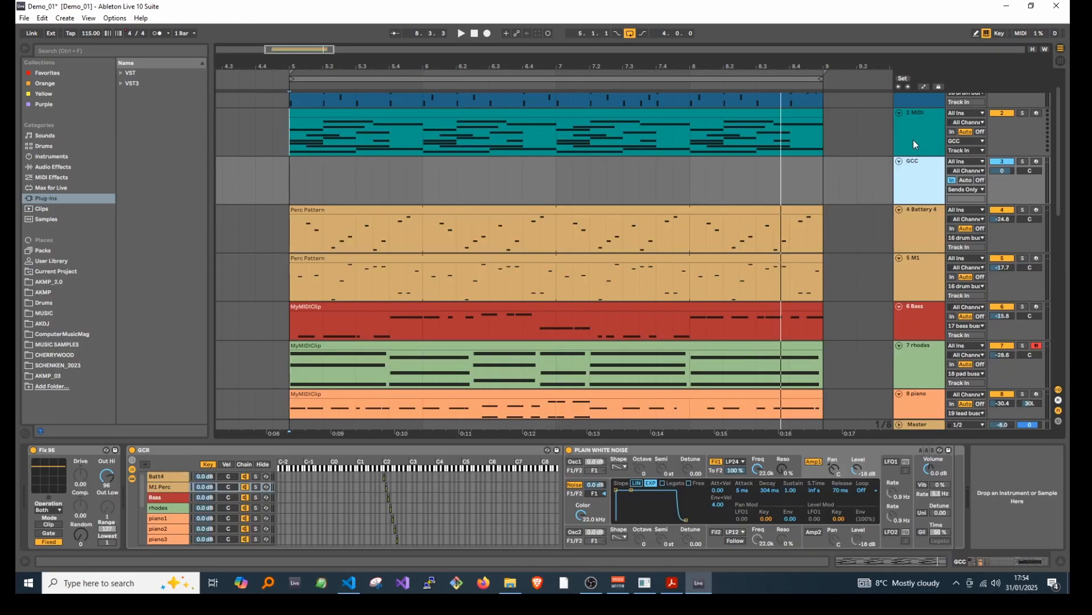
# Open the C2–B2 note clip on track 2 MIDI, deactivate all its notes and start playback
pyautogui.click(917, 193)
pyautogui.click(916, 190)
pyautogui.press('Up')
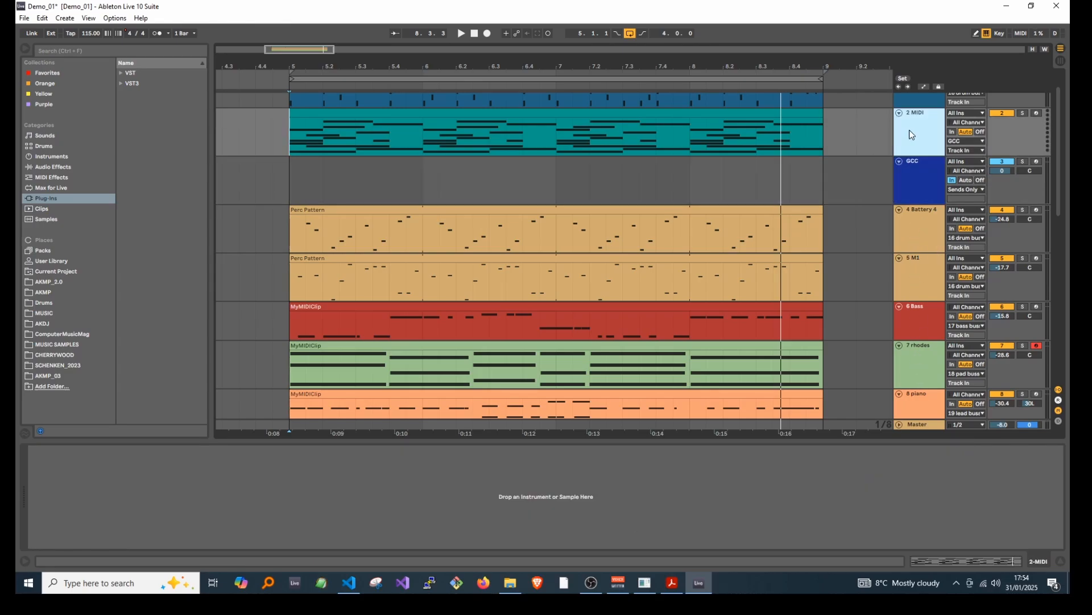
pyautogui.click(954, 559)
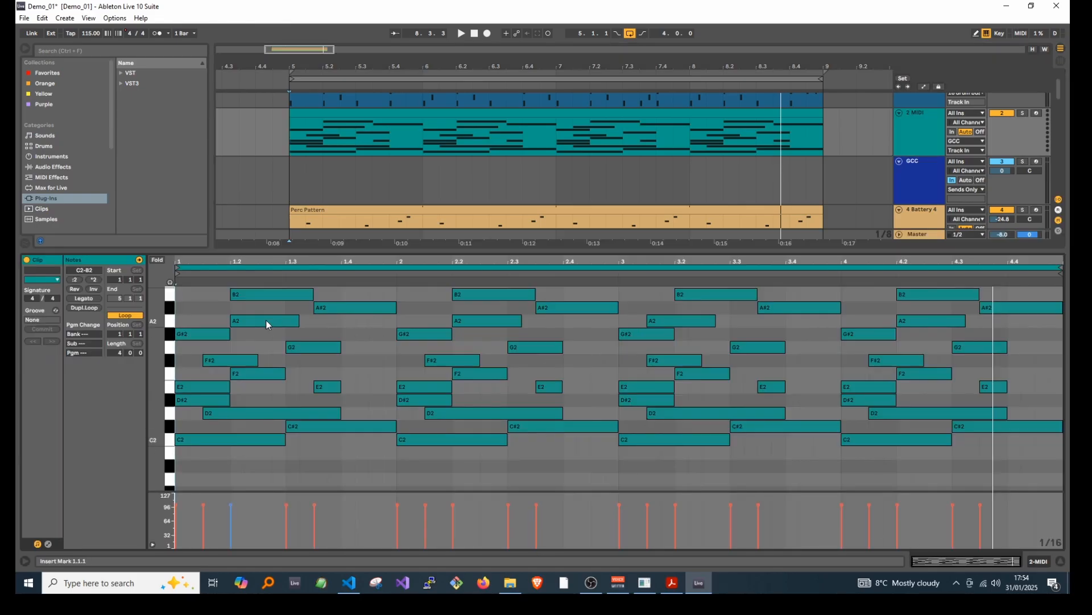
pyautogui.moveTo(156, 307); pyautogui.dragTo(156, 357)
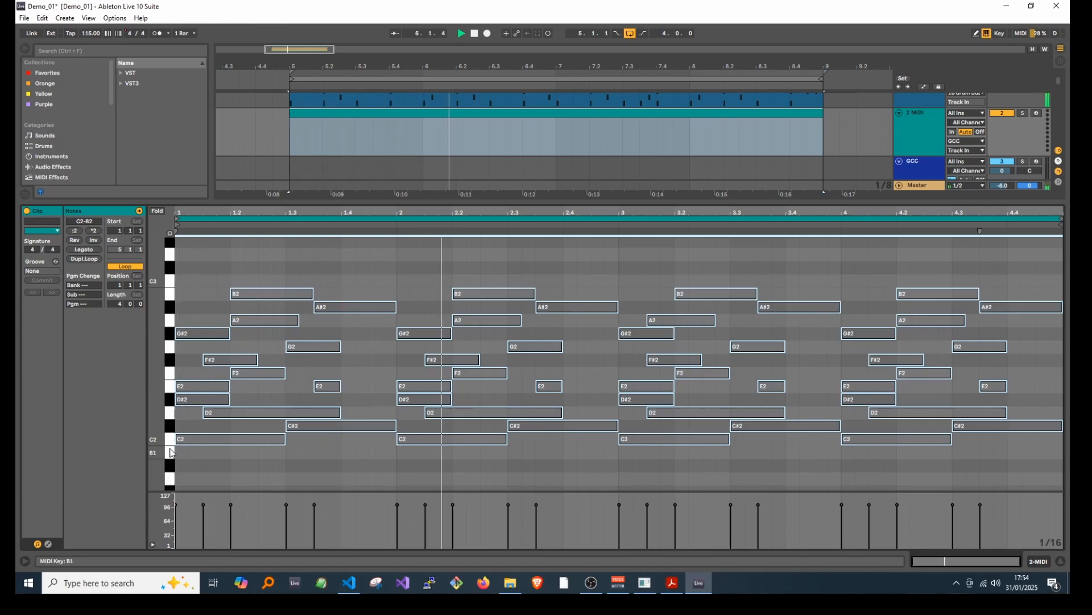
# Reactivate all C2 notes and all C#2 notes in the track 2 MIDI clip while it plays
pyautogui.click(171, 444)
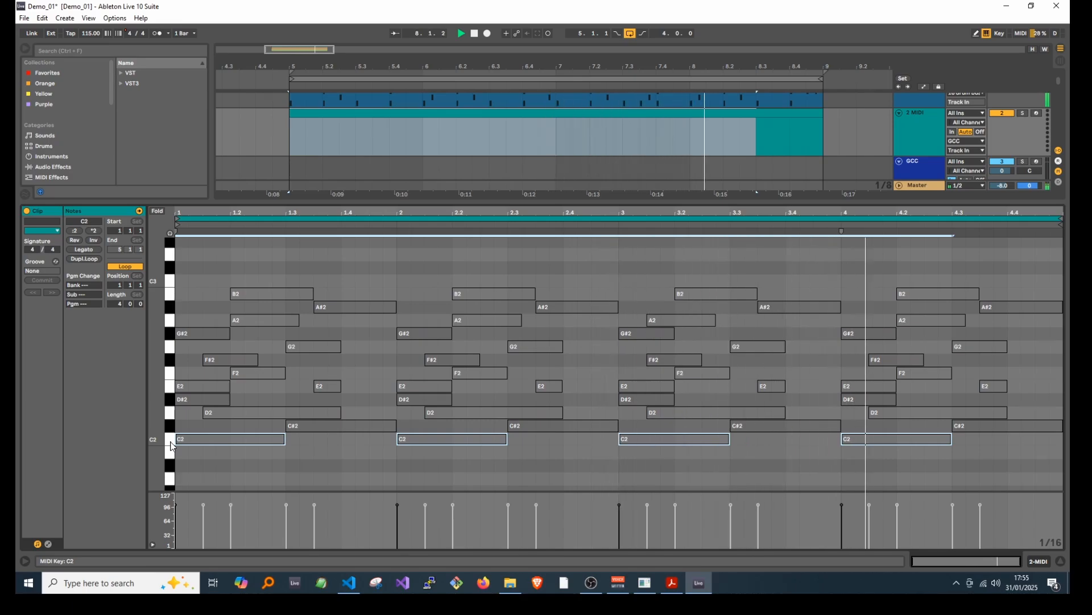
pyautogui.press('0')
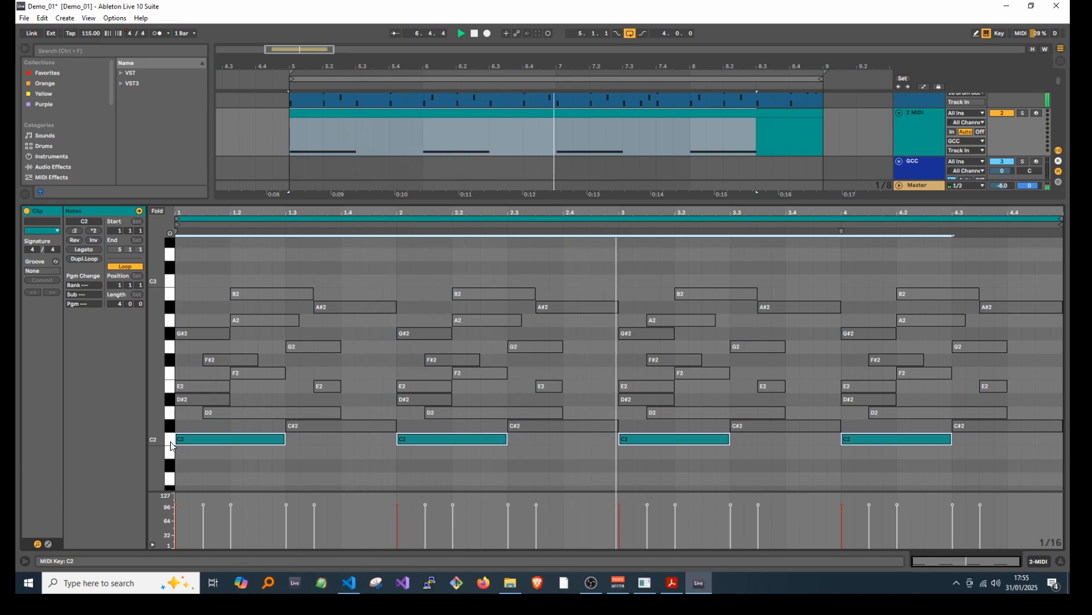
pyautogui.click(172, 427)
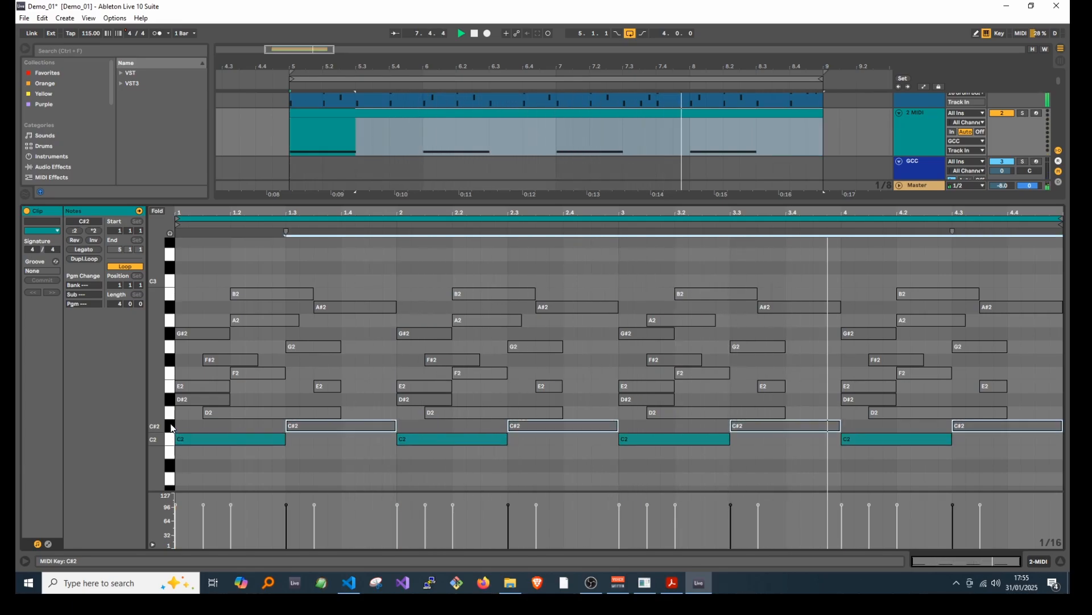
pyautogui.press('0')
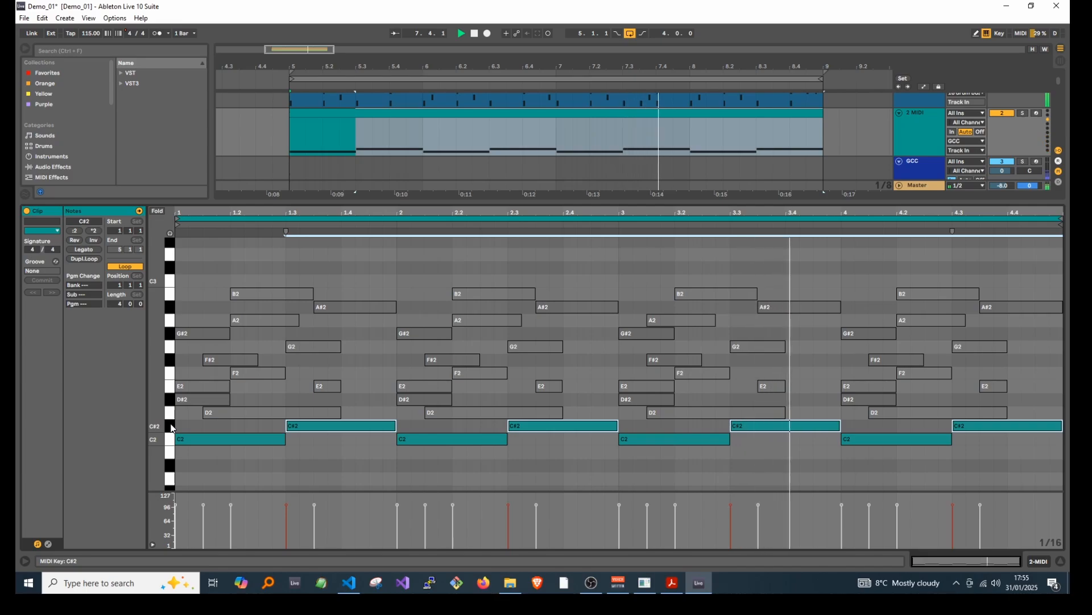
# Reactivate all D2, D#2 and B2 notes in the track 2 MIDI clip, one pitch at a time during playback
pyautogui.click(175, 417)
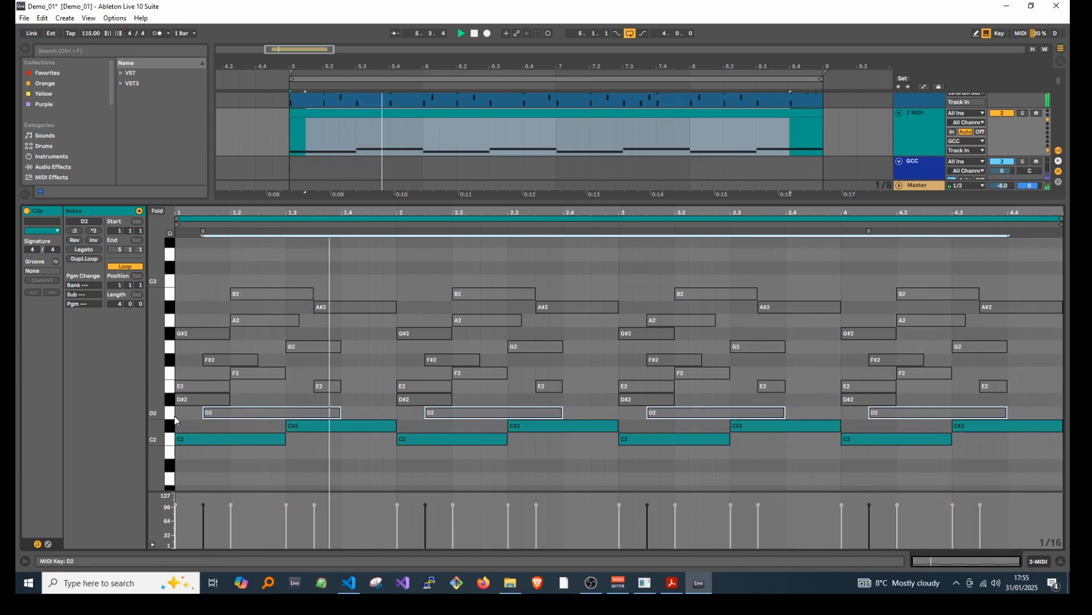
pyautogui.press('0')
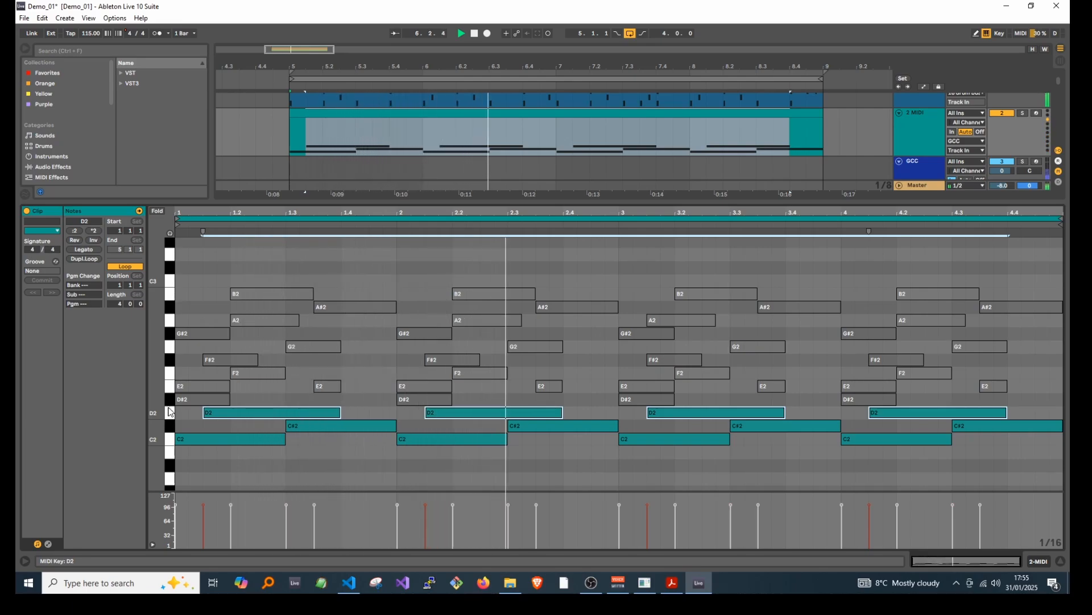
pyautogui.click(171, 402)
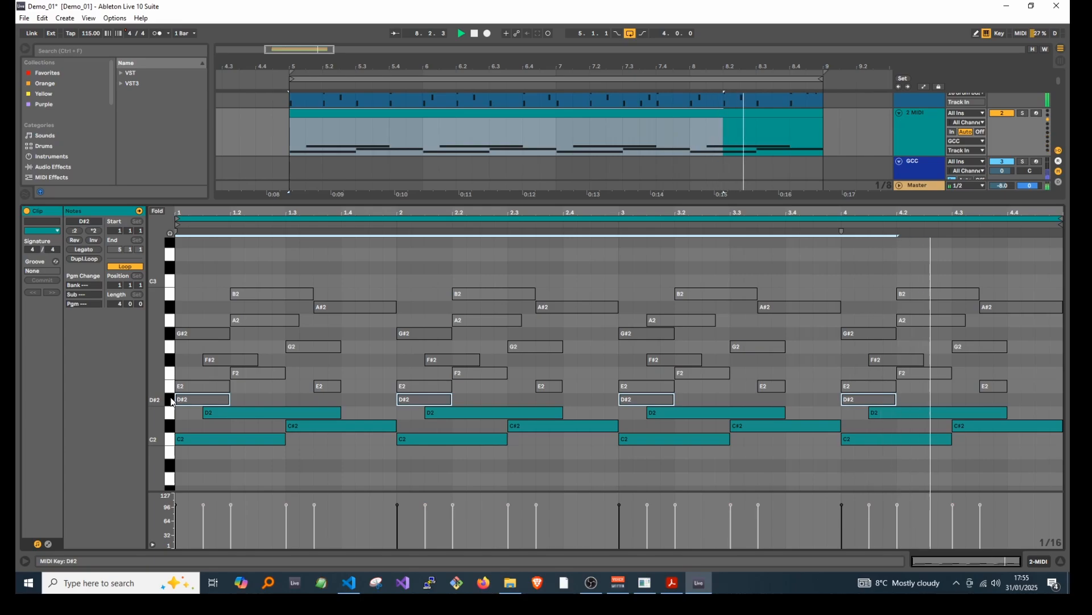
pyautogui.press('0')
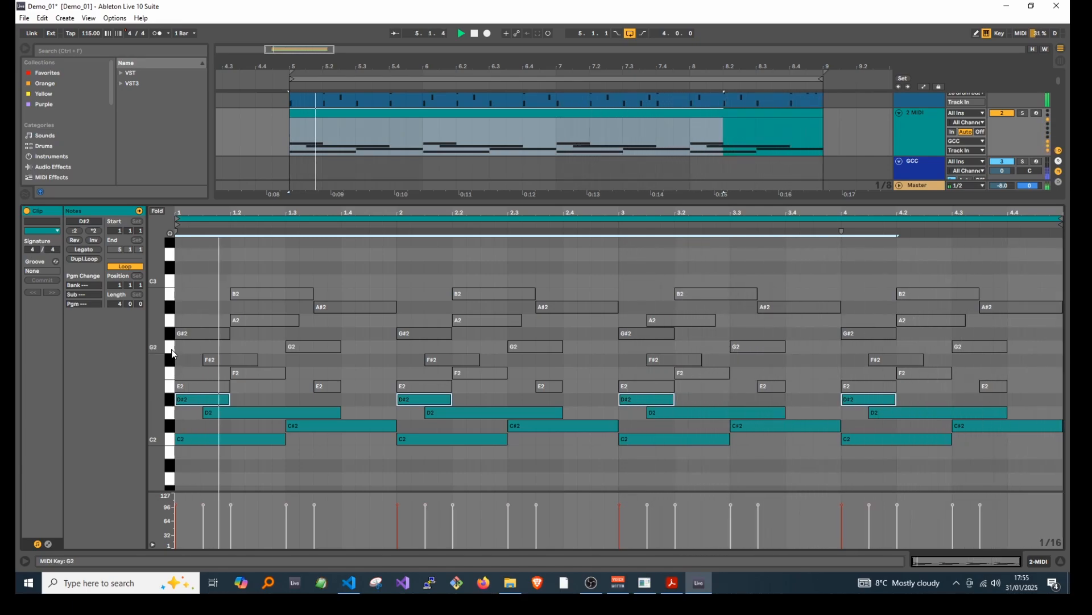
pyautogui.click(170, 295)
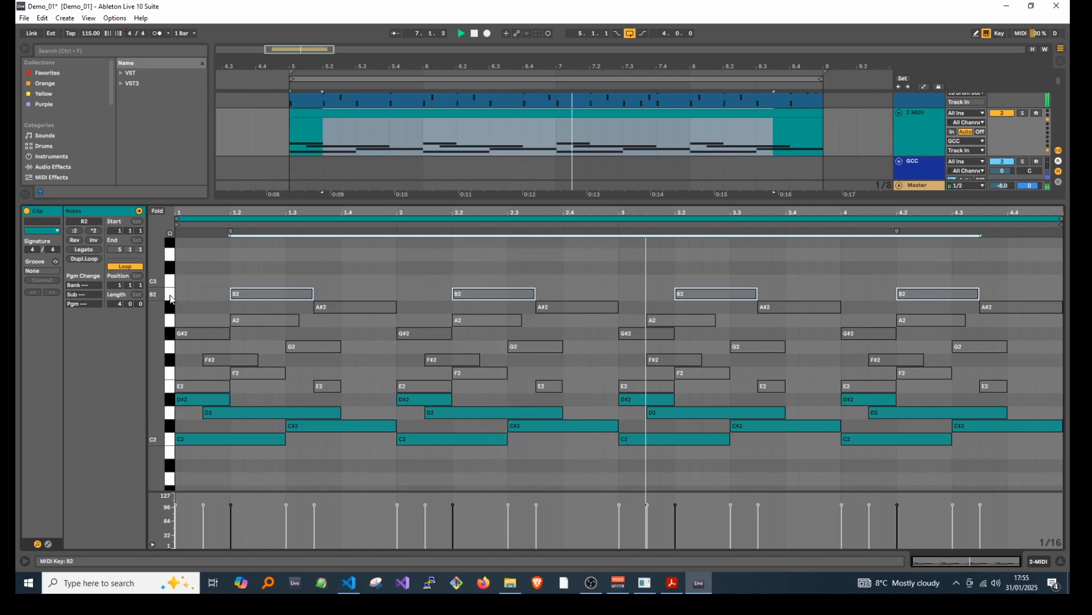
pyautogui.press('0')
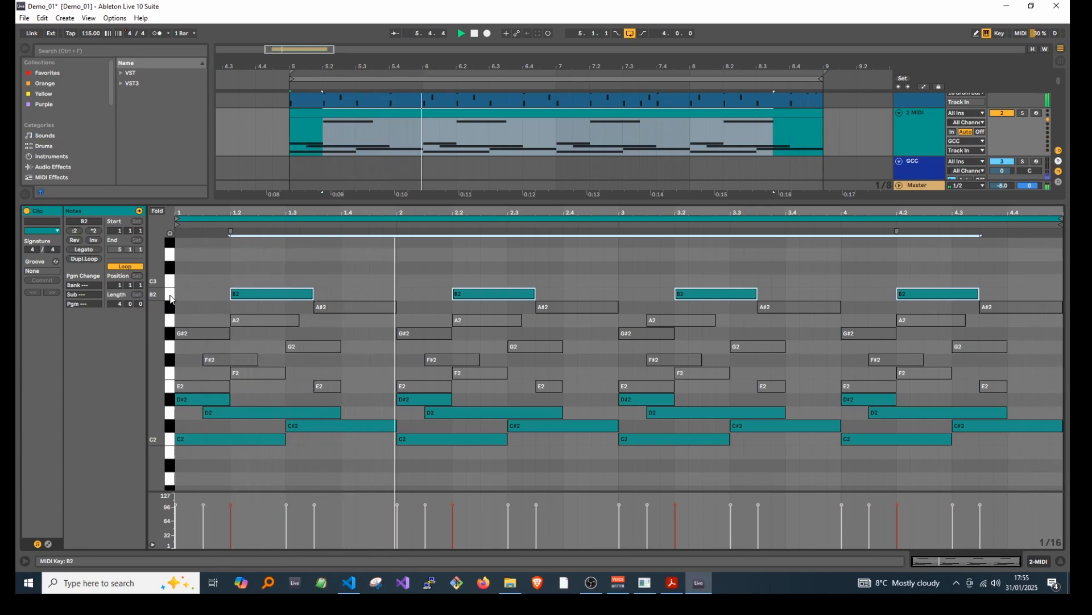
# Reactivate all A#2 notes and all E2 notes in the track 2 MIDI clip during playback
pyautogui.click(172, 308)
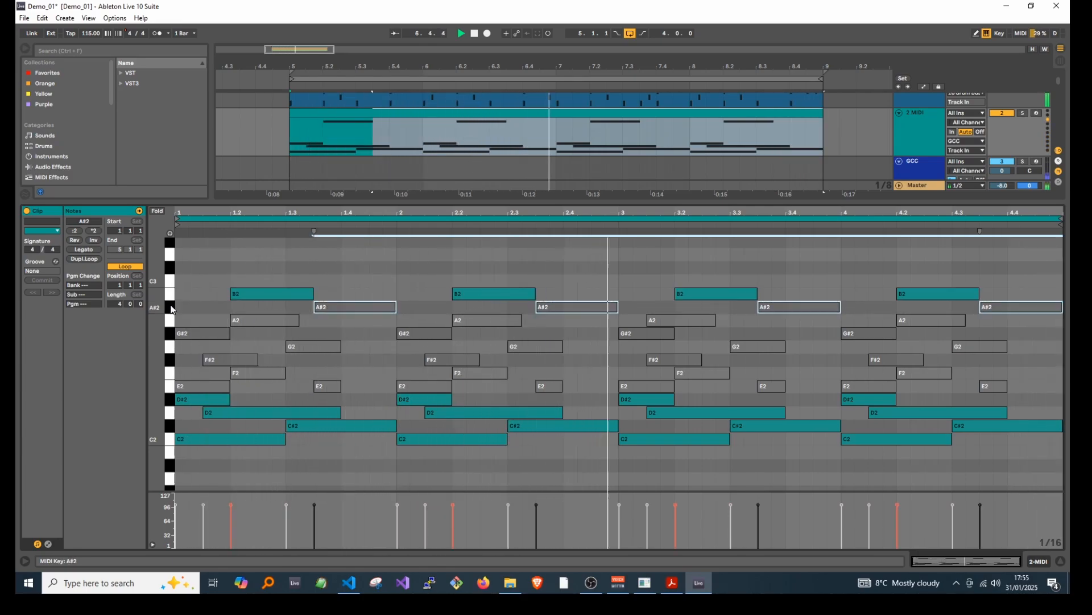
pyautogui.press('0')
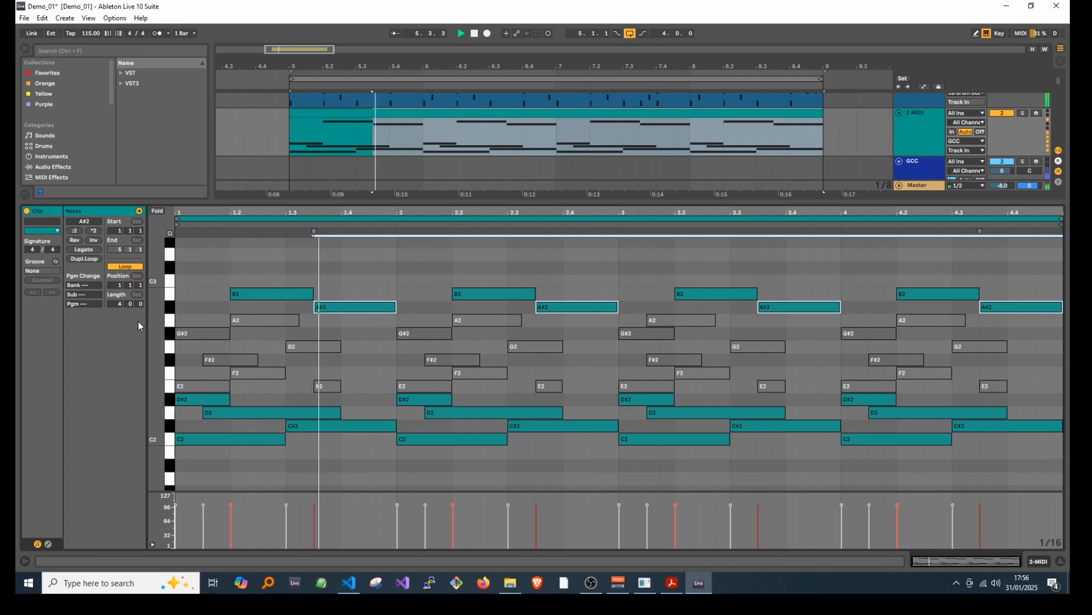
pyautogui.click(170, 387)
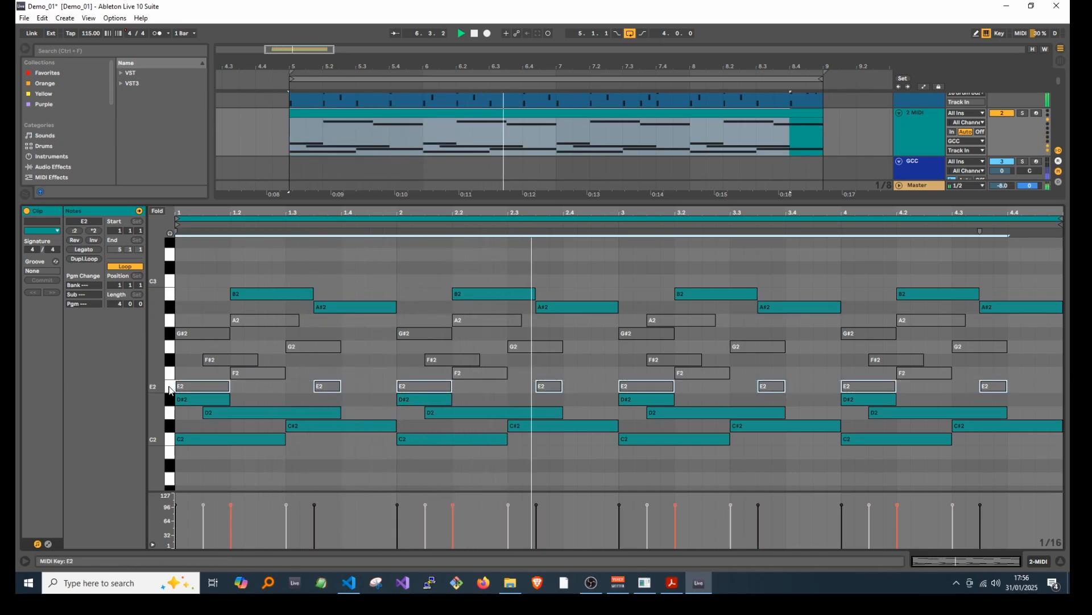
pyautogui.press('0')
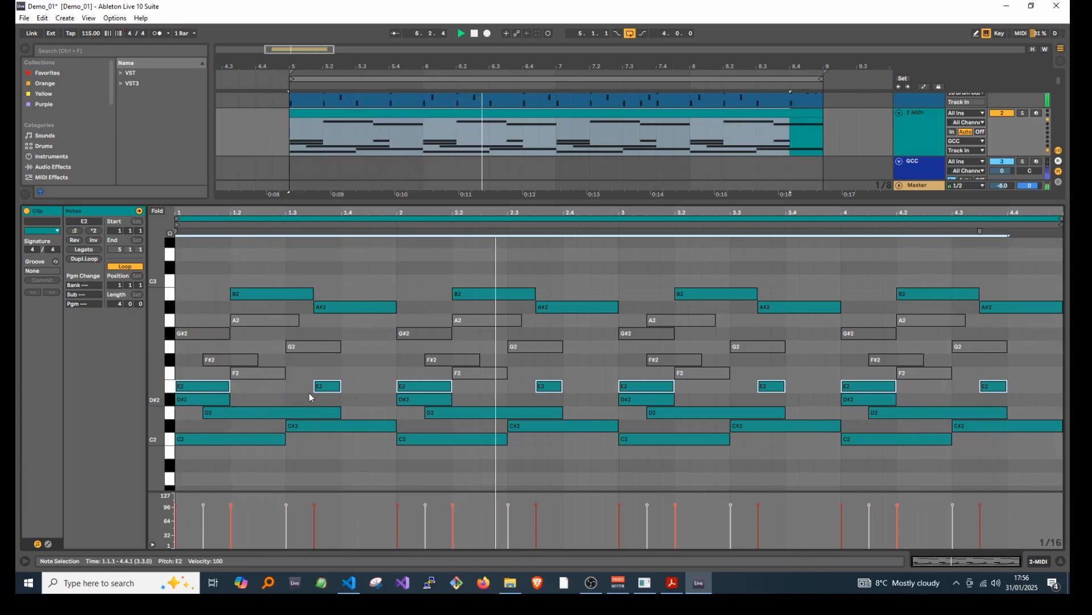
# Move the second E2 note in bars 1, 2 and 3 earlier to start on beat 3
pyautogui.click(324, 393)
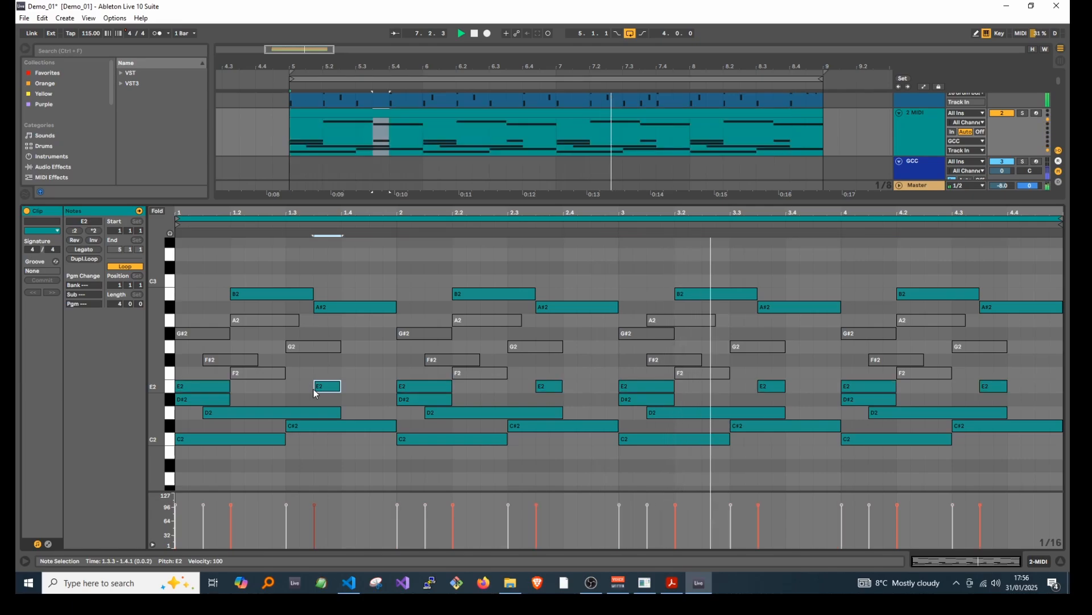
pyautogui.moveTo(324, 393); pyautogui.dragTo(303, 392)
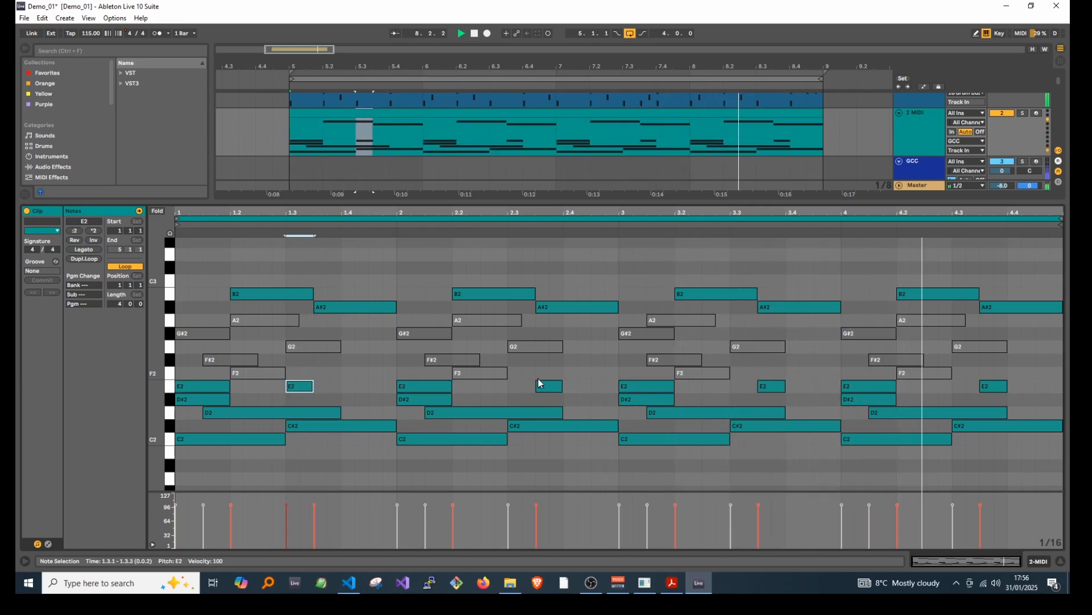
pyautogui.moveTo(548, 387); pyautogui.dragTo(522, 393)
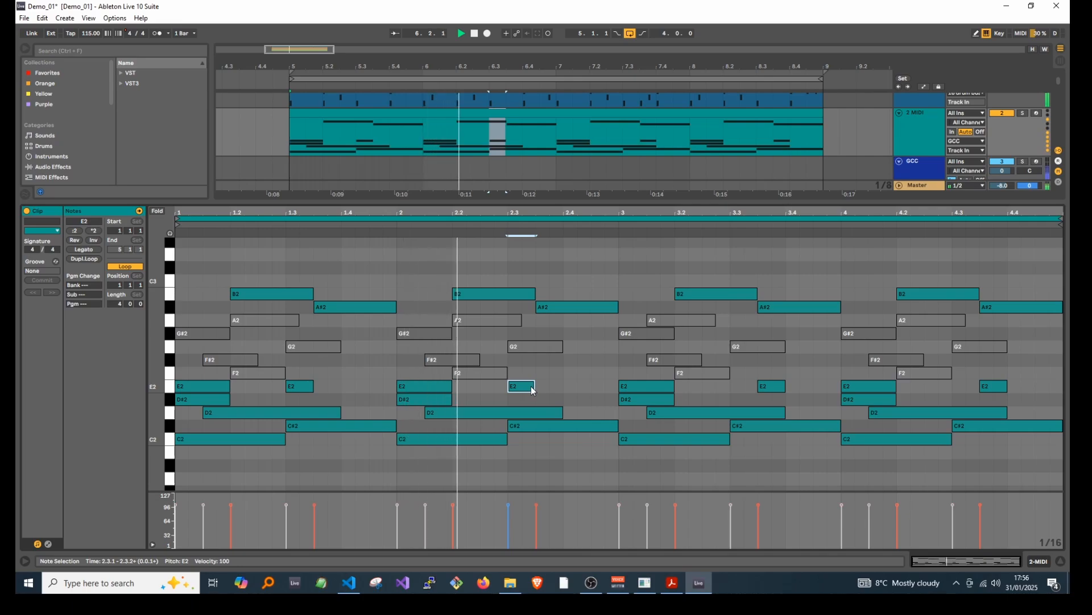
pyautogui.moveTo(769, 387); pyautogui.dragTo(742, 387)
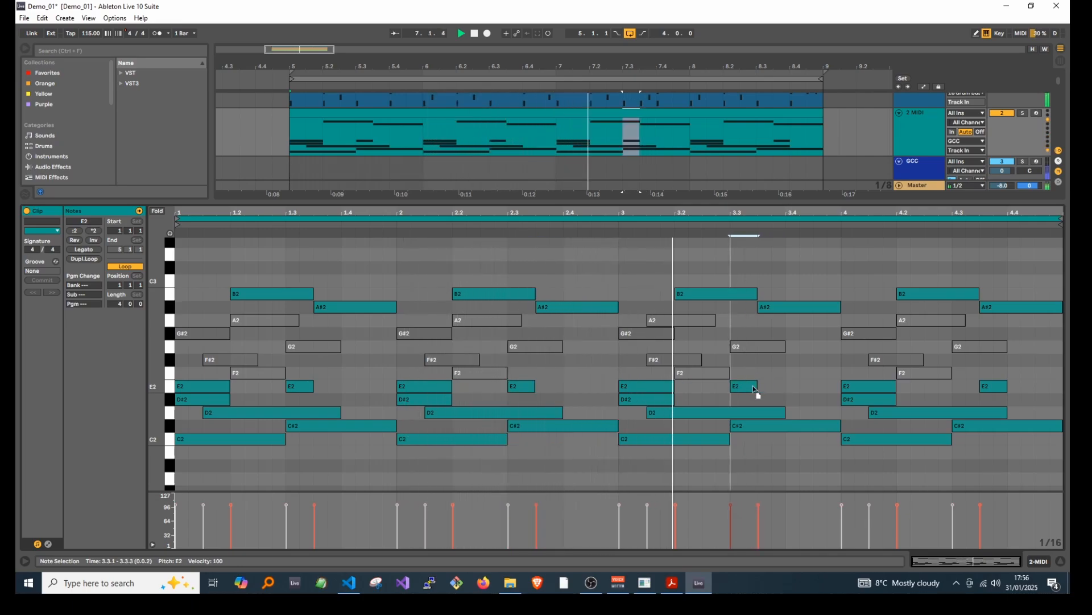
# Lengthen the second E2 note in each of the four bars to one beat
pyautogui.click(307, 386)
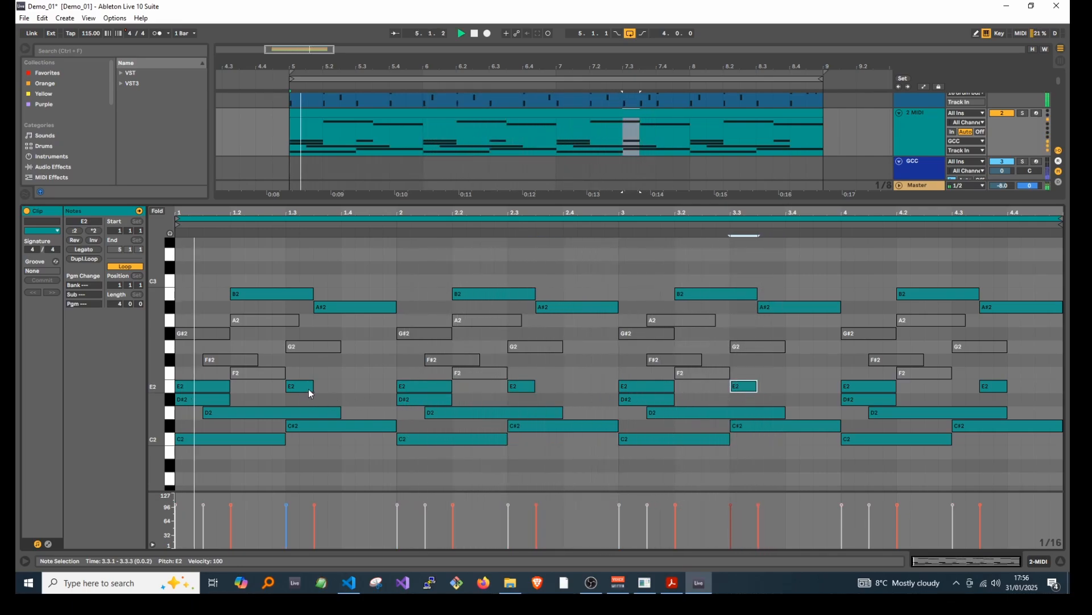
pyautogui.moveTo(313, 387); pyautogui.dragTo(342, 386)
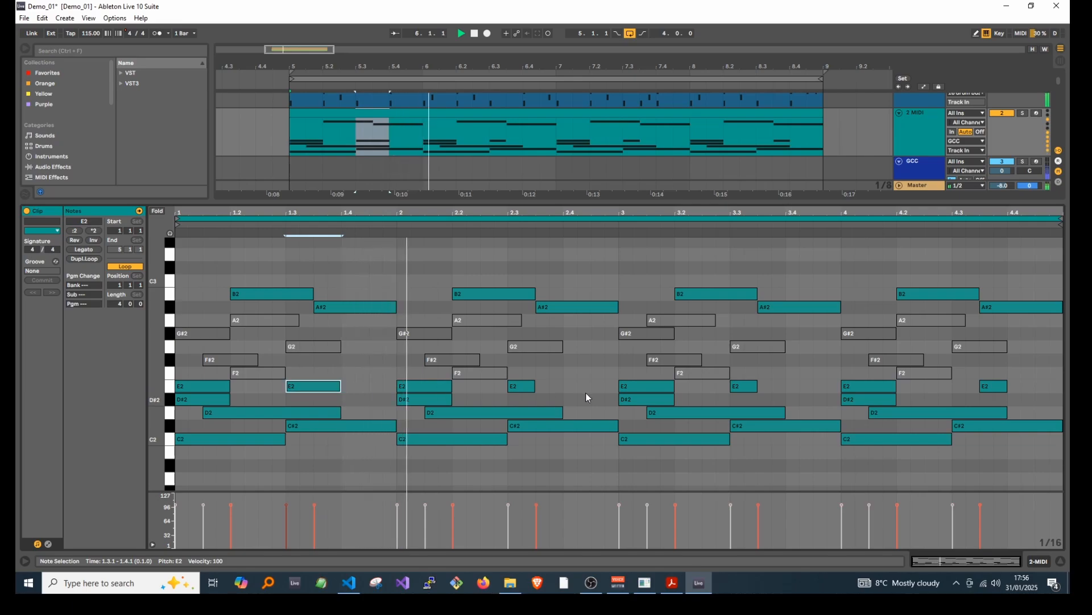
pyautogui.click(527, 386)
pyautogui.moveTo(535, 386); pyautogui.dragTo(562, 387)
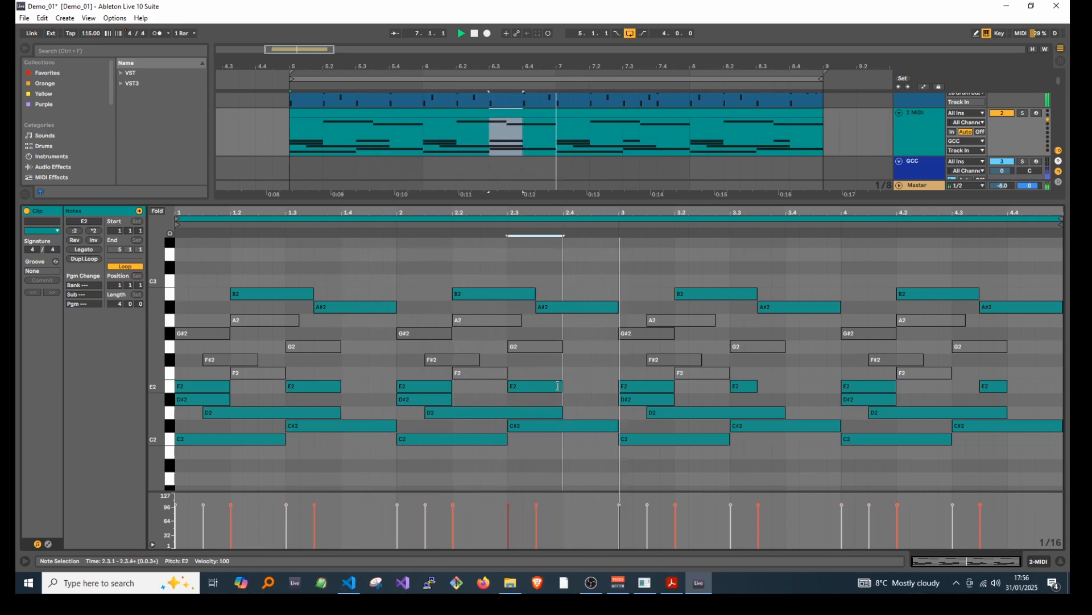
pyautogui.moveTo(759, 386); pyautogui.dragTo(781, 385)
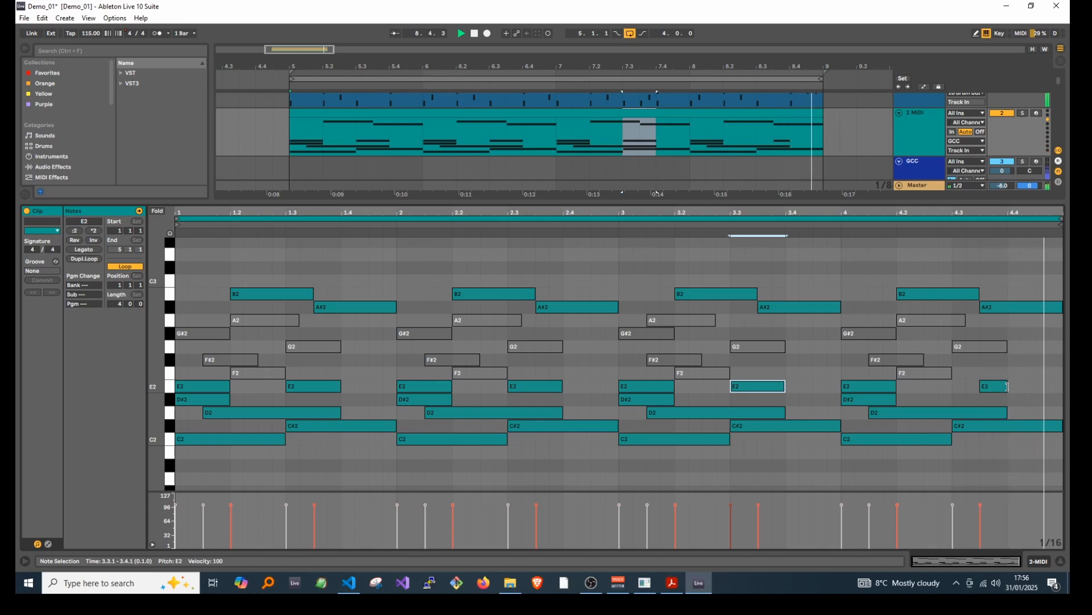
pyautogui.moveTo(1007, 387); pyautogui.dragTo(1029, 387)
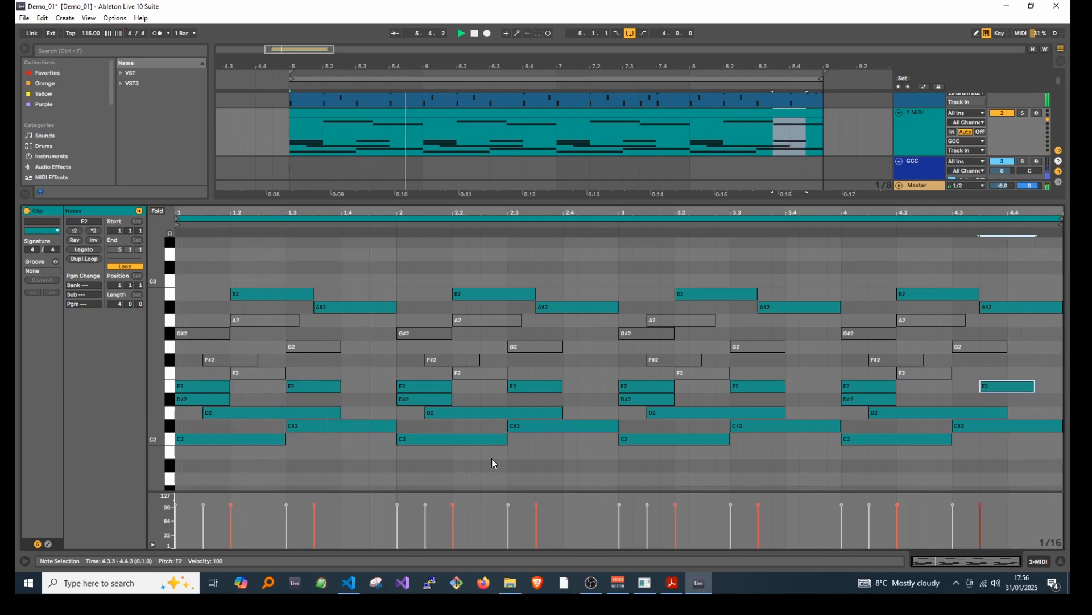
# Reactivate all F2 notes and all F#2 notes in the track 2 MIDI clip
pyautogui.click(165, 373)
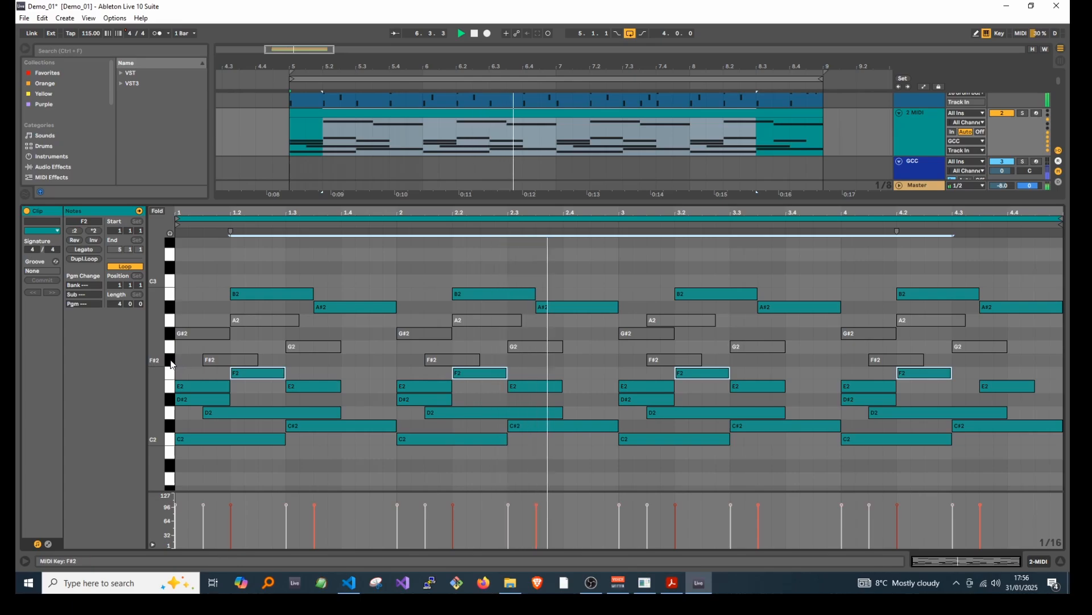
pyautogui.click(174, 360)
pyautogui.press('0')
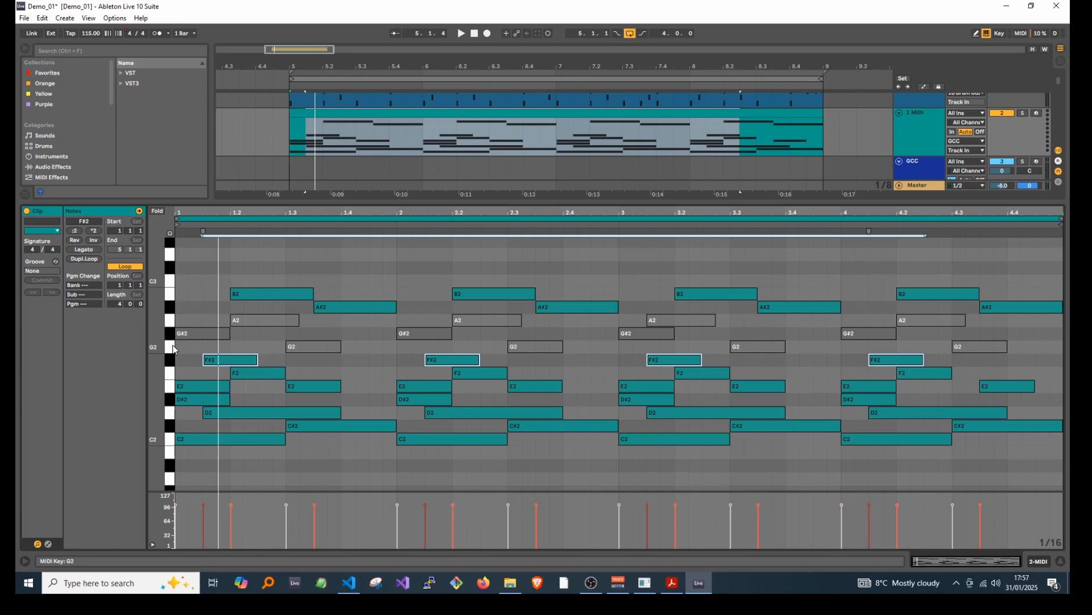
# Reactivate all A2 notes and move the bar 3 A2 note to start on beat 3.2
pyautogui.click(171, 320)
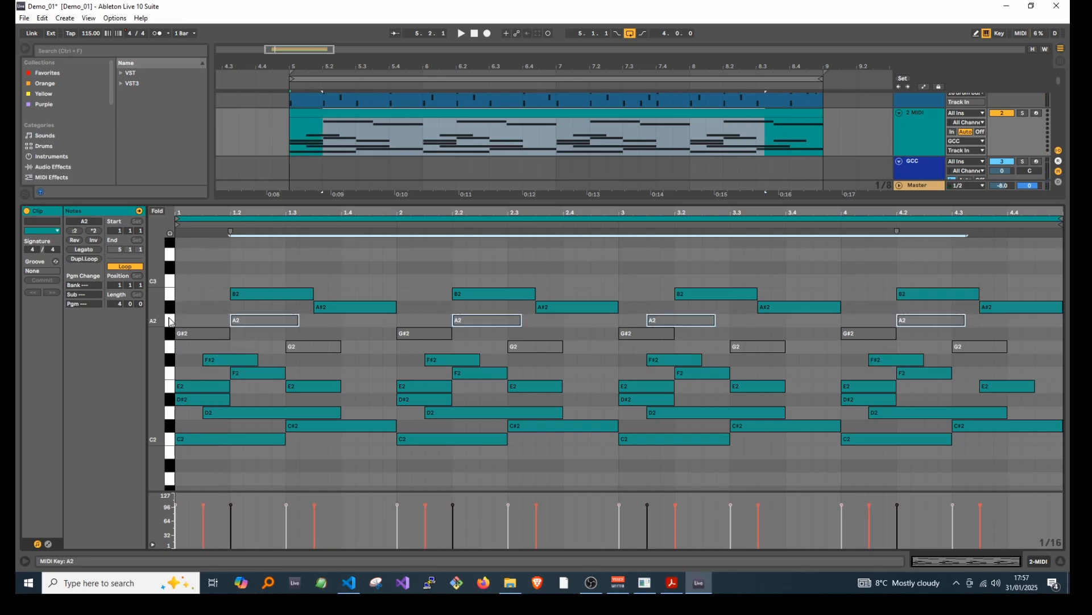
pyautogui.press('space')
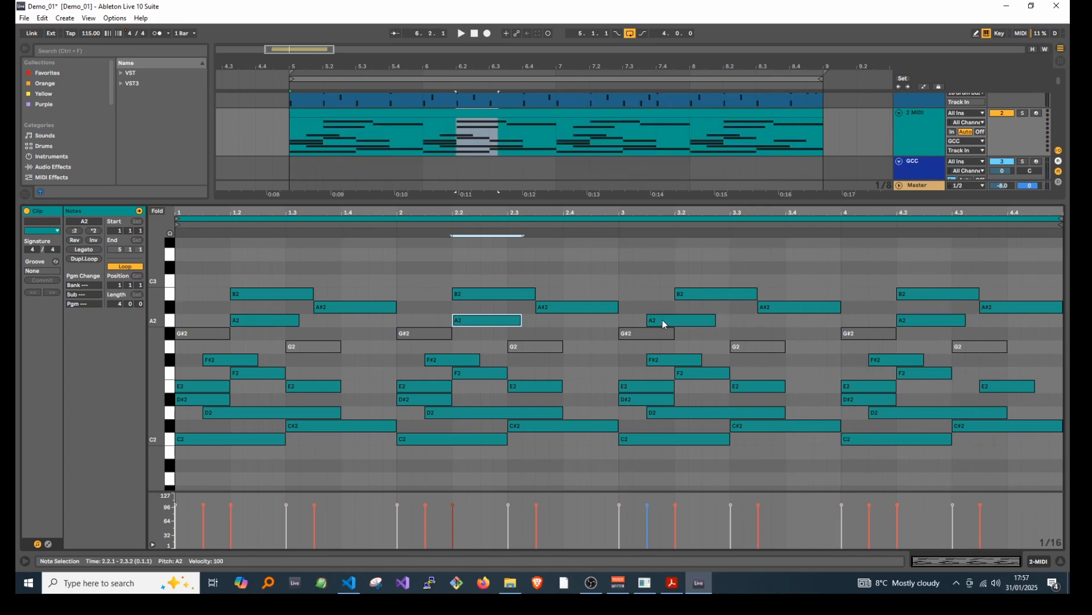
pyautogui.moveTo(671, 319); pyautogui.dragTo(699, 321)
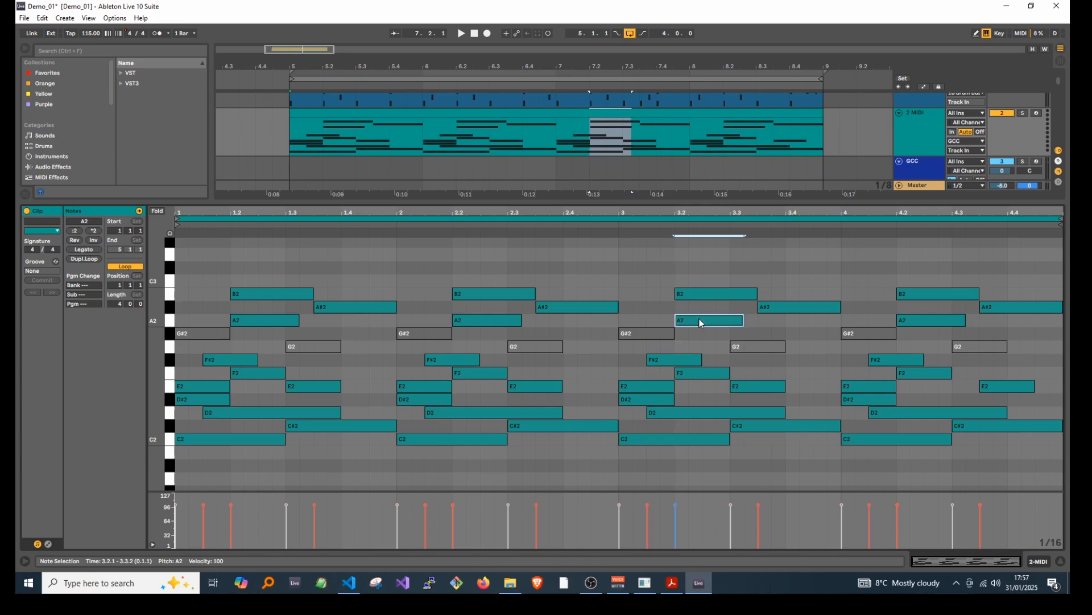
# Reactivate all G2 notes and all G#2 notes in the clip, and adjust the G2 notes' length
pyautogui.click(168, 351)
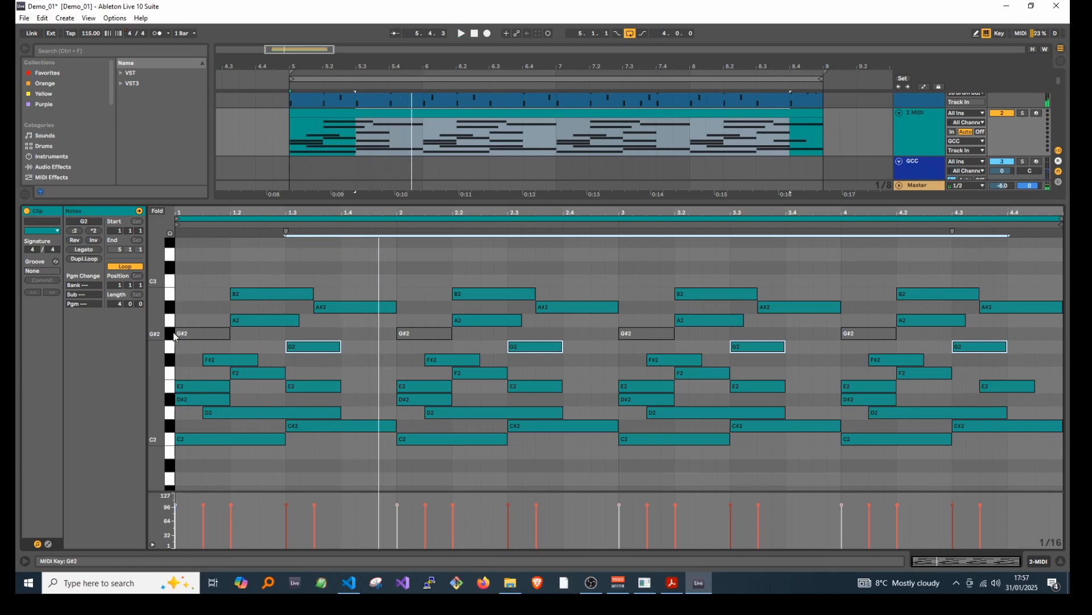
pyautogui.press('space')
pyautogui.click(169, 337)
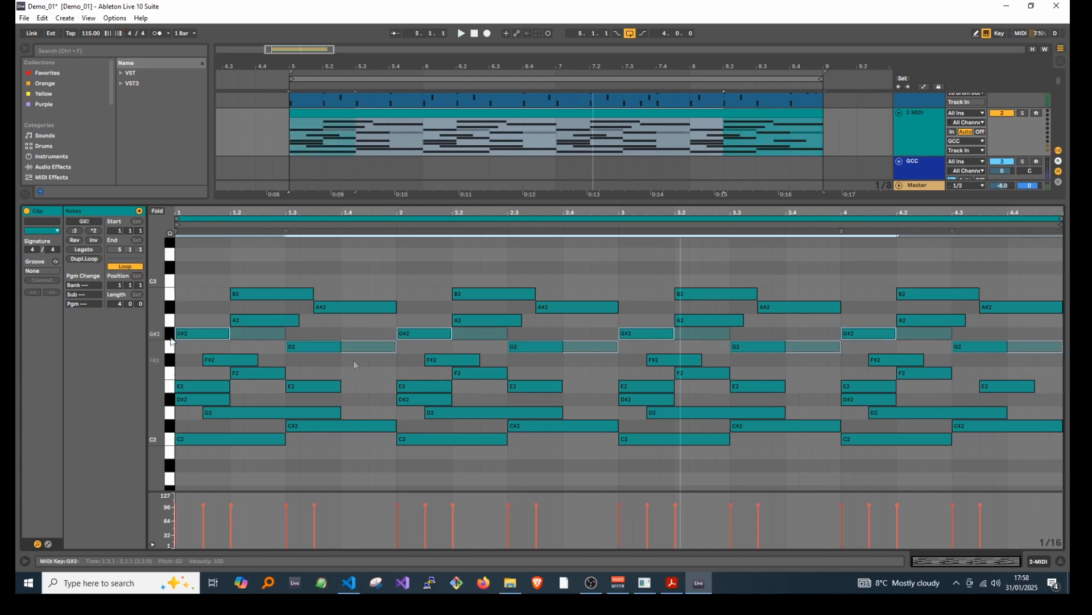
pyautogui.press('space')
pyautogui.moveTo(395, 349); pyautogui.dragTo(374, 351)
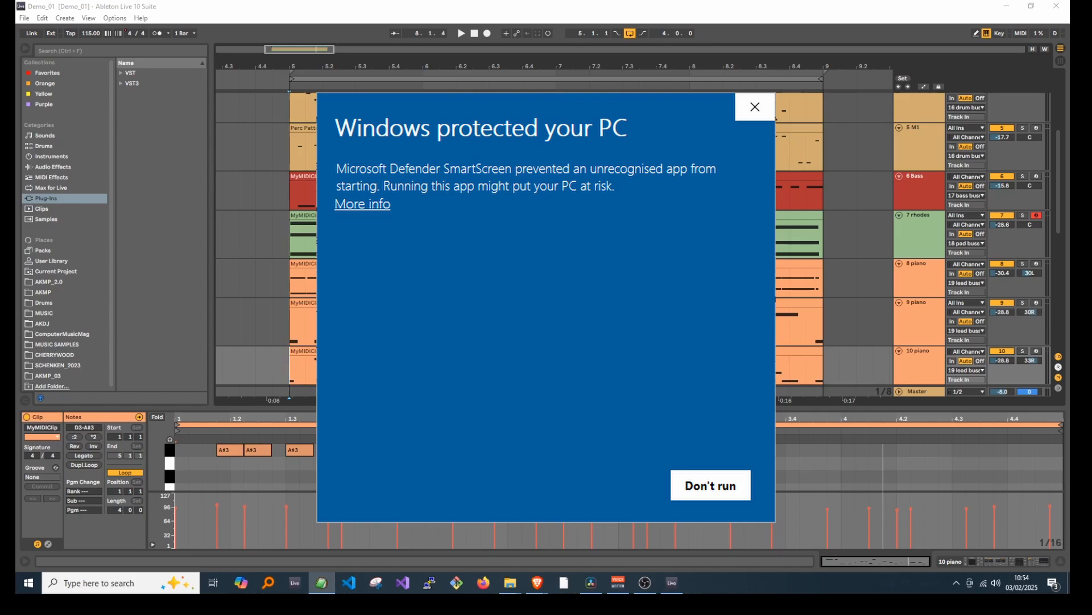
# Show the SmartScreen details for SMFFTI.exe and allow the application to run anyway
pyautogui.click(363, 204)
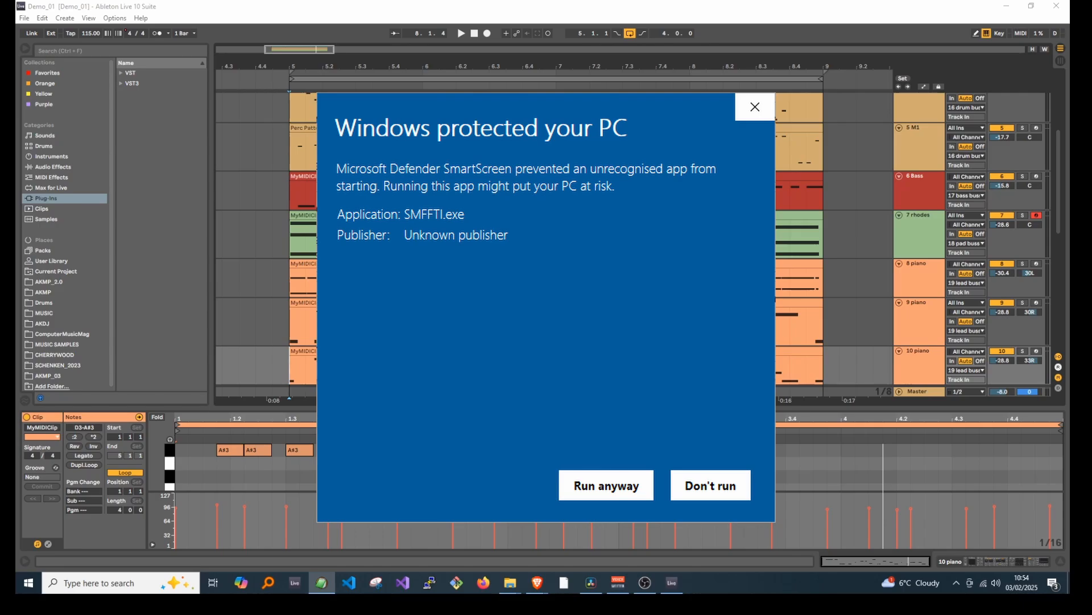
pyautogui.click(606, 485)
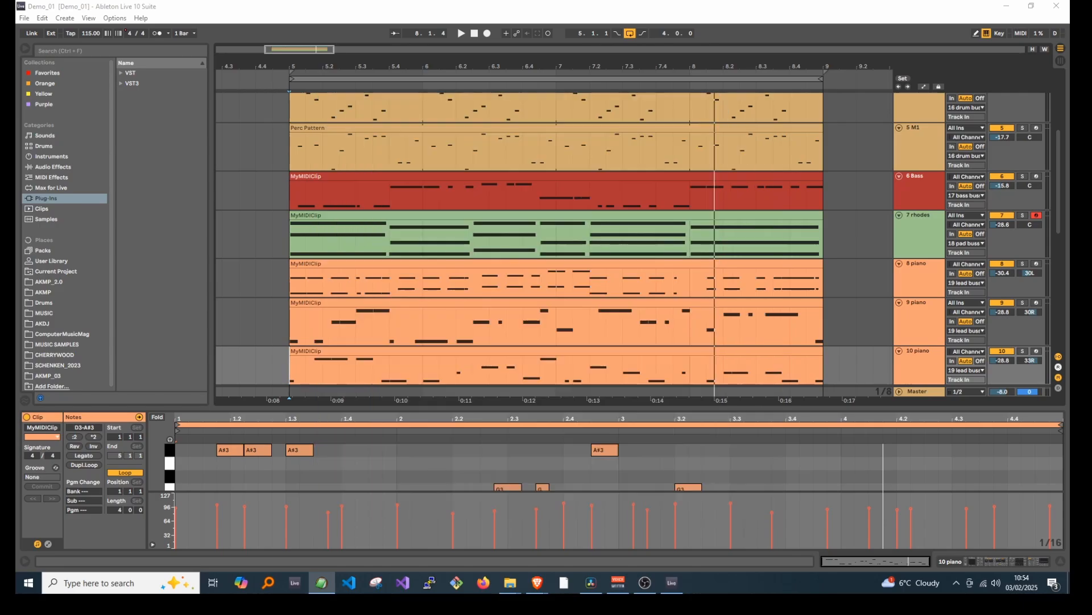